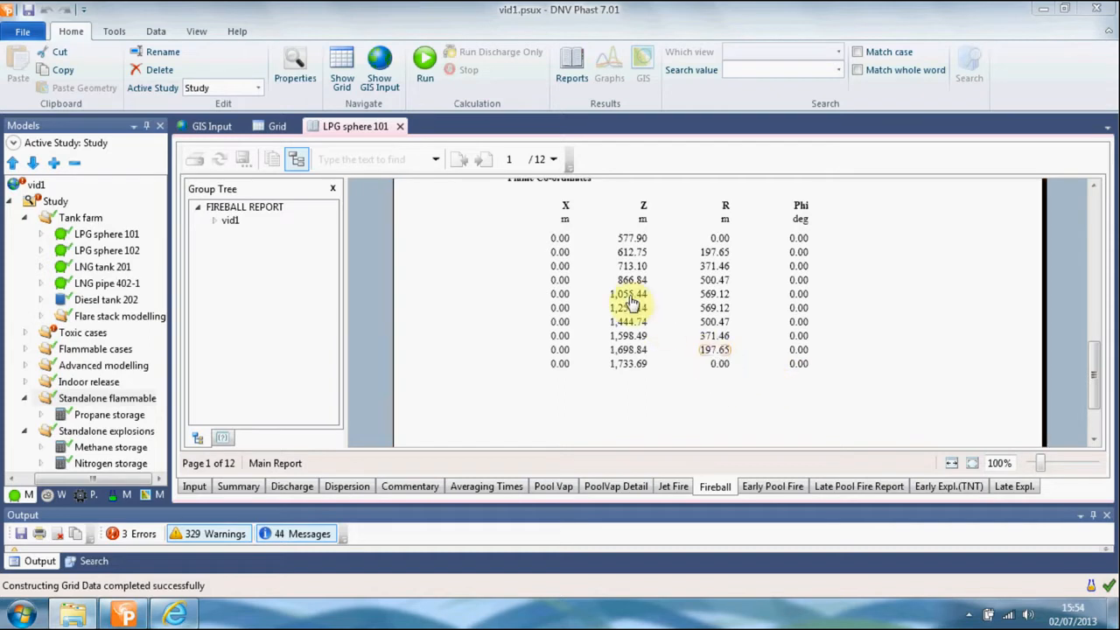
- Create a new Phast workspace without saving the changes to vid1.psux
{"action": "left_click", "coordinate": [23, 31]}
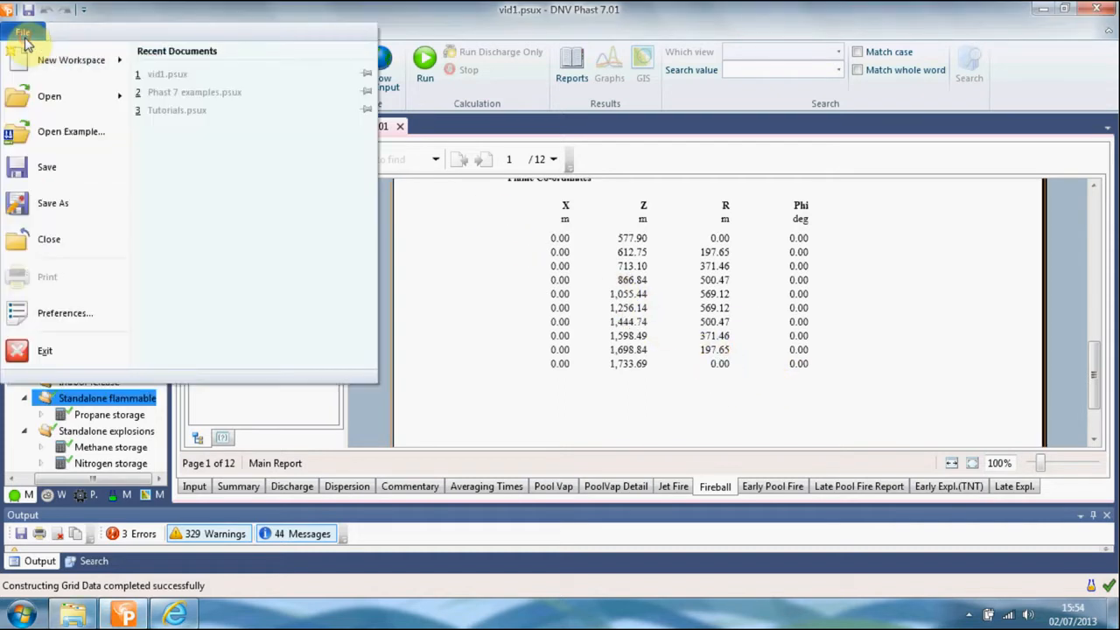
{"action": "mouse_move", "coordinate": [70, 73]}
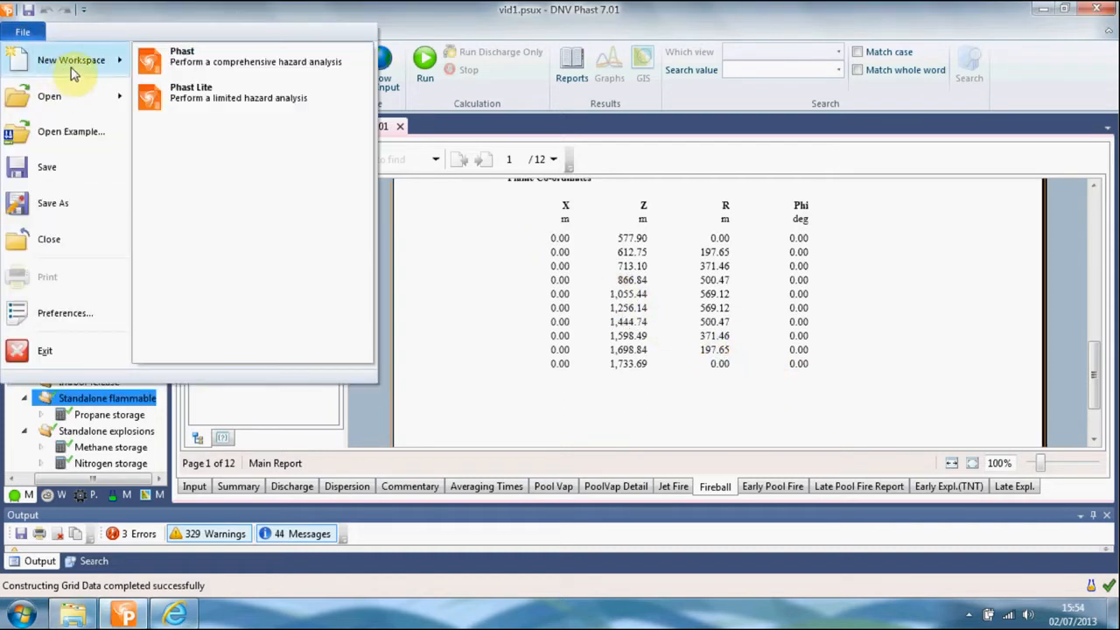
{"action": "left_click", "coordinate": [188, 70]}
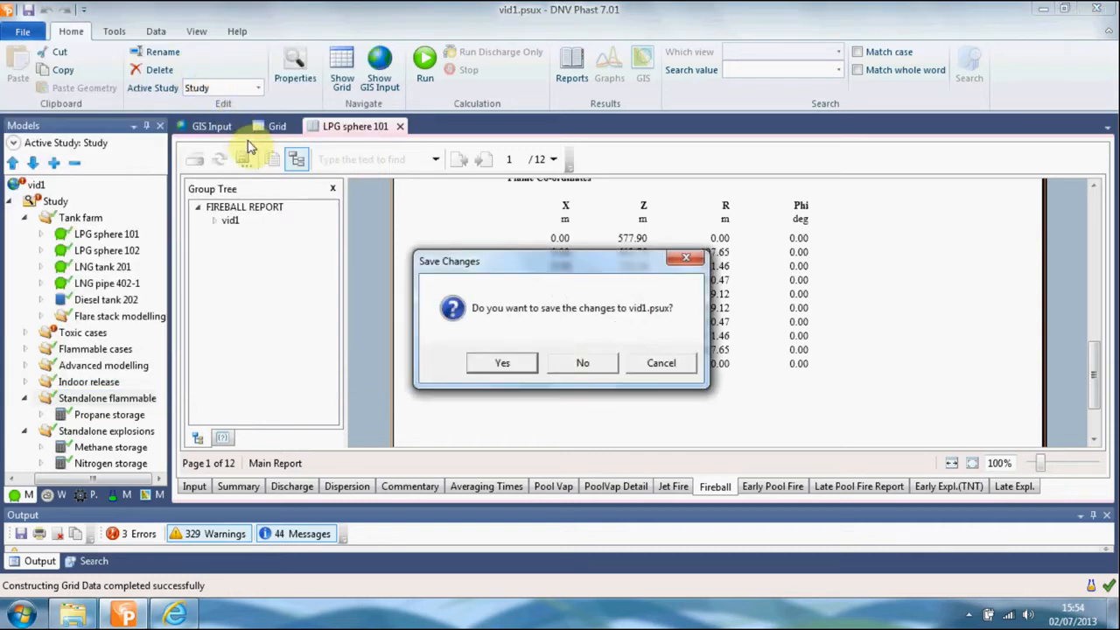
{"action": "left_click", "coordinate": [573, 363]}
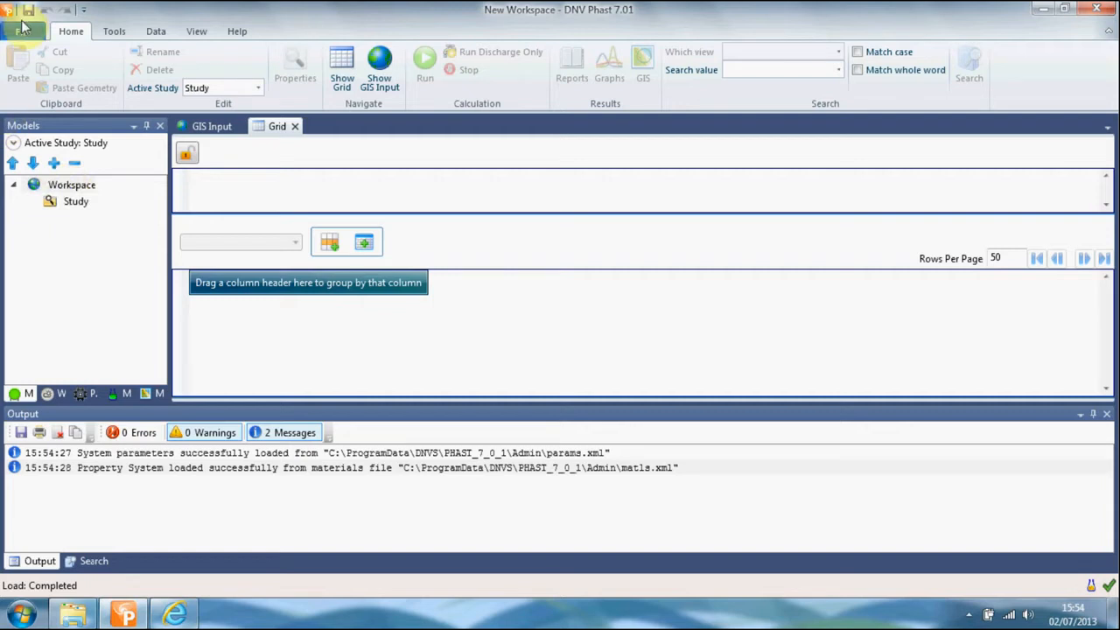
- Save the new workspace as Tutorials in the DNVUser folder
{"action": "left_click", "coordinate": [23, 30]}
{"action": "left_click", "coordinate": [63, 204]}
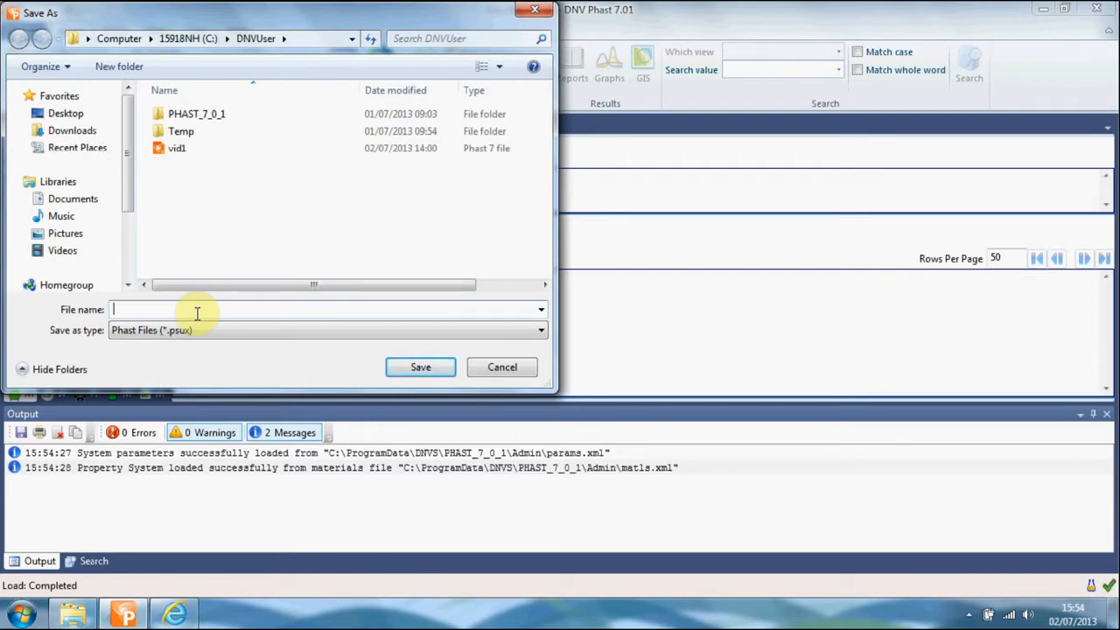
{"action": "type", "text": "Tutorials"}
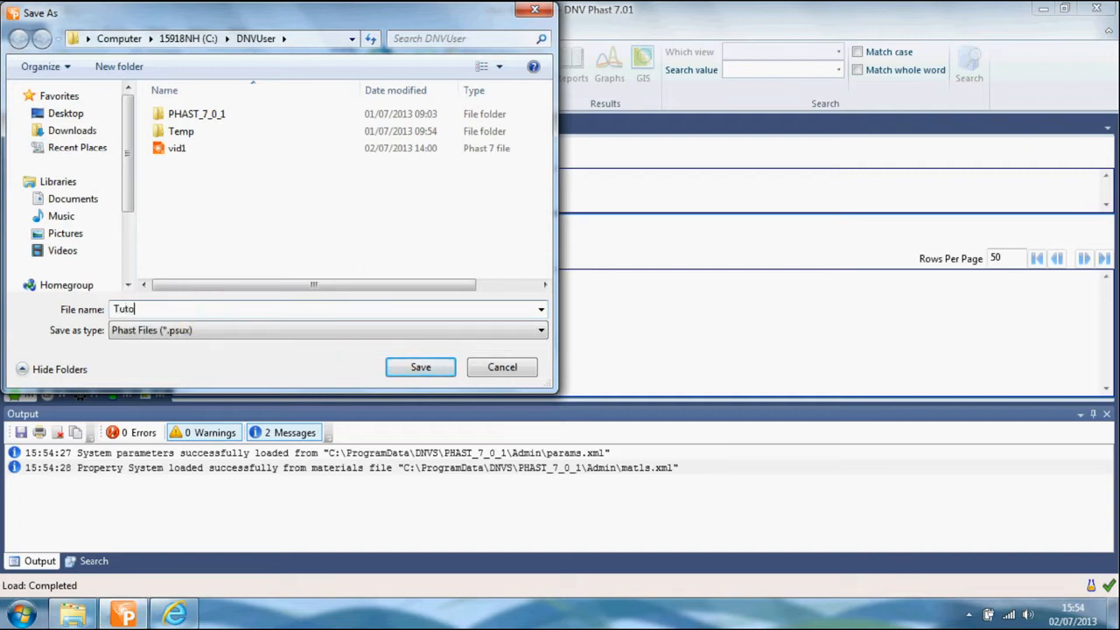
{"action": "left_click", "coordinate": [422, 371]}
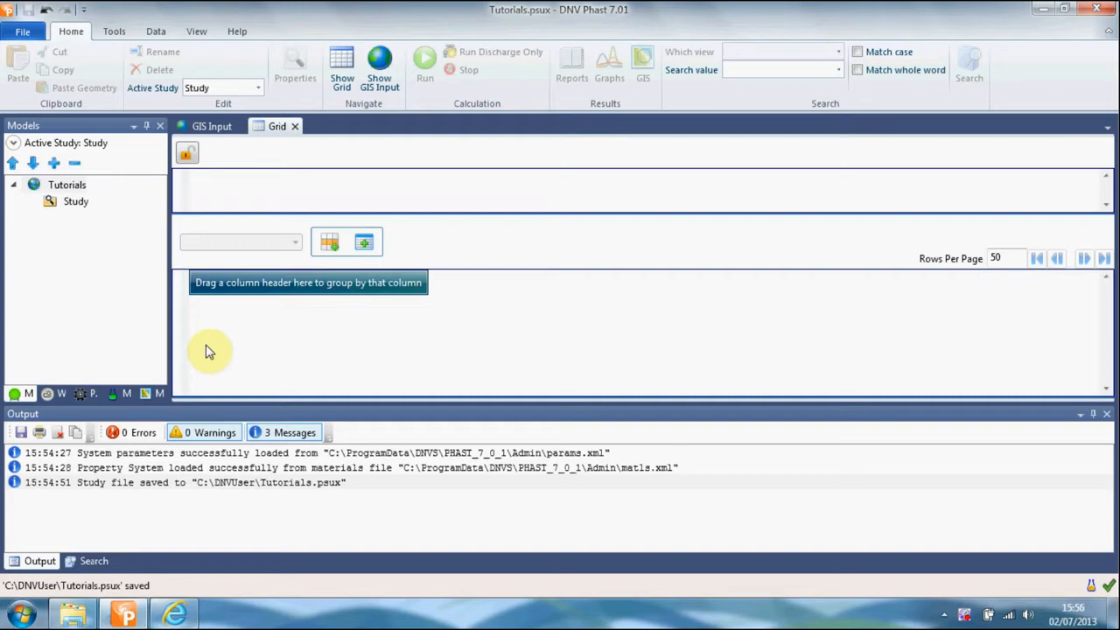
- Look through the workspace's weather folder and parameter set, widening the tree pane to show the full parameter names
{"action": "left_click", "coordinate": [48, 395]}
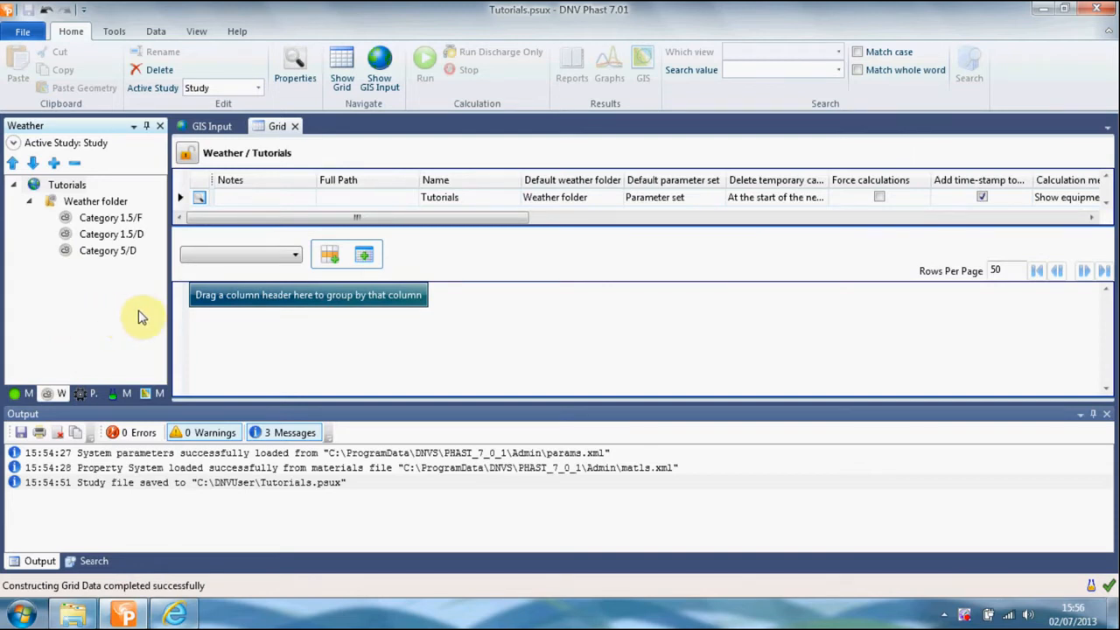
{"action": "left_click", "coordinate": [79, 393]}
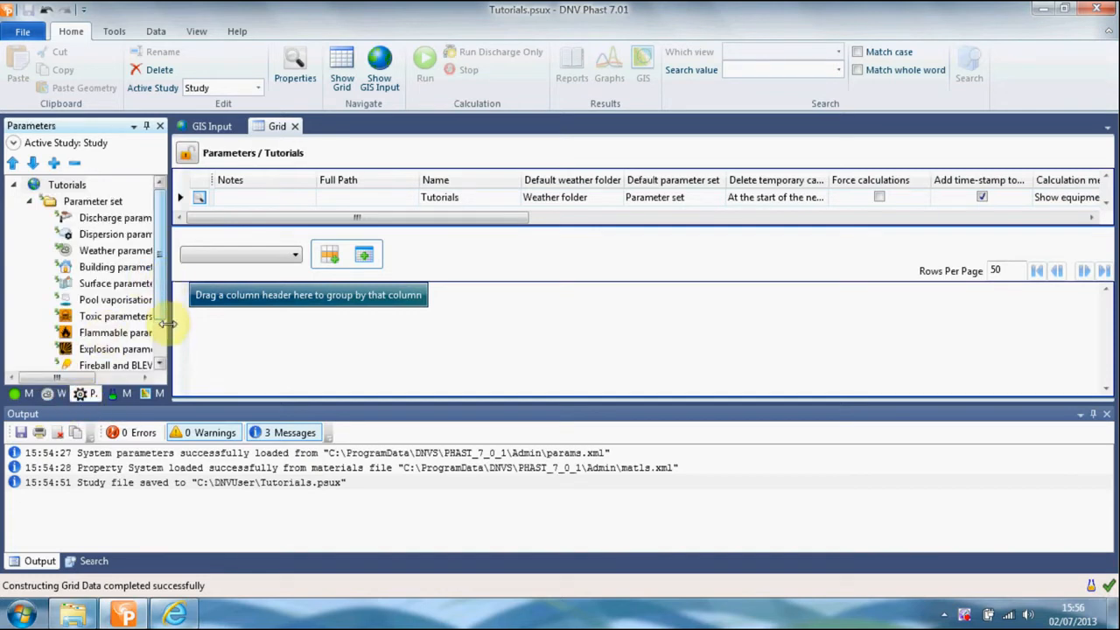
{"action": "left_click_drag", "start_coordinate": [173, 322], "coordinate": [234, 331]}
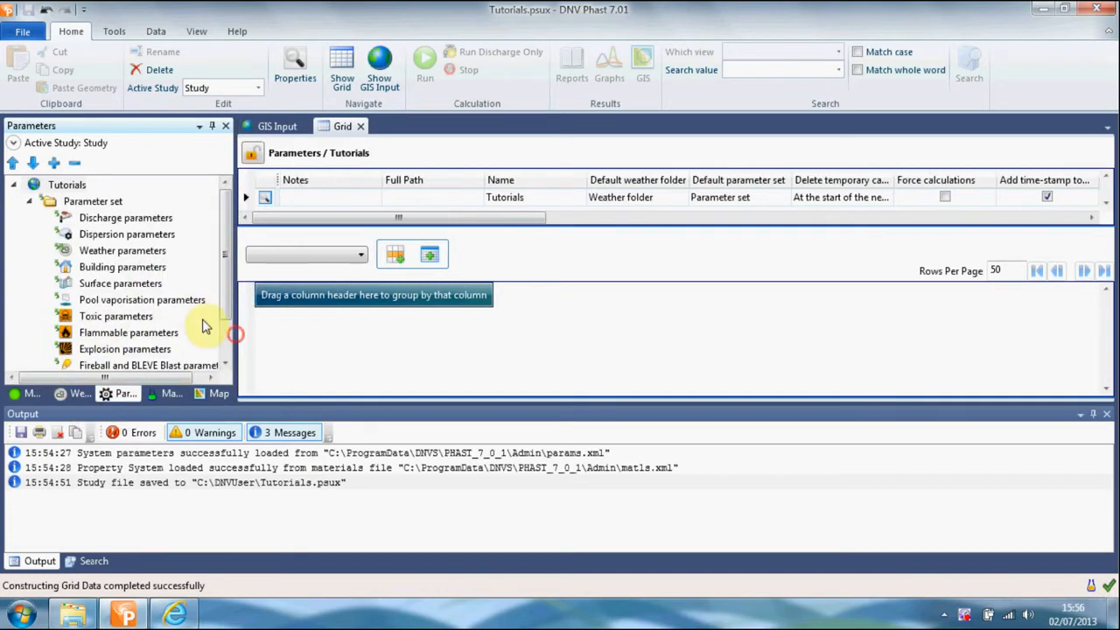
{"action": "scroll", "coordinate": [226, 288], "scroll_direction": "down", "scroll_amount": 1}
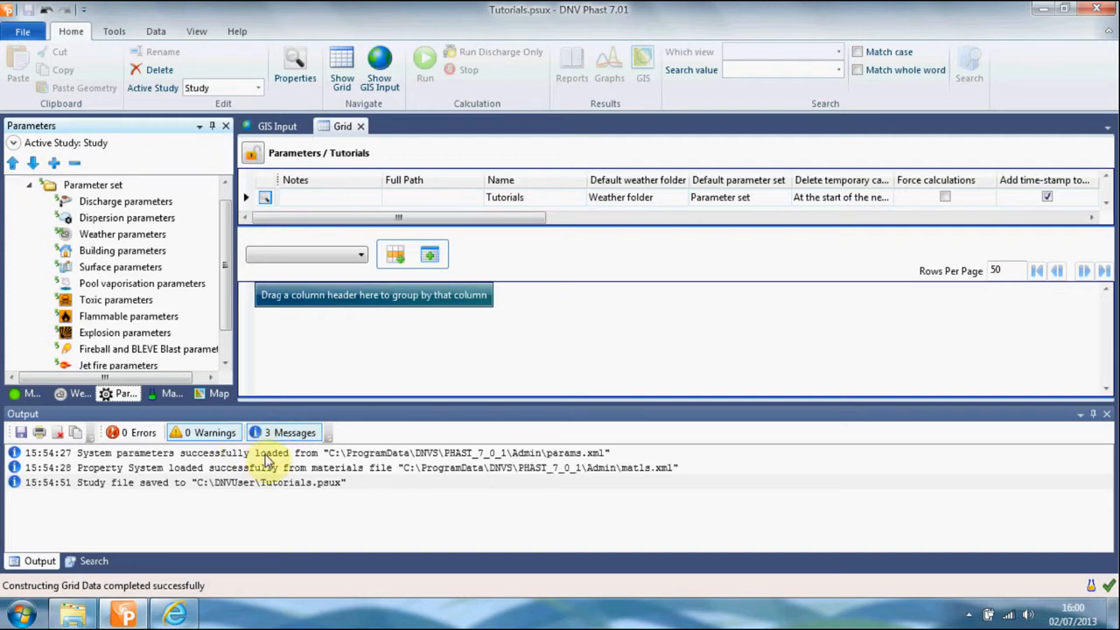
- Show the map data and examine which item types can be inserted under the Tutorials workspace
{"action": "left_click", "coordinate": [210, 392]}
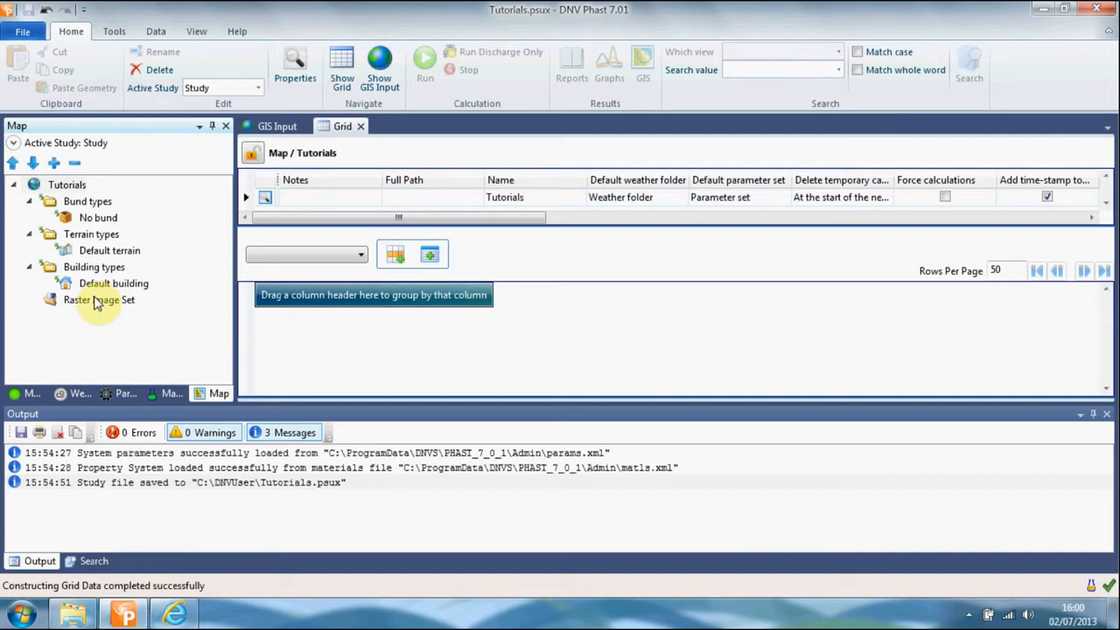
{"action": "right_click", "coordinate": [67, 193]}
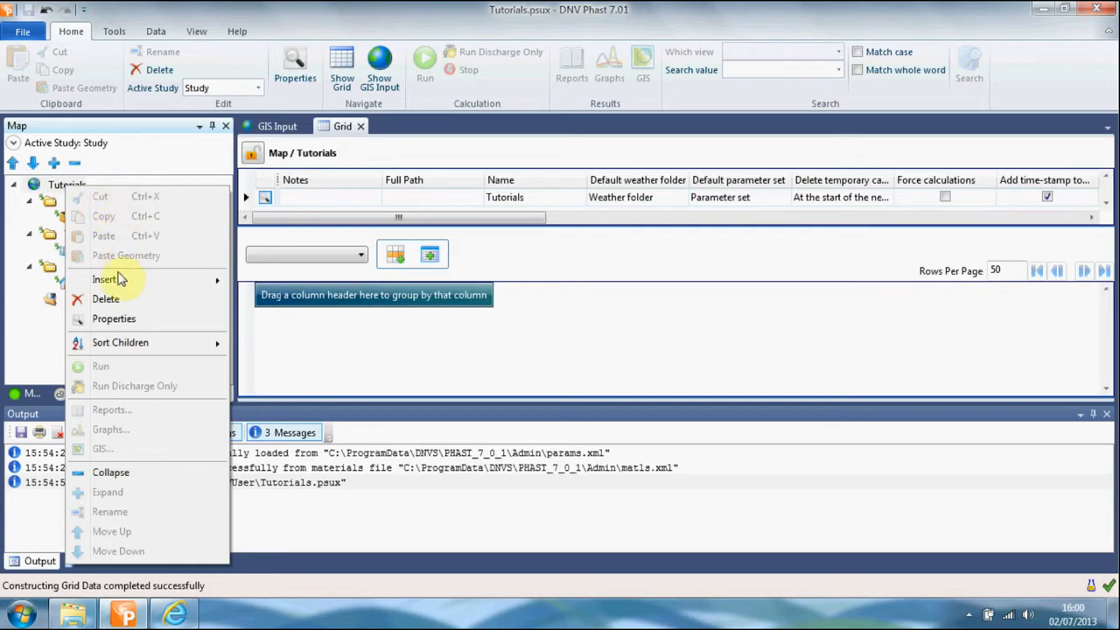
{"action": "mouse_move", "coordinate": [120, 284]}
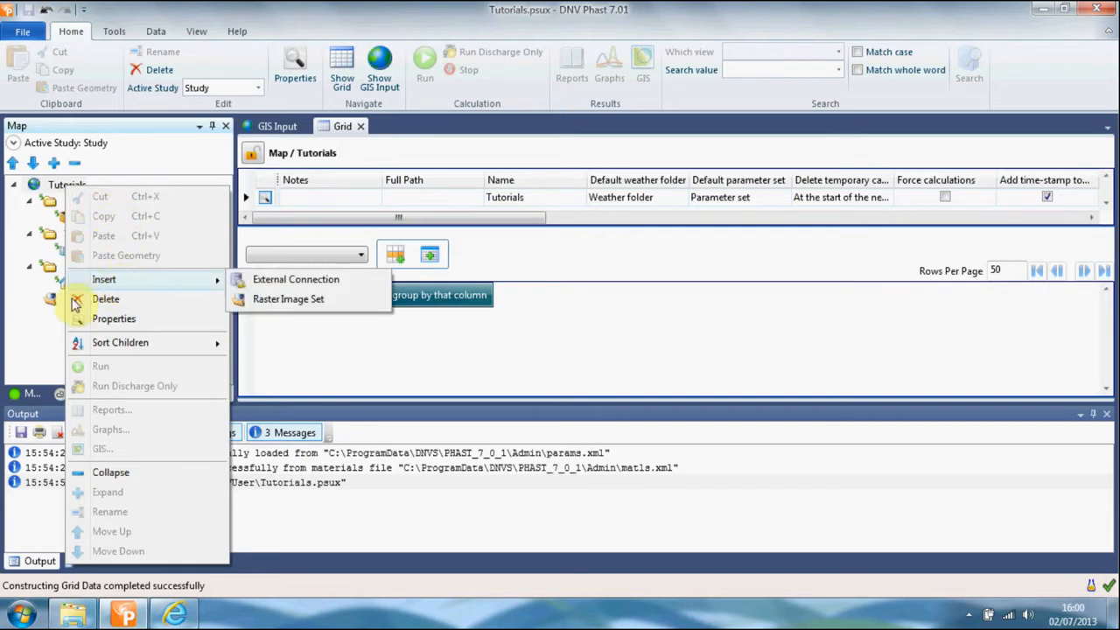
{"action": "left_click", "coordinate": [45, 323]}
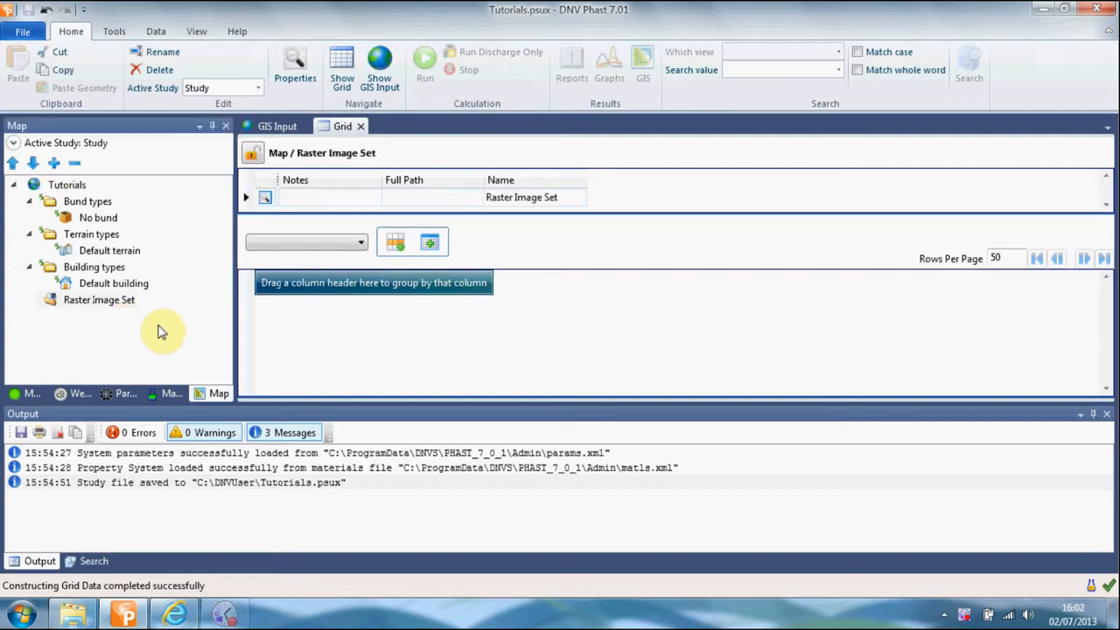
- Insert tutorial.tif from PHAST_7_0_1\Examples\Maps into the Raster Image Set with interactive placement, drawn about 3794 m wide and 3012 m long
{"action": "left_click", "coordinate": [145, 320]}
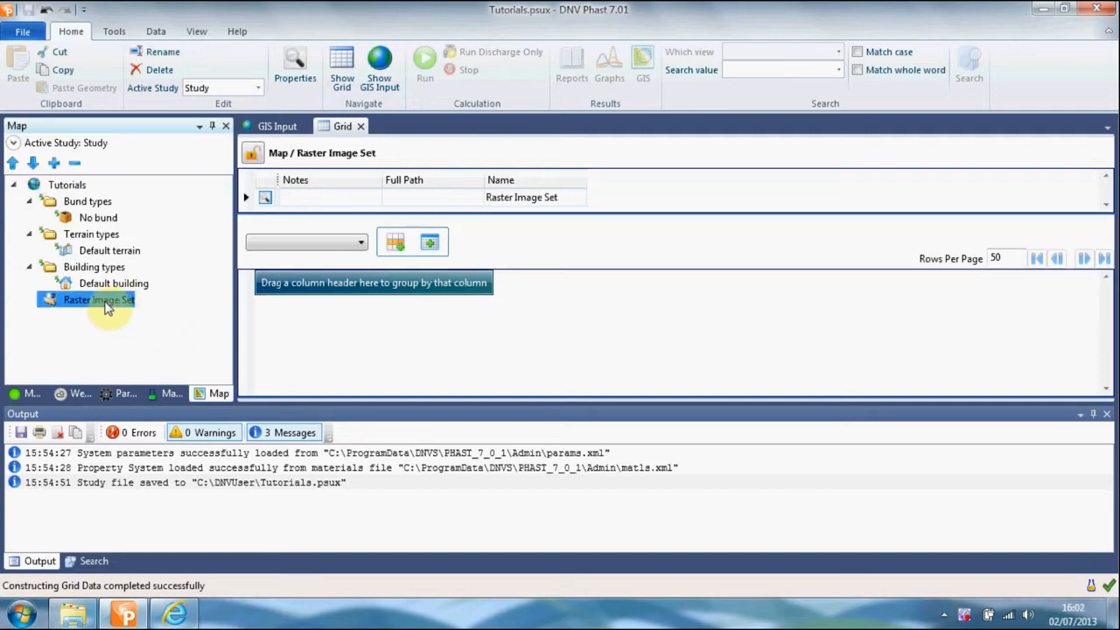
{"action": "right_click", "coordinate": [102, 304]}
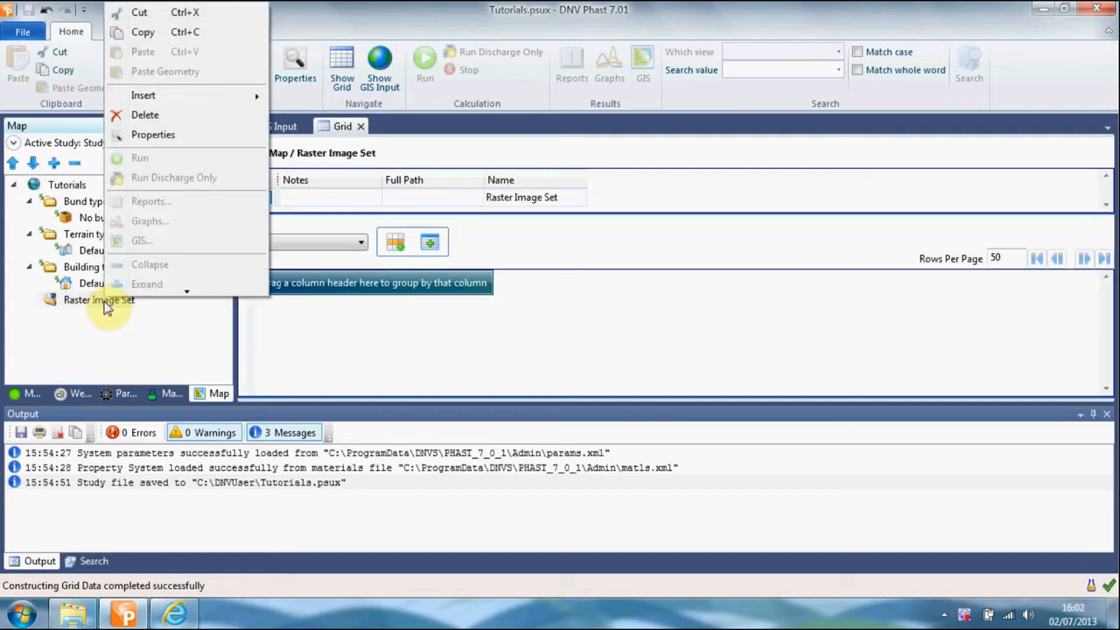
{"action": "mouse_move", "coordinate": [216, 94]}
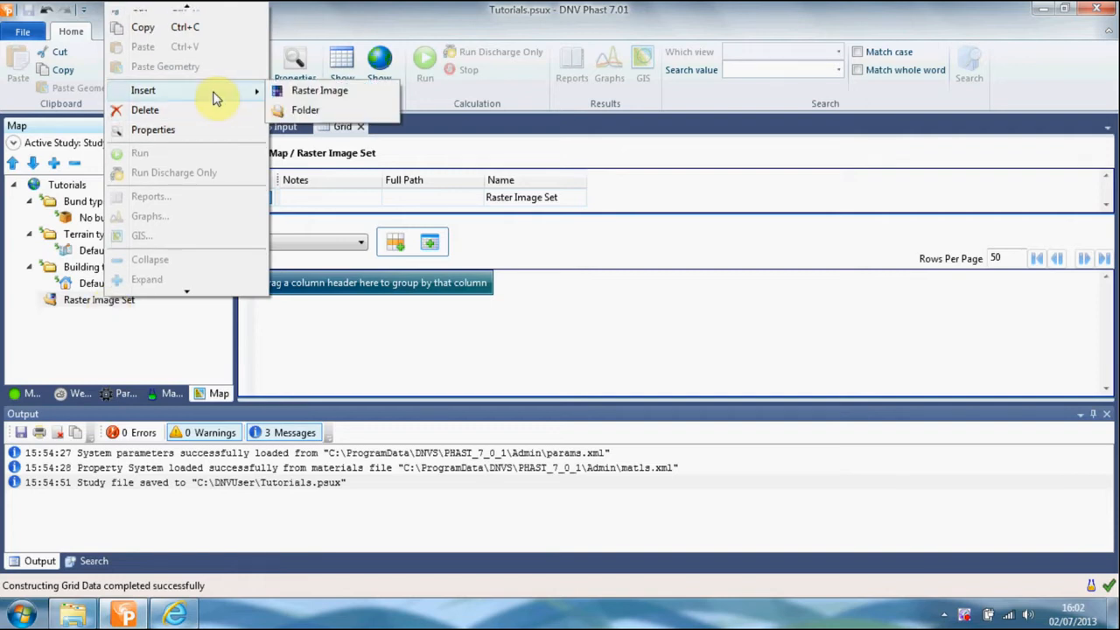
{"action": "left_click", "coordinate": [302, 90]}
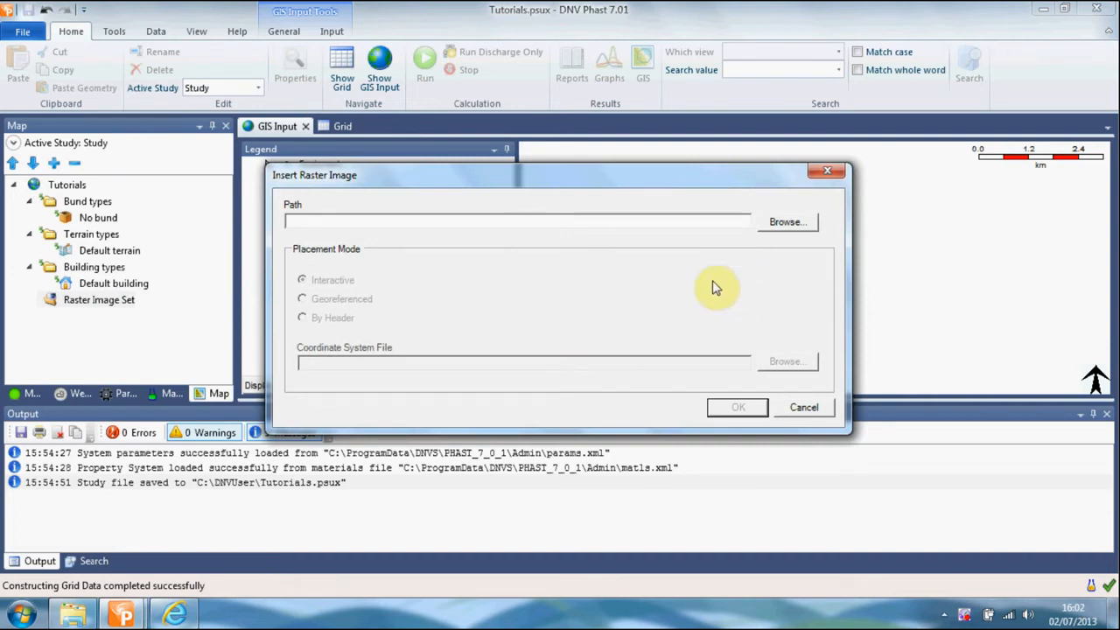
{"action": "left_click", "coordinate": [787, 225]}
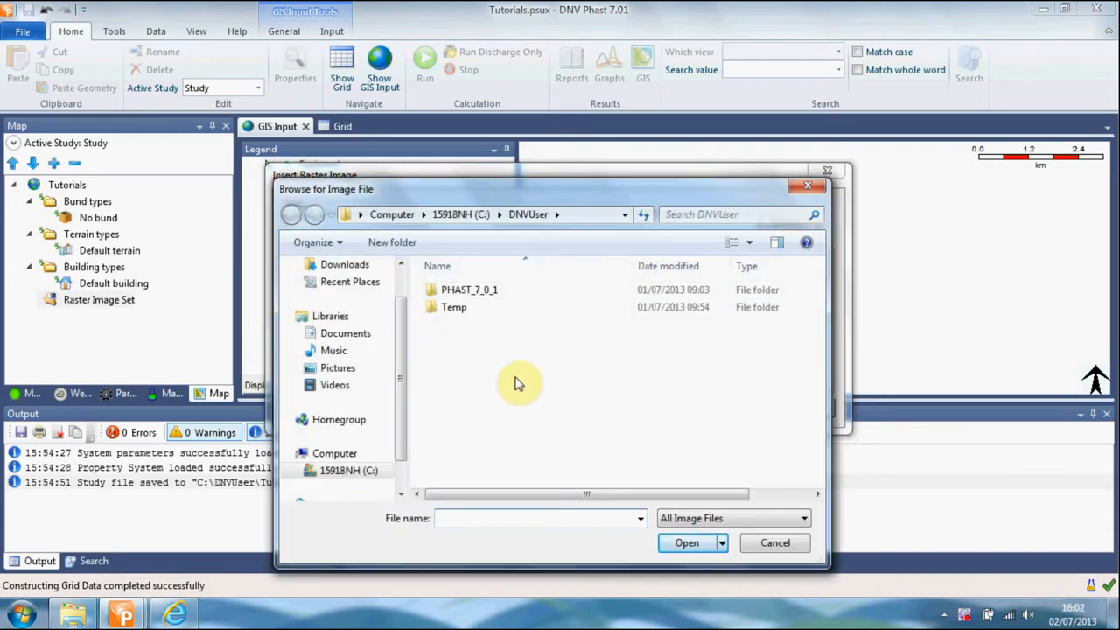
{"action": "double_click", "coordinate": [473, 290]}
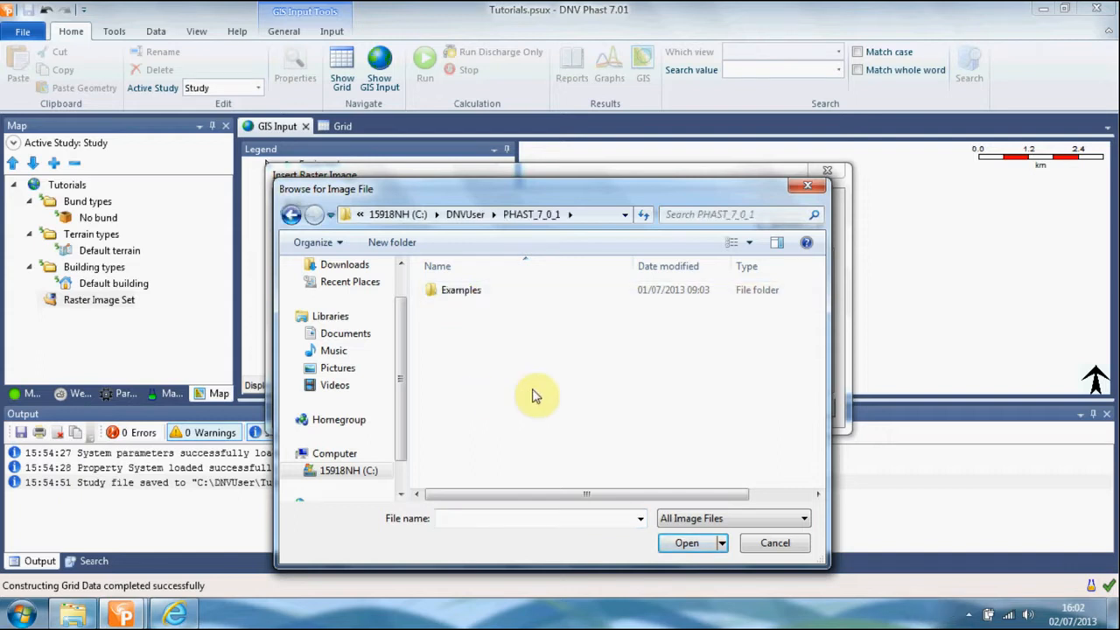
{"action": "double_click", "coordinate": [472, 292]}
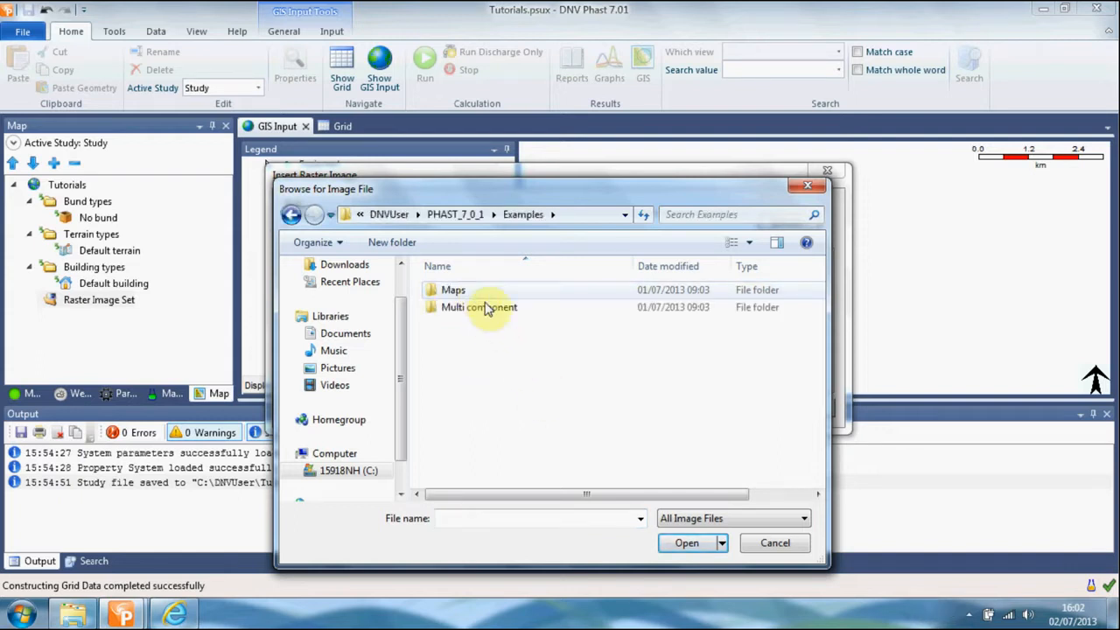
{"action": "double_click", "coordinate": [487, 297]}
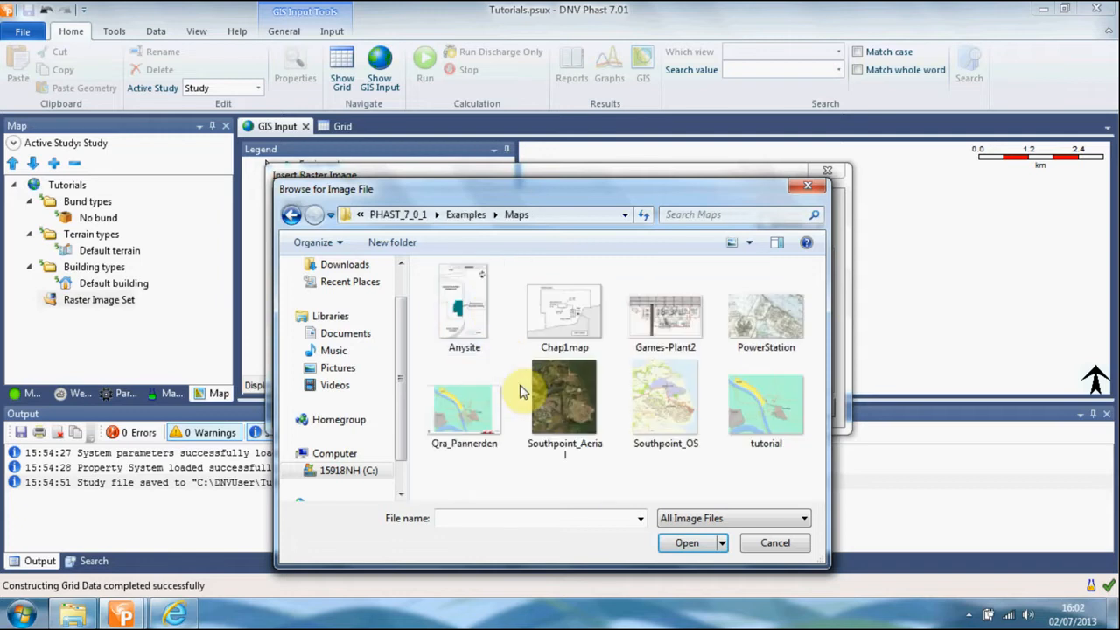
{"action": "left_click", "coordinate": [796, 408]}
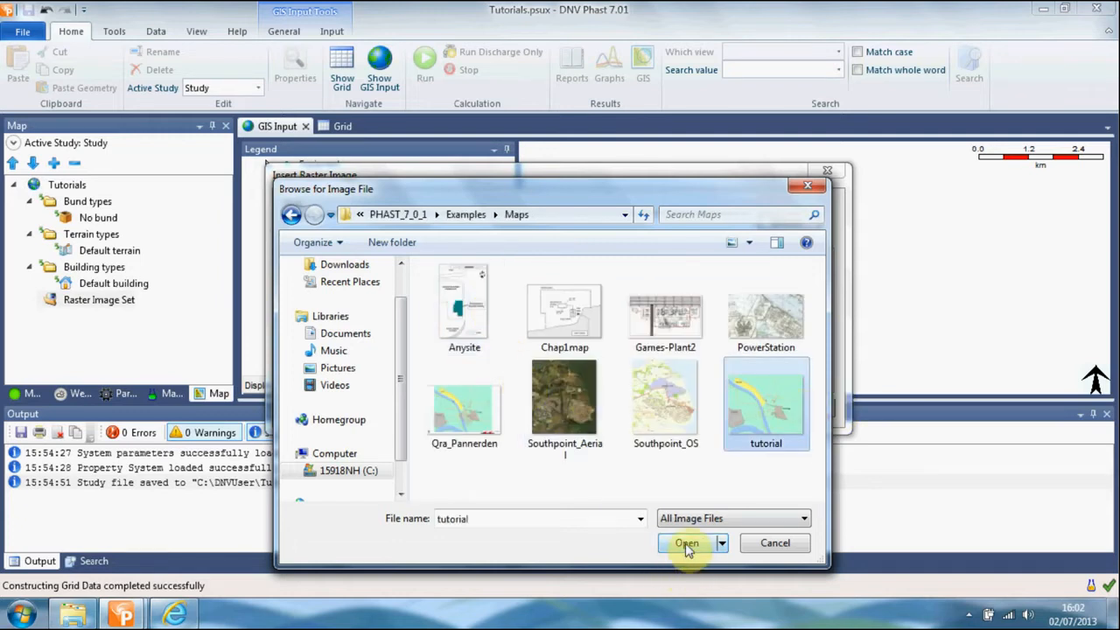
{"action": "left_click", "coordinate": [687, 544]}
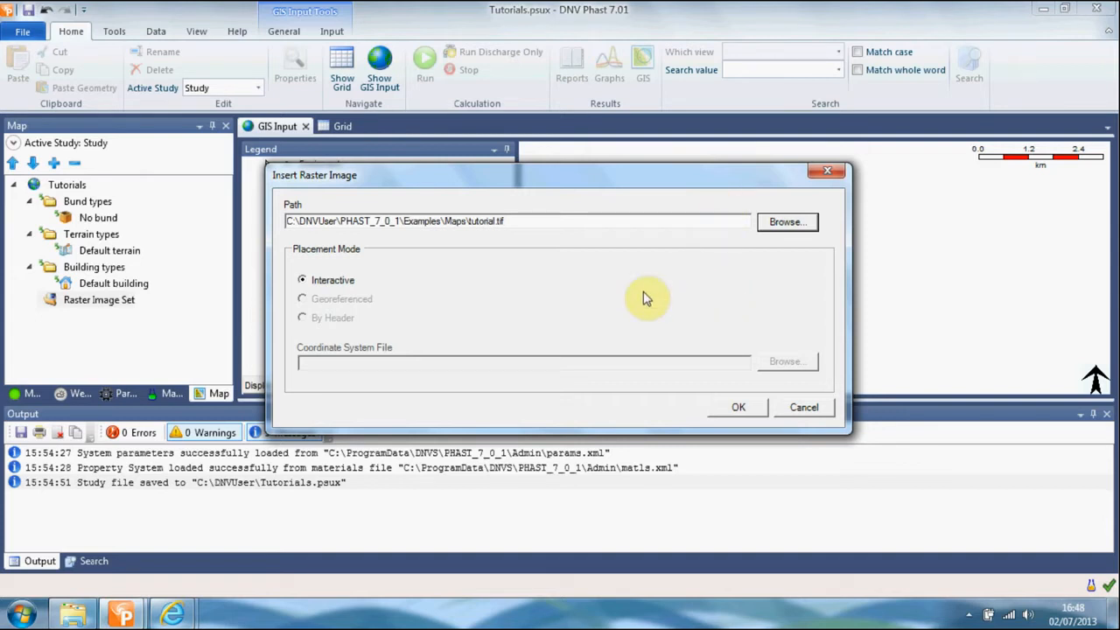
{"action": "left_click", "coordinate": [733, 407]}
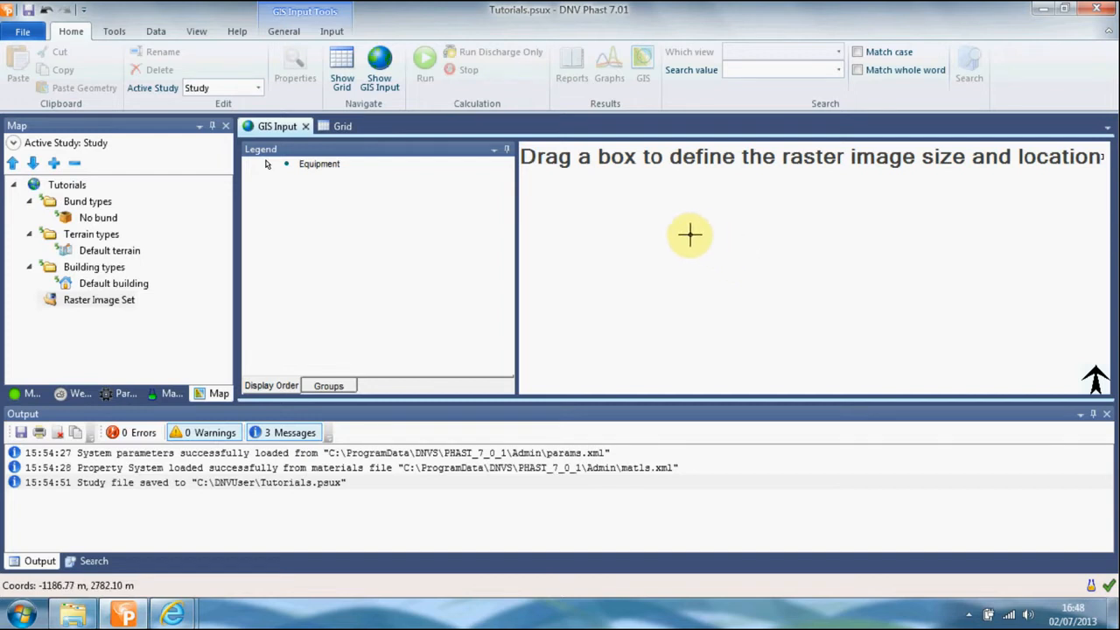
{"action": "left_click_drag", "start_coordinate": [682, 232], "coordinate": [840, 378]}
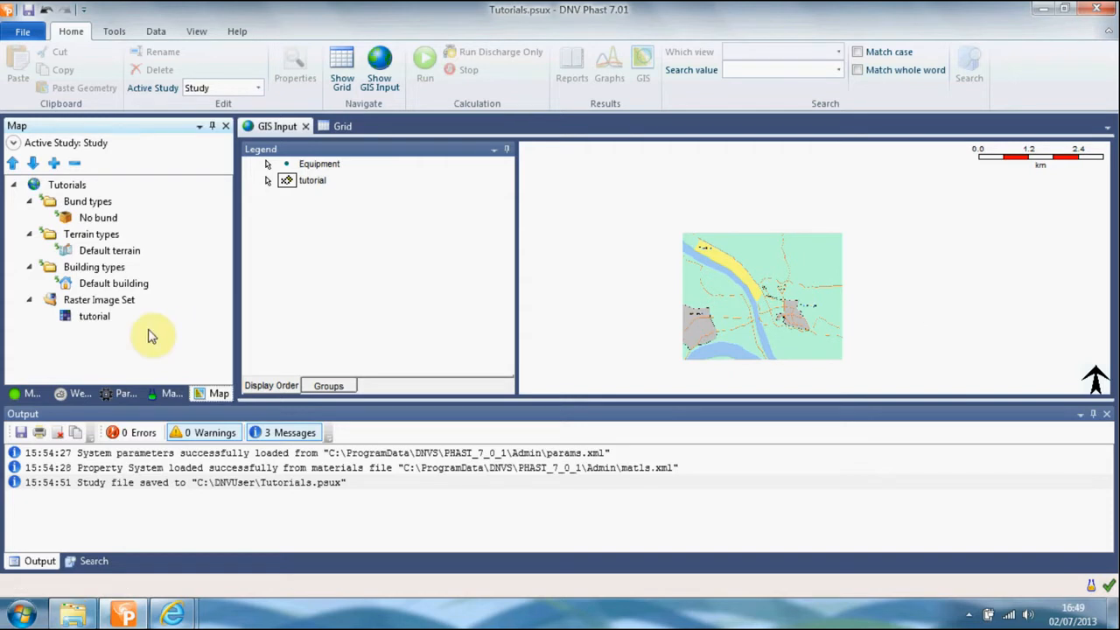
- Set the East coordinate in the tutorial raster image's geometry to 196855 m
{"action": "left_click", "coordinate": [86, 320]}
{"action": "double_click", "coordinate": [86, 320]}
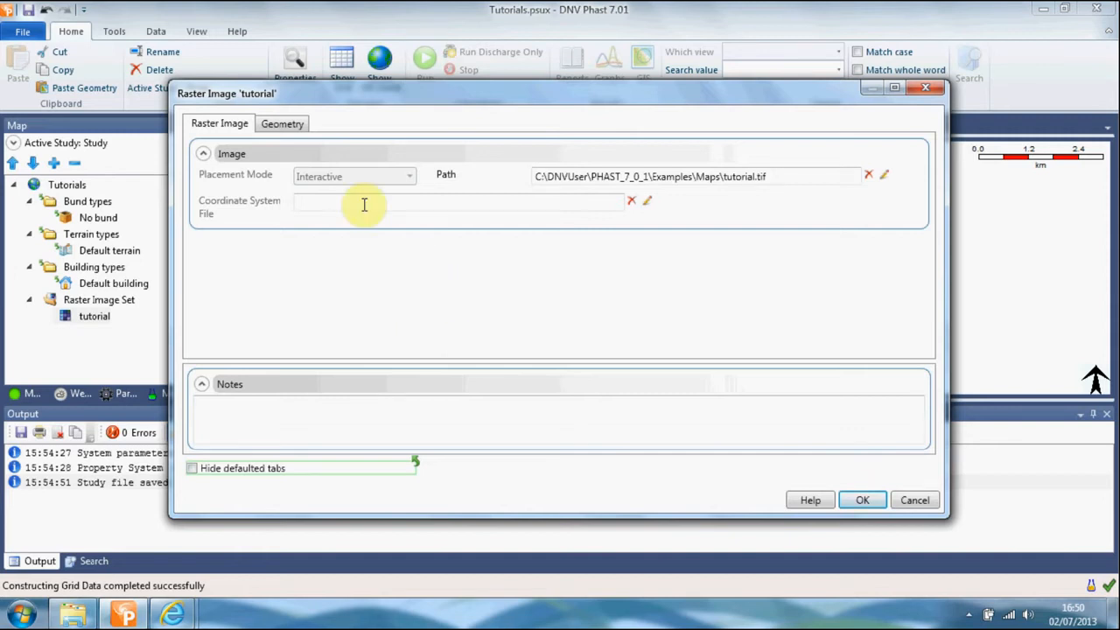
{"action": "left_click", "coordinate": [296, 124]}
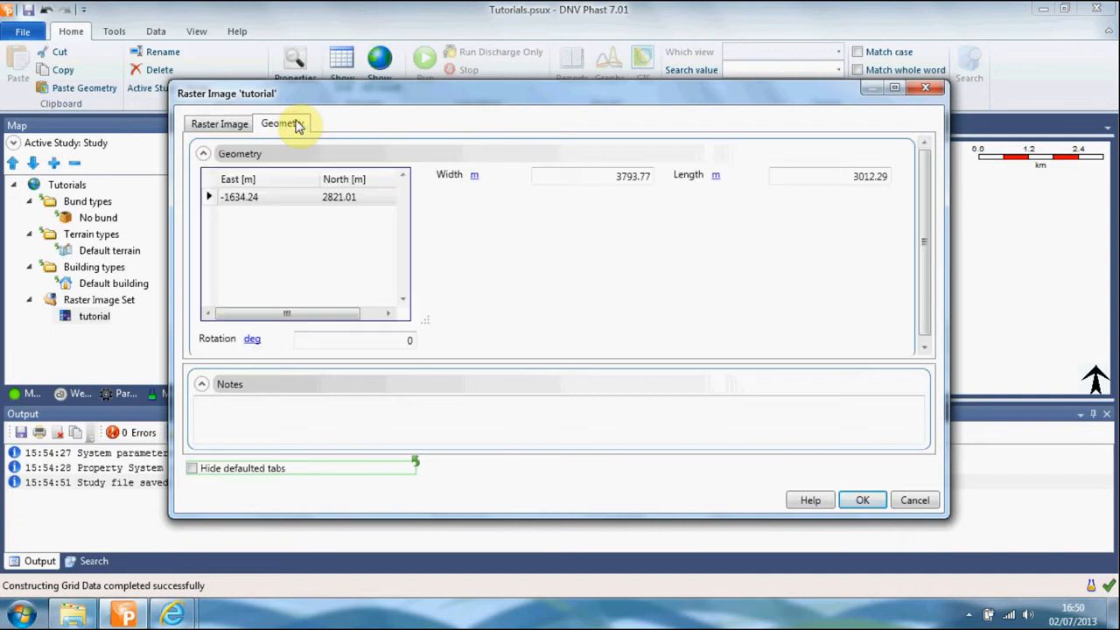
{"action": "left_click", "coordinate": [272, 200]}
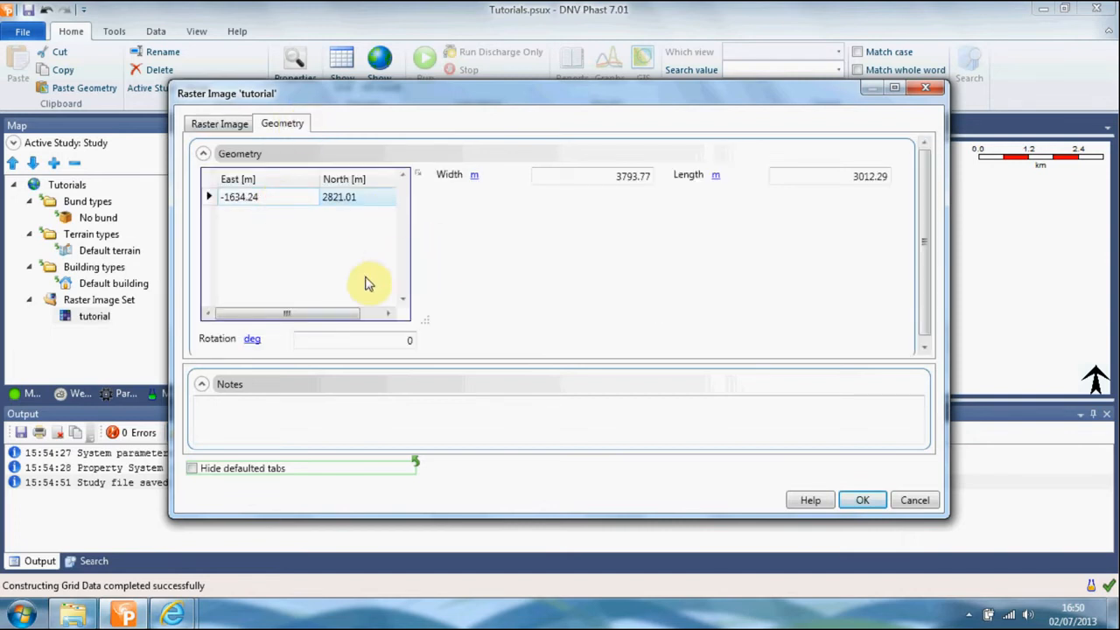
{"action": "left_click", "coordinate": [275, 196]}
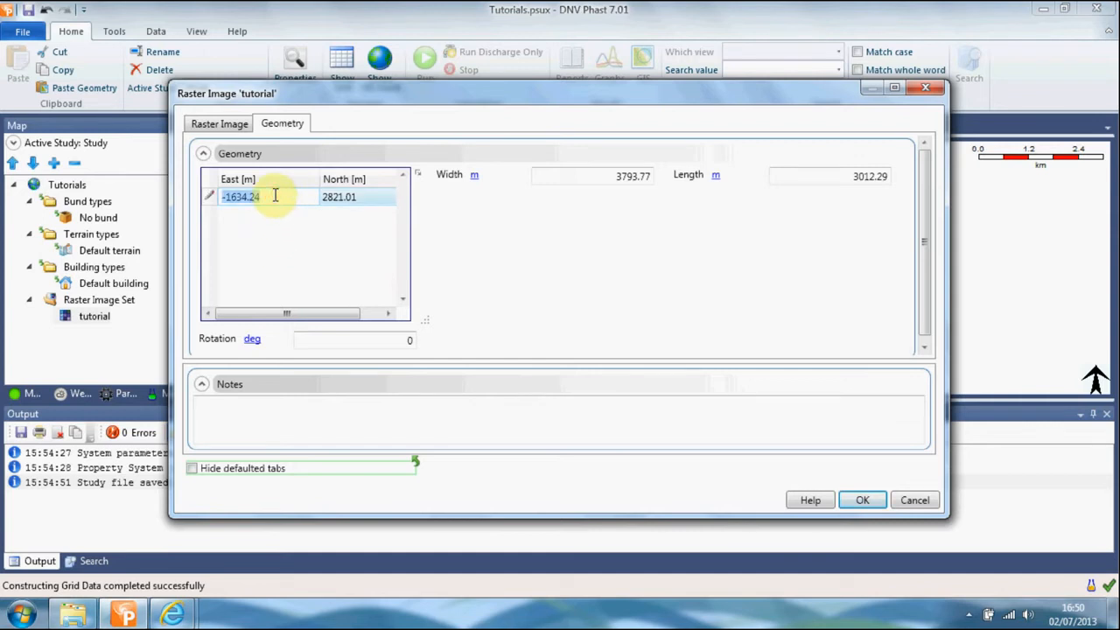
{"action": "key", "text": "BackSpace"}
{"action": "type", "text": "1"}
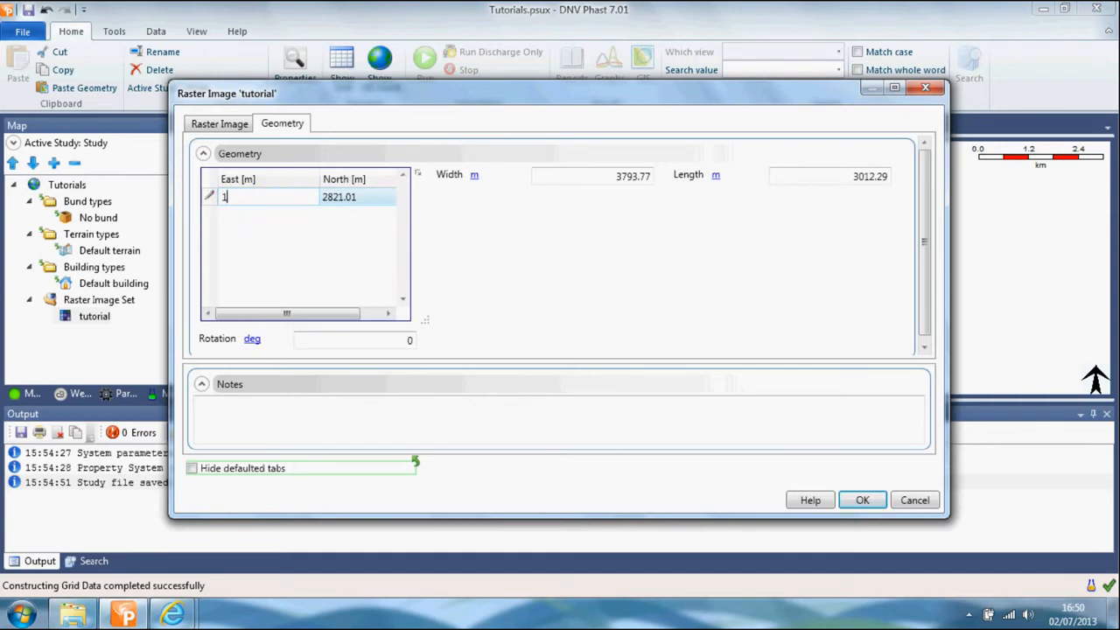
{"action": "type", "text": "96855"}
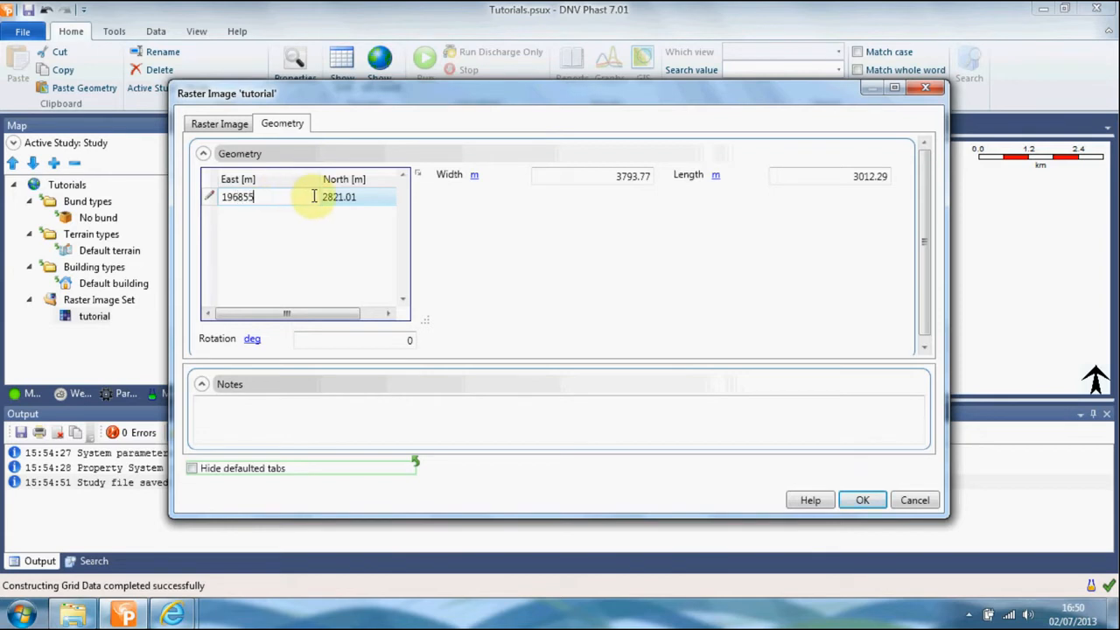
- Set the North coordinate in the tutorial raster image's geometry to 436053 m
{"action": "left_click", "coordinate": [359, 197]}
{"action": "left_click", "coordinate": [336, 197]}
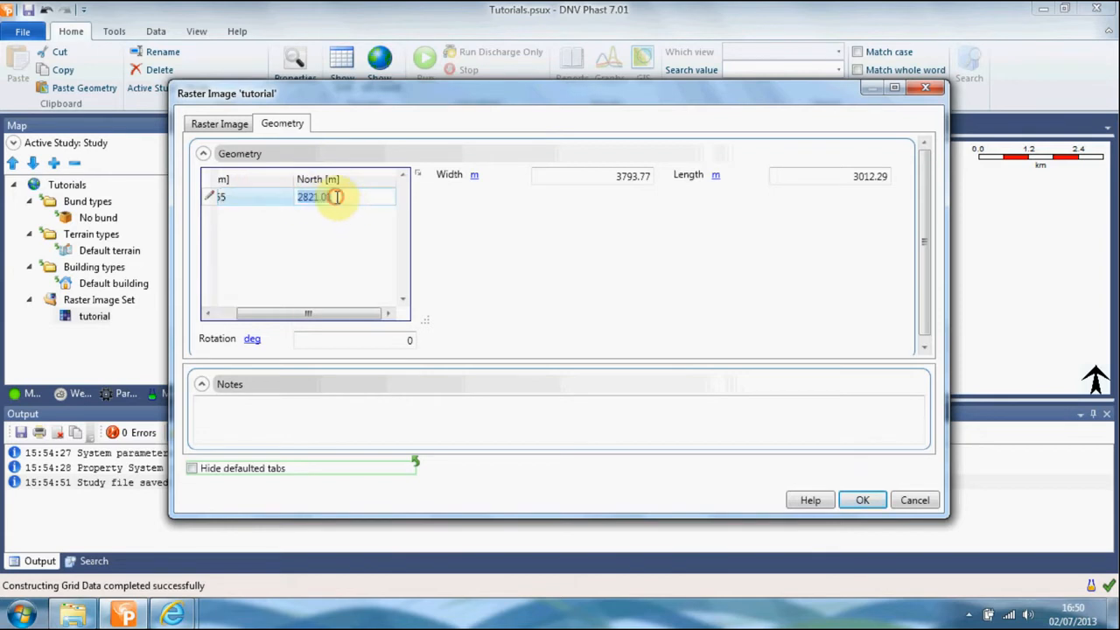
{"action": "key", "text": "BackSpace"}
{"action": "type", "text": "4"}
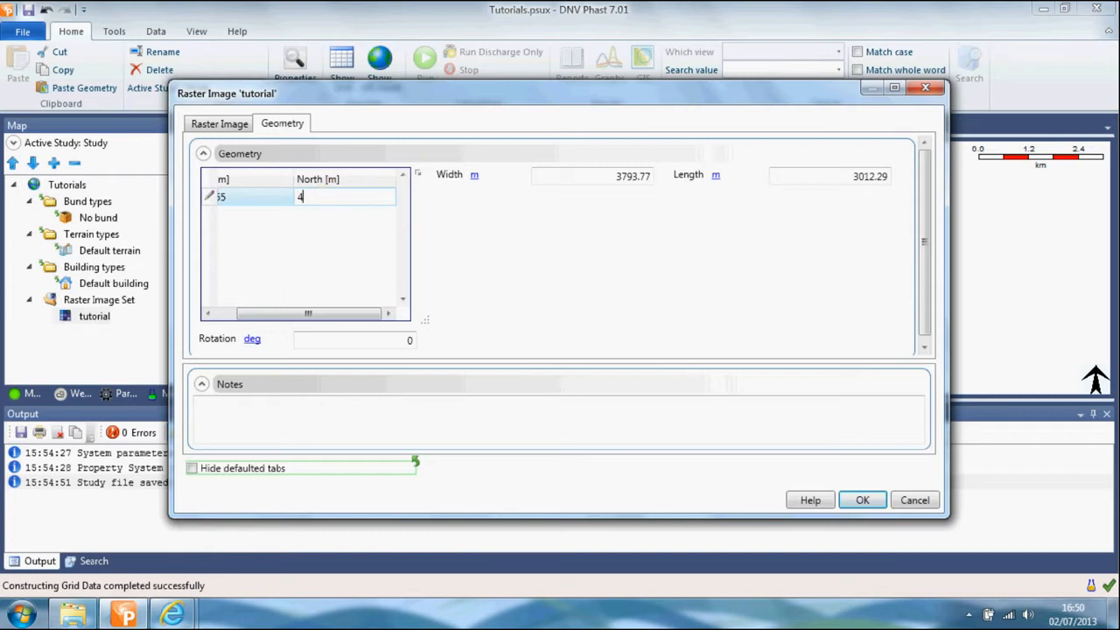
{"action": "type", "text": "36053"}
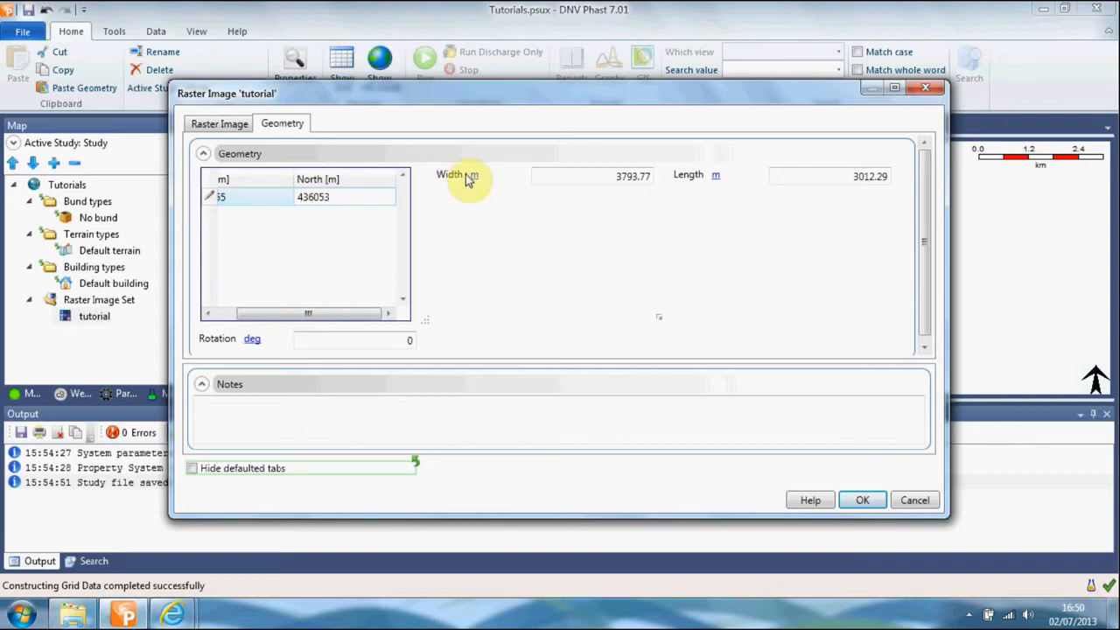
- Set the tutorial raster image's width to 4489 m and its length to 3570 m
{"action": "left_click", "coordinate": [619, 178]}
{"action": "left_click_drag", "start_coordinate": [648, 178], "coordinate": [600, 178]}
{"action": "key", "text": "BackSpace"}
{"action": "type", "text": "4489"}
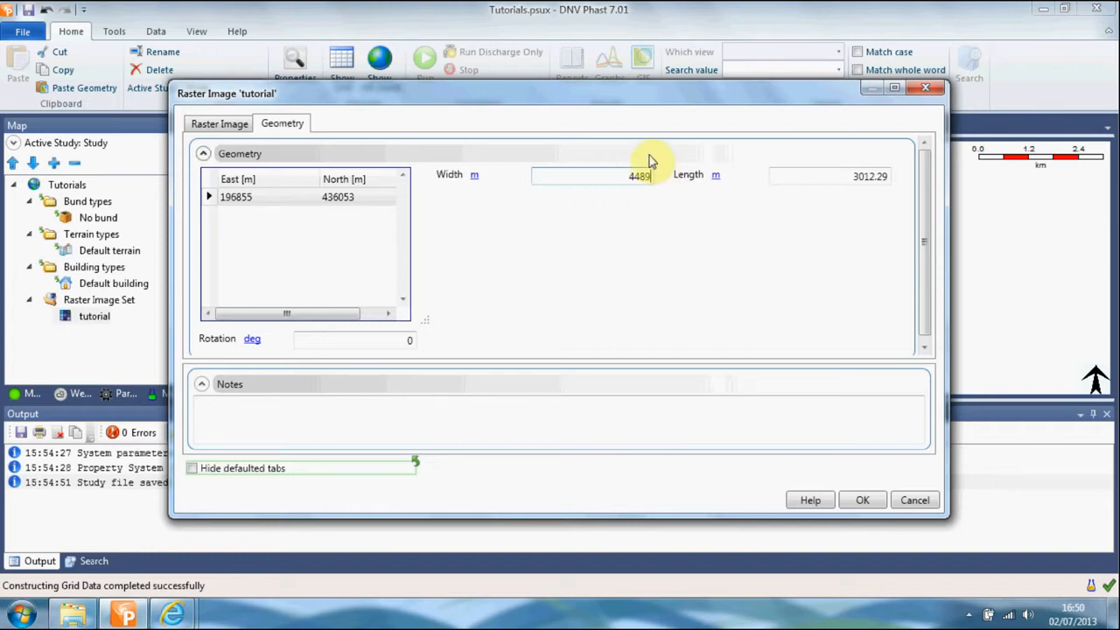
{"action": "left_click", "coordinate": [885, 178]}
{"action": "left_click_drag", "start_coordinate": [886, 177], "coordinate": [825, 180]}
{"action": "key", "text": "BackSpace"}
{"action": "type", "text": "3570"}
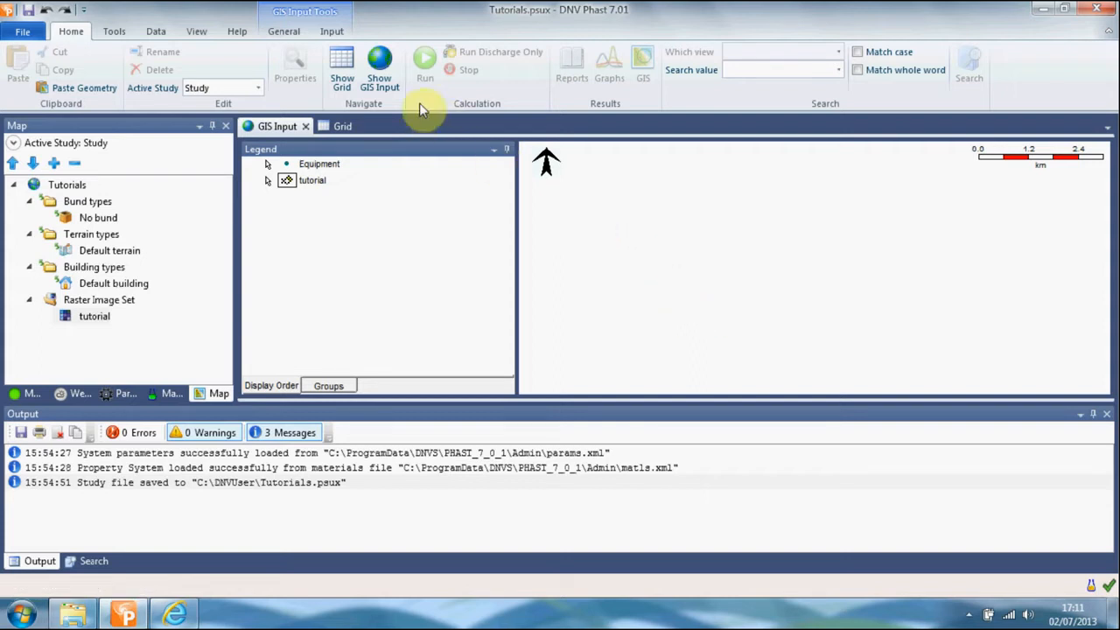
- Fit the whole tutorial map in the GIS Input view and select the map image
{"action": "left_click", "coordinate": [334, 35]}
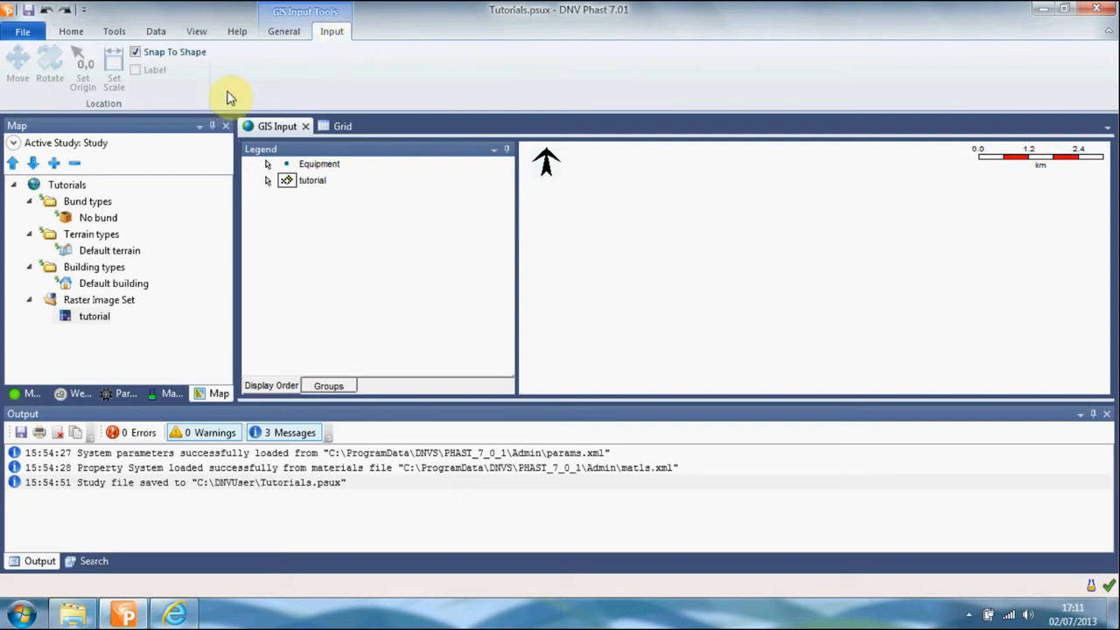
{"action": "left_click", "coordinate": [285, 31]}
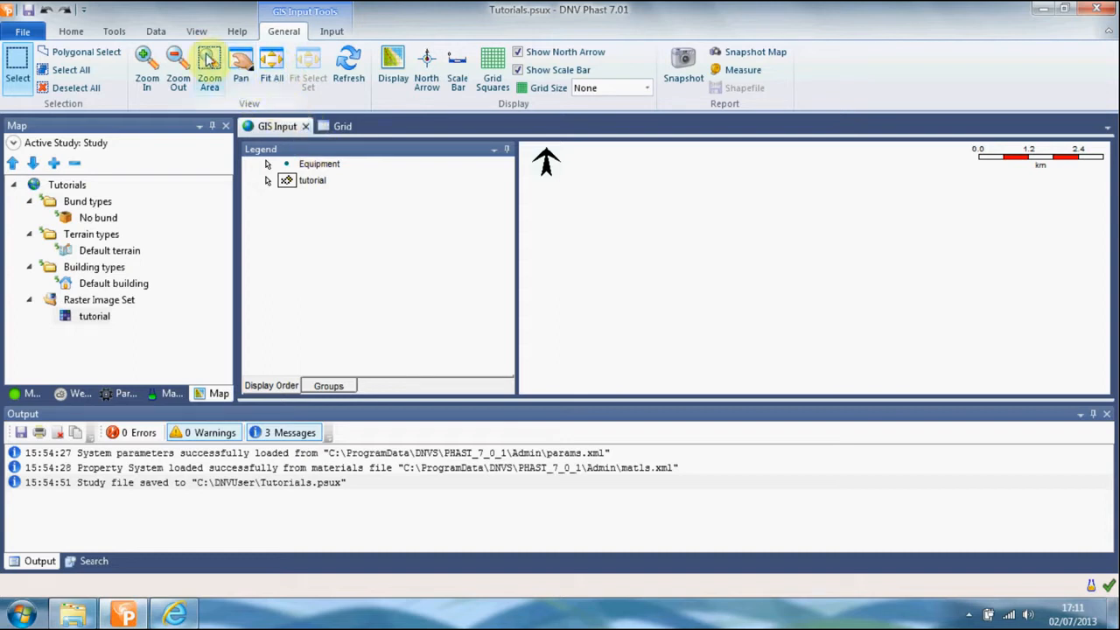
{"action": "left_click", "coordinate": [272, 66]}
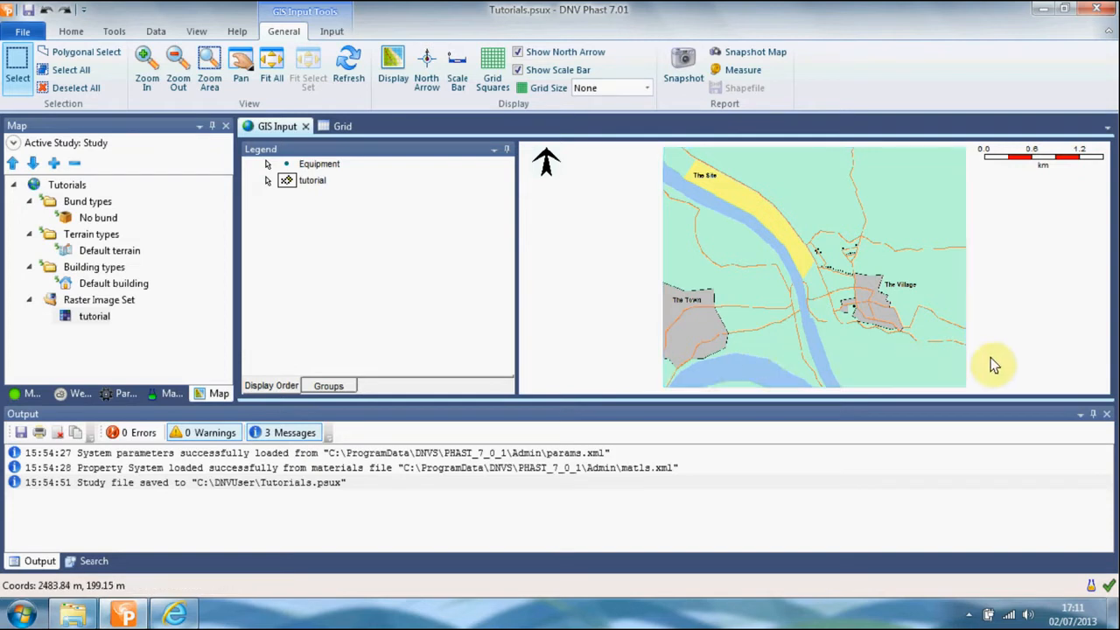
{"action": "left_click", "coordinate": [857, 305]}
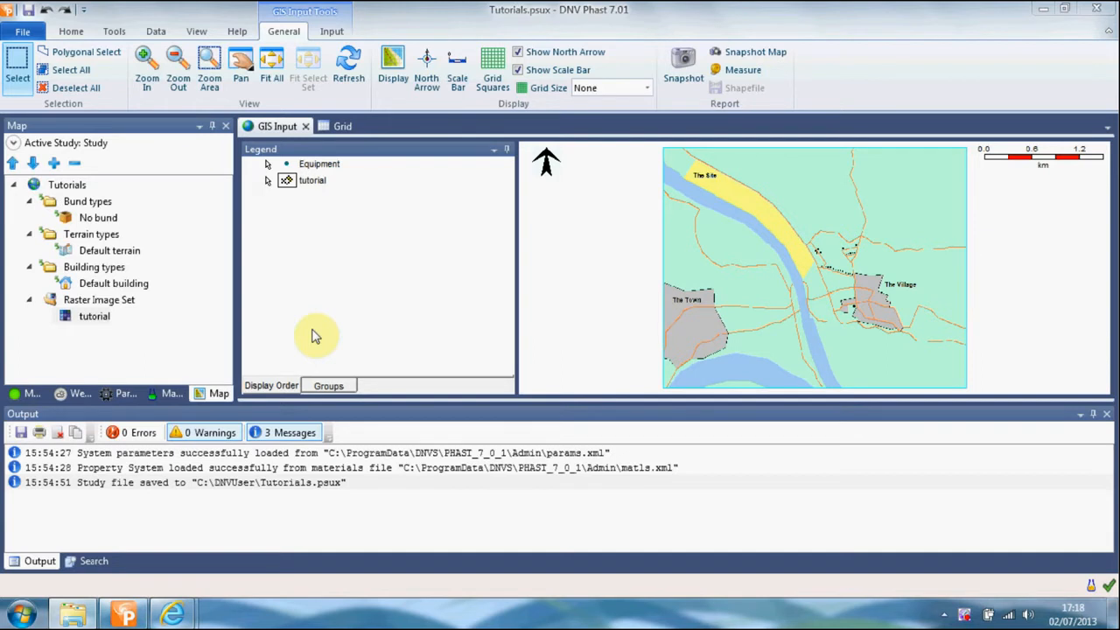
- Show the study models and enable Insert Equipment On GIS
{"action": "left_click", "coordinate": [29, 393]}
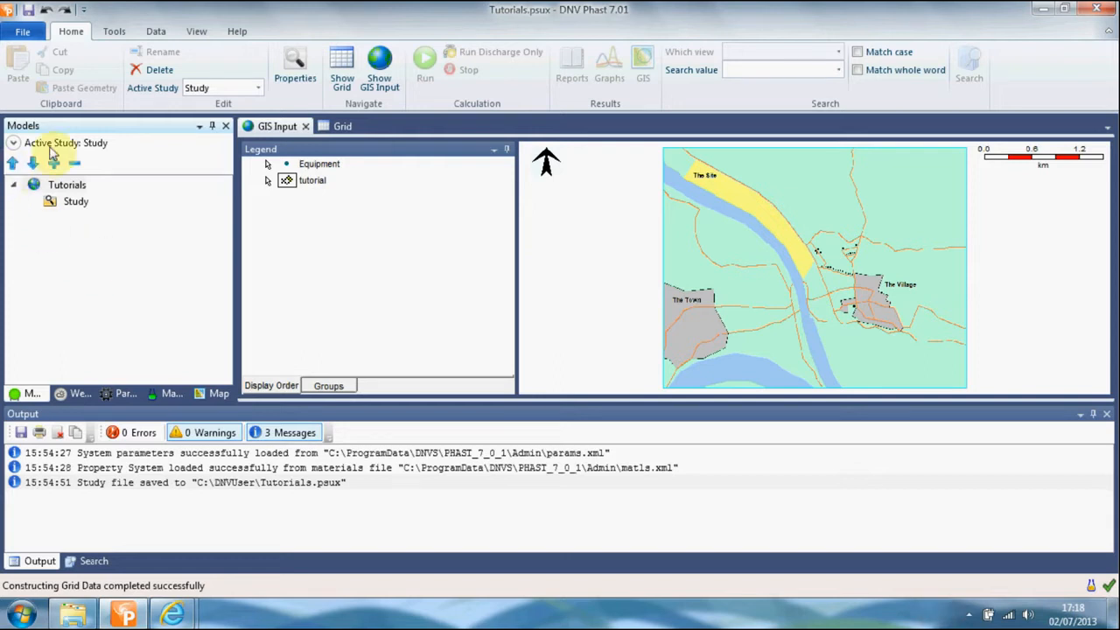
{"action": "left_click", "coordinate": [113, 33]}
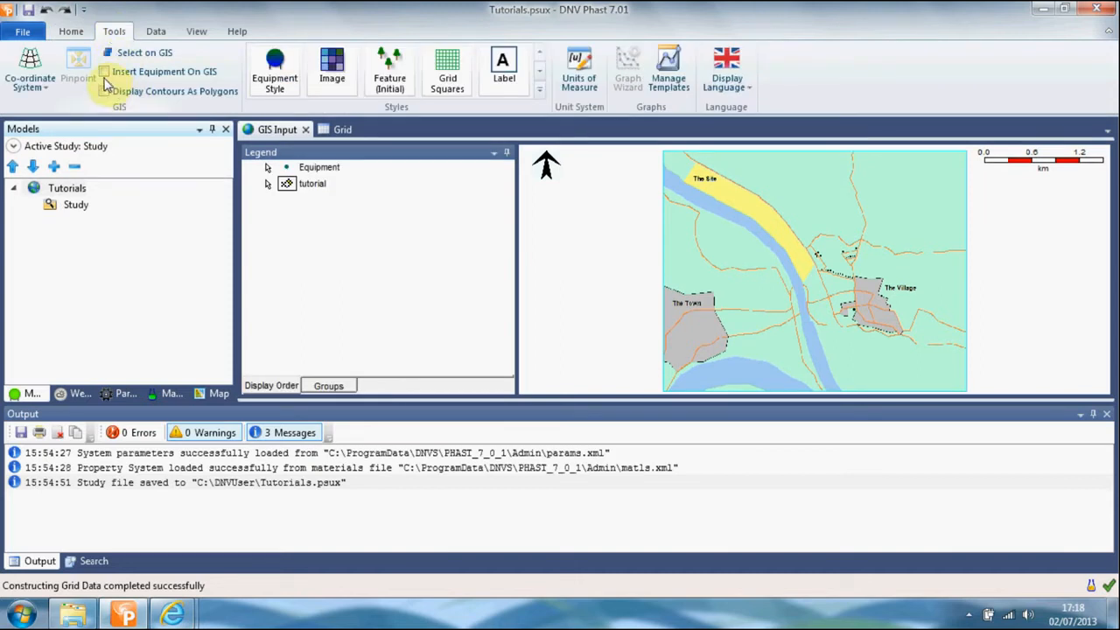
{"action": "left_click", "coordinate": [104, 72]}
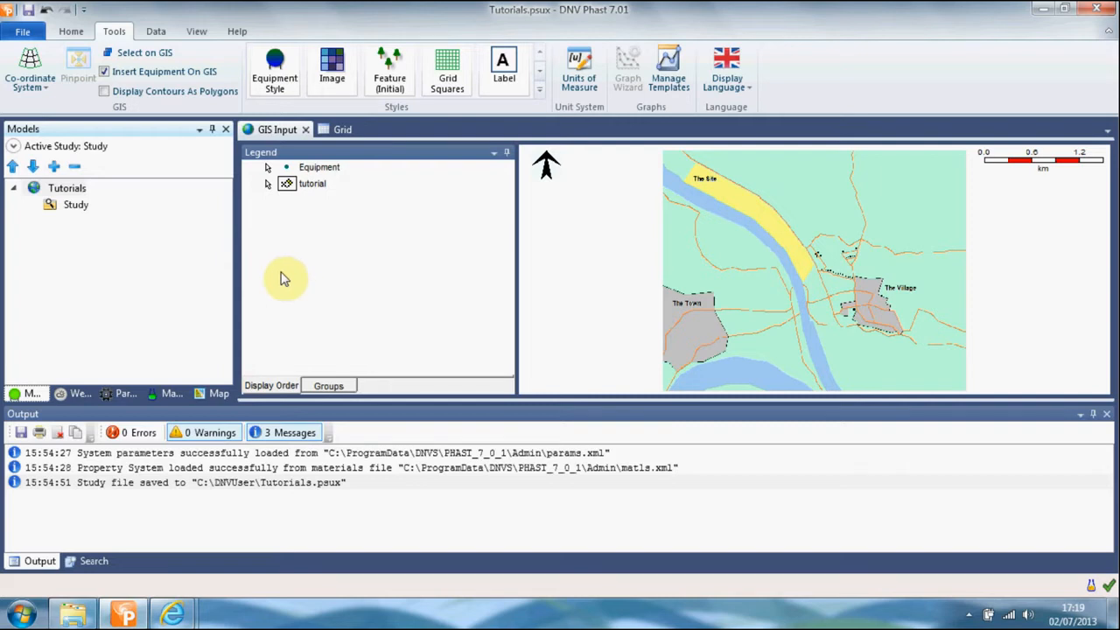
- Insert a pressure vessel under Study, placing it inside the yellow area marked The Site on the map
{"action": "left_click", "coordinate": [65, 206]}
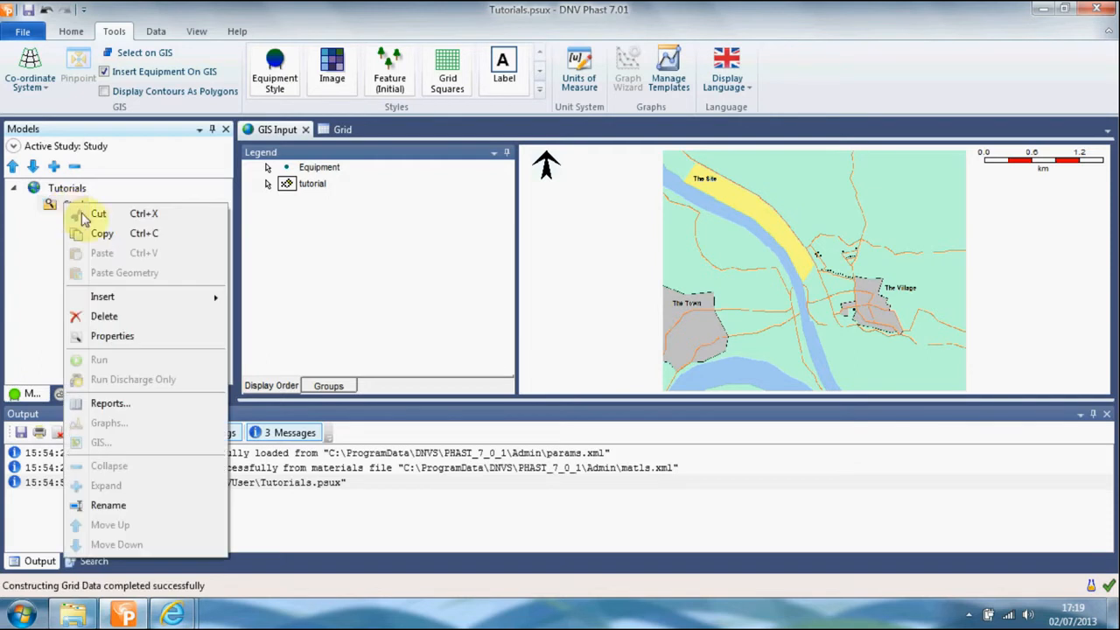
{"action": "mouse_move", "coordinate": [149, 305]}
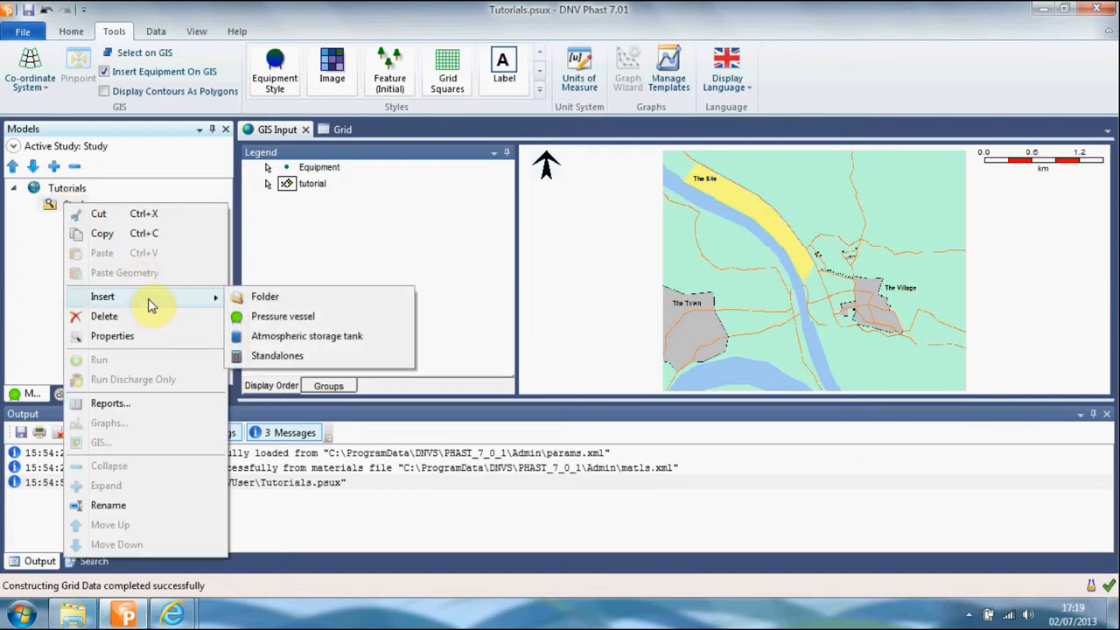
{"action": "left_click", "coordinate": [271, 317]}
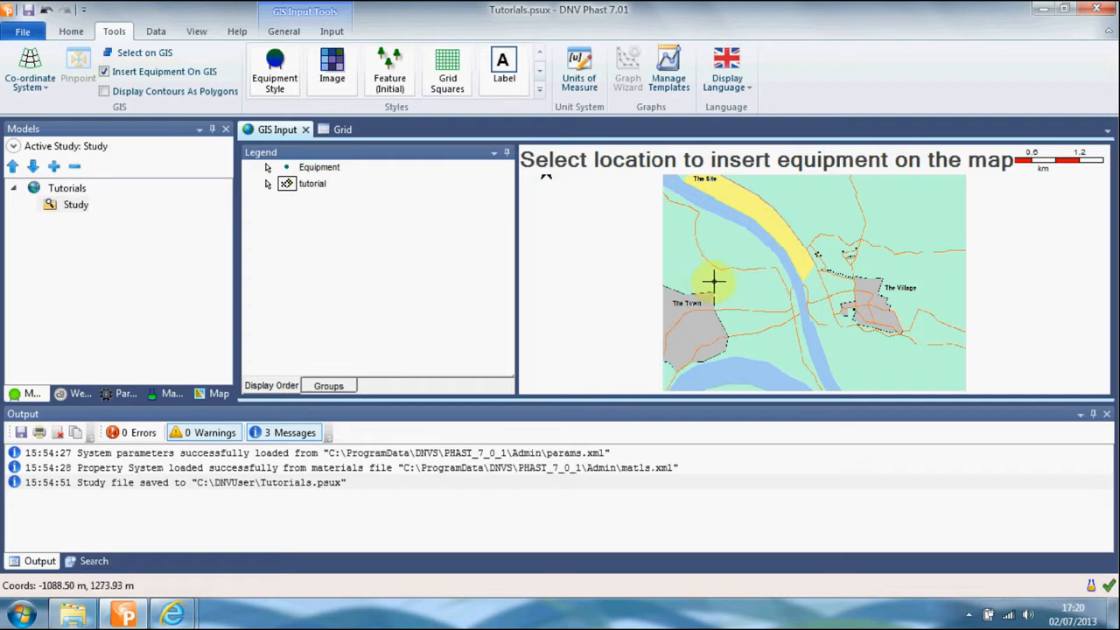
{"action": "left_click", "coordinate": [758, 210]}
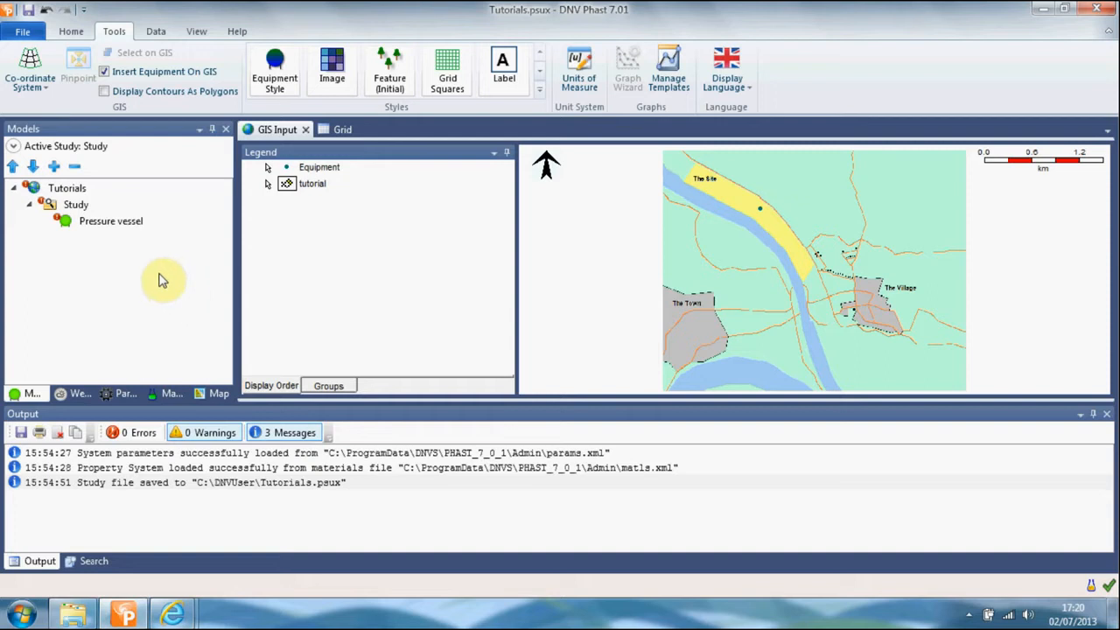
- Rename the pressure vessel as "Chlorine, Saturated 10 deg C"
{"action": "right_click", "coordinate": [125, 222]}
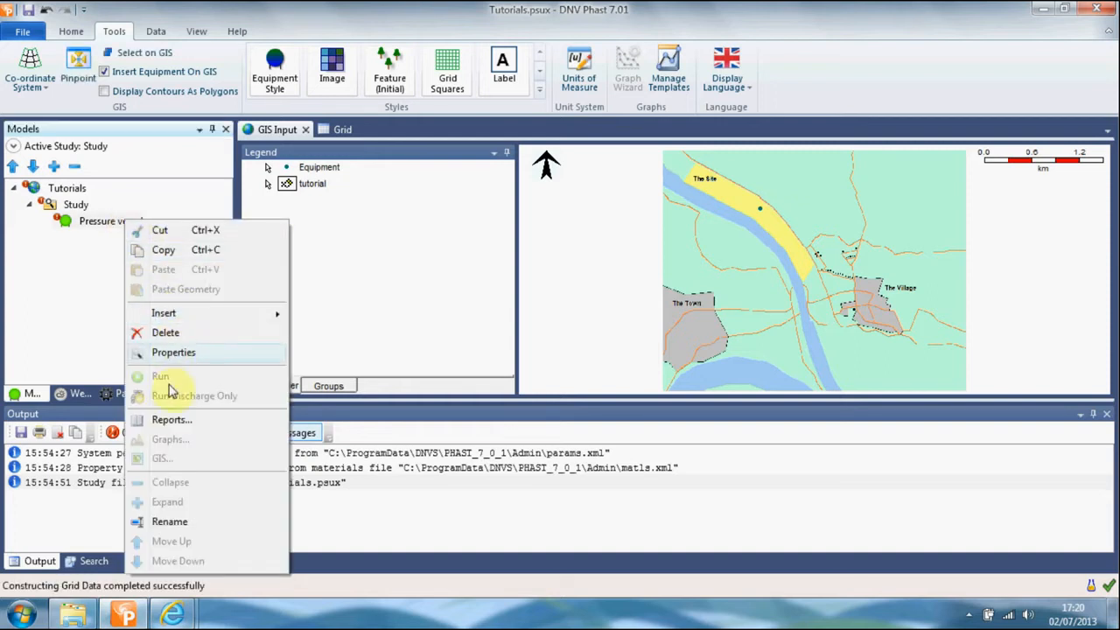
{"action": "left_click", "coordinate": [182, 521]}
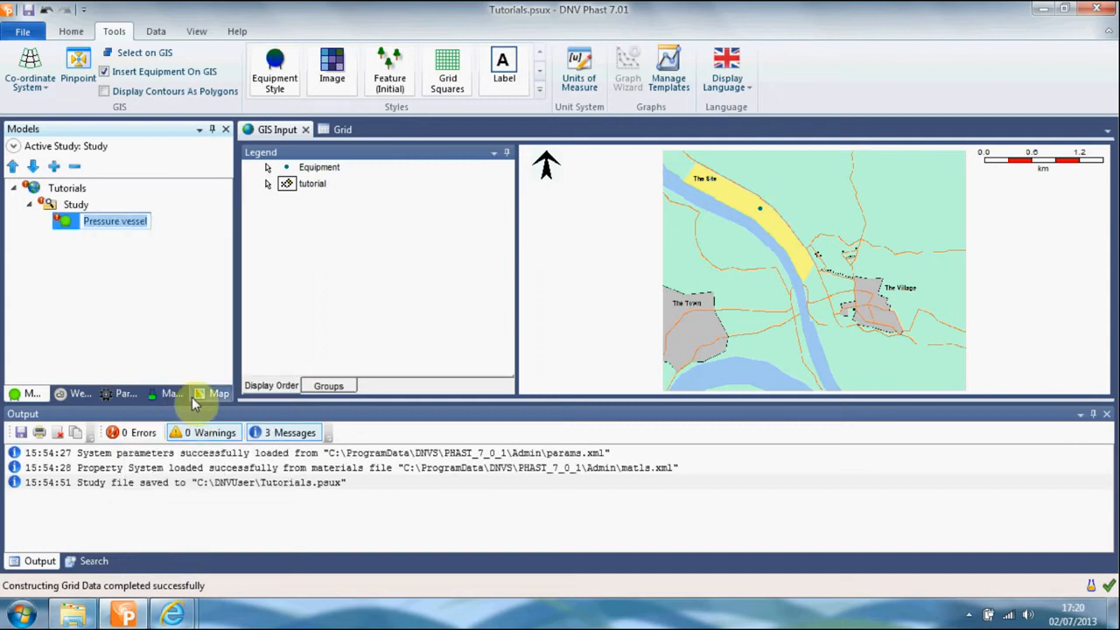
{"action": "key", "text": "BackSpace"}
{"action": "type", "text": "Chlor"}
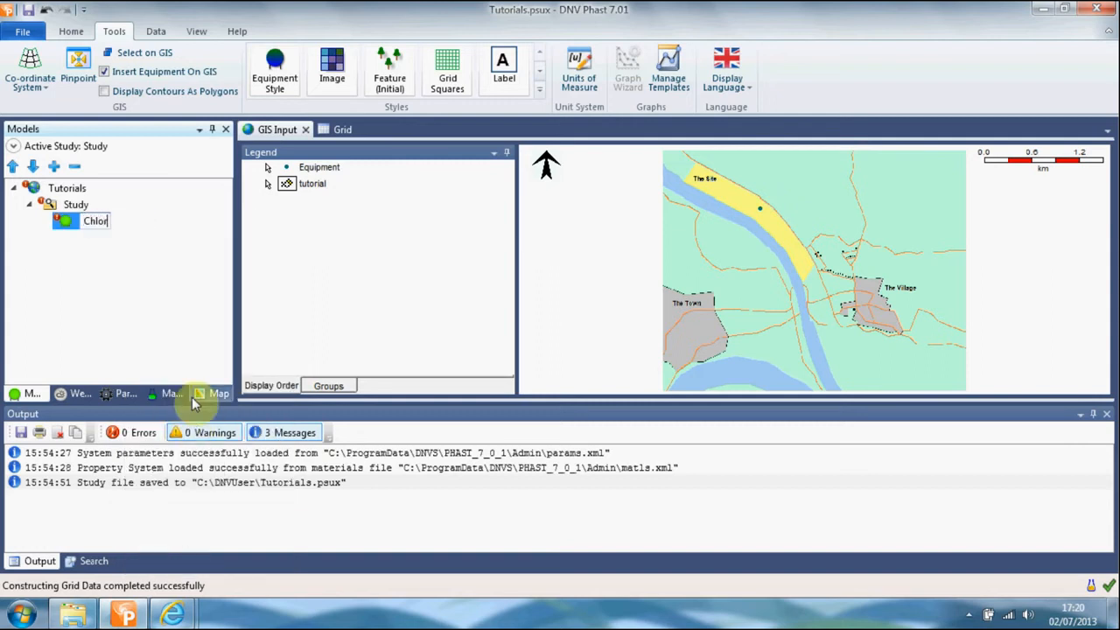
{"action": "type", "text": "ine, Saturated 10"}
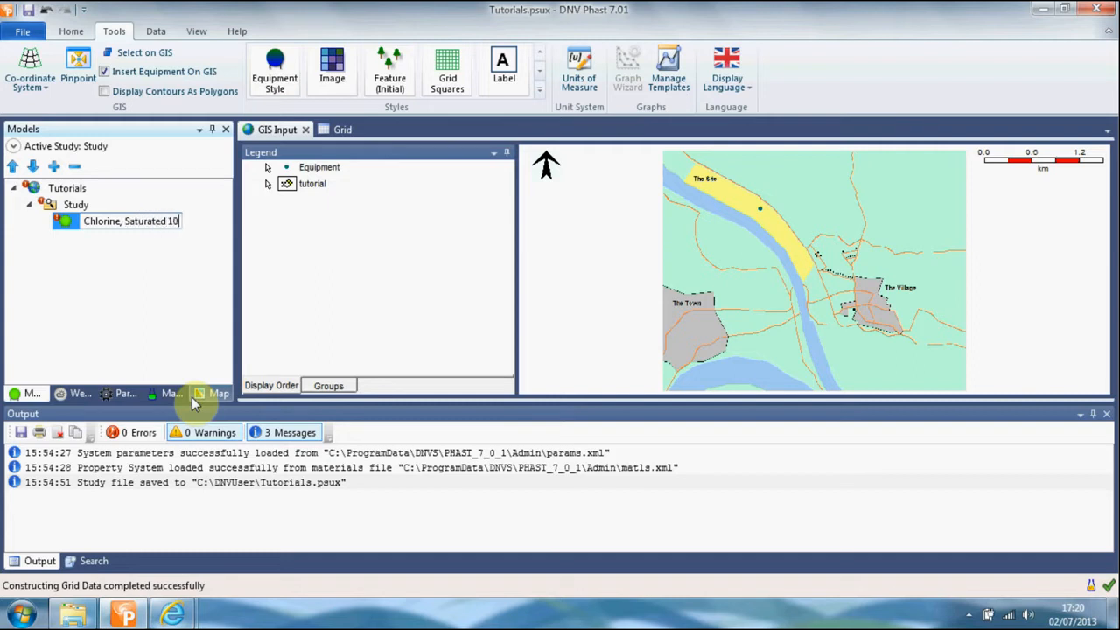
{"action": "type", "text": " deg C"}
{"action": "left_click", "coordinate": [145, 293]}
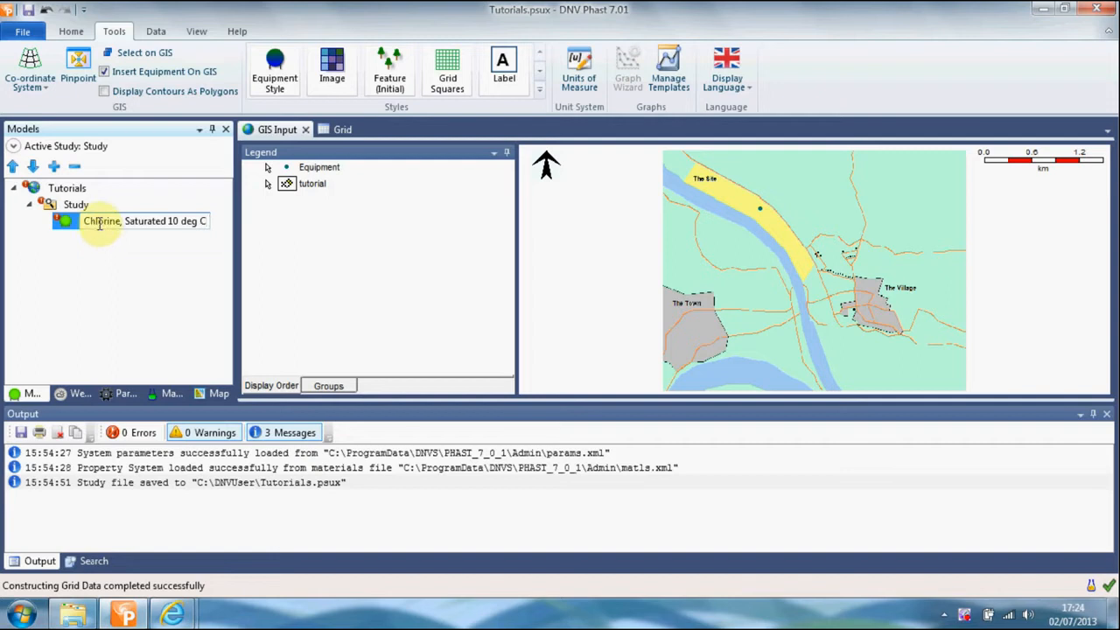
{"action": "left_click", "coordinate": [72, 226]}
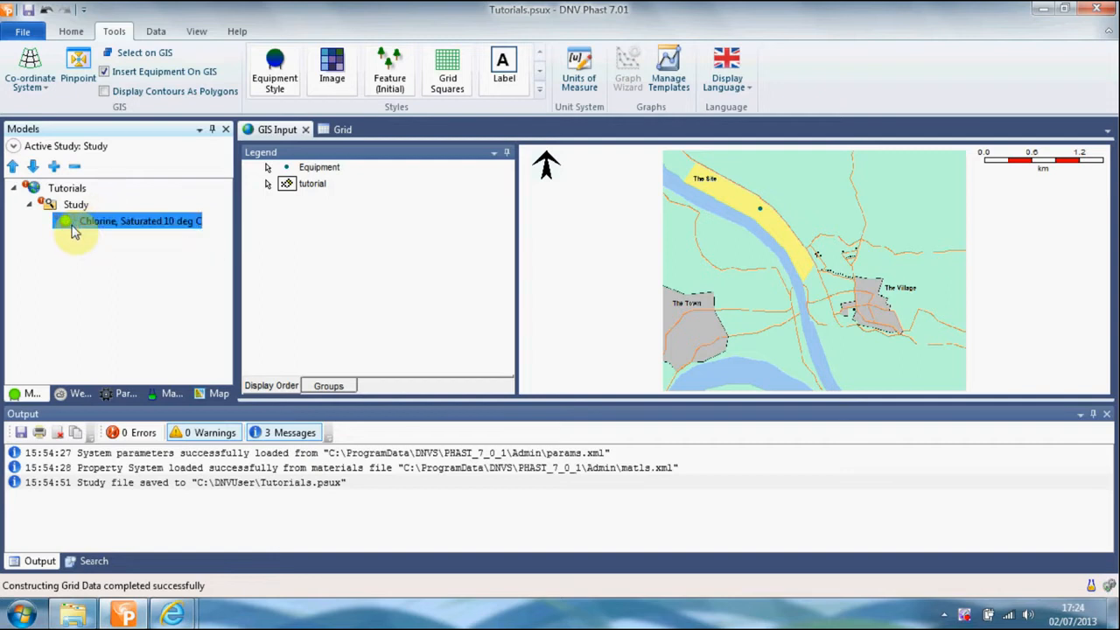
- In the vessel's properties, set the material to CHLORINE and specify a volume inventory of 102 m3
{"action": "double_click", "coordinate": [74, 224]}
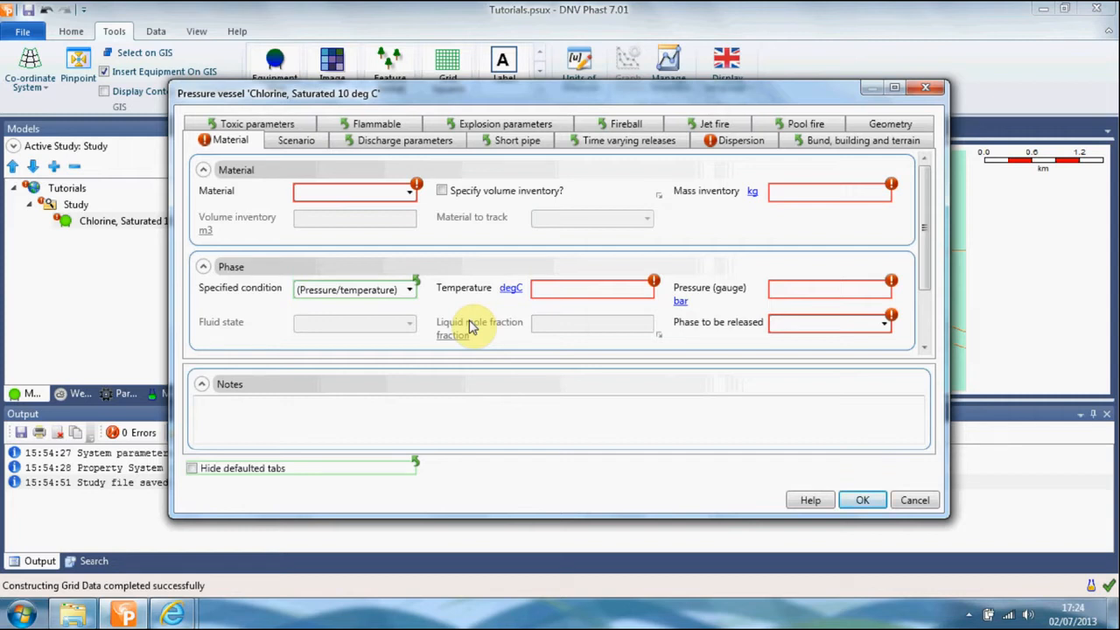
{"action": "left_click", "coordinate": [409, 198]}
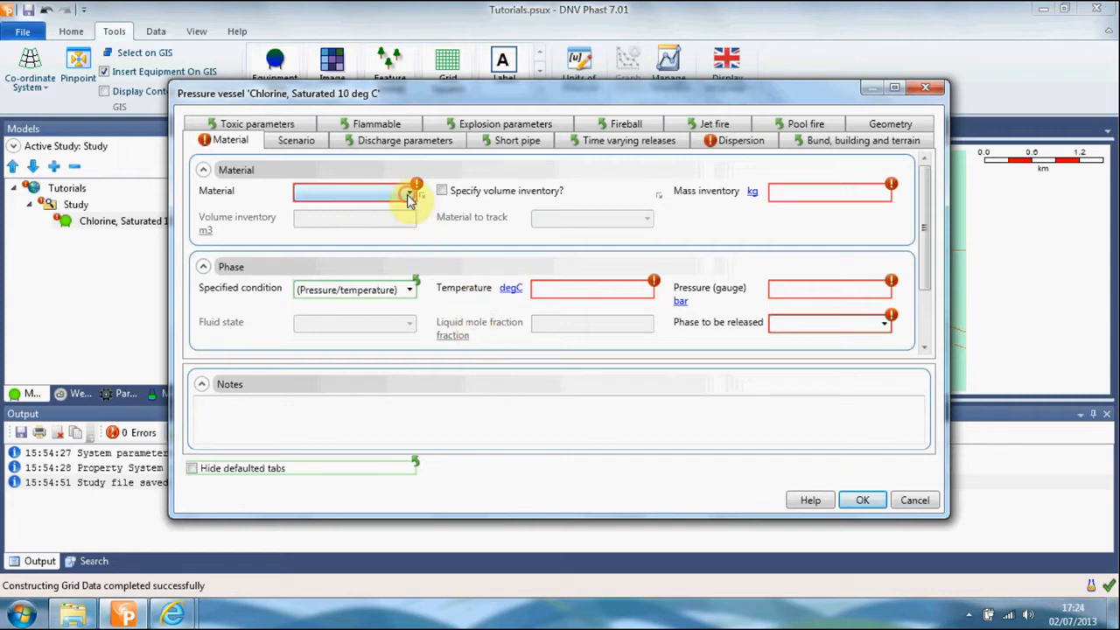
{"action": "left_click_drag", "start_coordinate": [438, 237], "coordinate": [437, 270]}
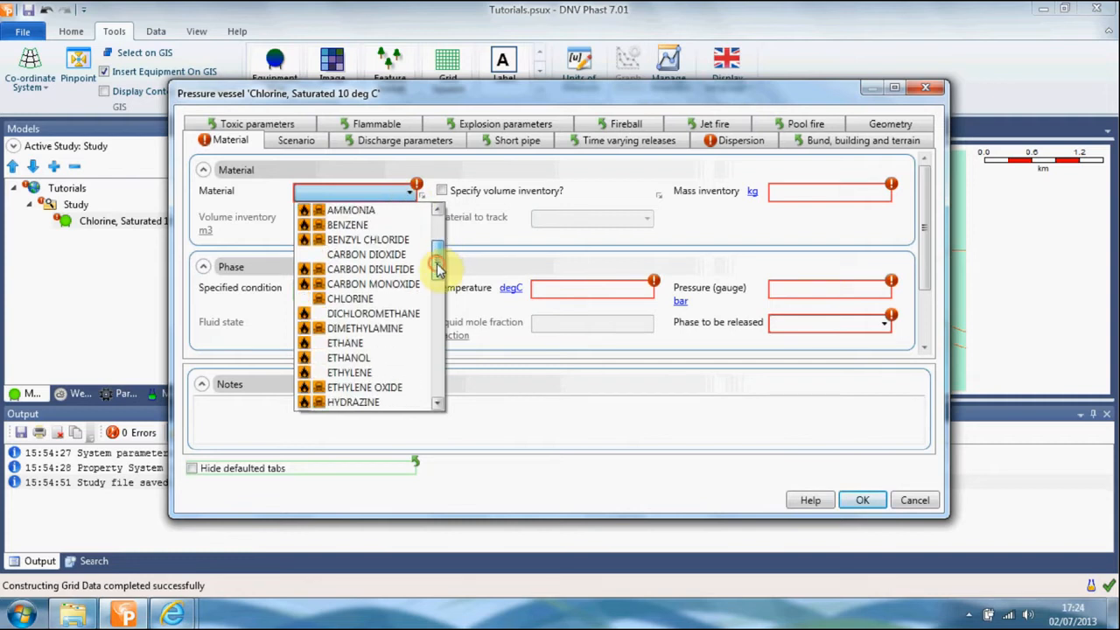
{"action": "left_click", "coordinate": [385, 298]}
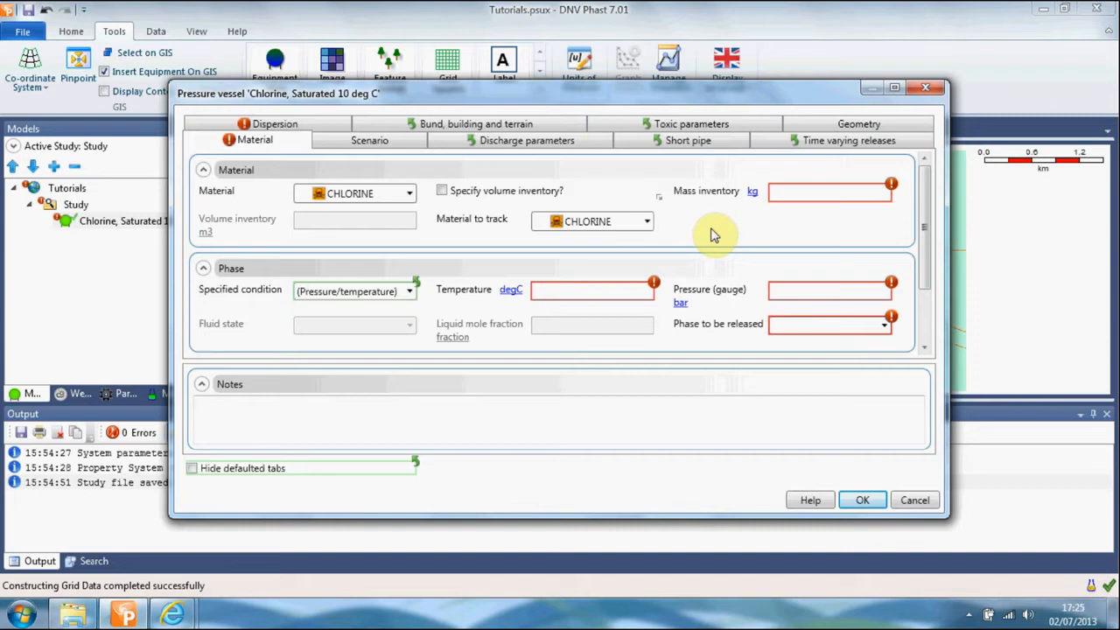
{"action": "left_click", "coordinate": [441, 195]}
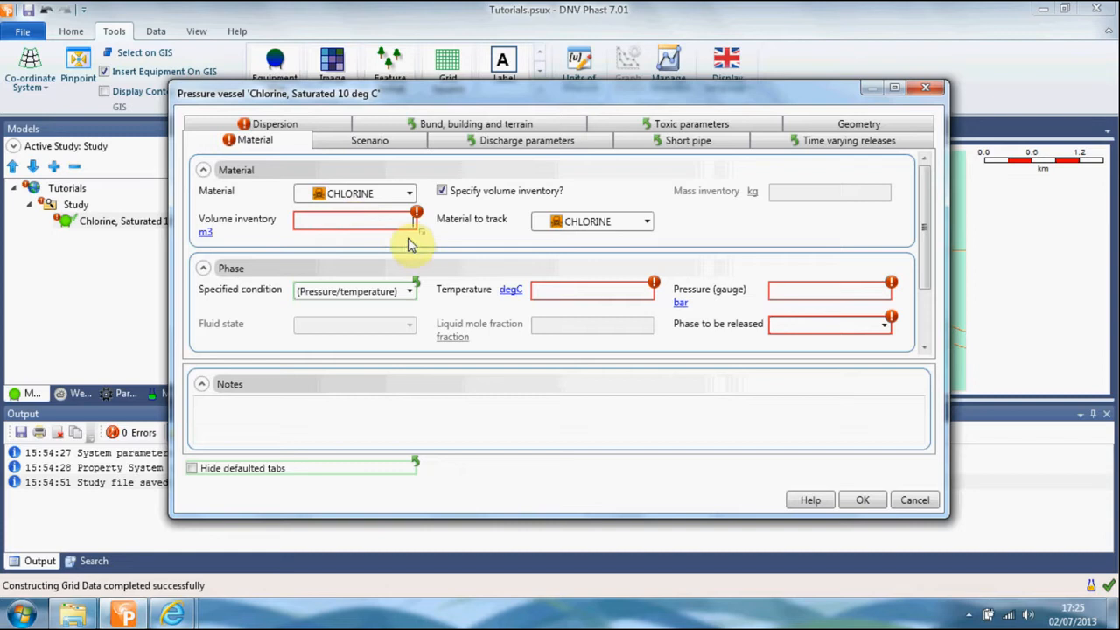
{"action": "type", "text": "02"}
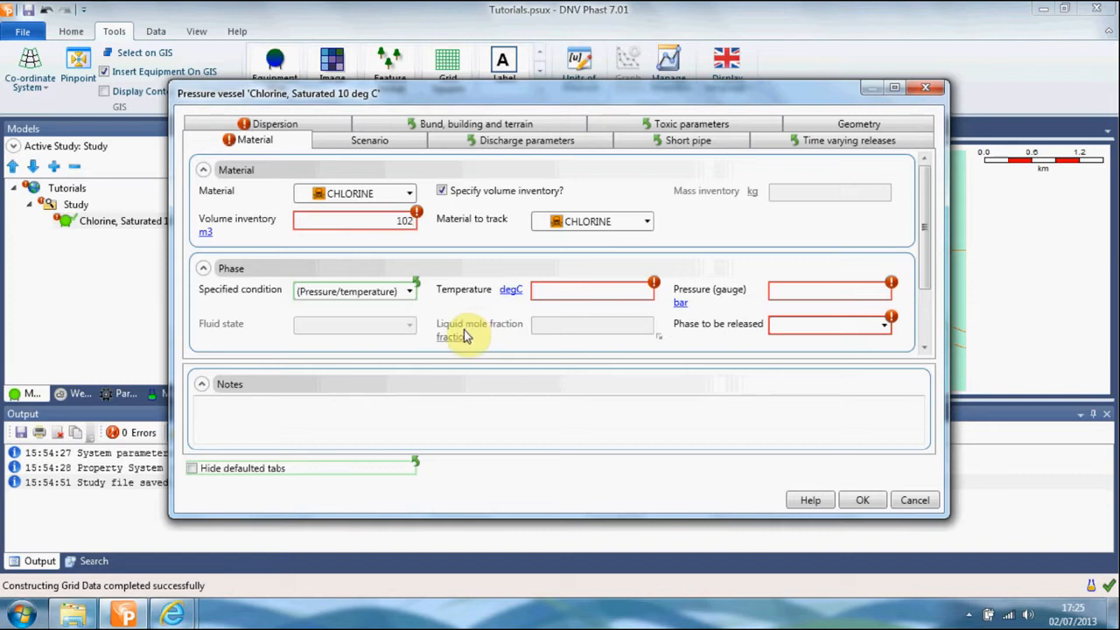
- Set the vessel's temperature to 10 degC and its specified condition to Temperature/bubble point
{"action": "left_click", "coordinate": [560, 290]}
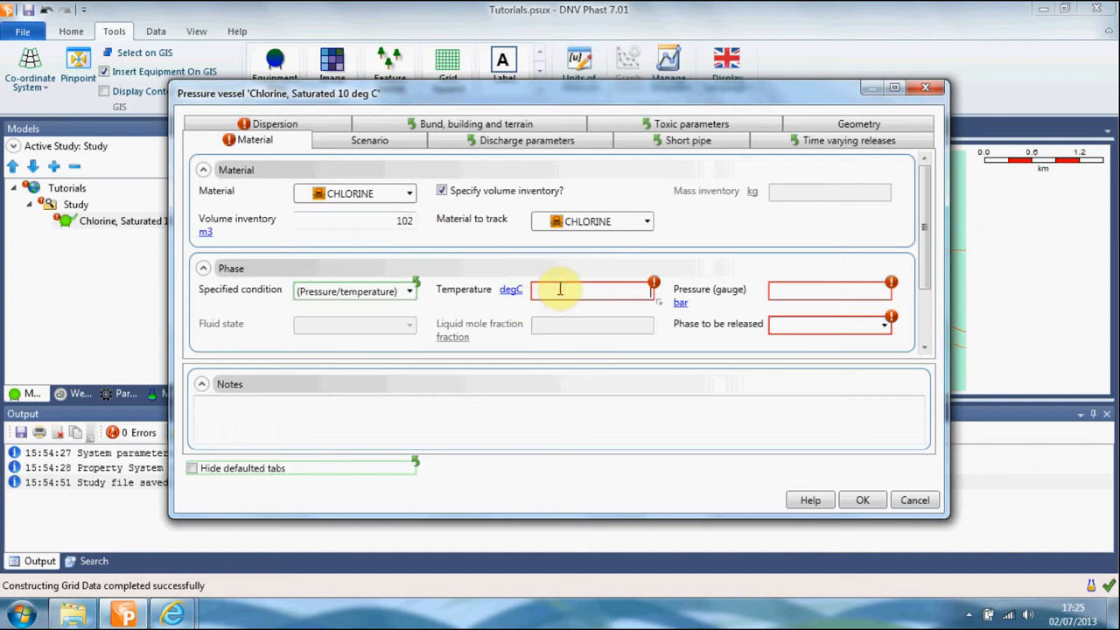
{"action": "type", "text": "10"}
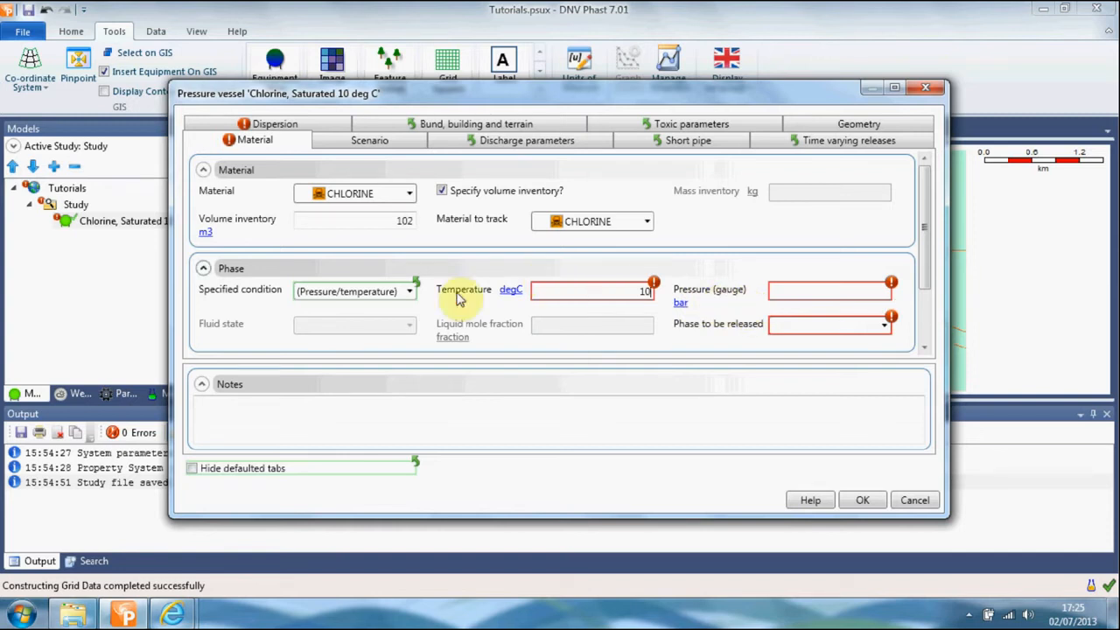
{"action": "left_click", "coordinate": [413, 296]}
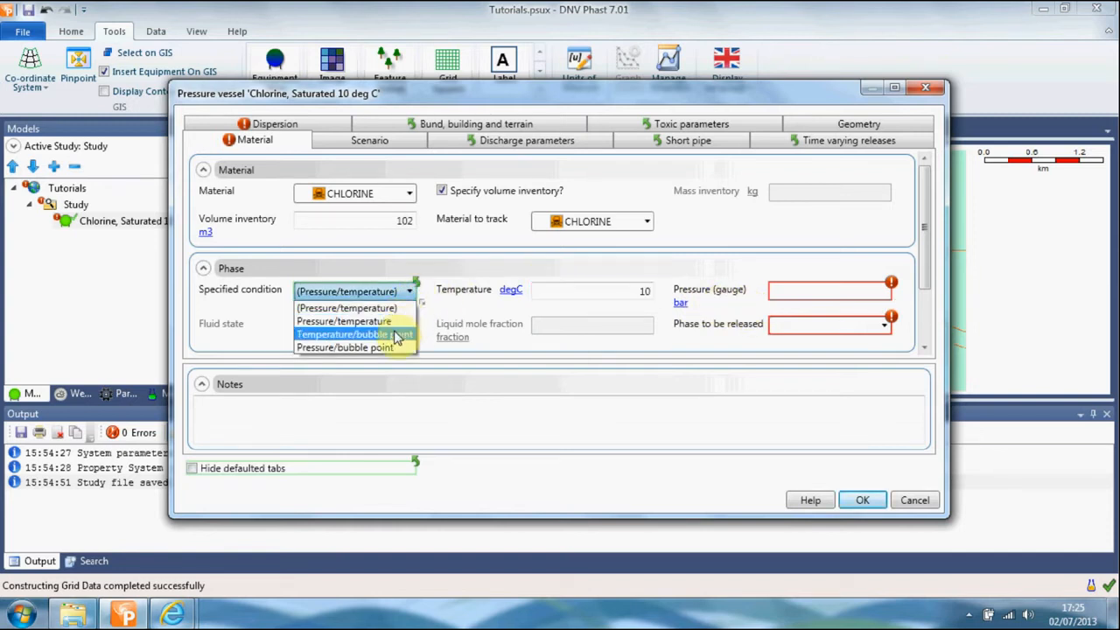
{"action": "left_click", "coordinate": [398, 335]}
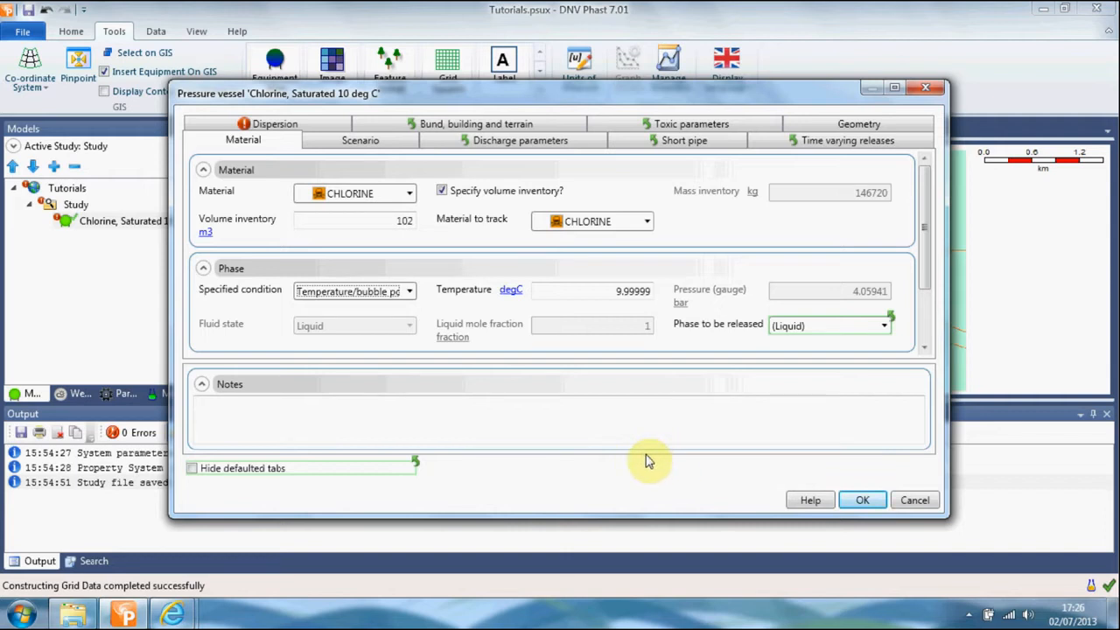
- Set the vessel's dispersion concentration of interest to 100 ppm with Toxic averaging time, leaving user-defined averaging time off
{"action": "left_click", "coordinate": [296, 124]}
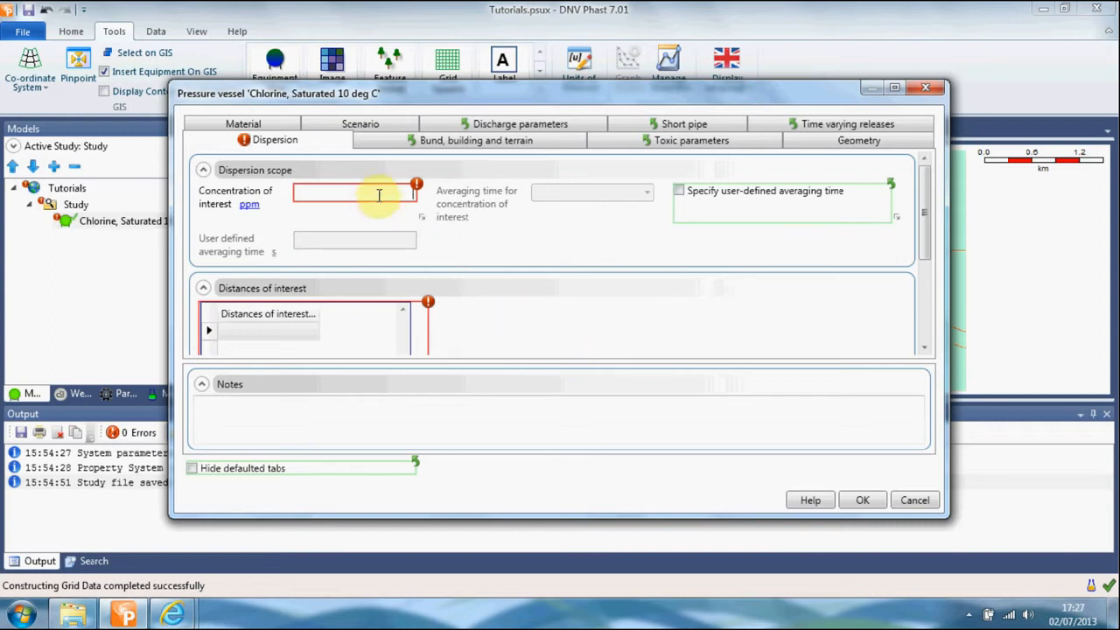
{"action": "type", "text": "100"}
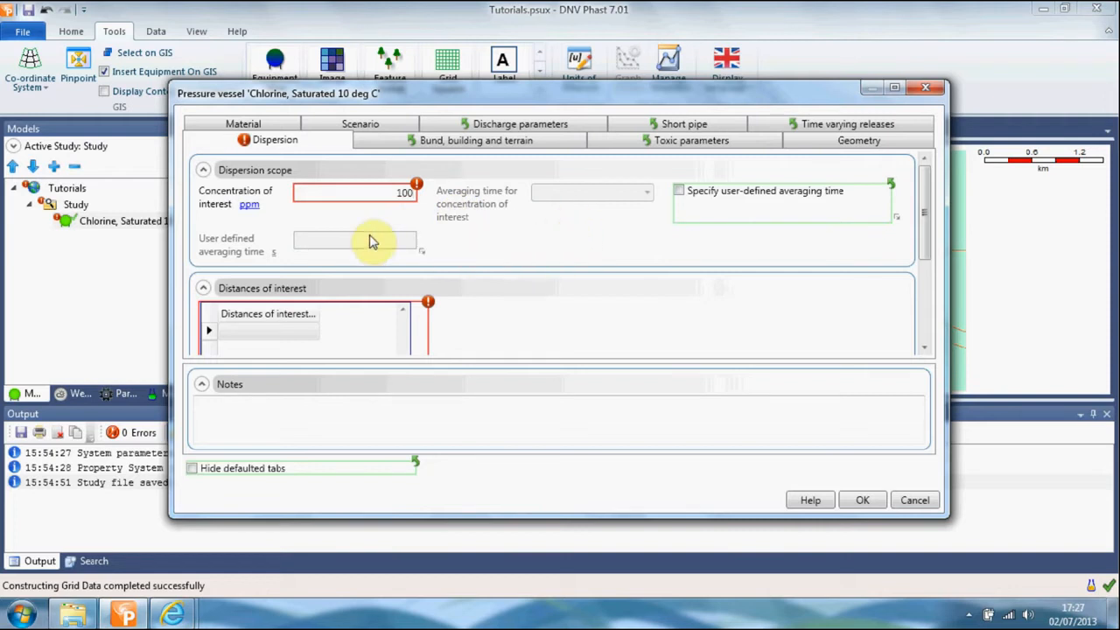
{"action": "left_click", "coordinate": [625, 193]}
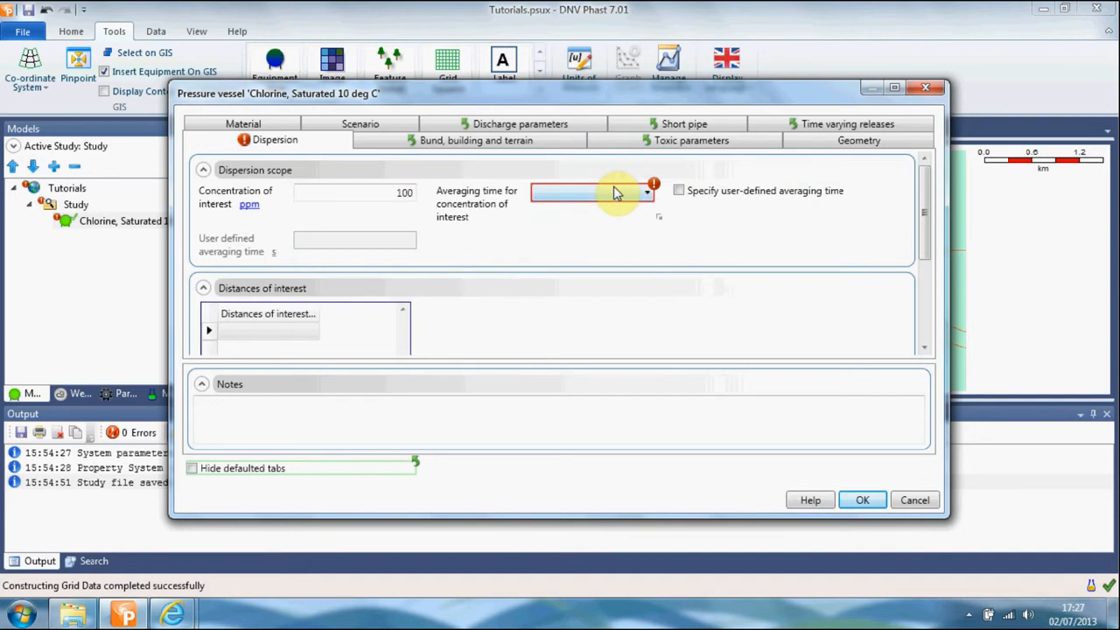
{"action": "left_click", "coordinate": [613, 193]}
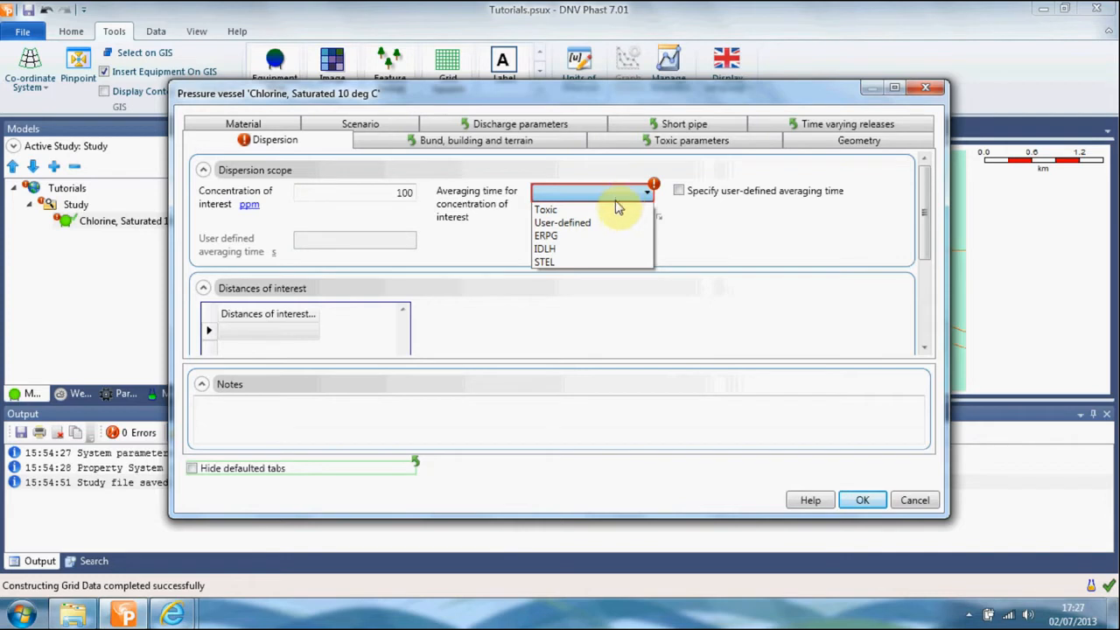
{"action": "left_click", "coordinate": [613, 211]}
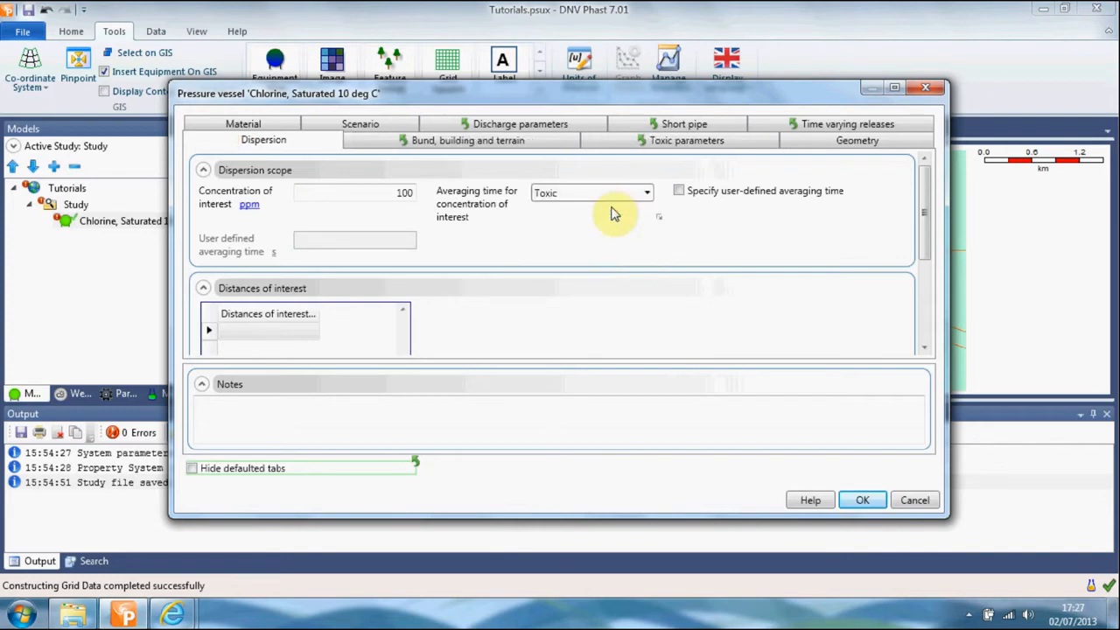
{"action": "left_click", "coordinate": [679, 193]}
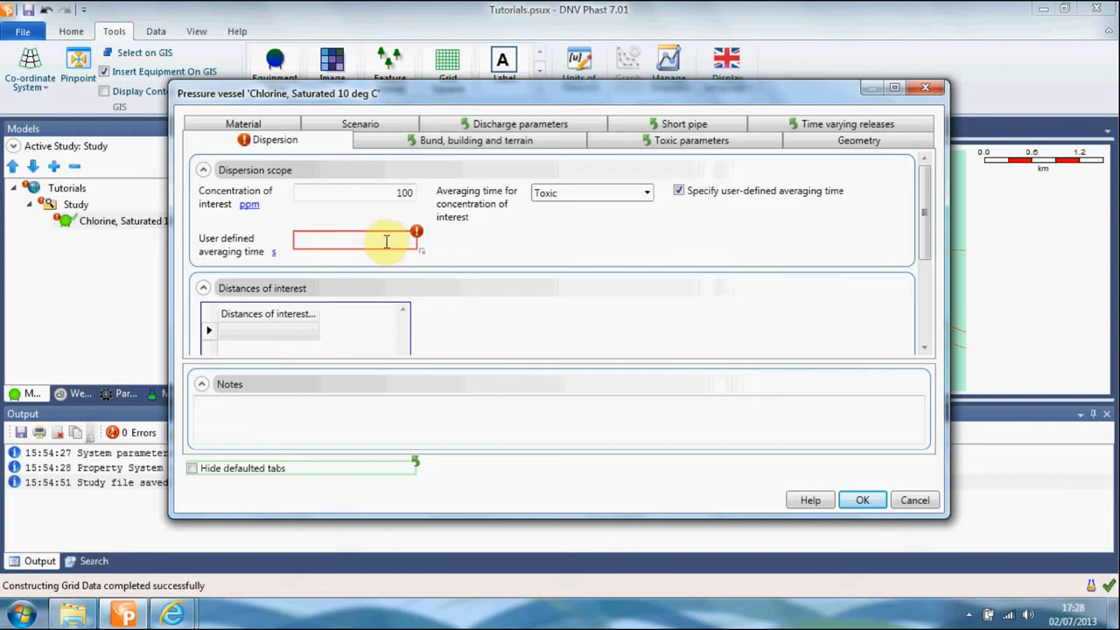
{"action": "left_click", "coordinate": [680, 191]}
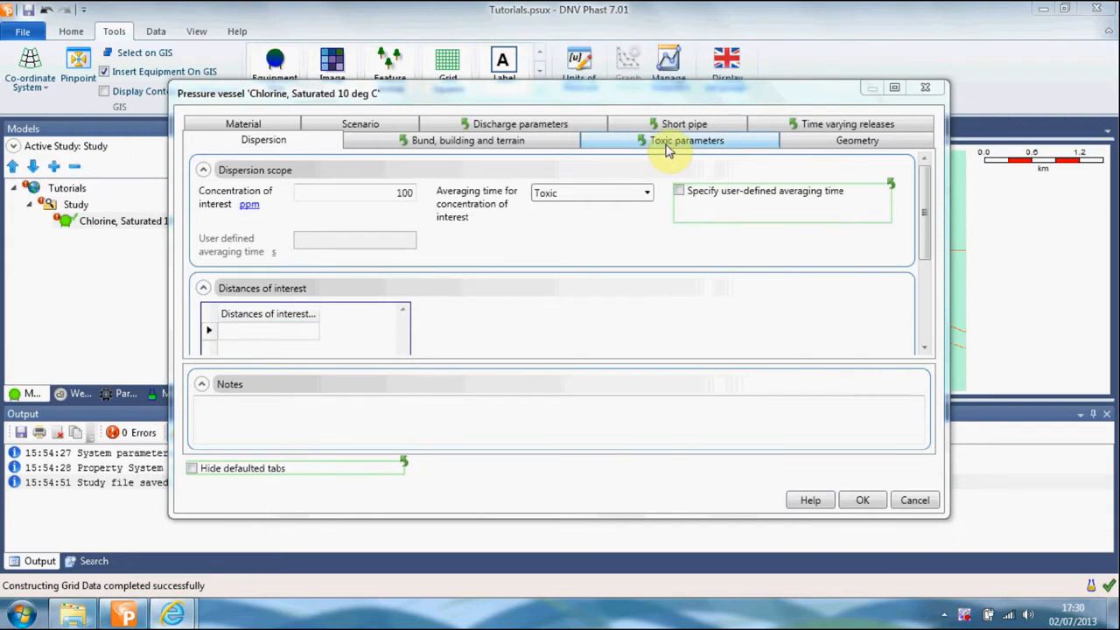
- In the vessel's toxic parameters, enable specifying the downwind building for indoor toxic calculations and review the toxic contour levels
{"action": "left_click", "coordinate": [667, 147]}
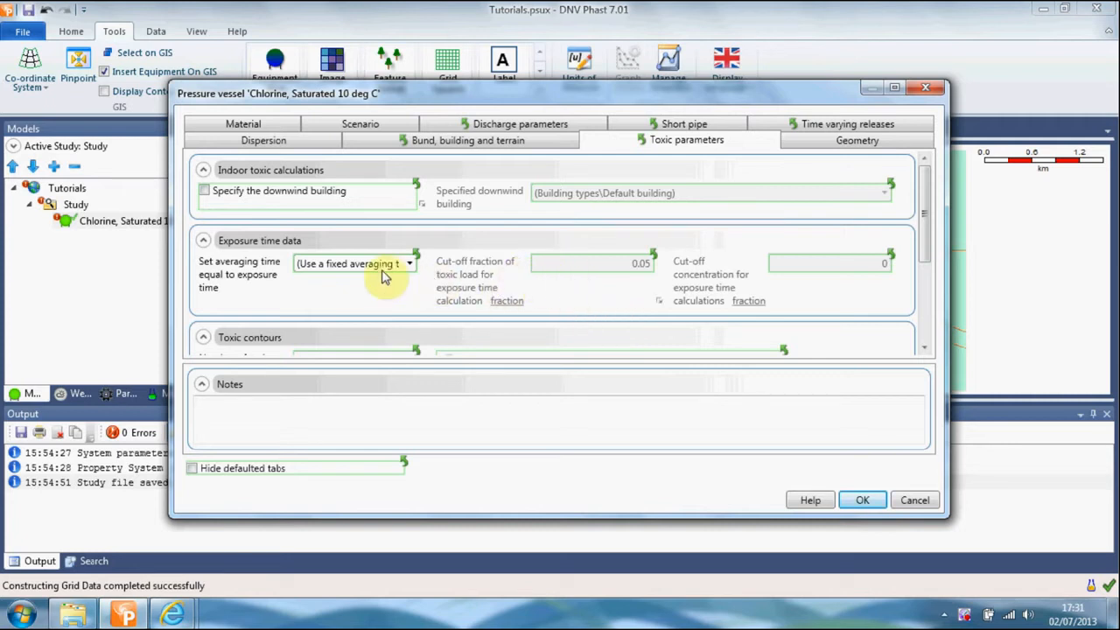
{"action": "double_click", "coordinate": [205, 192]}
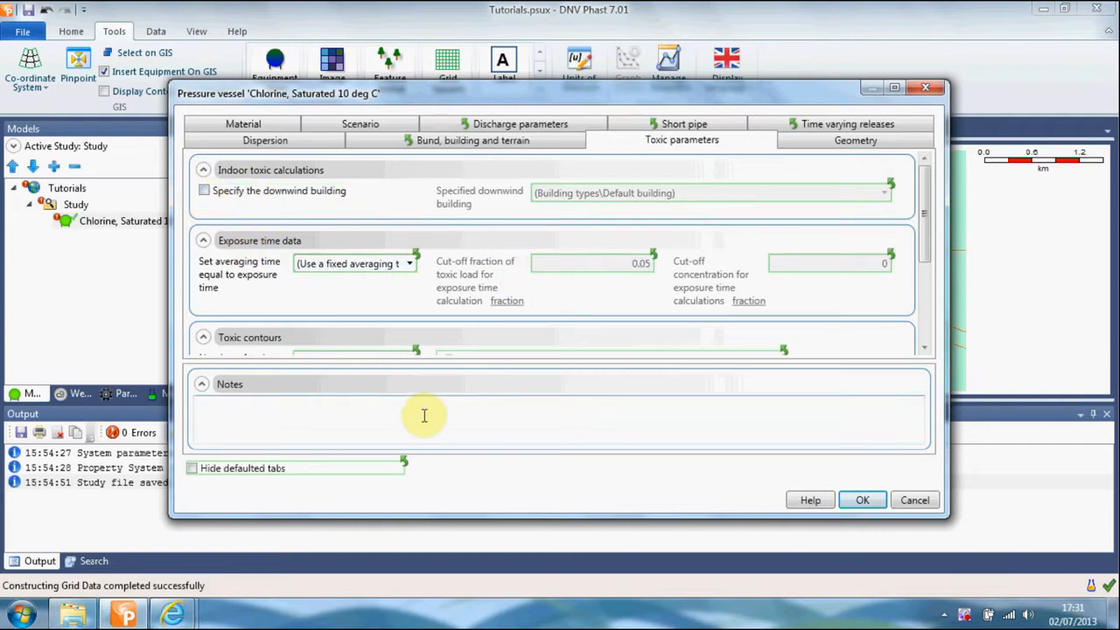
{"action": "left_click", "coordinate": [204, 191]}
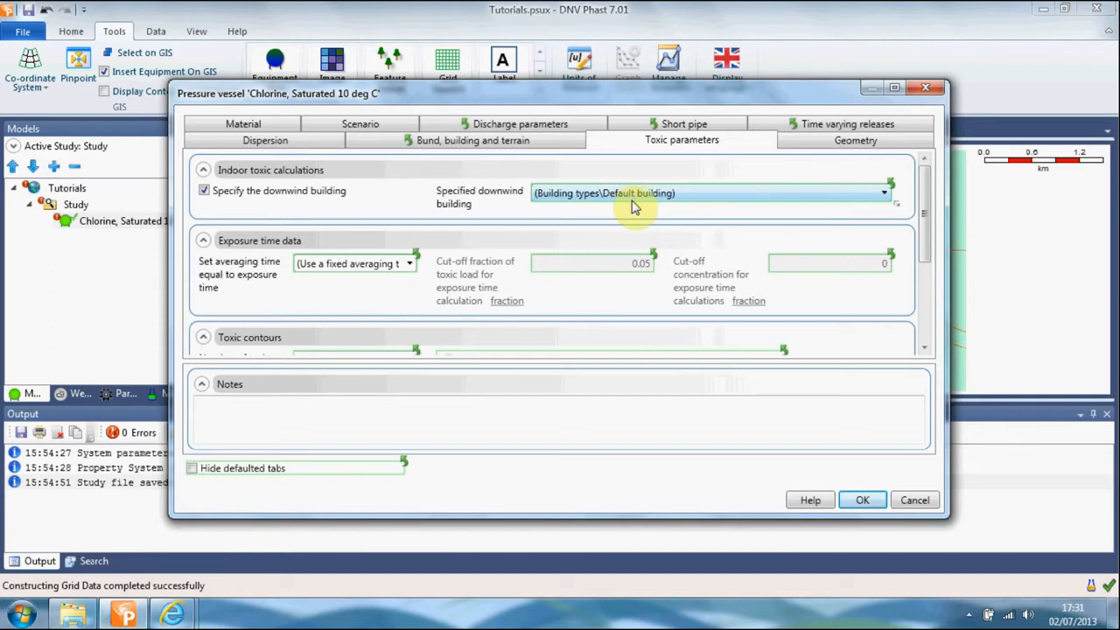
{"action": "left_click_drag", "start_coordinate": [922, 250], "coordinate": [934, 348]}
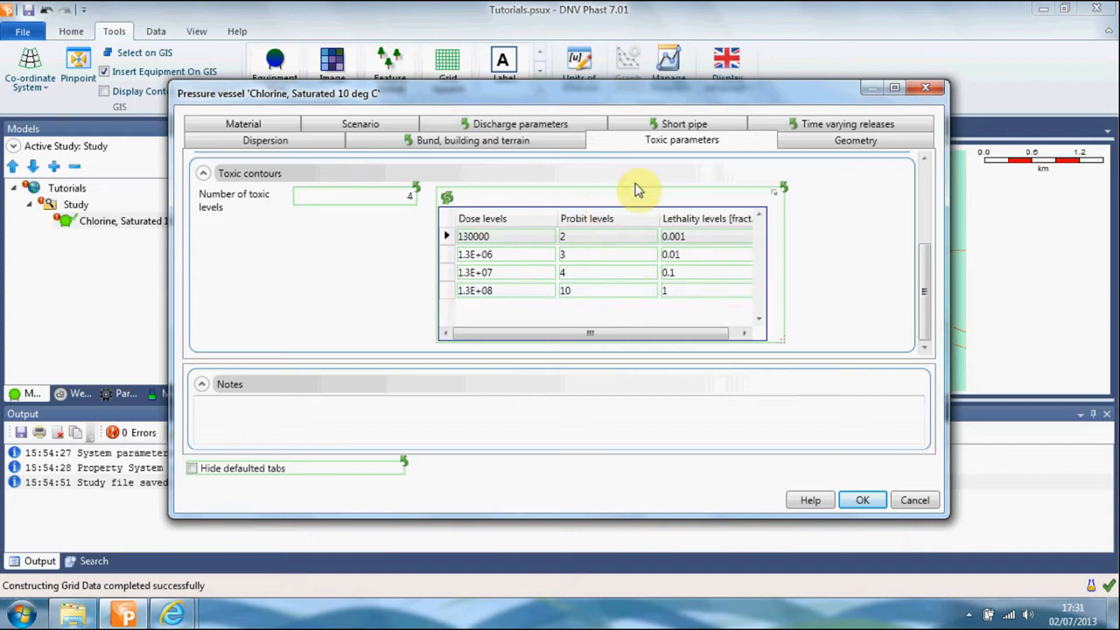
- Set the pressure vessel's geometry coordinates to East 198492 m and North 435063 m
{"action": "left_click", "coordinate": [807, 142]}
{"action": "left_click", "coordinate": [280, 195]}
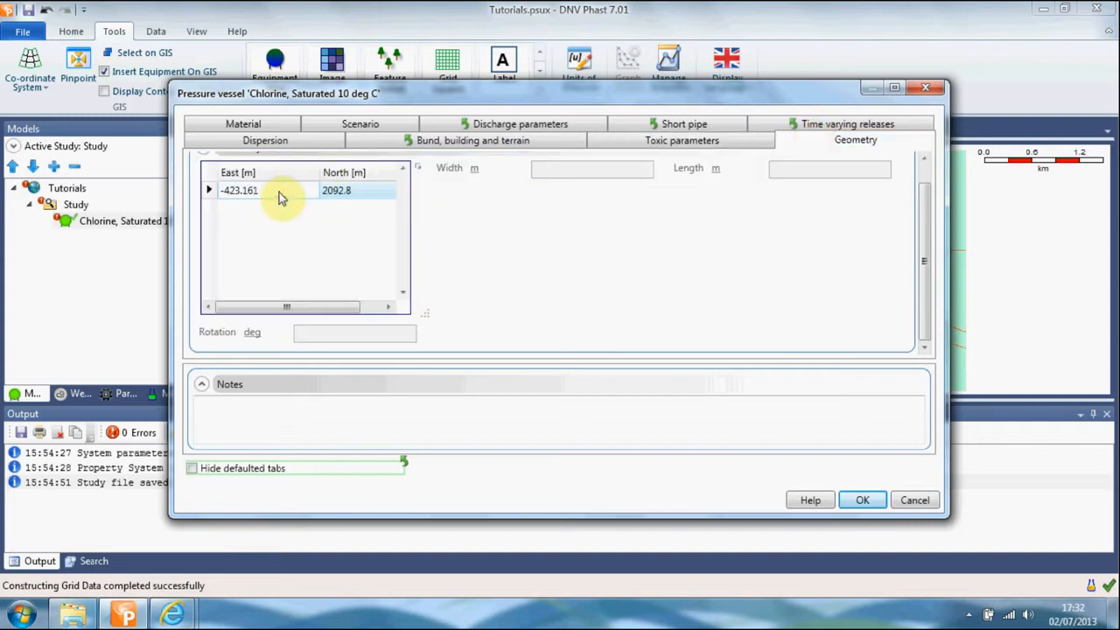
{"action": "left_click", "coordinate": [273, 192]}
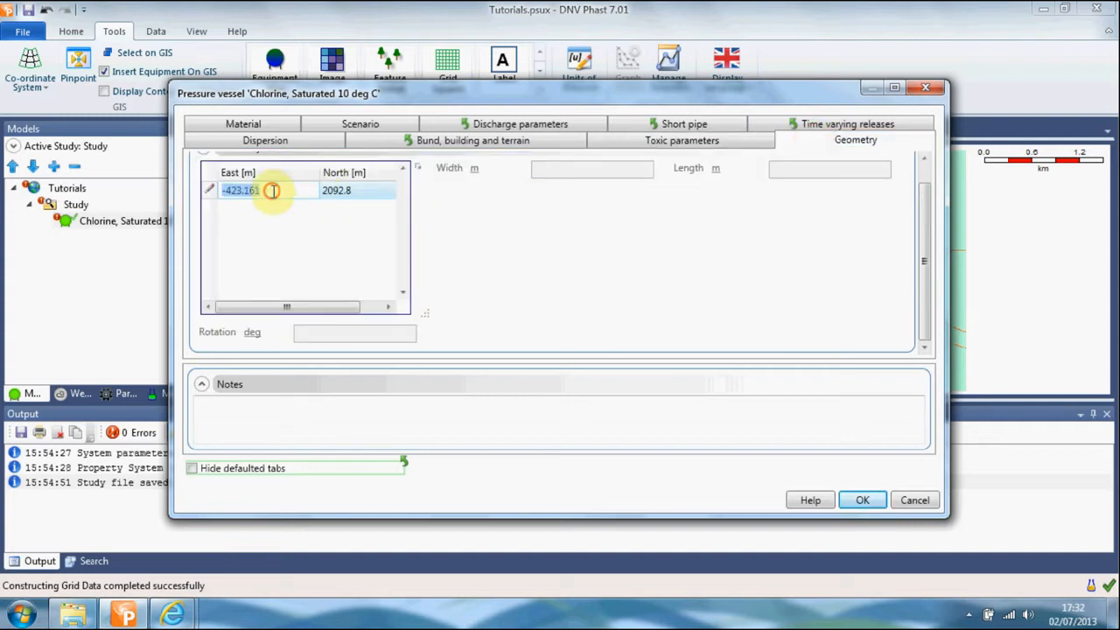
{"action": "type", "text": "1984"}
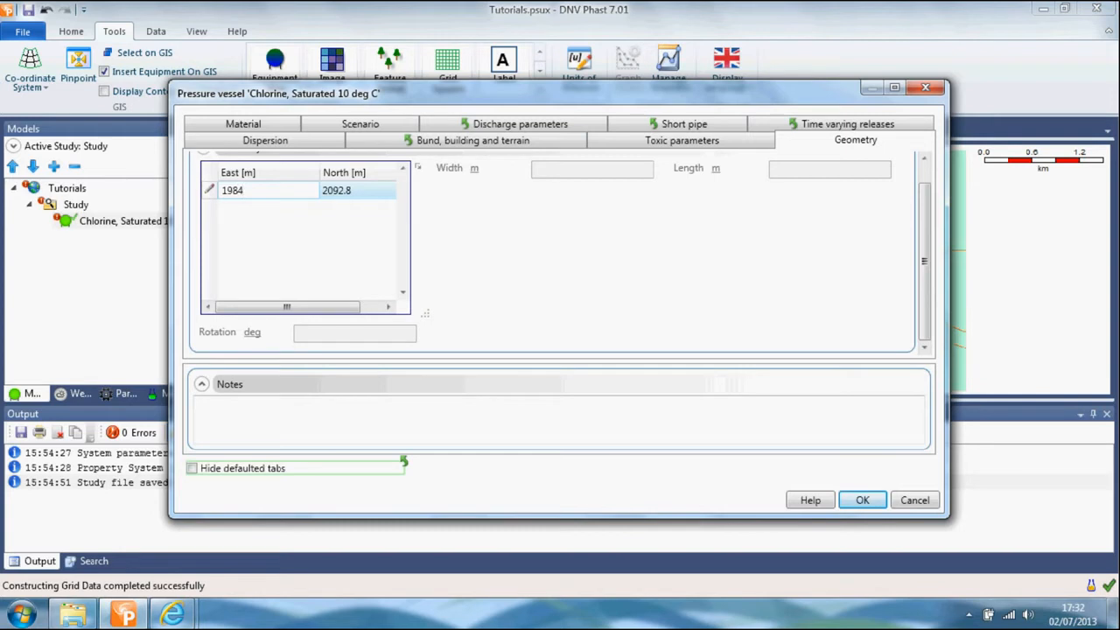
{"action": "type", "text": "92"}
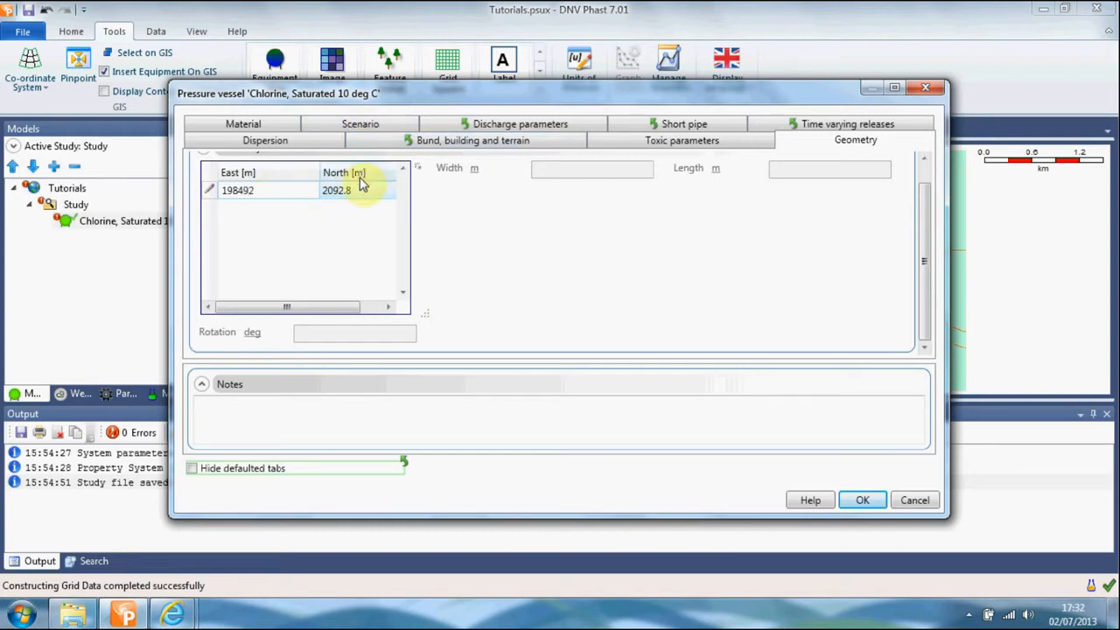
{"action": "left_click", "coordinate": [360, 190]}
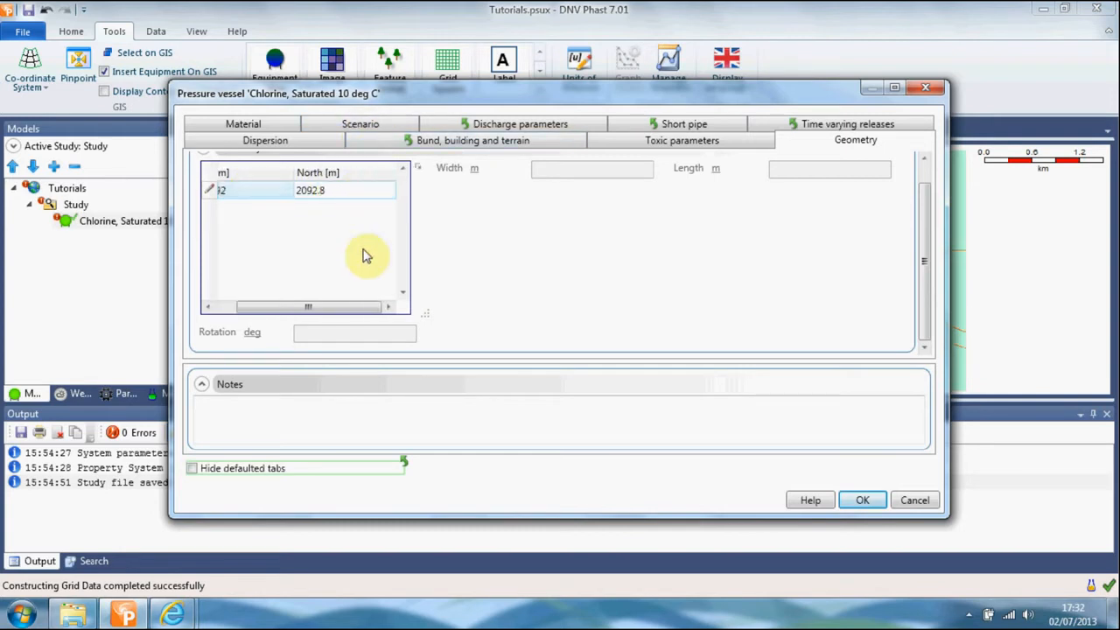
{"action": "key", "text": "ctrl+a"}
{"action": "key", "text": "Delete"}
{"action": "type", "text": "435063"}
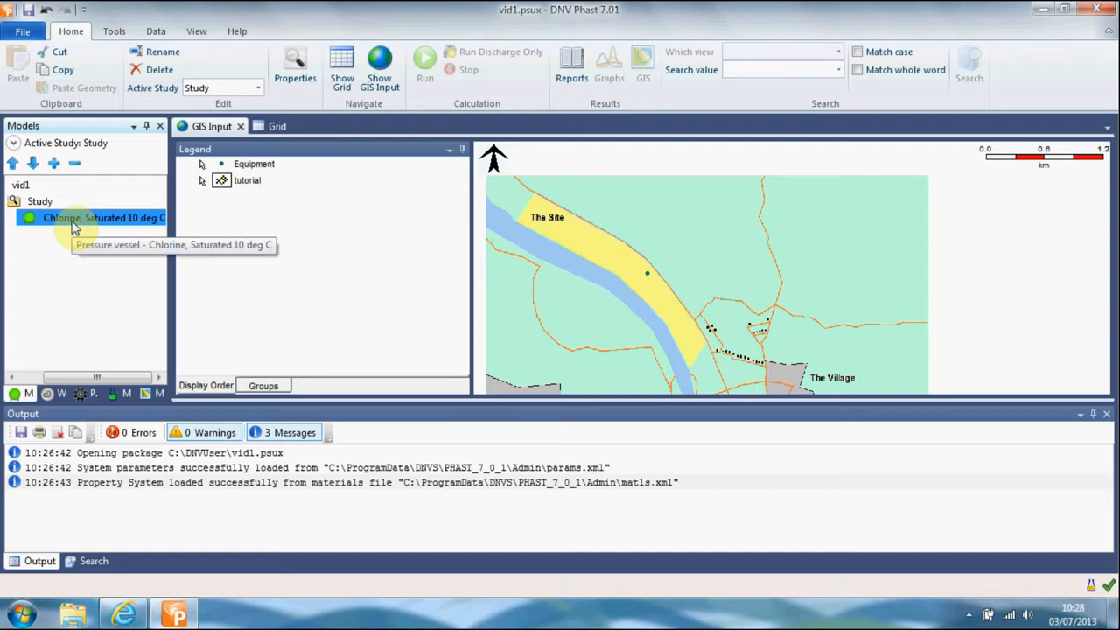
- Insert a catastrophic rupture scenario under the pressure vessel "Chlorine, Saturated 10 deg C"
{"action": "right_click", "coordinate": [75, 225]}
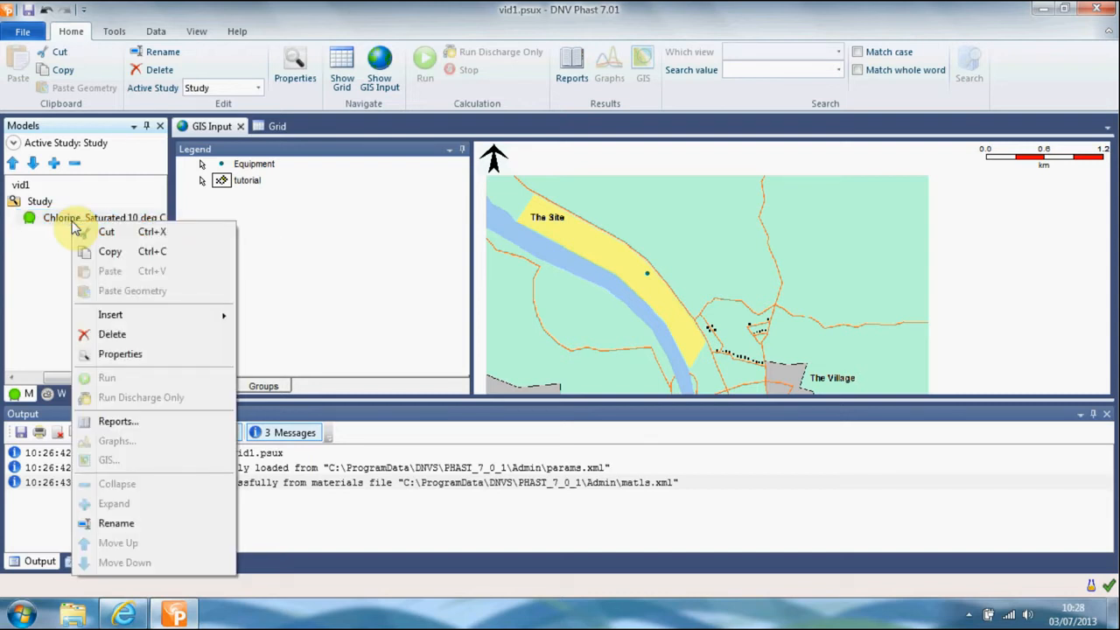
{"action": "mouse_move", "coordinate": [145, 318]}
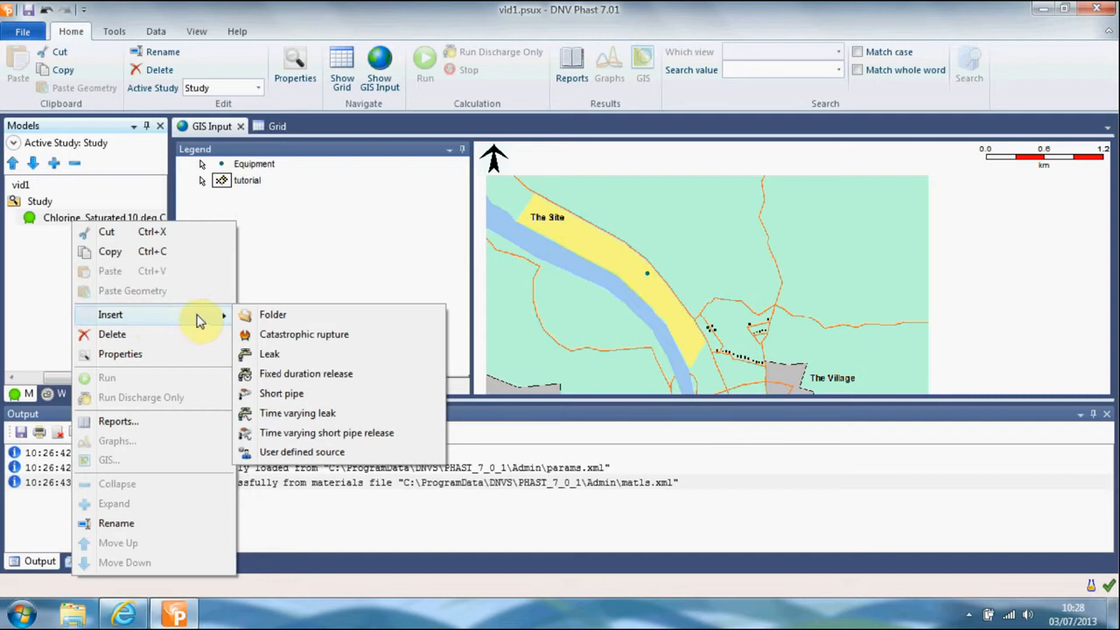
{"action": "left_click", "coordinate": [293, 337]}
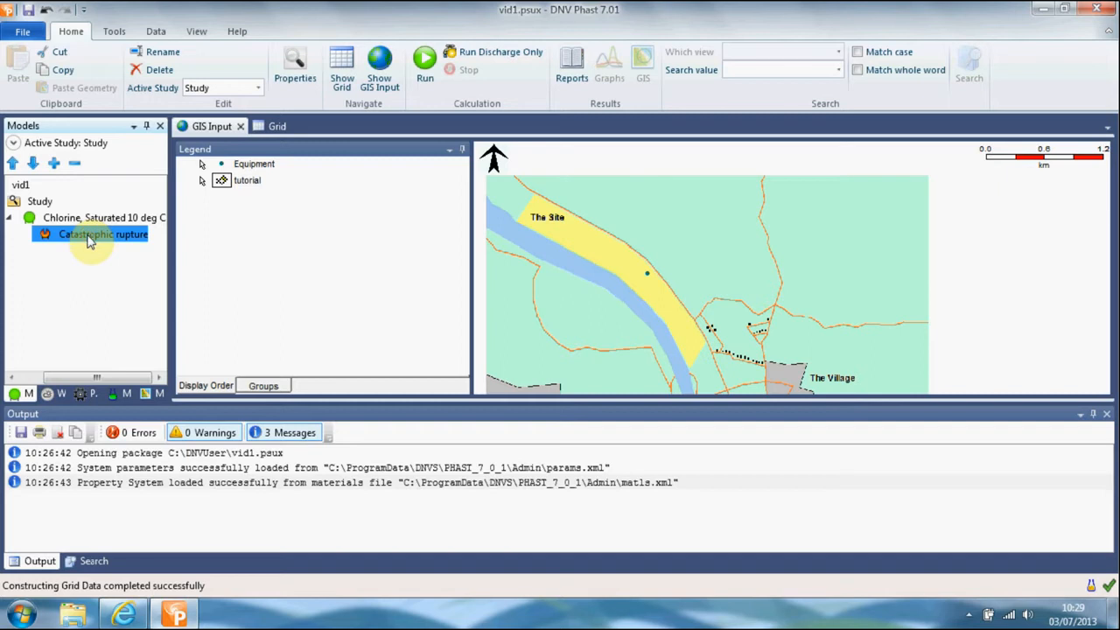
- Set the catastrophic rupture's release elevation to 7.37 m, review its dispersion settings and accept the properties
{"action": "double_click", "coordinate": [90, 242]}
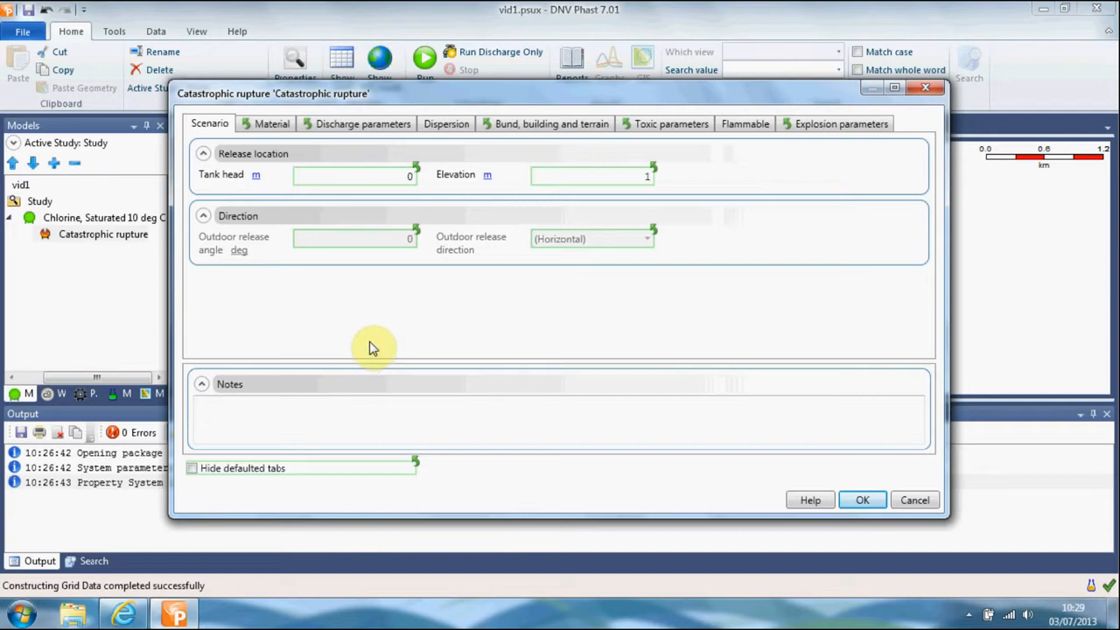
{"action": "left_click", "coordinate": [652, 178]}
{"action": "key", "text": "BackSpace"}
{"action": "type", "text": "7.37"}
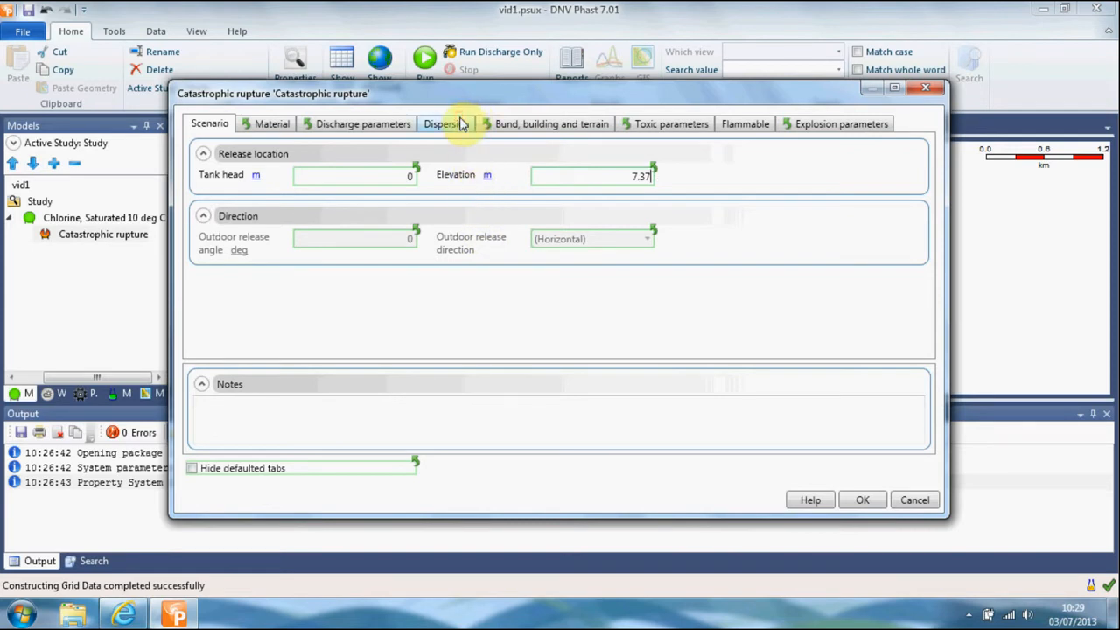
{"action": "left_click", "coordinate": [462, 126]}
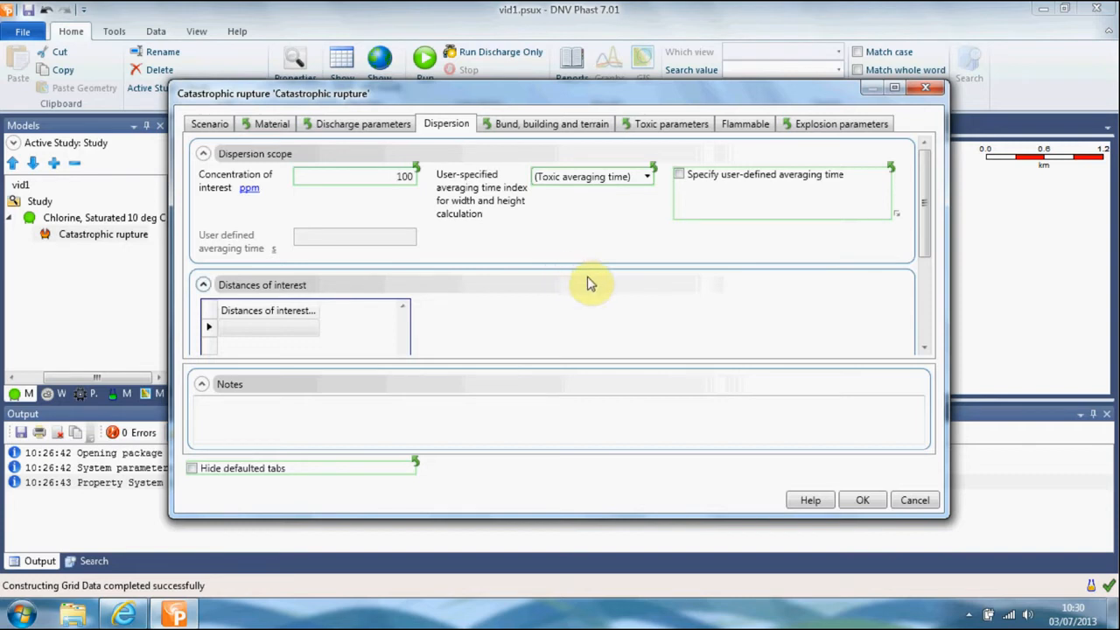
{"action": "left_click", "coordinate": [860, 501]}
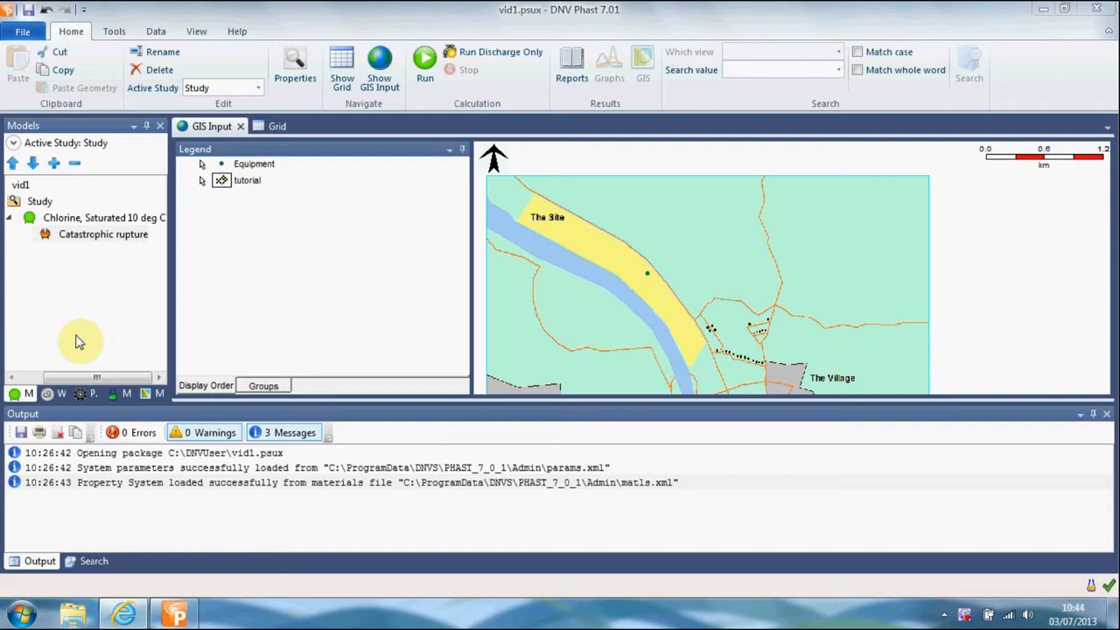
- Run the chlorine vessel's calculations and plot the catastrophic rupture graphs for weather categories 1.5/F, 1.5/D and 5/D
{"action": "left_click", "coordinate": [85, 220]}
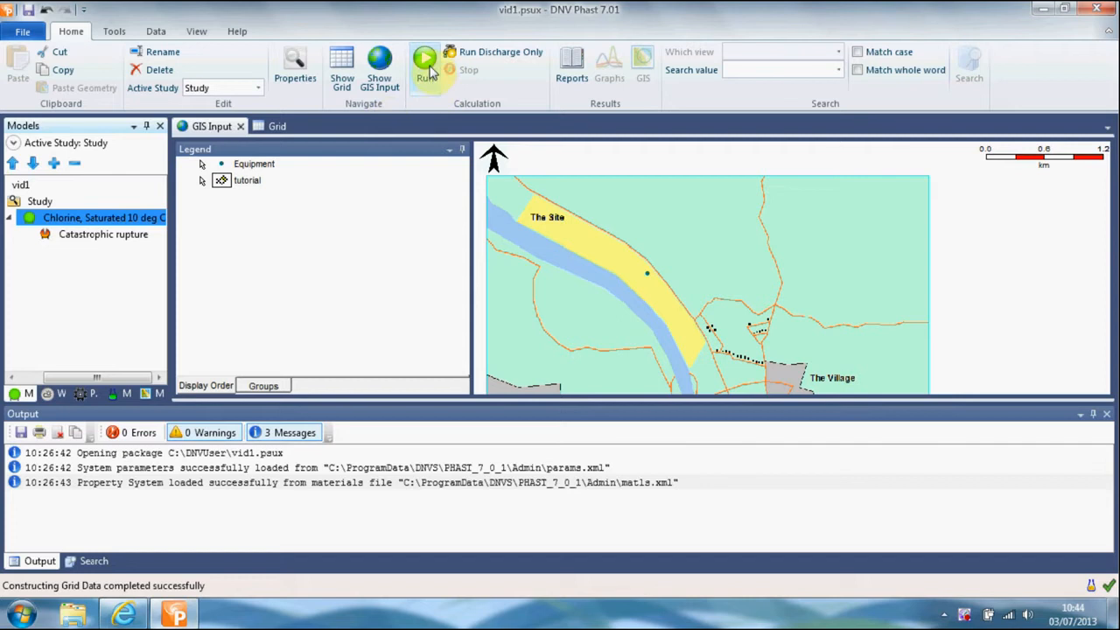
{"action": "left_click", "coordinate": [428, 70]}
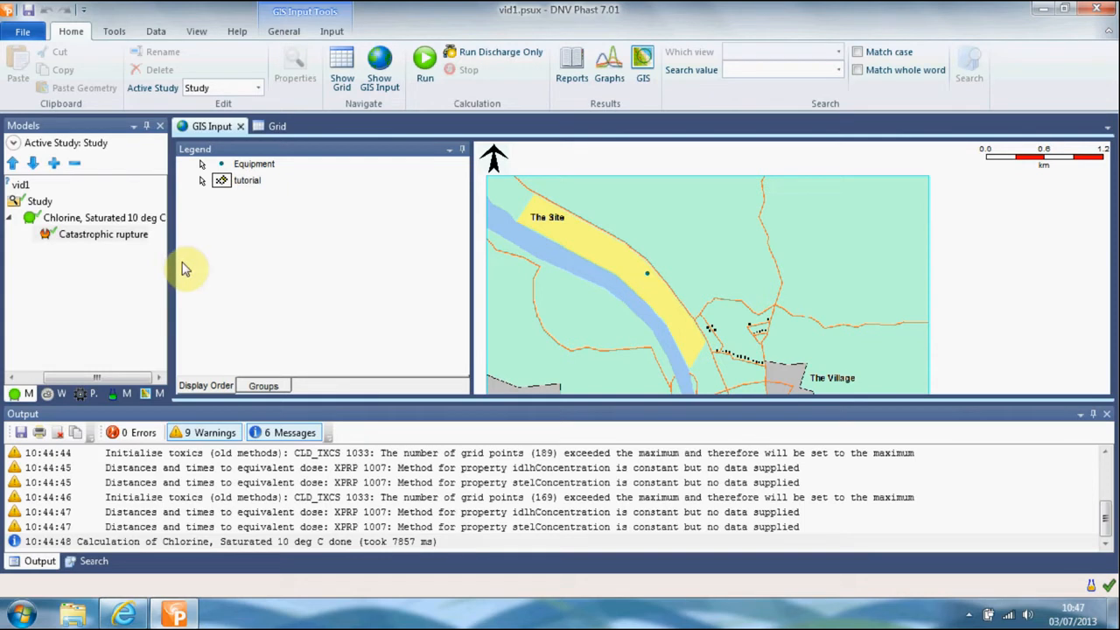
{"action": "left_click", "coordinate": [132, 238]}
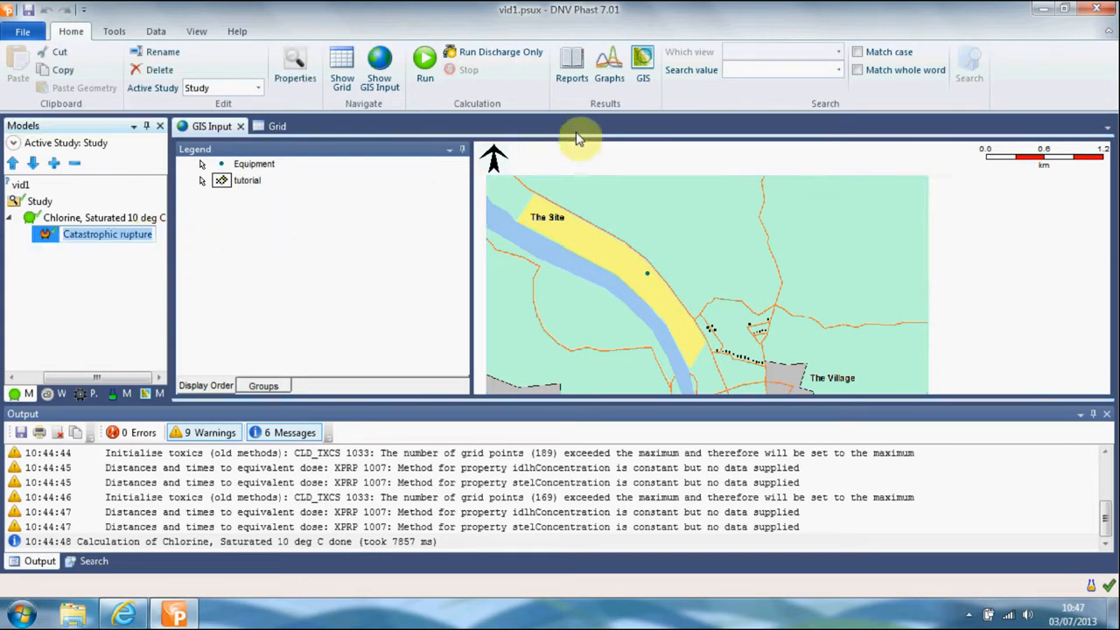
{"action": "left_click", "coordinate": [613, 66]}
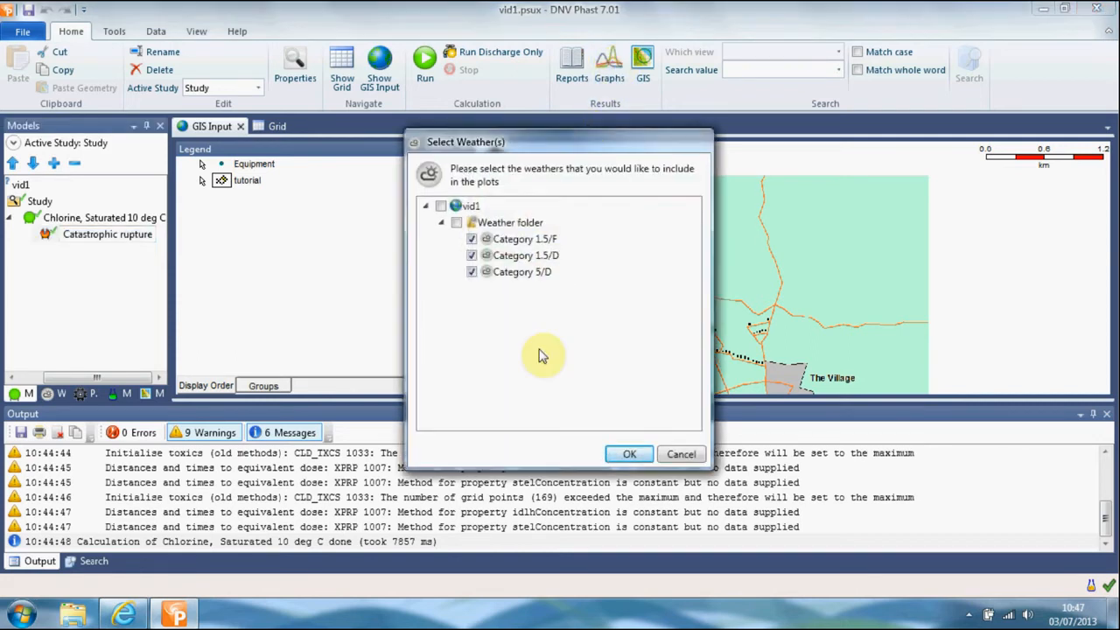
{"action": "left_click", "coordinate": [630, 456]}
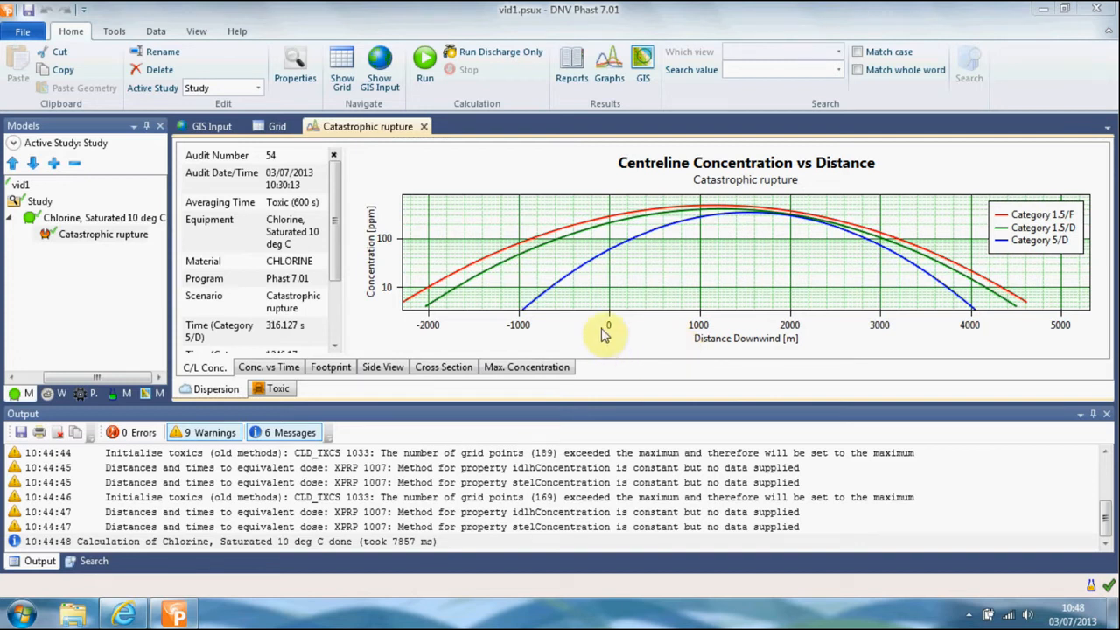
- View the catastrophic rupture's toxic probit, dose and lethality graphs against downwind distance
{"action": "left_click", "coordinate": [278, 390]}
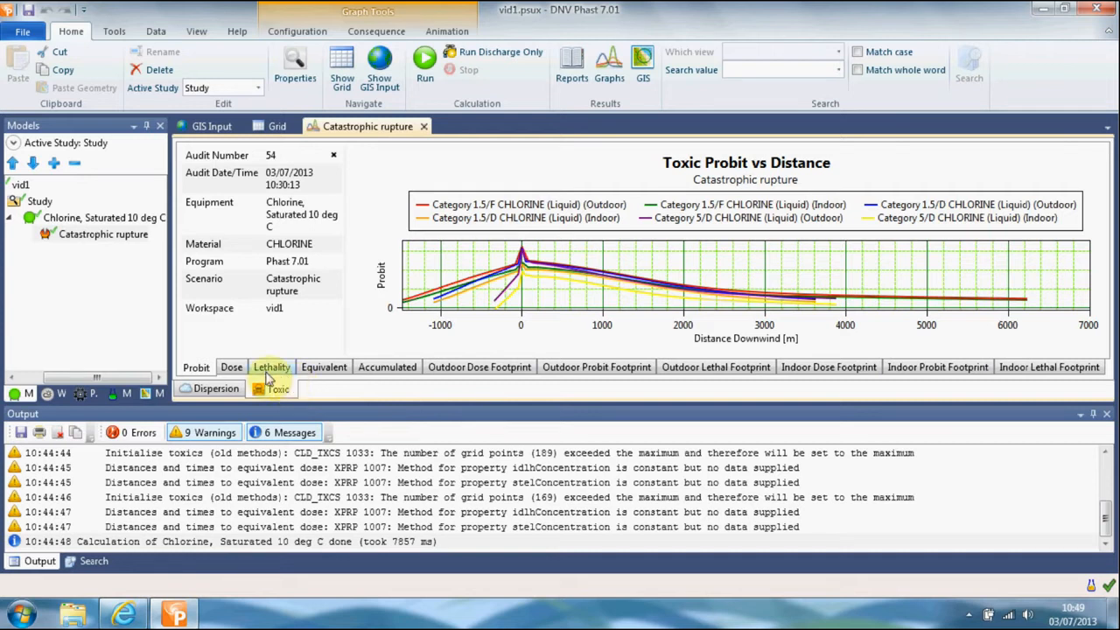
{"action": "left_click", "coordinate": [229, 366]}
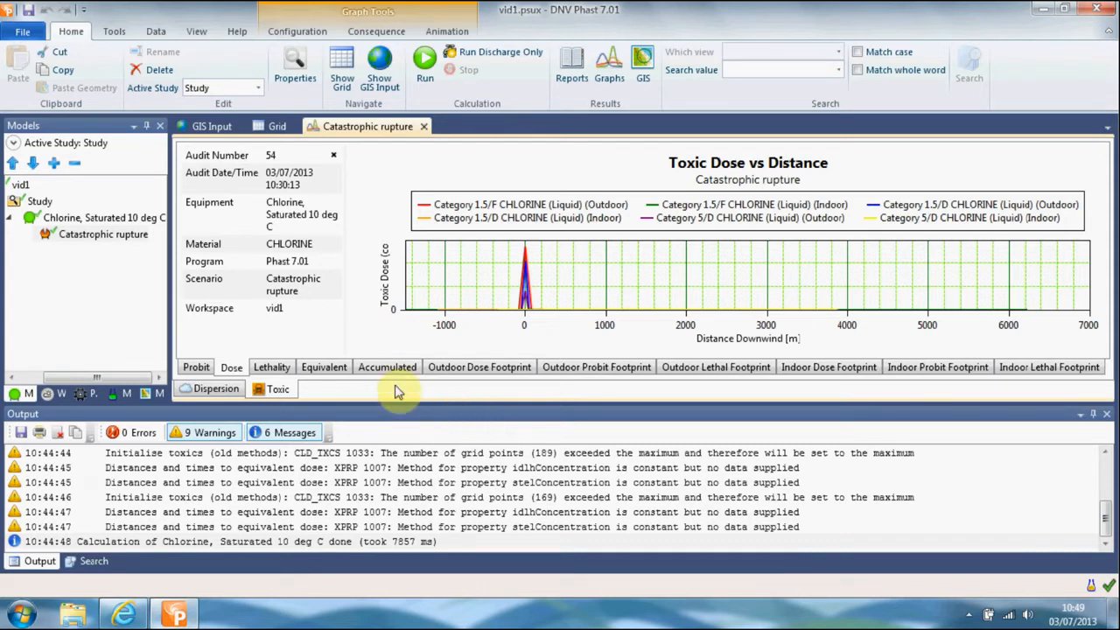
{"action": "left_click", "coordinate": [273, 366]}
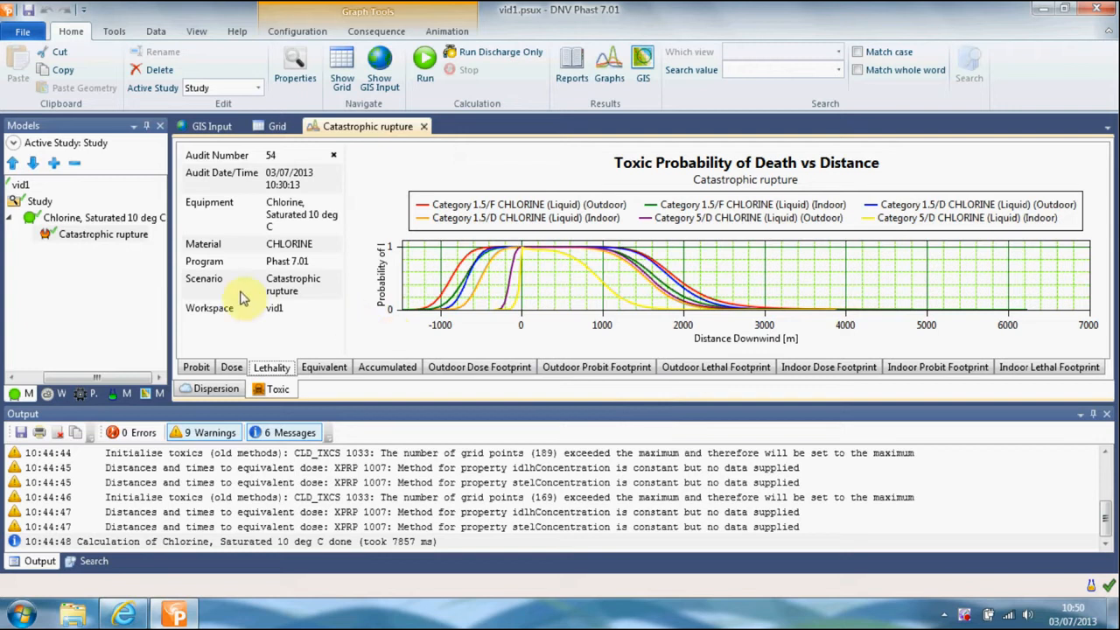
- Display the catastrophic rupture's GIS results on the map for weather categories 1.5/F, 1.5/D and 5/D
{"action": "left_click", "coordinate": [64, 238]}
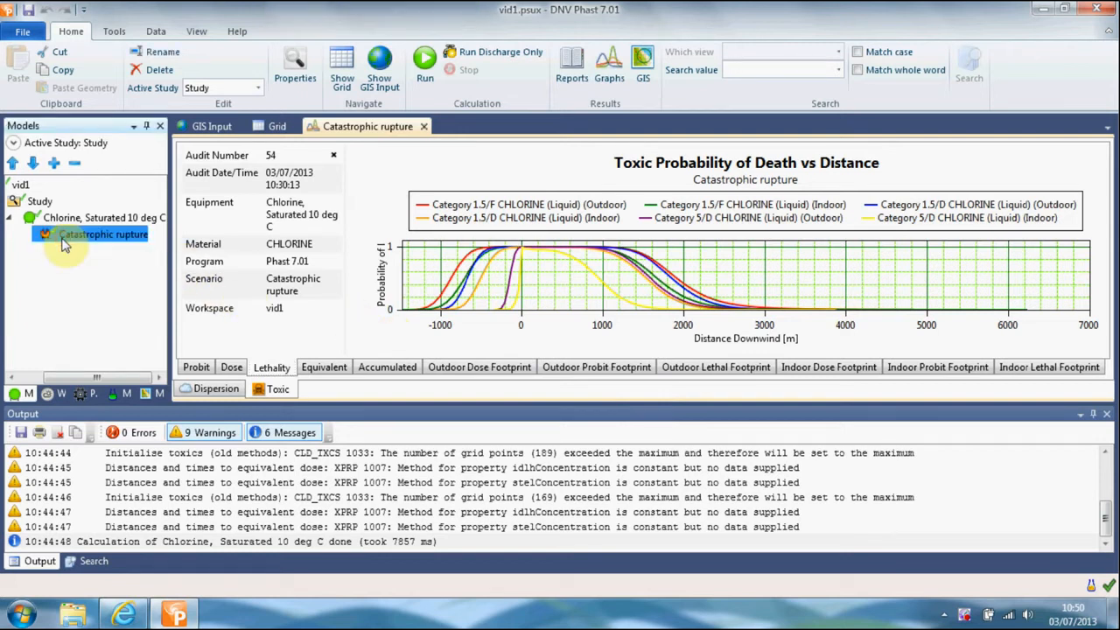
{"action": "left_click", "coordinate": [643, 67]}
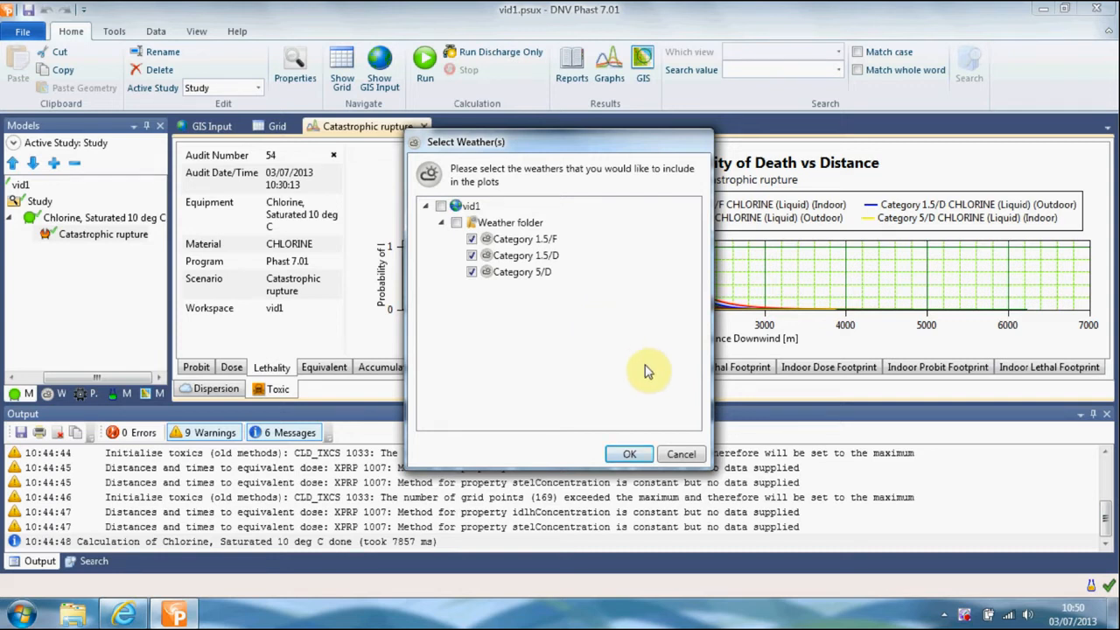
{"action": "left_click", "coordinate": [631, 454]}
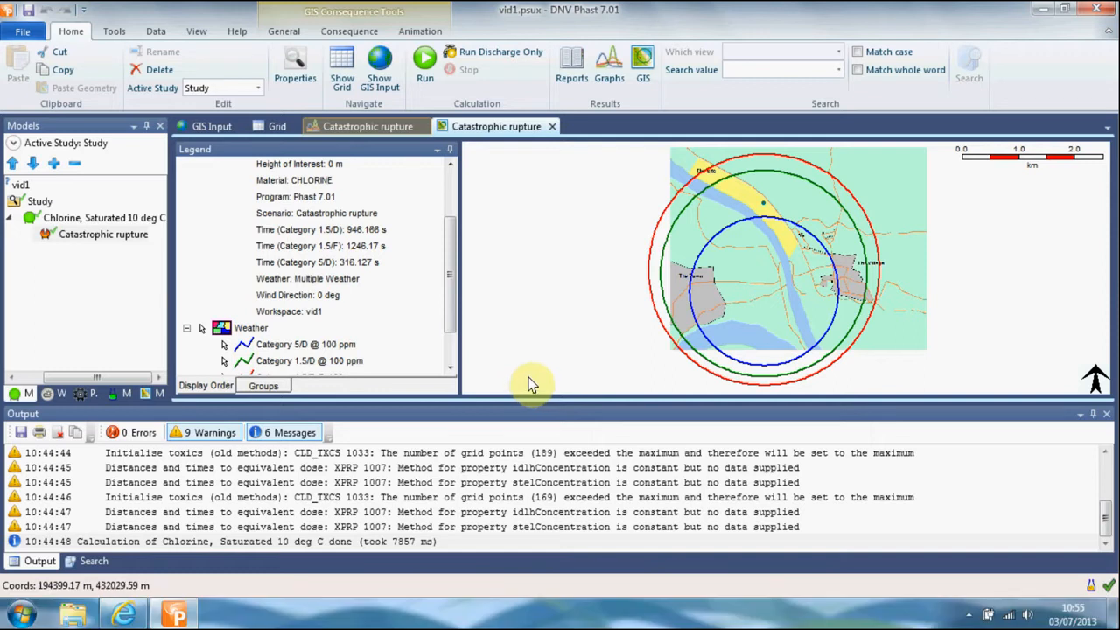
- Display the catastrophic rupture's Toxic Outdoor Lethality Footprint on the map and review its legend for the weather categories
{"action": "left_click", "coordinate": [371, 30]}
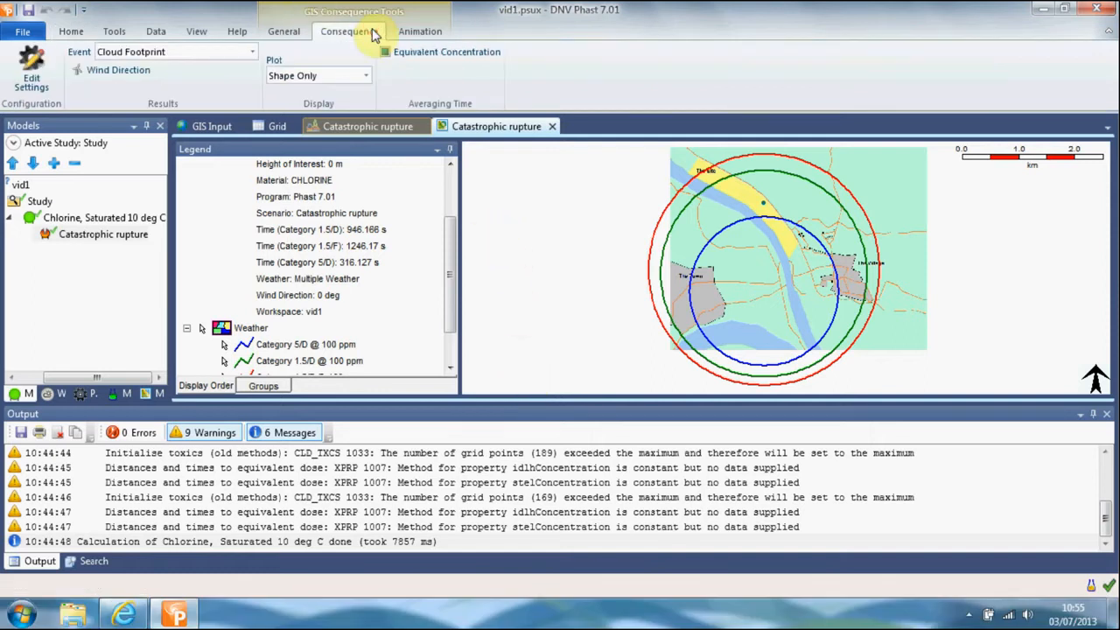
{"action": "left_click", "coordinate": [252, 56]}
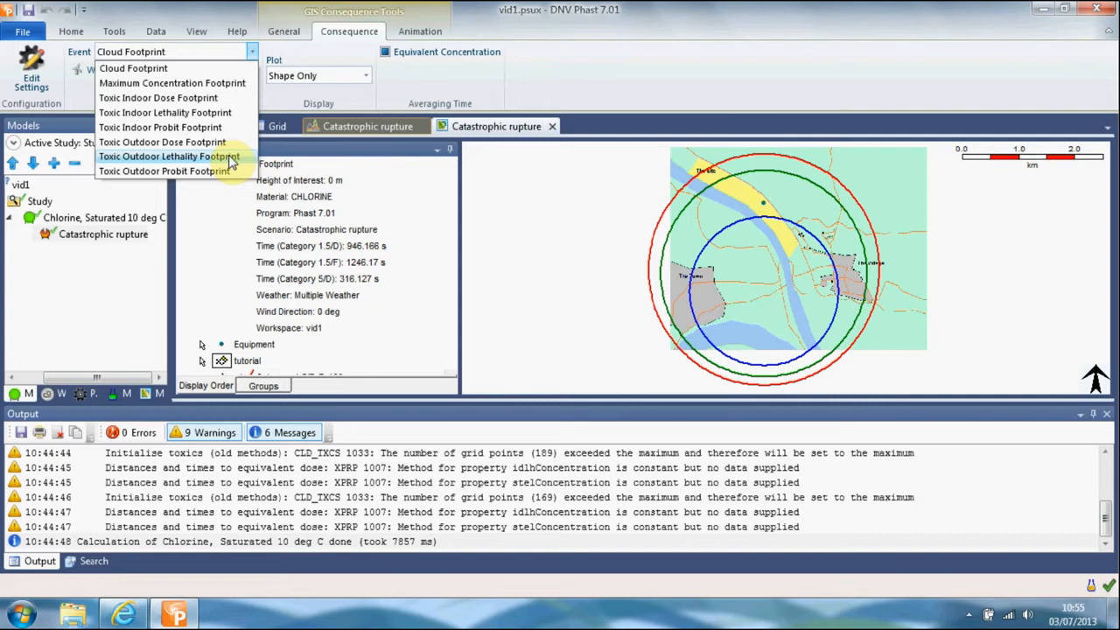
{"action": "left_click", "coordinate": [169, 157]}
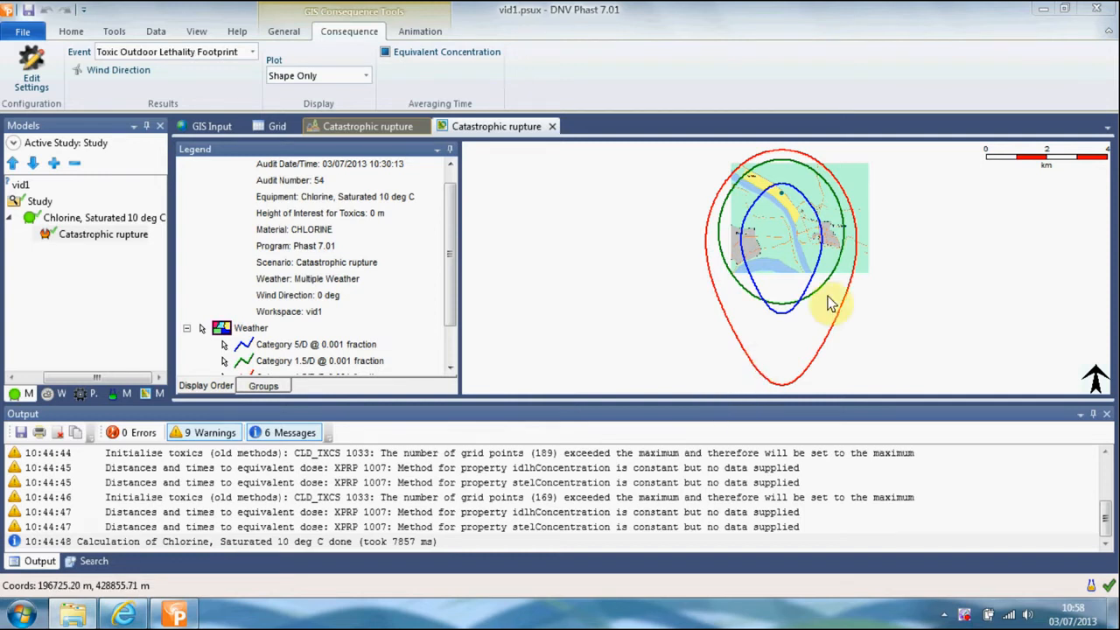
{"action": "left_click_drag", "start_coordinate": [449, 284], "coordinate": [452, 308]}
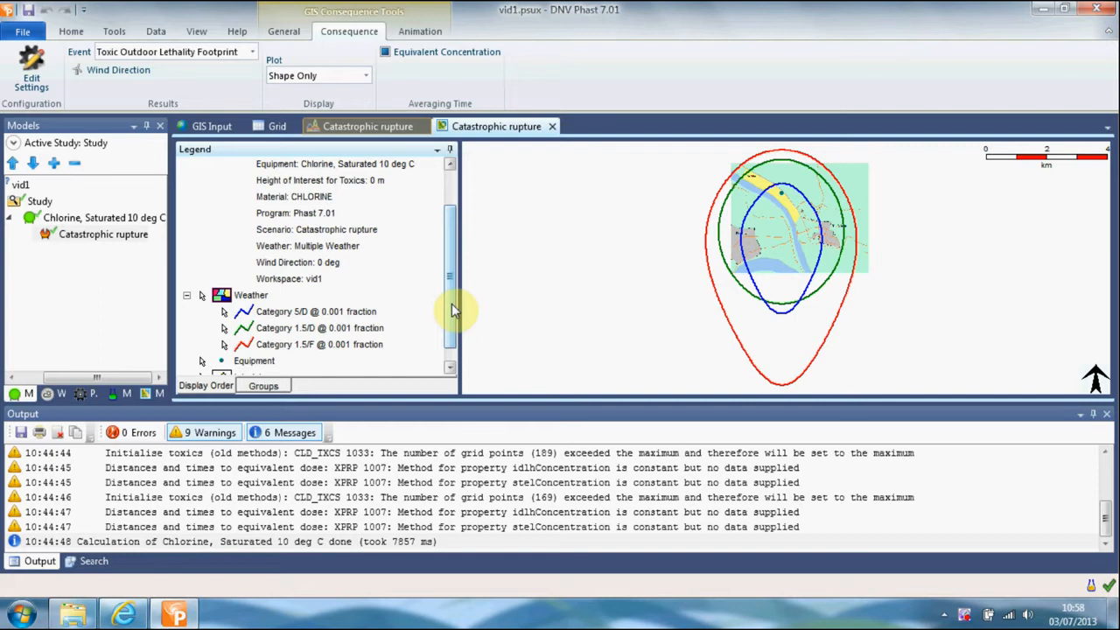
{"action": "scroll", "coordinate": [440, 303], "scroll_direction": "up", "scroll_amount": 1}
{"action": "left_click", "coordinate": [450, 284]}
{"action": "left_click_drag", "start_coordinate": [451, 286], "coordinate": [452, 301]}
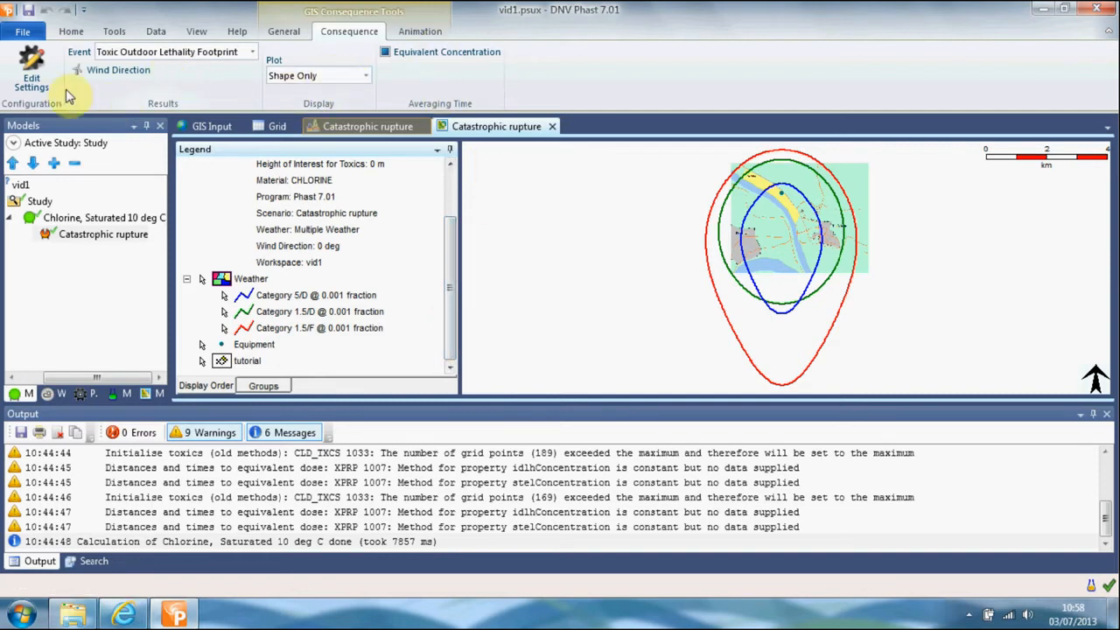
- Set the toxic contours' lethality level to 0.1 fraction in the catastrophic rupture's GIS settings and apply it to the map
{"action": "left_click", "coordinate": [32, 77]}
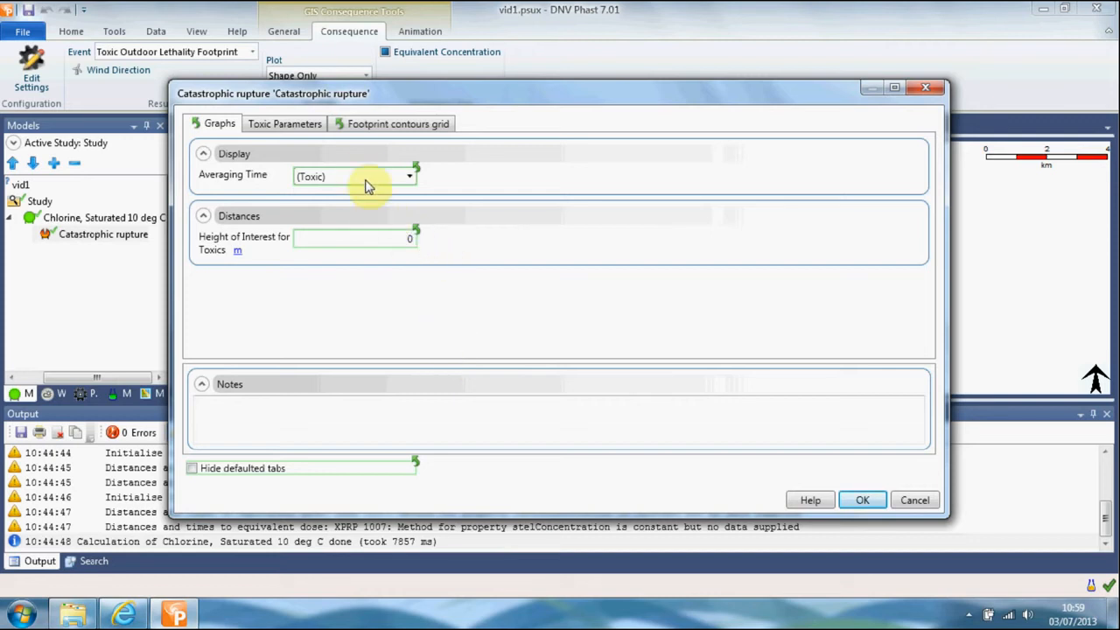
{"action": "left_click", "coordinate": [290, 124]}
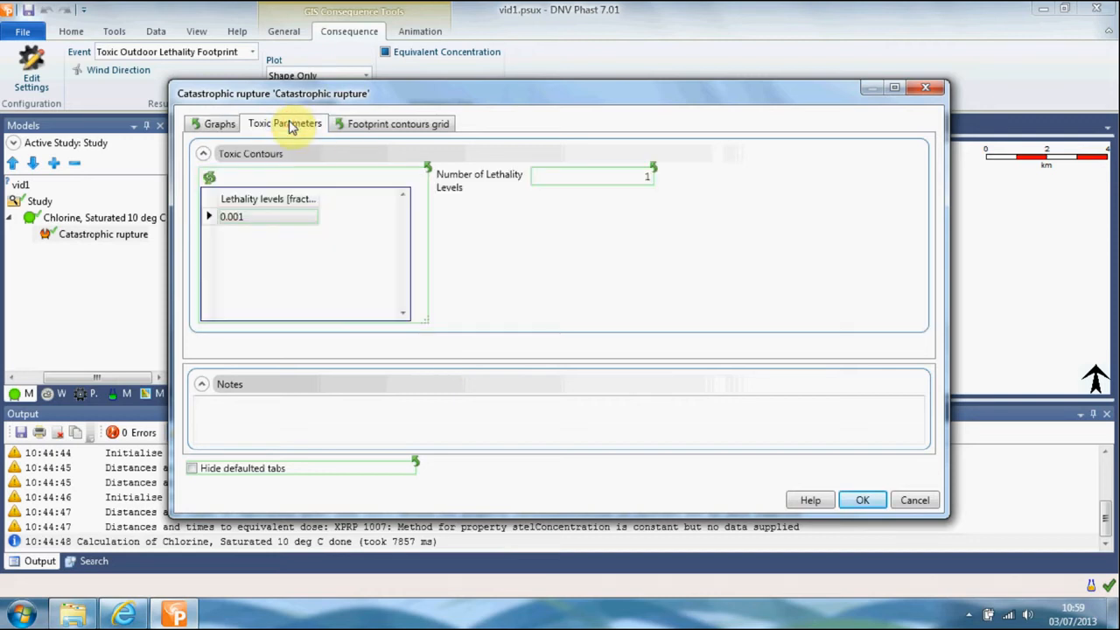
{"action": "left_click", "coordinate": [282, 218]}
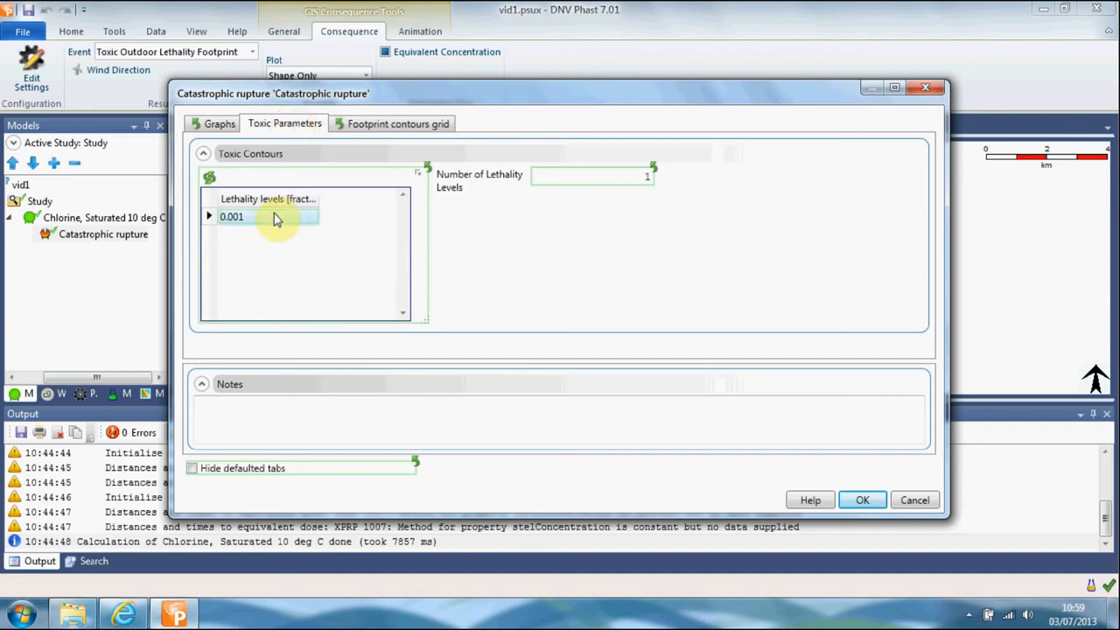
{"action": "left_click", "coordinate": [233, 218]}
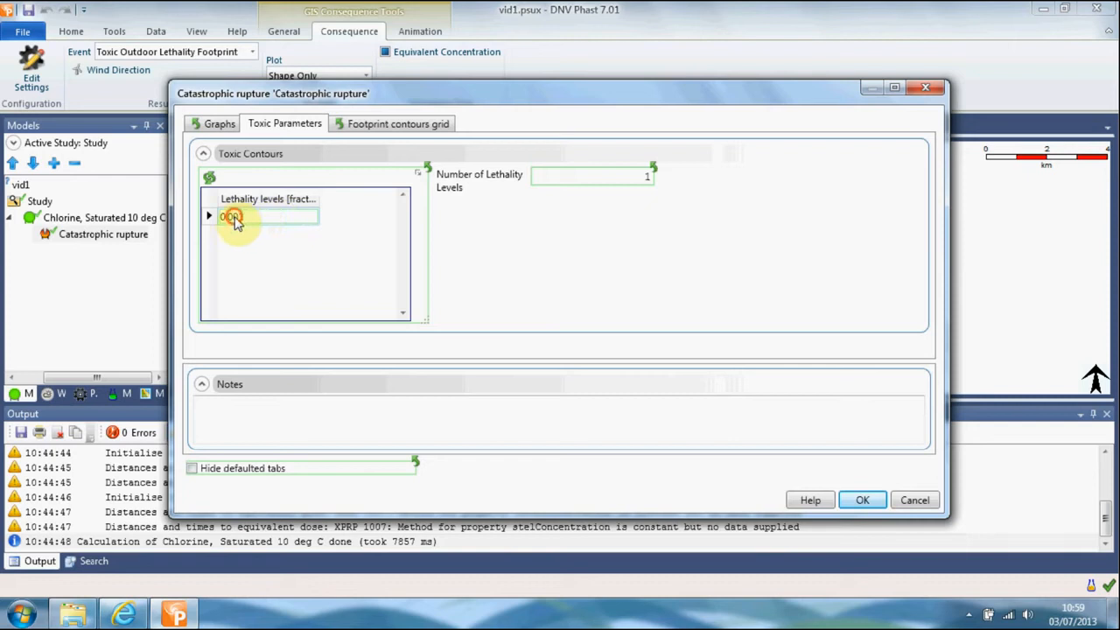
{"action": "left_click", "coordinate": [239, 217]}
{"action": "key", "text": "BackSpace"}
{"action": "key", "text": "BackSpace"}
{"action": "key", "text": "Return"}
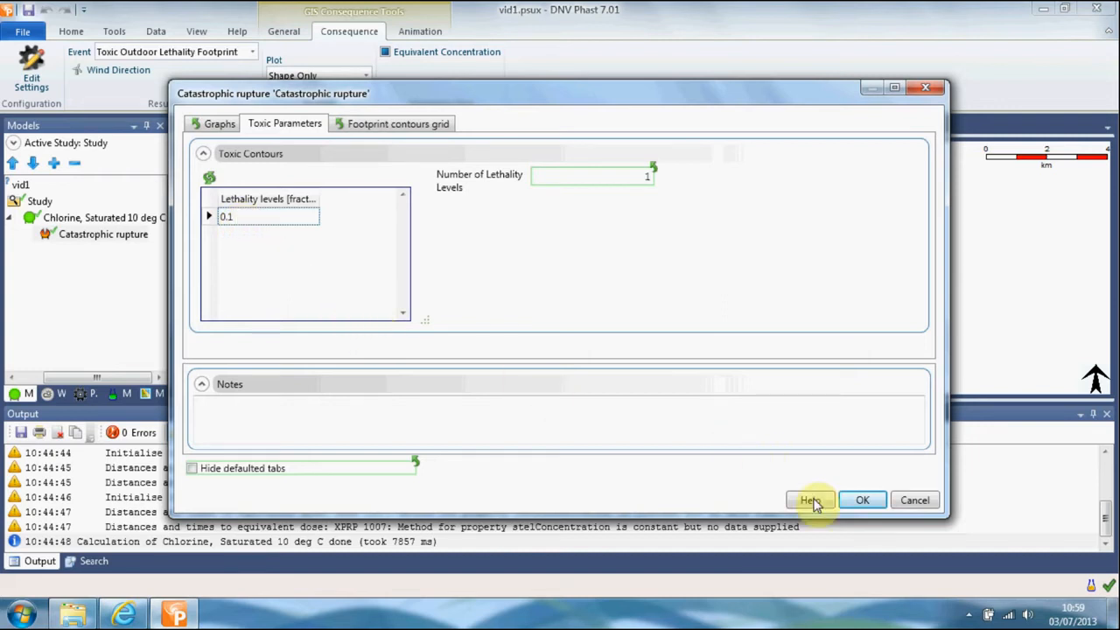
{"action": "left_click", "coordinate": [861, 502]}
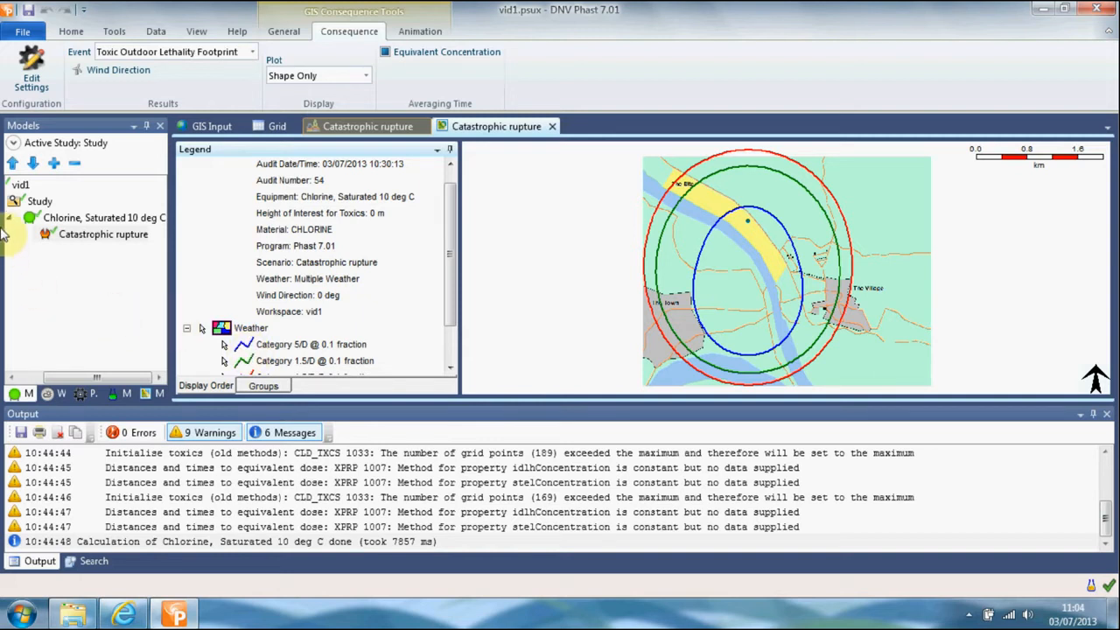
- Add a time varying short pipe release to the chlorine vessel and name it "Line rupture, liquid"
{"action": "right_click", "coordinate": [56, 220]}
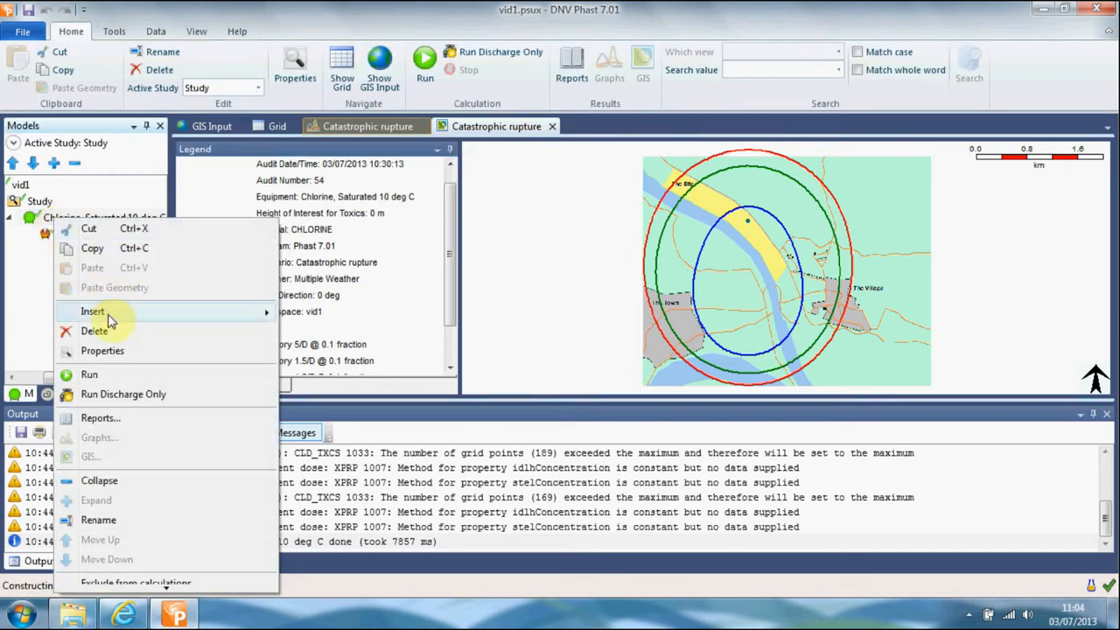
{"action": "mouse_move", "coordinate": [109, 320]}
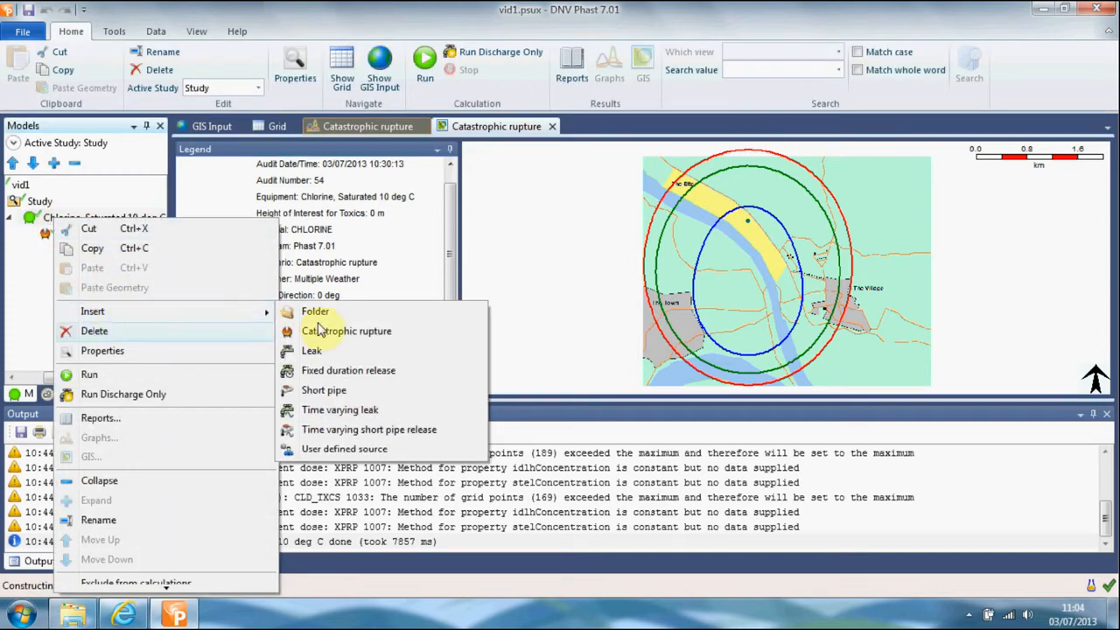
{"action": "left_click", "coordinate": [375, 430]}
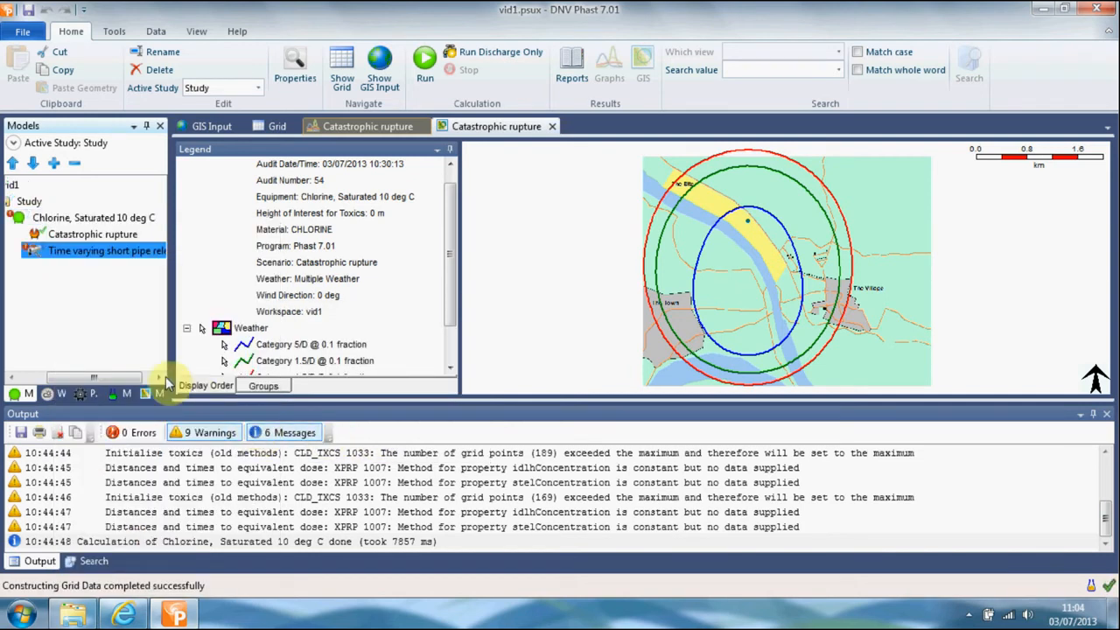
{"action": "right_click", "coordinate": [65, 256]}
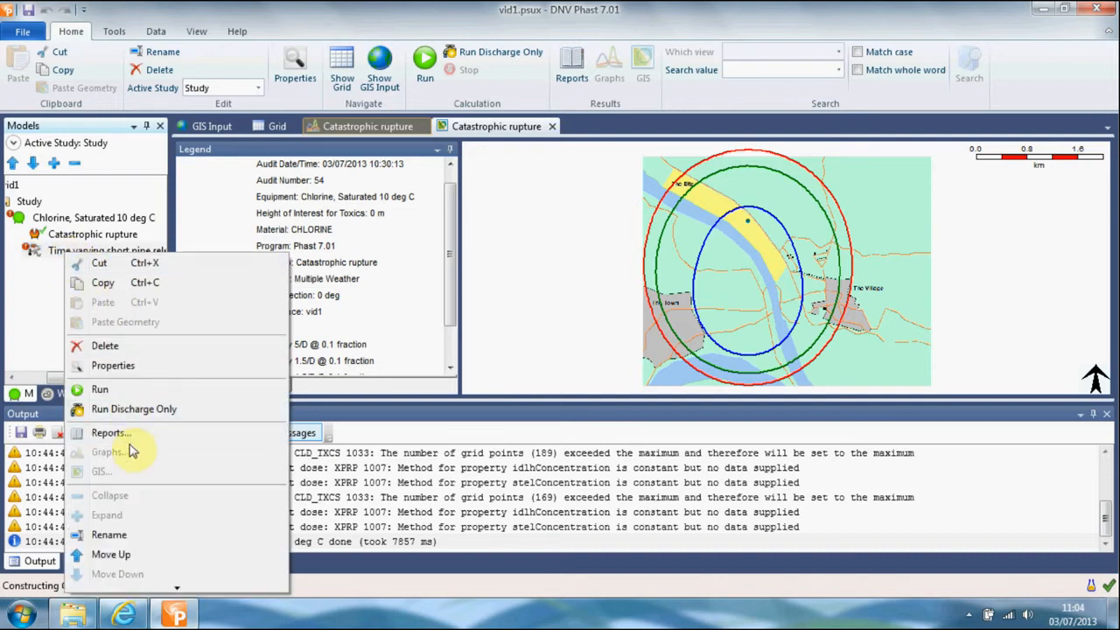
{"action": "left_click", "coordinate": [112, 535]}
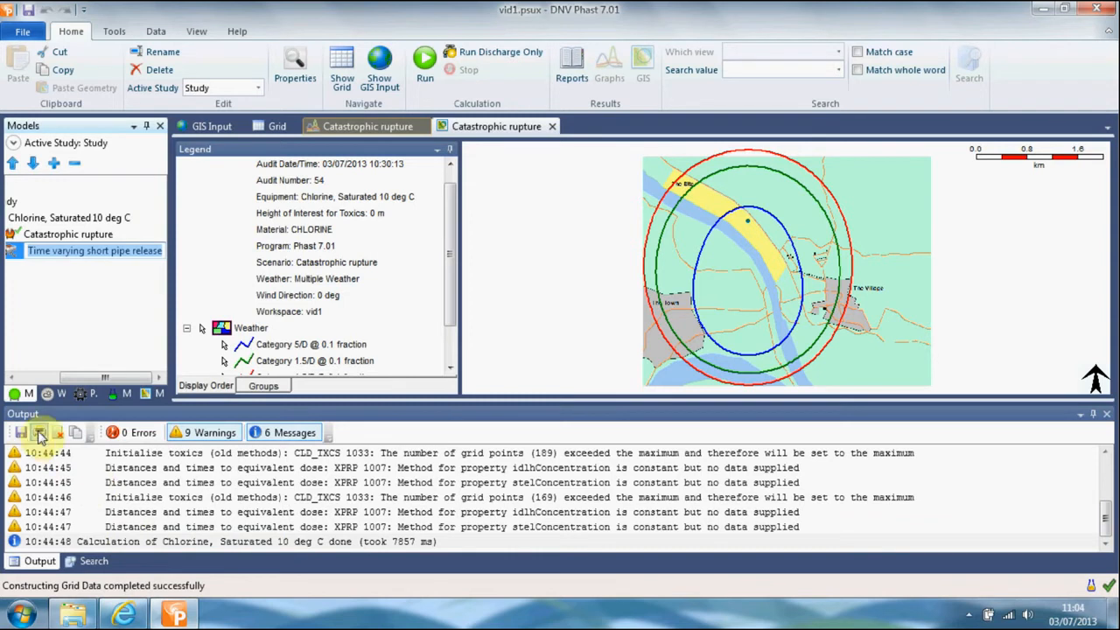
{"action": "type", "text": "Line"}
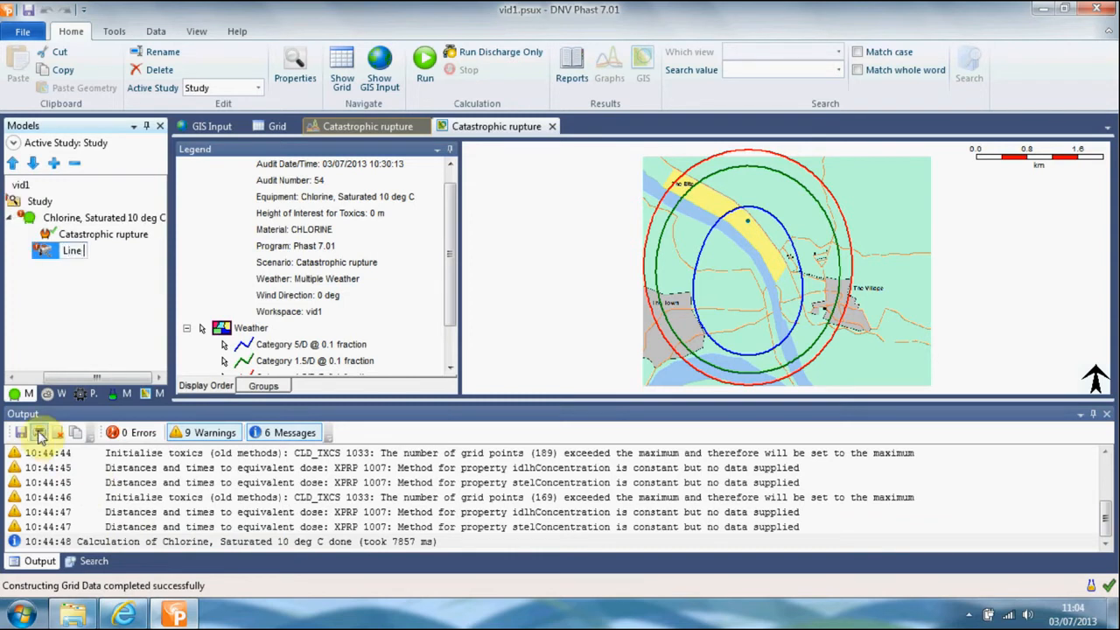
{"action": "type", "text": " rupture, liquid"}
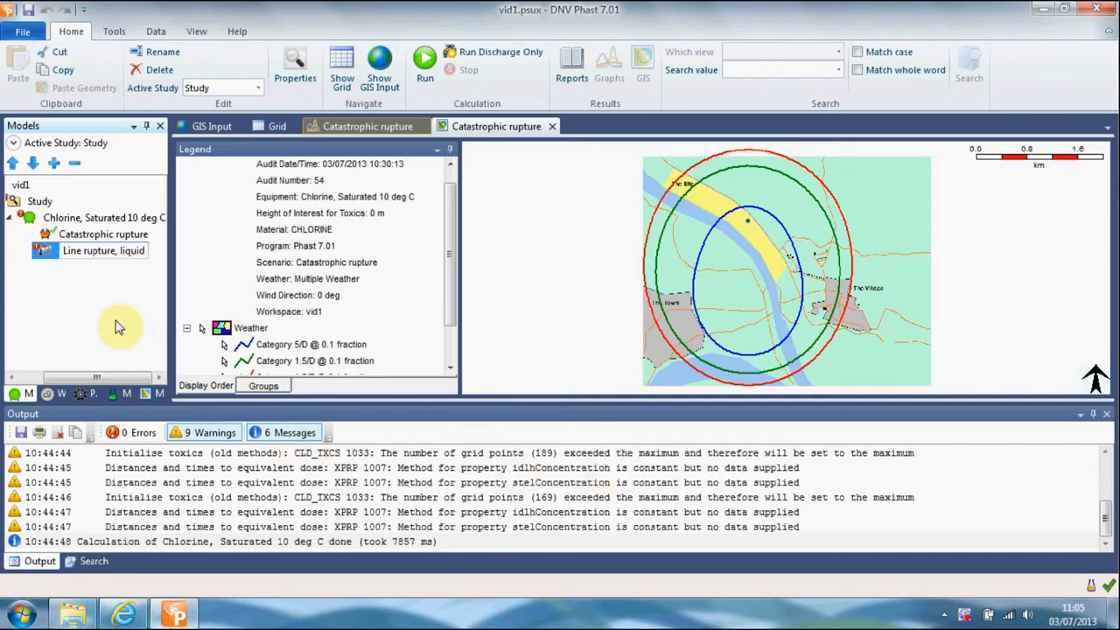
- Open the line rupture scenario's properties and set the pipe diameter to 25.4 mm and the pipe length to 9 m
{"action": "left_click", "coordinate": [41, 251]}
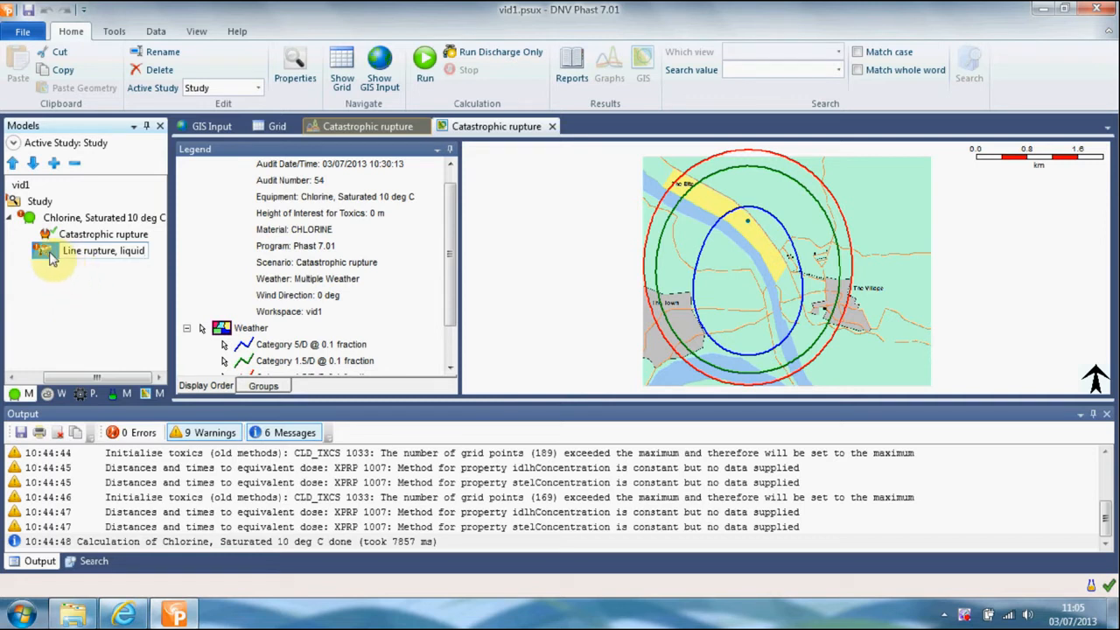
{"action": "left_click", "coordinate": [48, 252]}
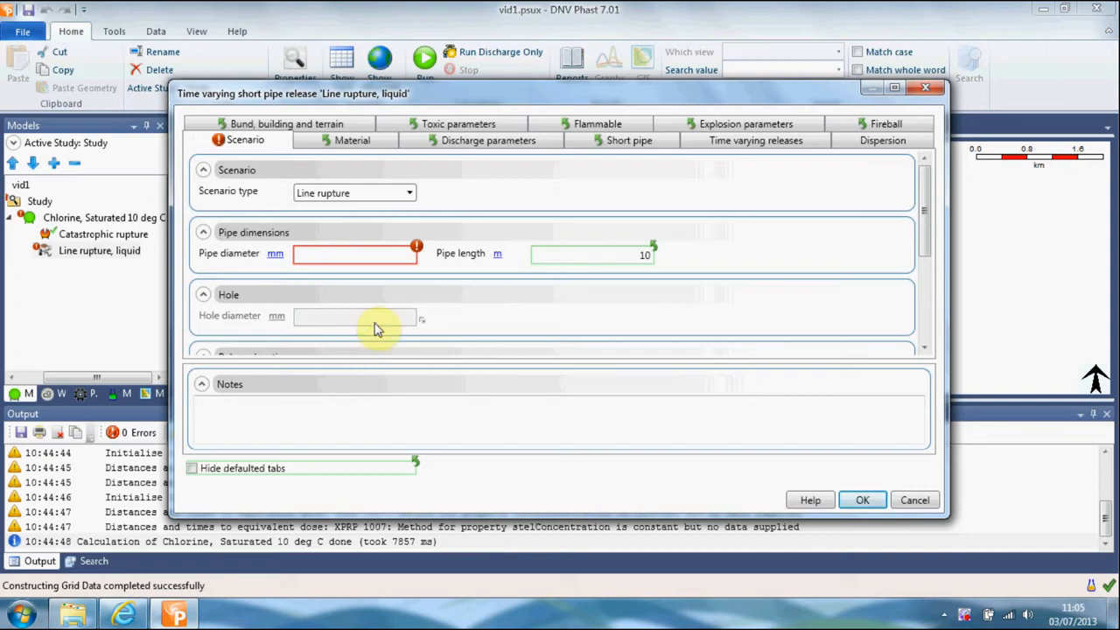
{"action": "left_click", "coordinate": [343, 255]}
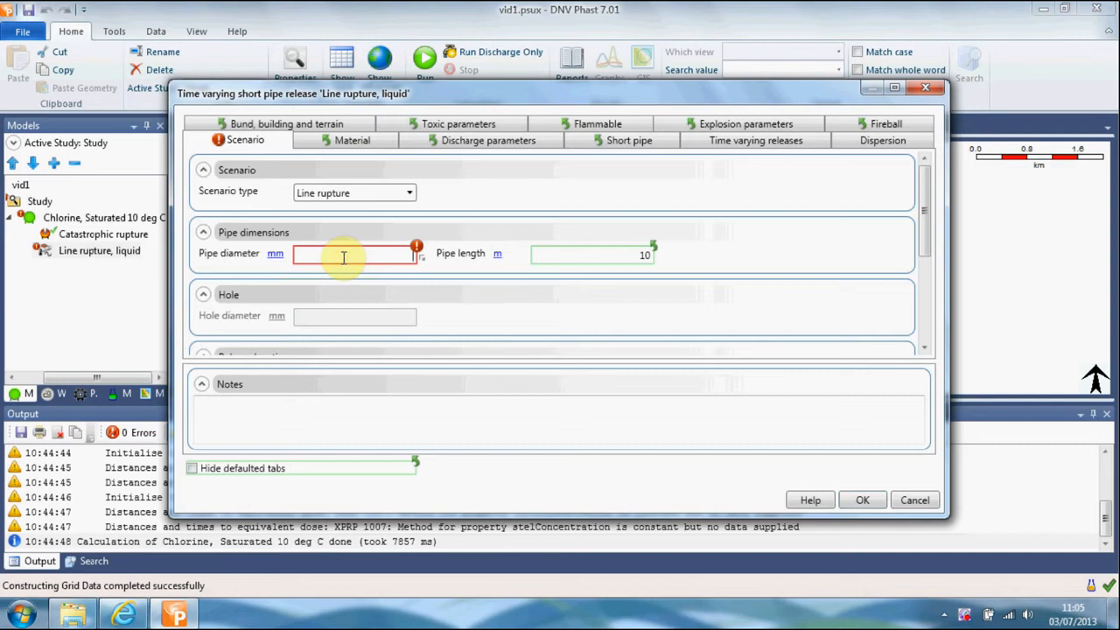
{"action": "type", "text": "25.4"}
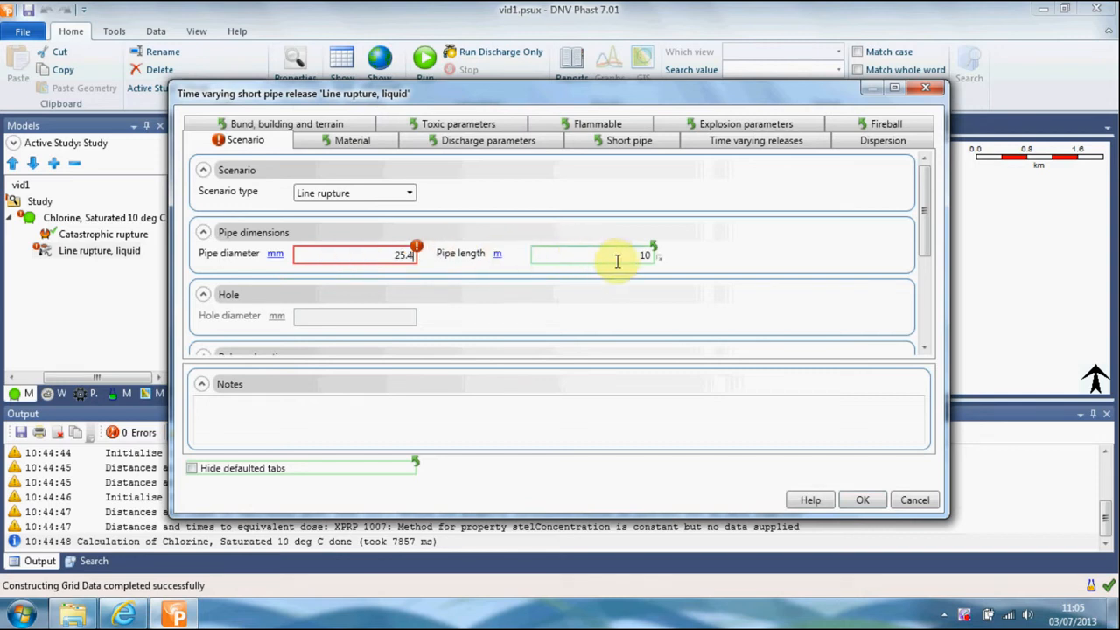
{"action": "left_click", "coordinate": [648, 255]}
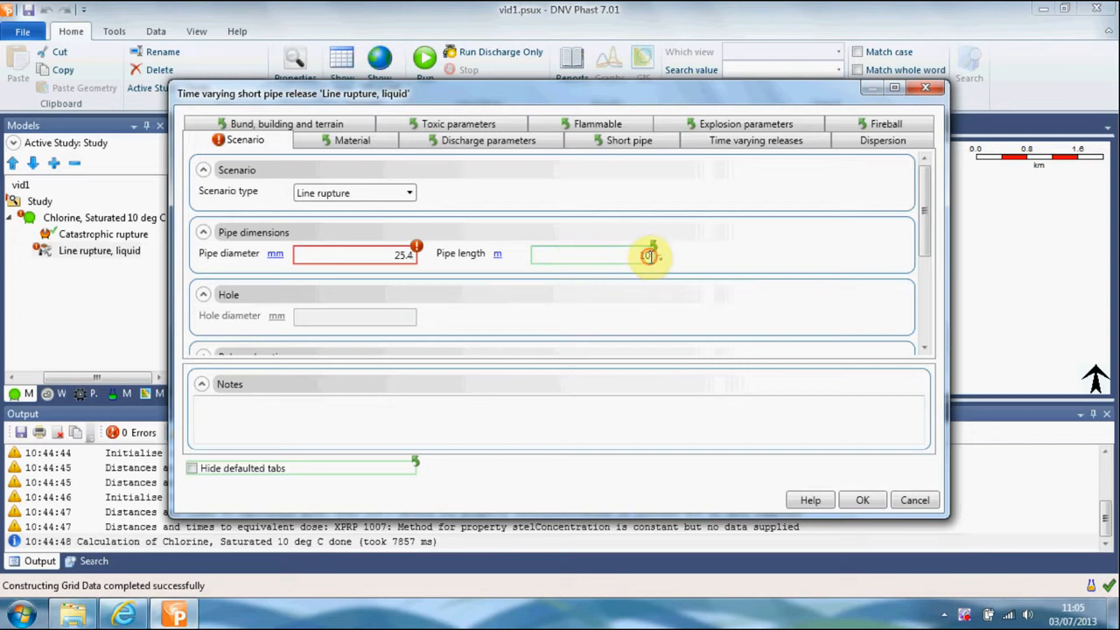
{"action": "key", "text": "BackSpace"}
{"action": "key", "text": "BackSpace"}
{"action": "type", "text": "9"}
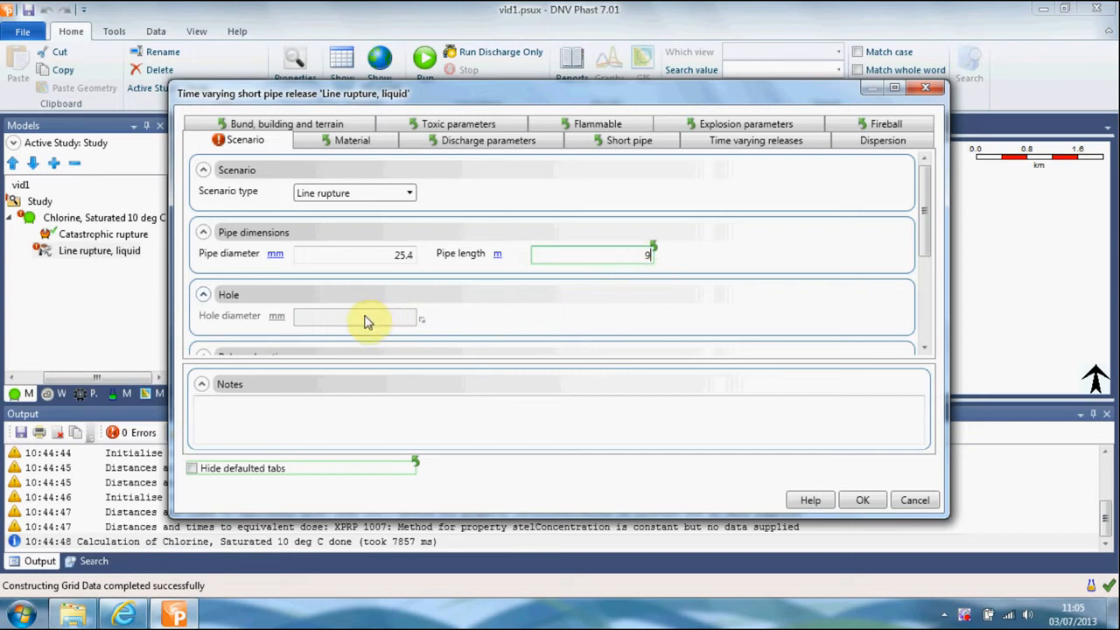
- Set the line rupture's release height from vessel bottom to 0 m and its elevation to 0.1 m
{"action": "left_click_drag", "start_coordinate": [925, 233], "coordinate": [930, 295]}
{"action": "left_click", "coordinate": [577, 232]}
{"action": "type", "text": "0"}
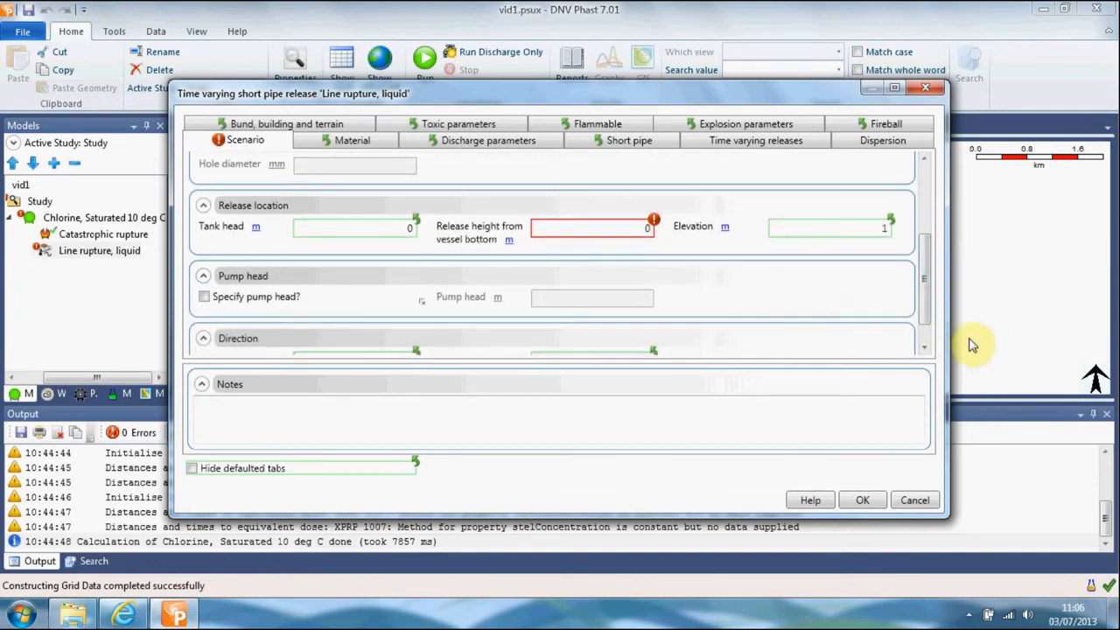
{"action": "left_click_drag", "start_coordinate": [919, 313], "coordinate": [923, 320]}
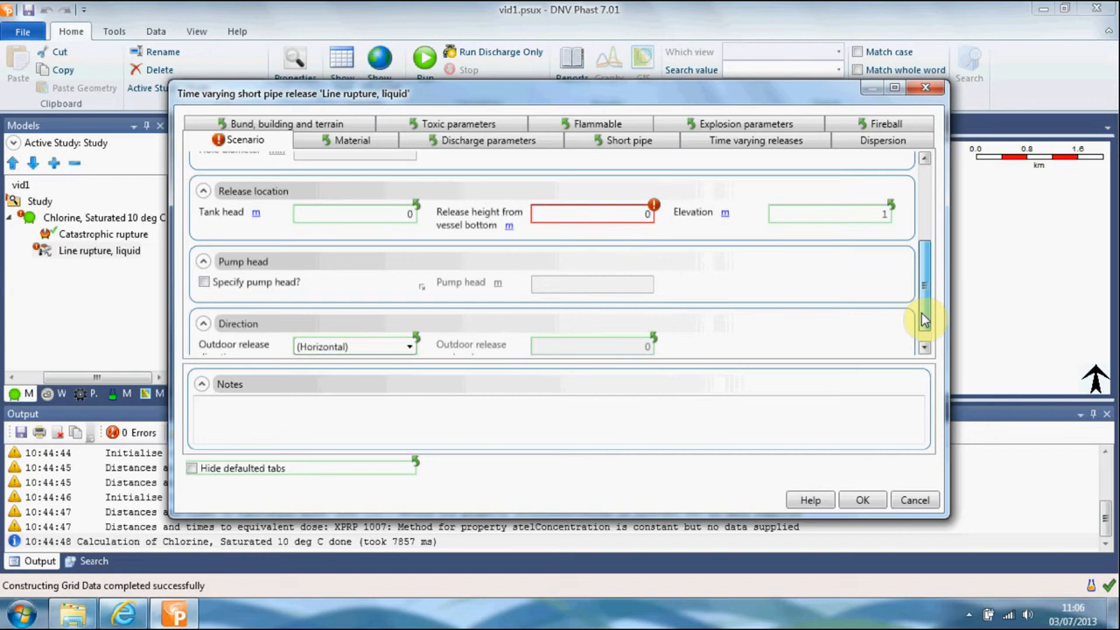
{"action": "left_click", "coordinate": [886, 211]}
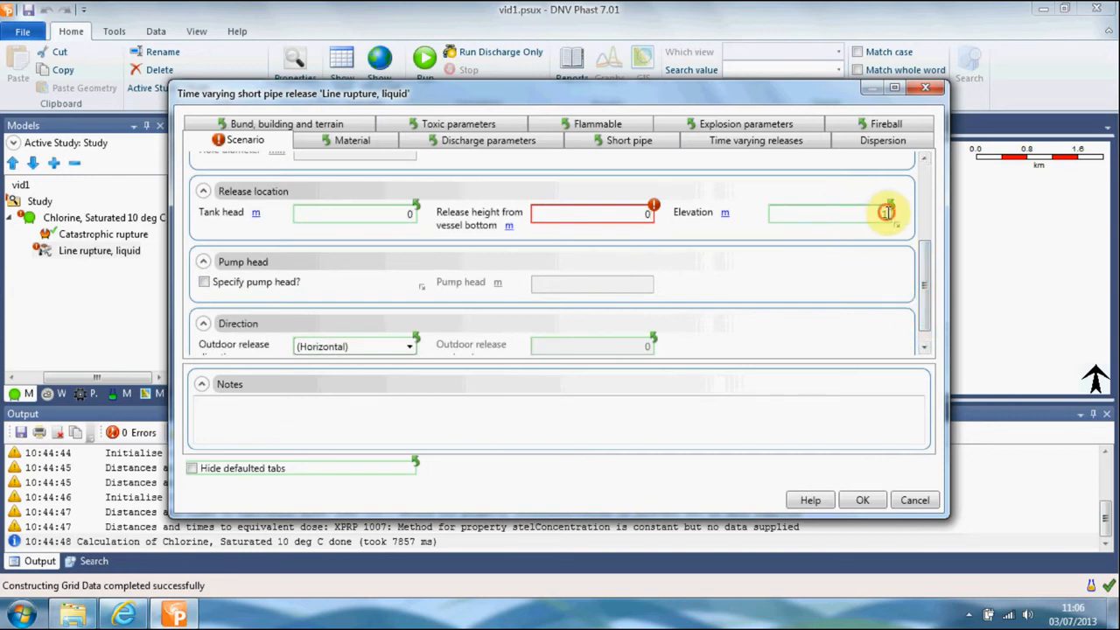
{"action": "type", "text": "0.1"}
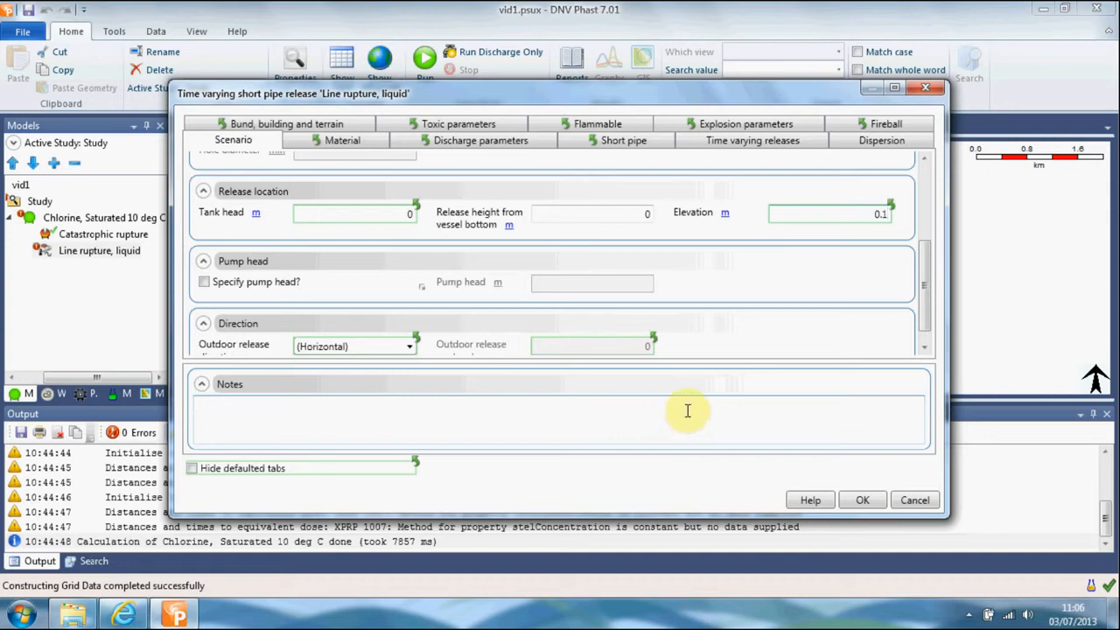
- Review the line rupture's outdoor release direction options, material and released phase, and short pipe settings
{"action": "left_click_drag", "start_coordinate": [923, 303], "coordinate": [930, 321]}
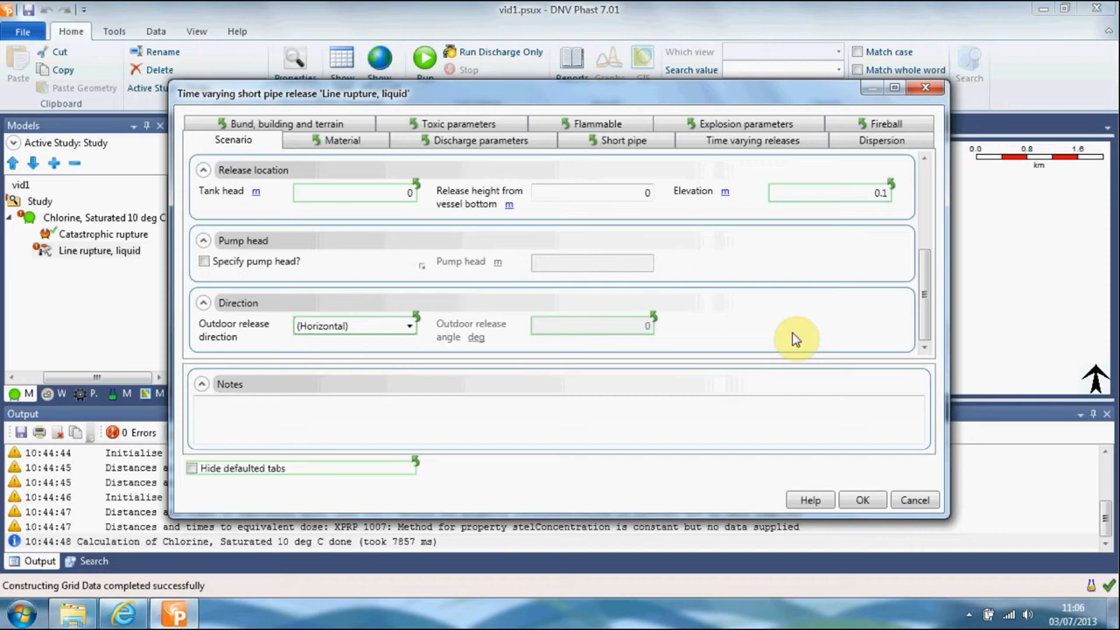
{"action": "left_click", "coordinate": [411, 332]}
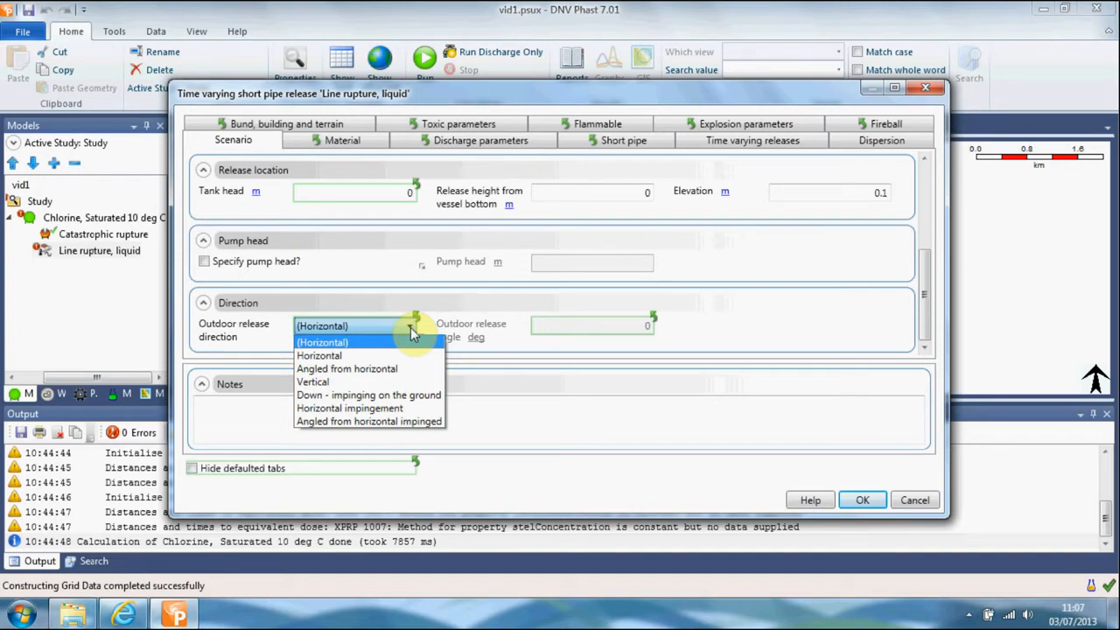
{"action": "left_click", "coordinate": [412, 333]}
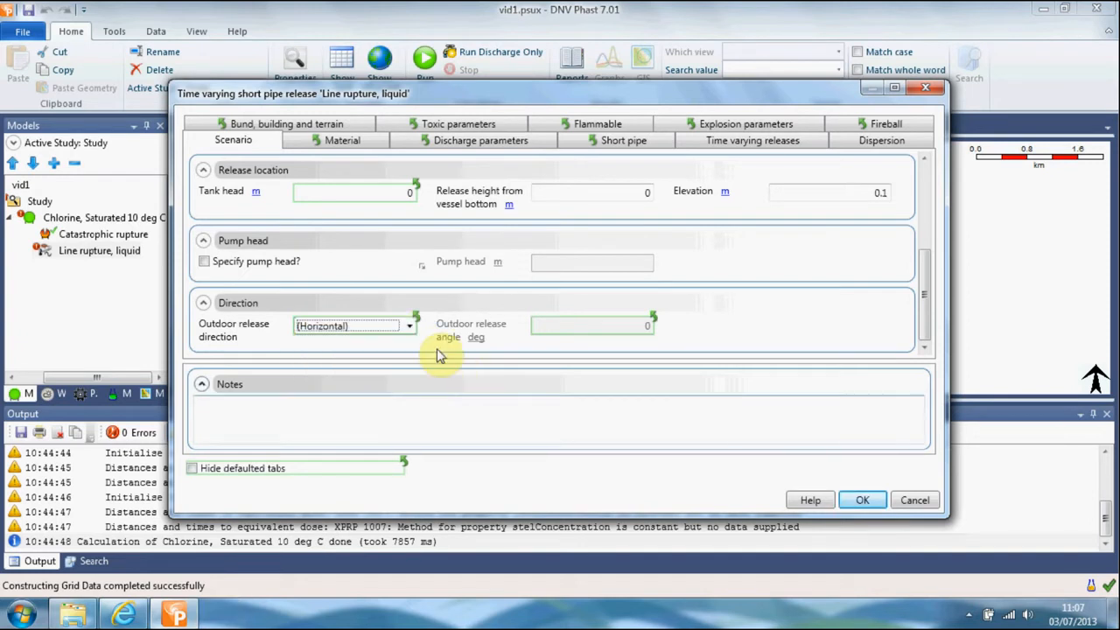
{"action": "left_click", "coordinate": [345, 142]}
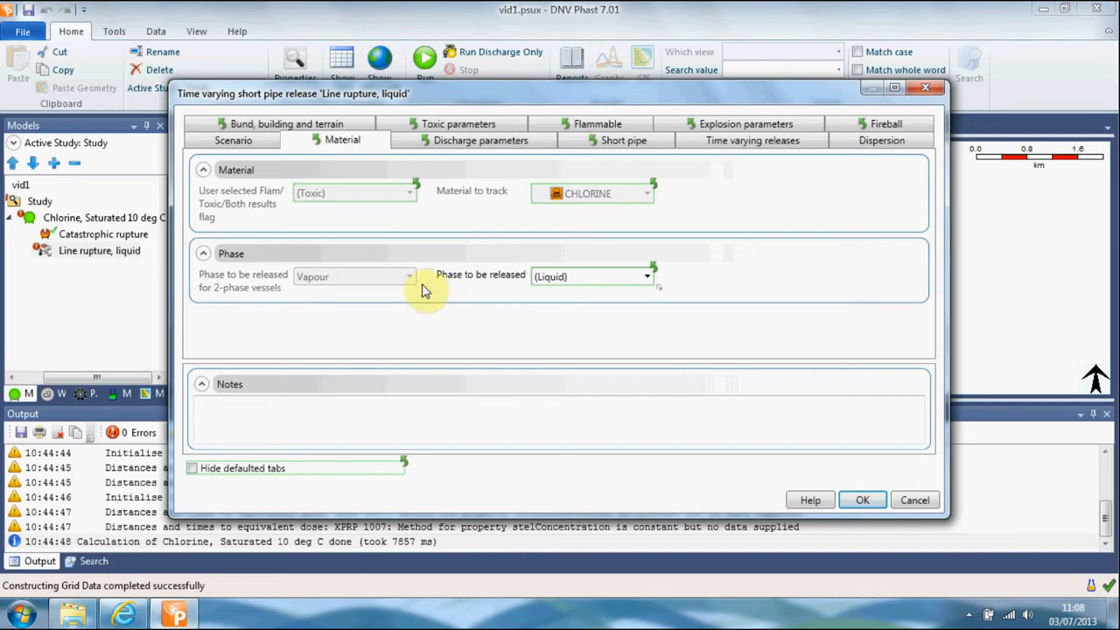
{"action": "mouse_move", "coordinate": [420, 289]}
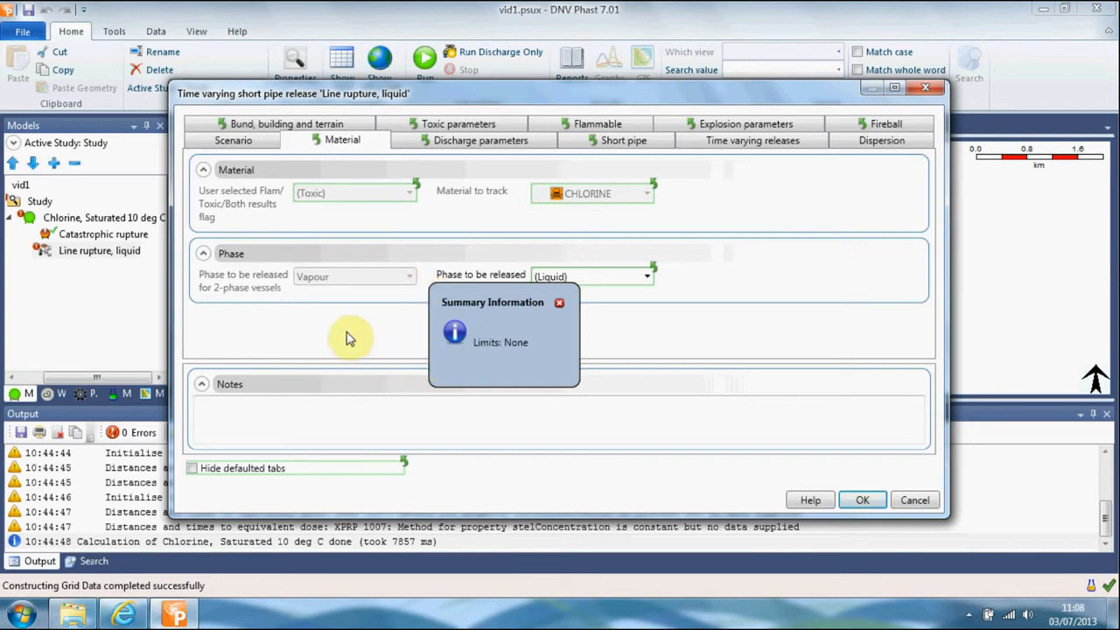
{"action": "left_click", "coordinate": [559, 304]}
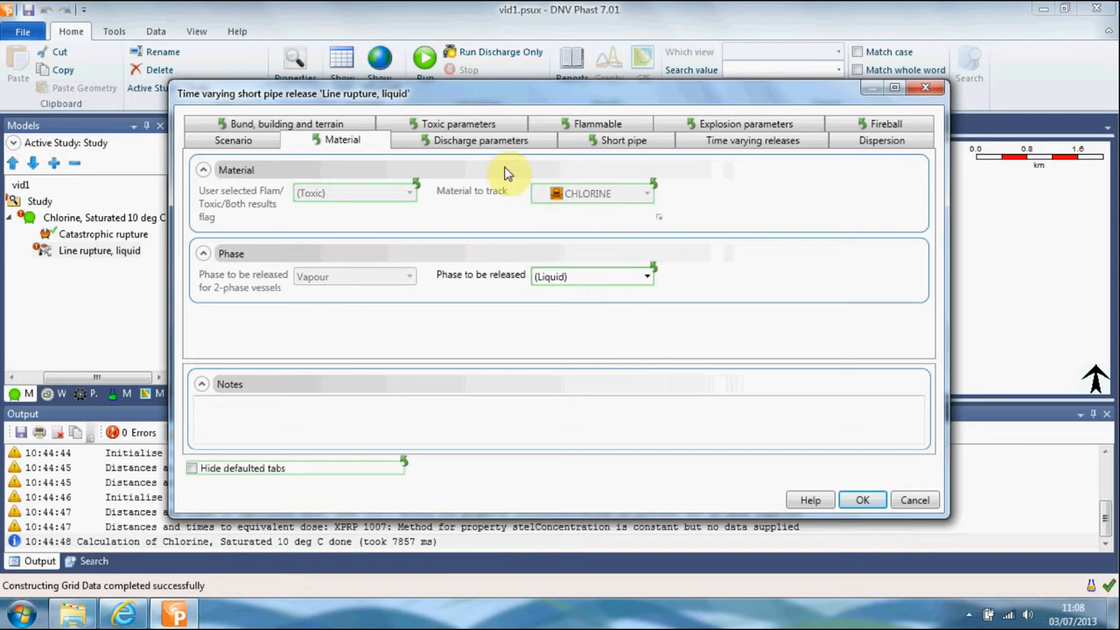
{"action": "left_click", "coordinate": [612, 142]}
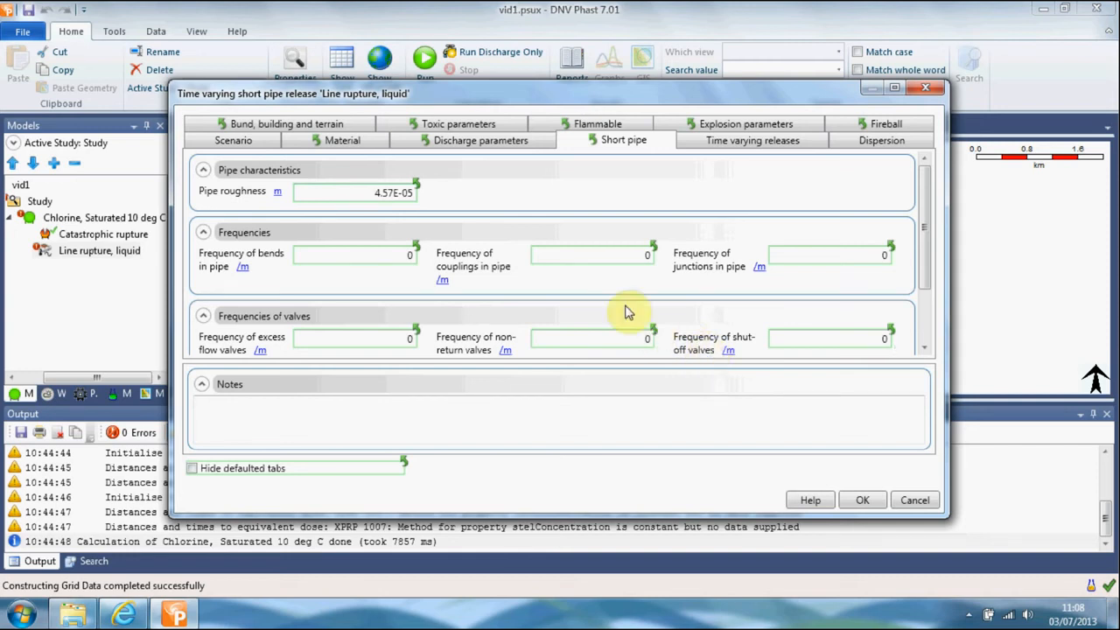
- Set the line rupture's frequency of bends in pipe to 0.11 /m, check the average rate calculation methods, and accept the properties
{"action": "left_click", "coordinate": [408, 259]}
{"action": "type", "text": ".11"}
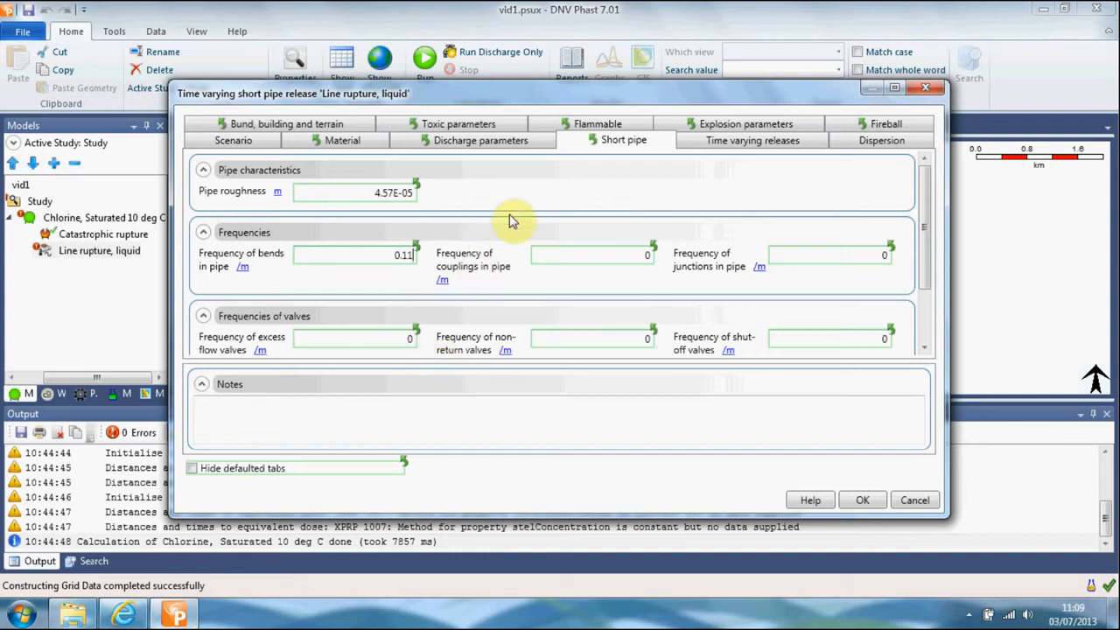
{"action": "left_click", "coordinate": [742, 141]}
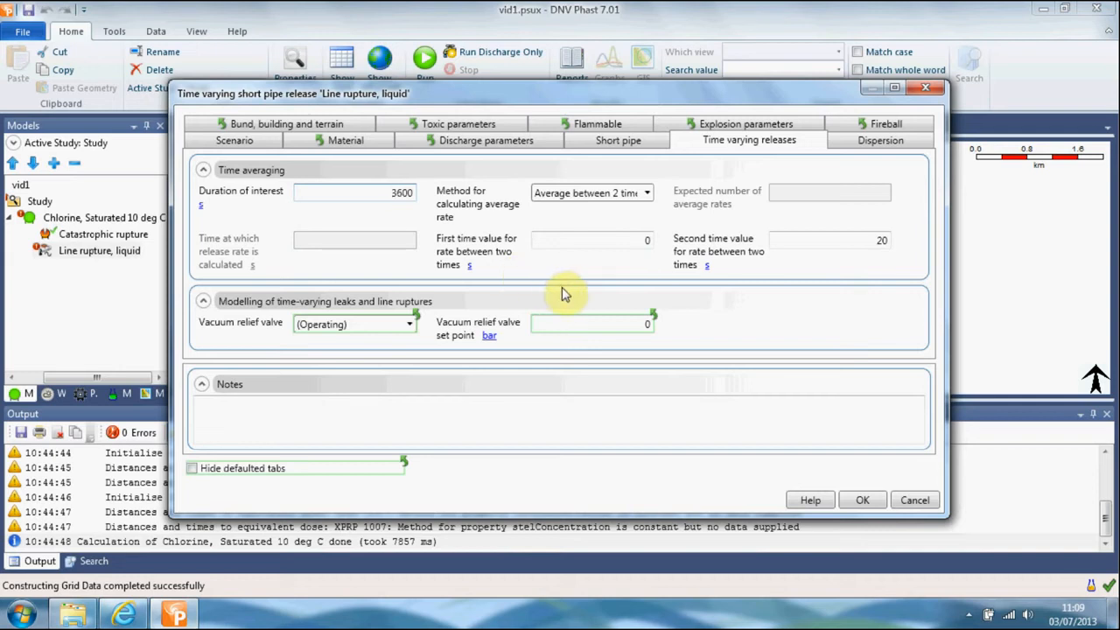
{"action": "left_click", "coordinate": [647, 195]}
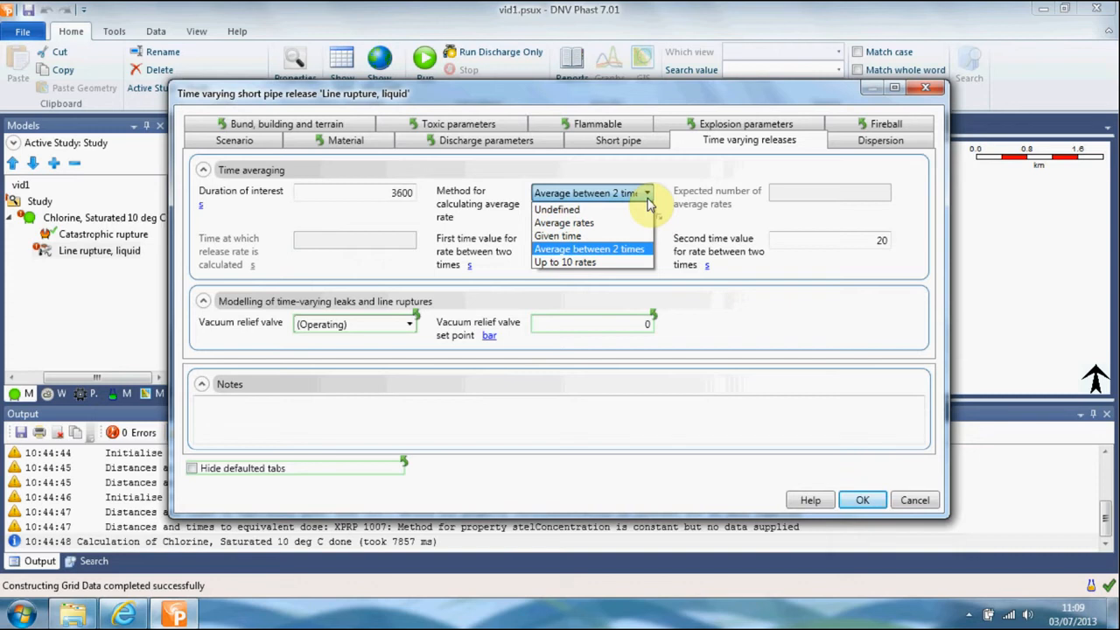
{"action": "left_click", "coordinate": [648, 202]}
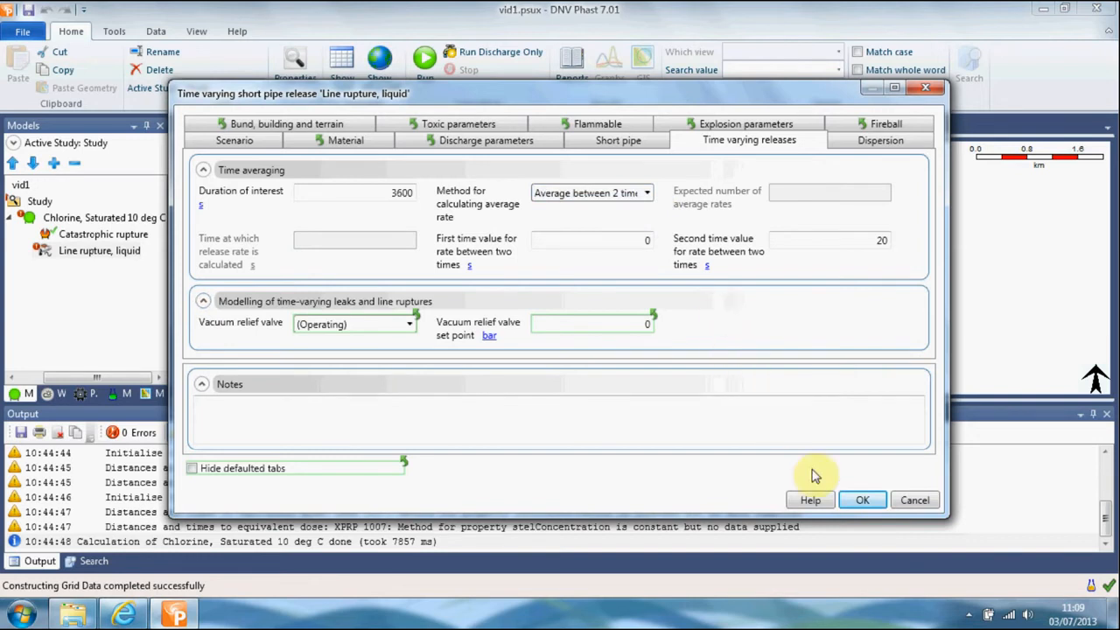
{"action": "left_click", "coordinate": [862, 502]}
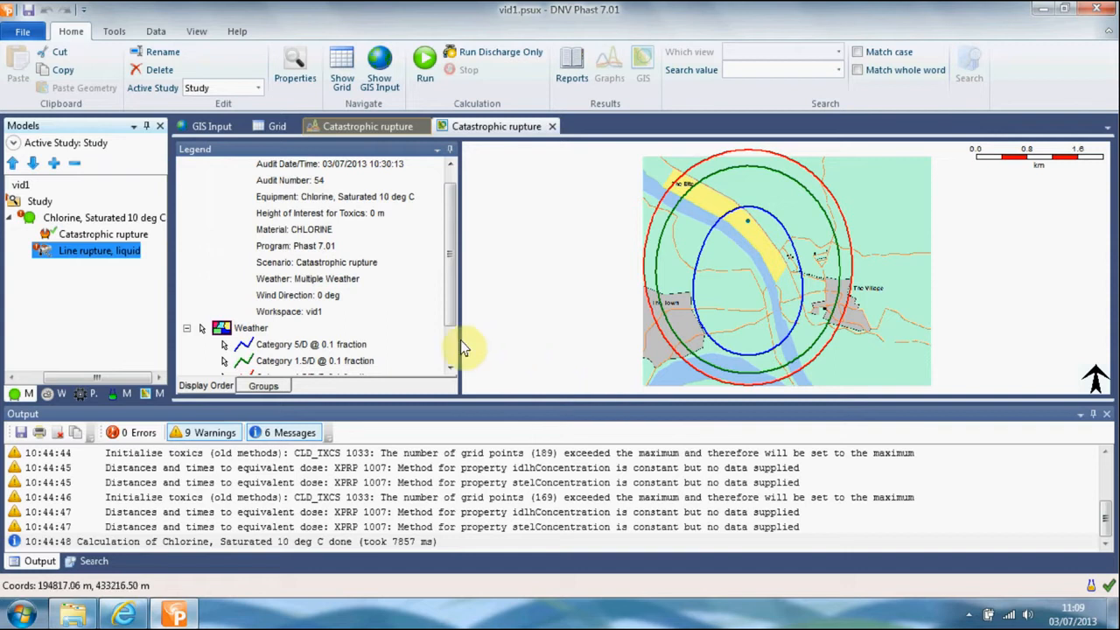
- Open the chlorine pressure vessel's time varying release properties and set the tank shape to Spherical
{"action": "left_click_drag", "start_coordinate": [171, 287], "coordinate": [223, 291]}
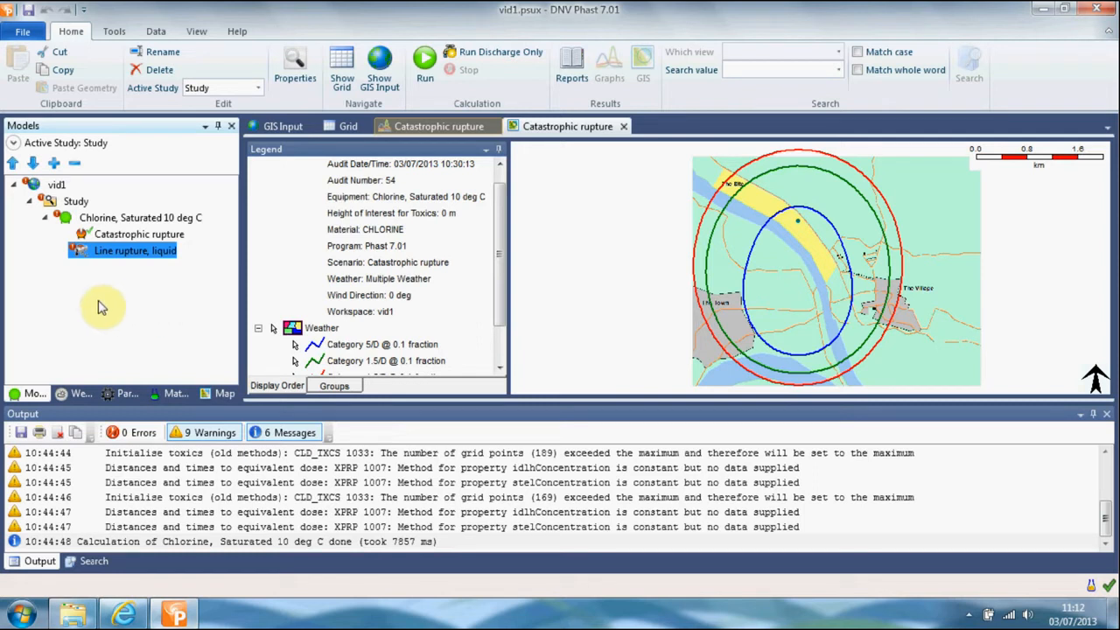
{"action": "mouse_move", "coordinate": [75, 253]}
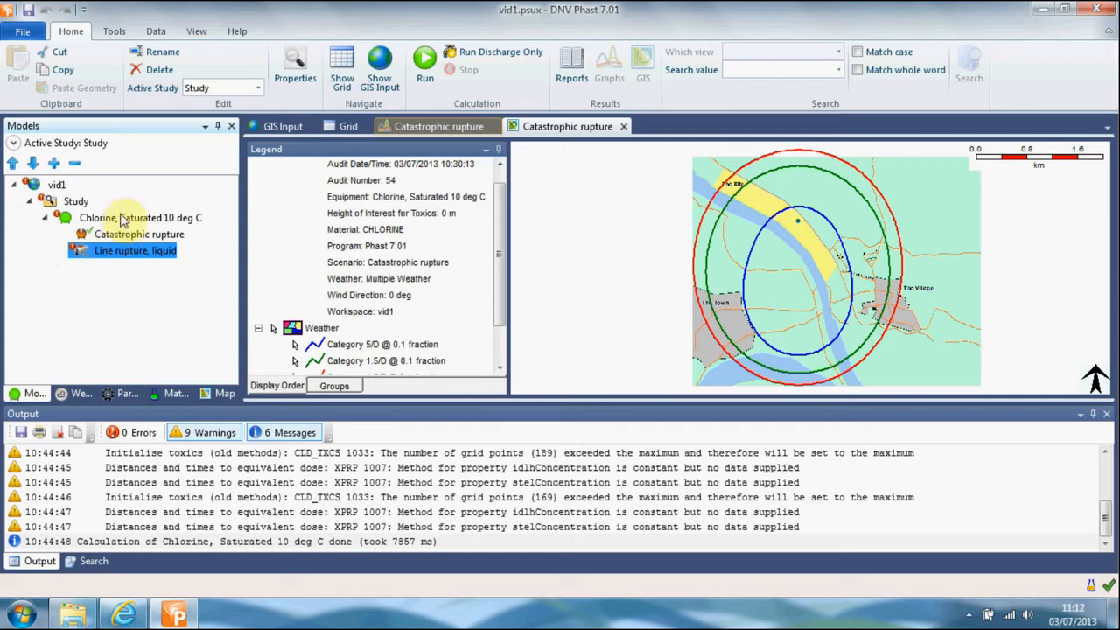
{"action": "double_click", "coordinate": [123, 221]}
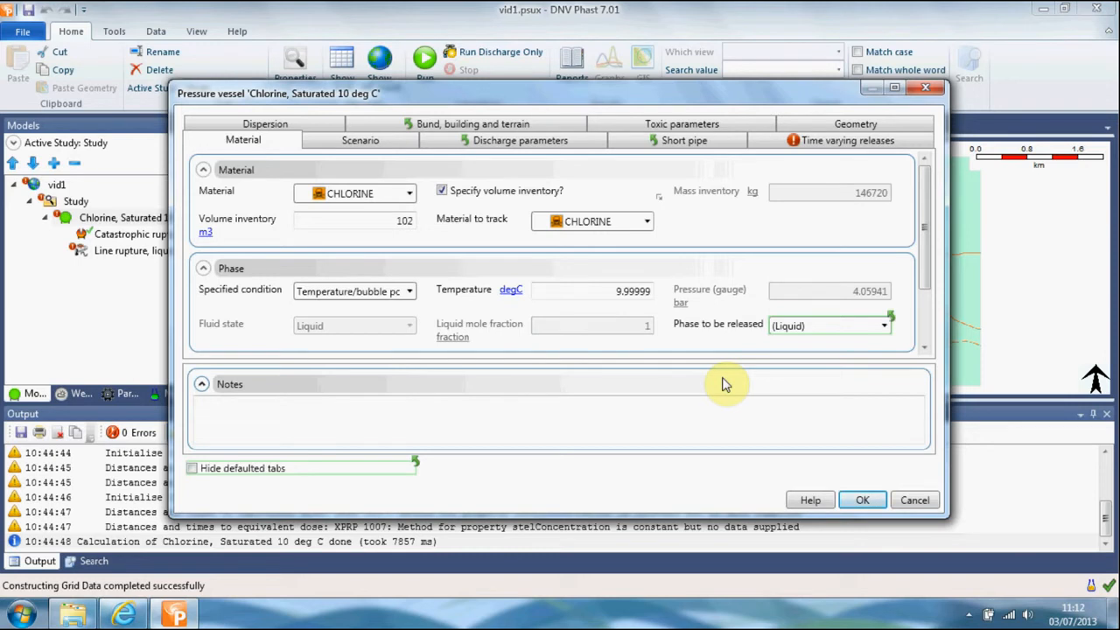
{"action": "left_click", "coordinate": [831, 145]}
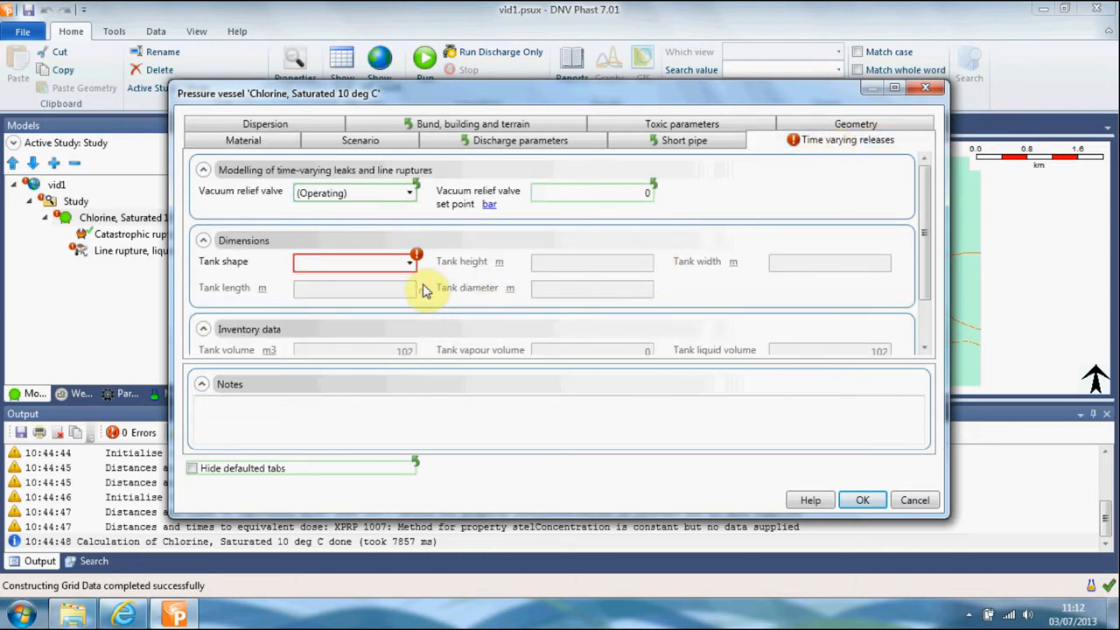
{"action": "left_click", "coordinate": [411, 262]}
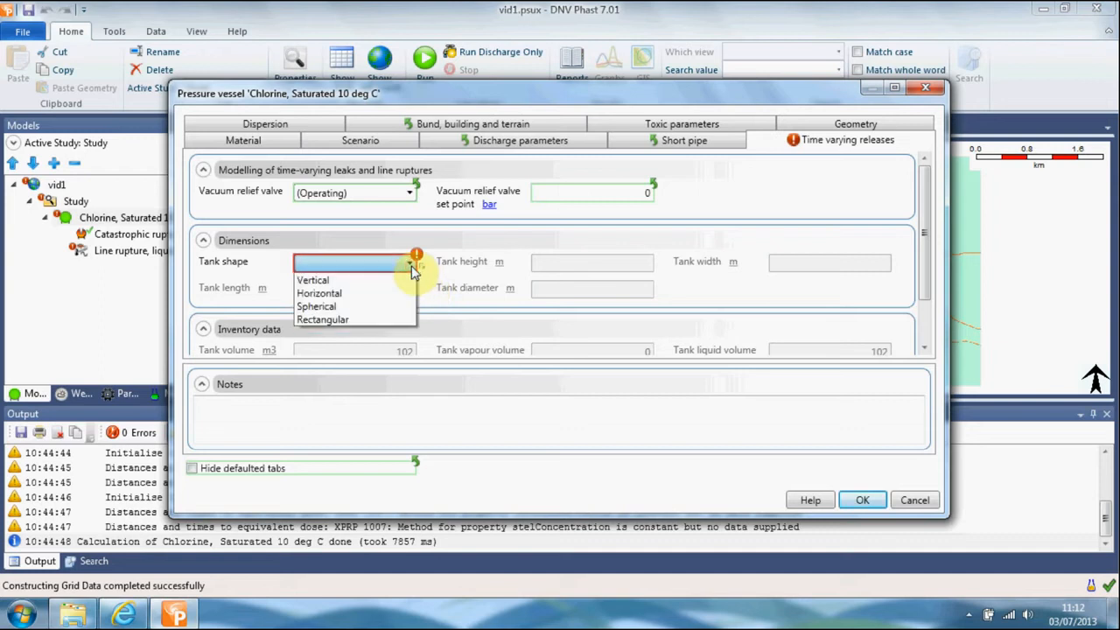
{"action": "left_click", "coordinate": [384, 308]}
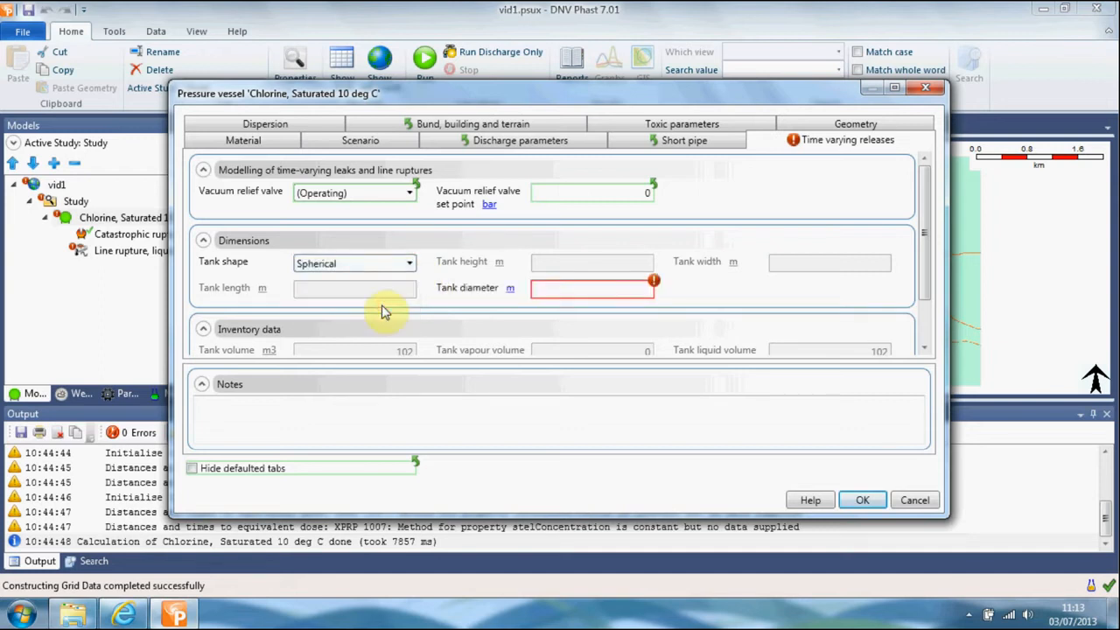
- Set the vessel's tank diameter to 6.74 m and save the properties, accepting deletion of the affected results
{"action": "left_click", "coordinate": [549, 289]}
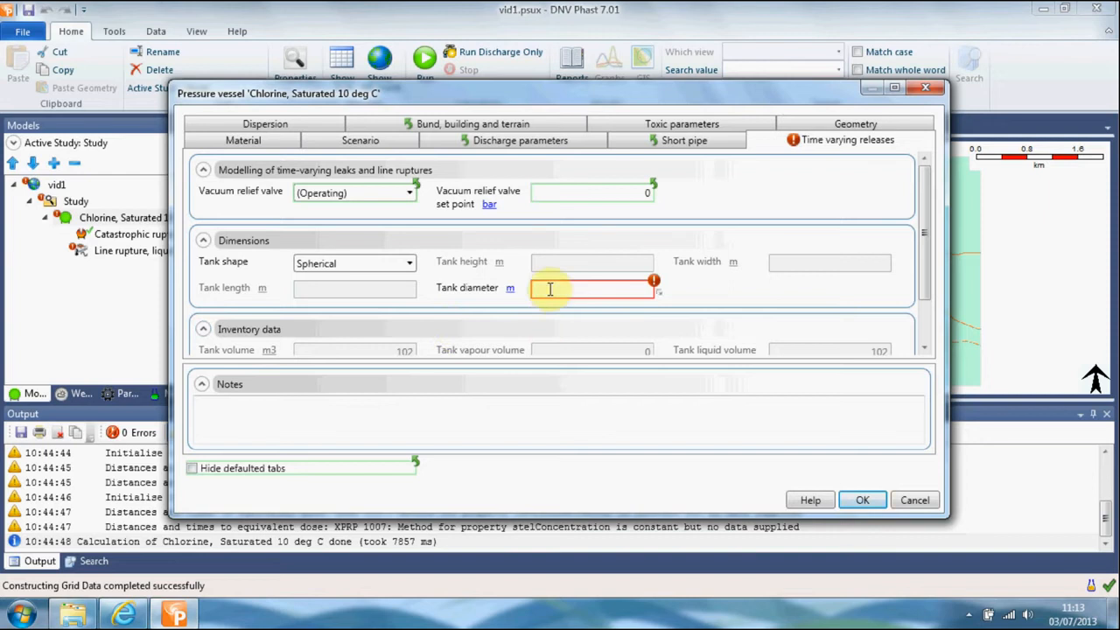
{"action": "type", "text": "6.7"}
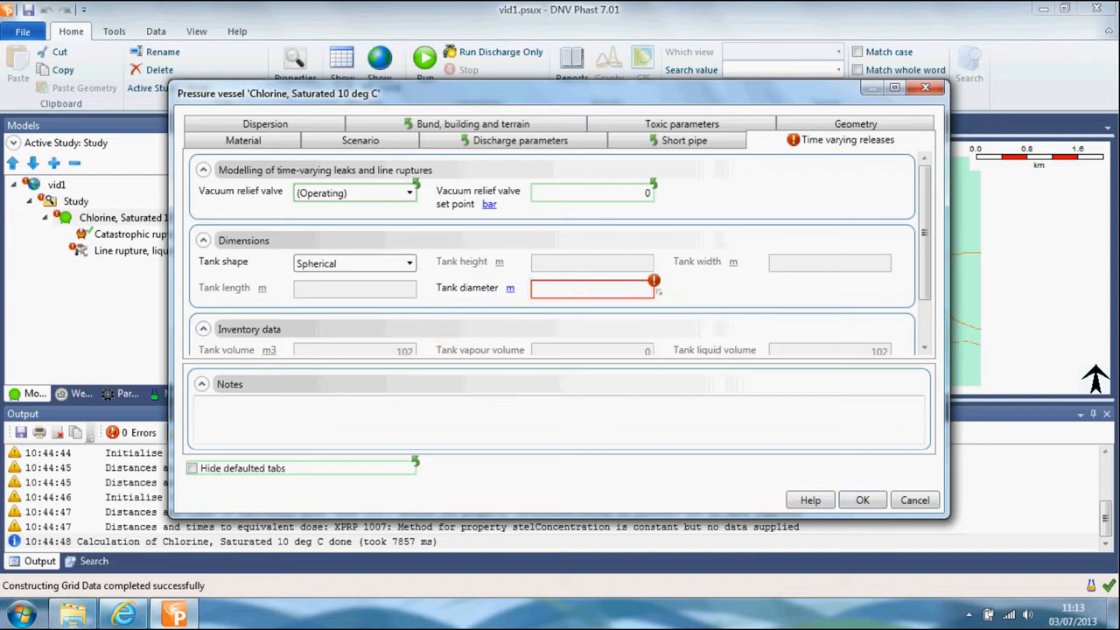
{"action": "type", "text": "4"}
{"action": "left_click_drag", "start_coordinate": [922, 262], "coordinate": [925, 354]}
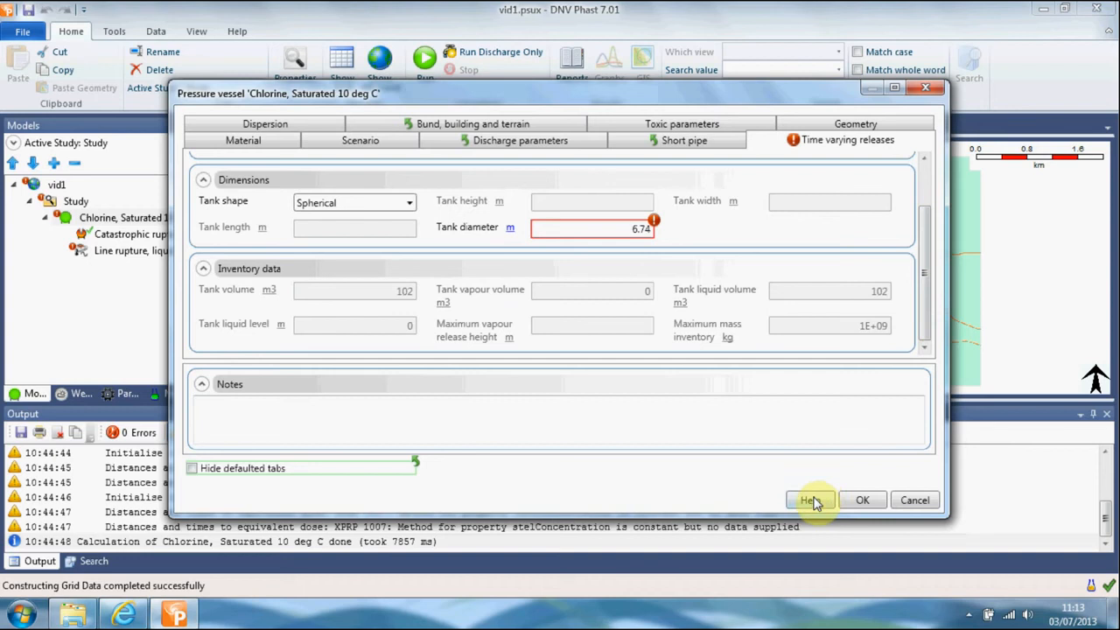
{"action": "left_click", "coordinate": [861, 505]}
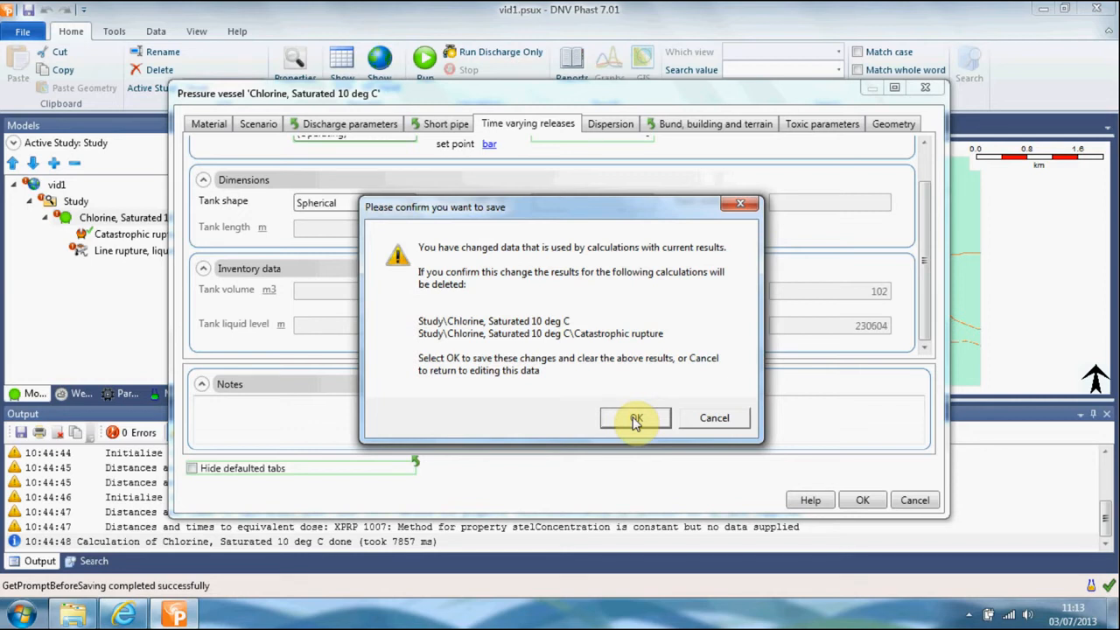
{"action": "left_click", "coordinate": [636, 420]}
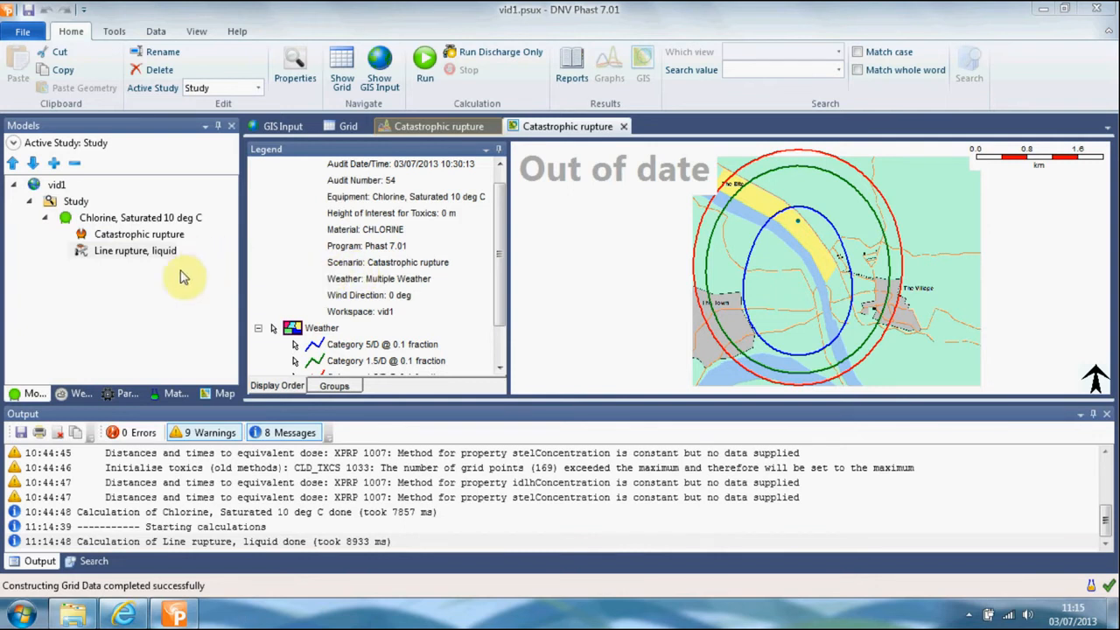
- Run only the discharge calculation for the "Line rupture, liquid" scenario
{"action": "left_click", "coordinate": [140, 252]}
{"action": "left_click", "coordinate": [140, 252]}
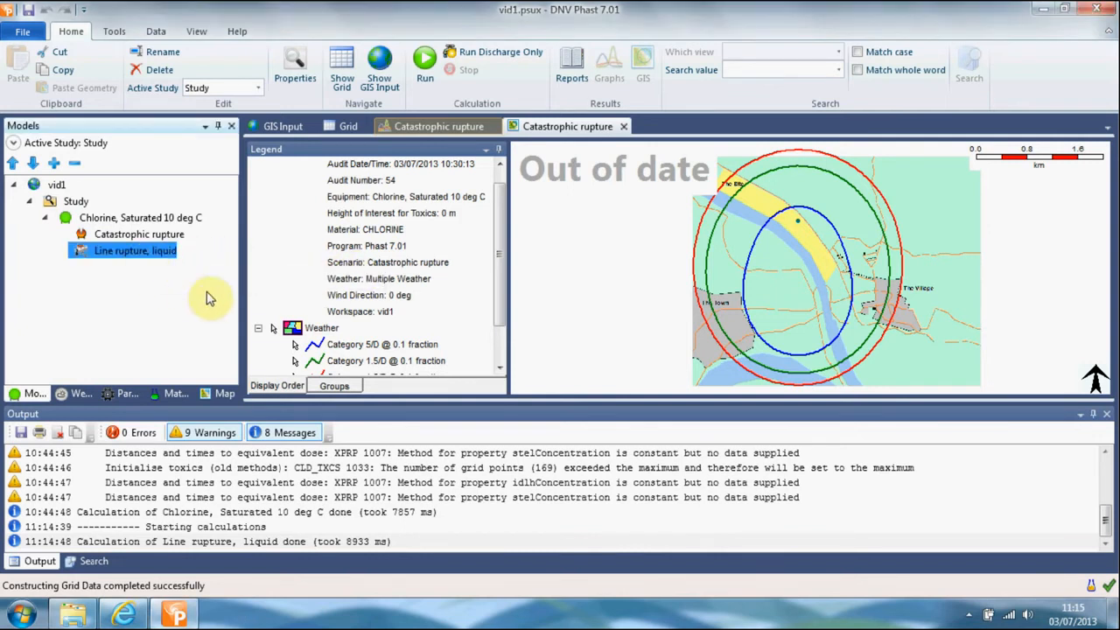
{"action": "left_click", "coordinate": [84, 252]}
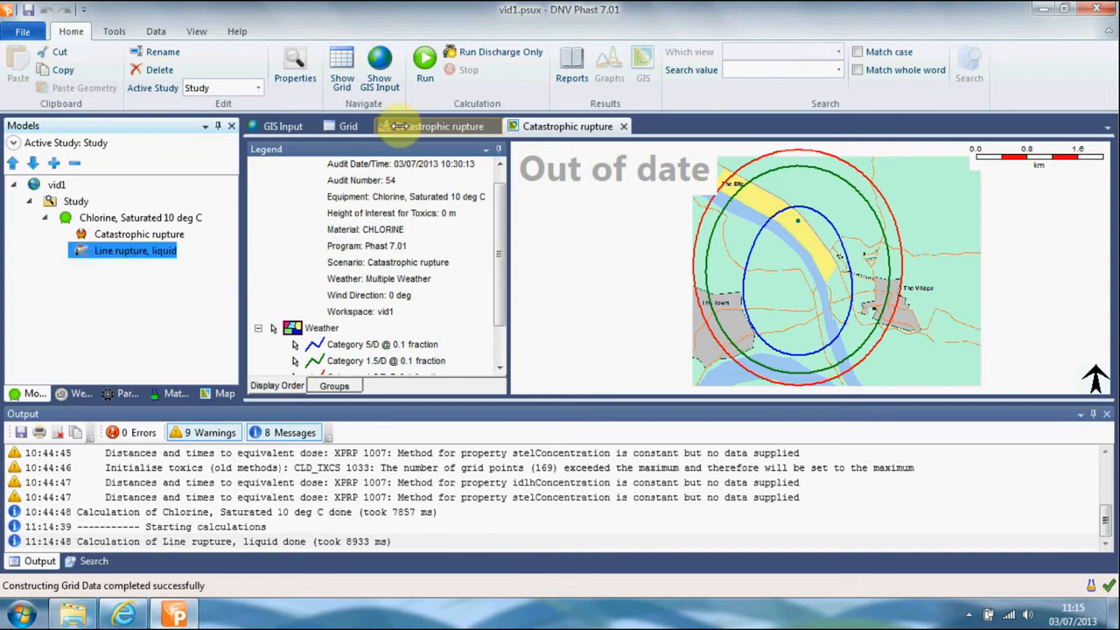
{"action": "left_click", "coordinate": [517, 57]}
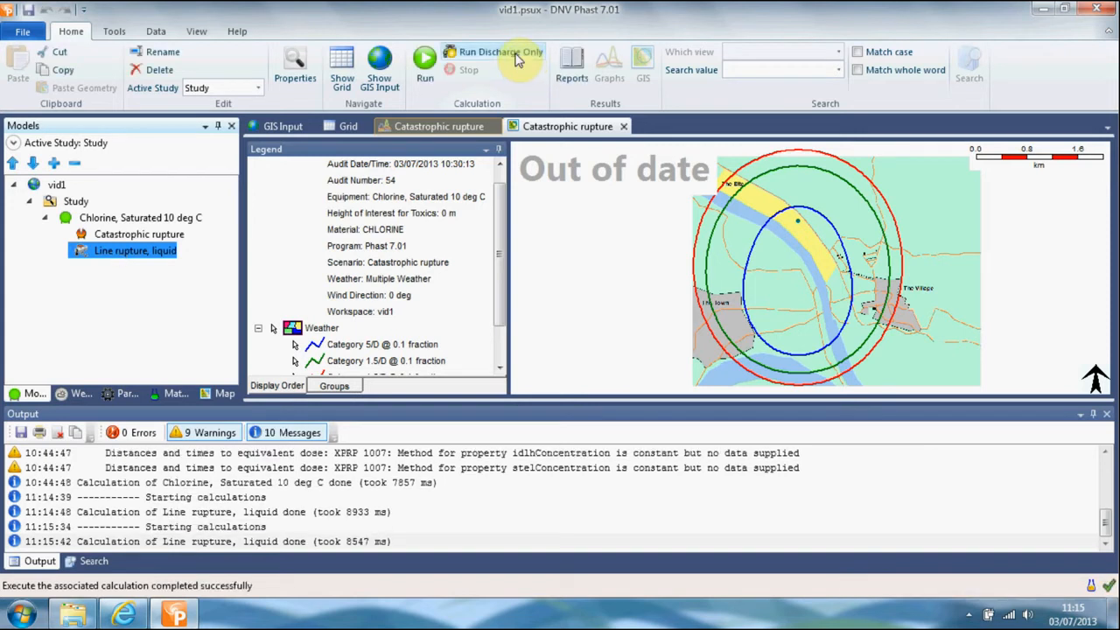
- Open the line rupture's reports and examine the mass flow rates in the detailed time-varying discharge report
{"action": "left_click", "coordinate": [566, 66]}
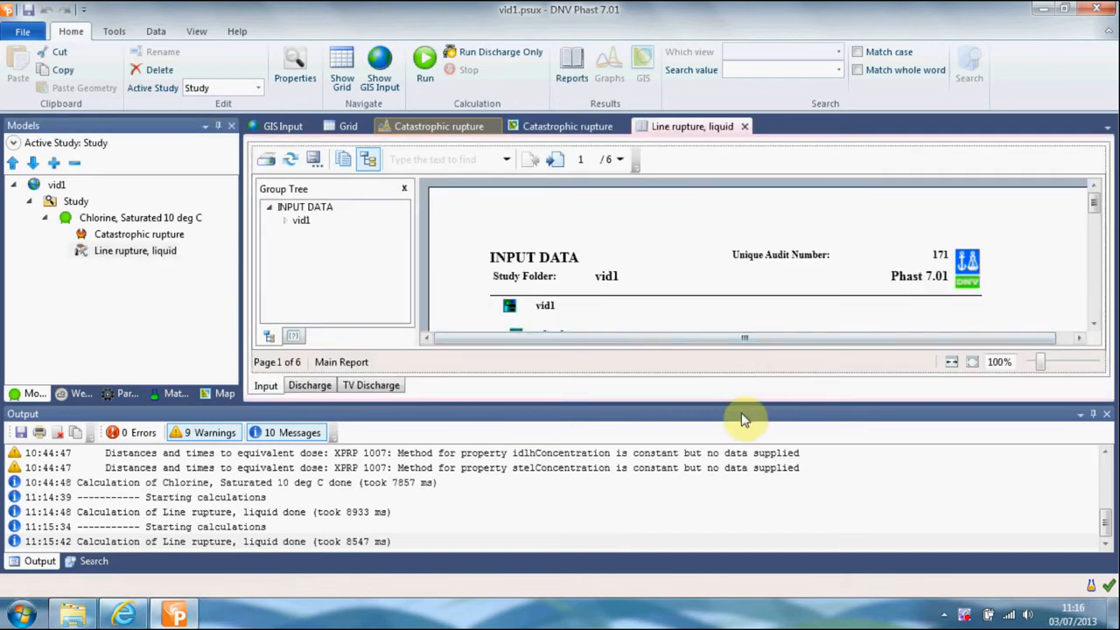
{"action": "left_click_drag", "start_coordinate": [737, 402], "coordinate": [752, 530]}
{"action": "left_click", "coordinate": [385, 512]}
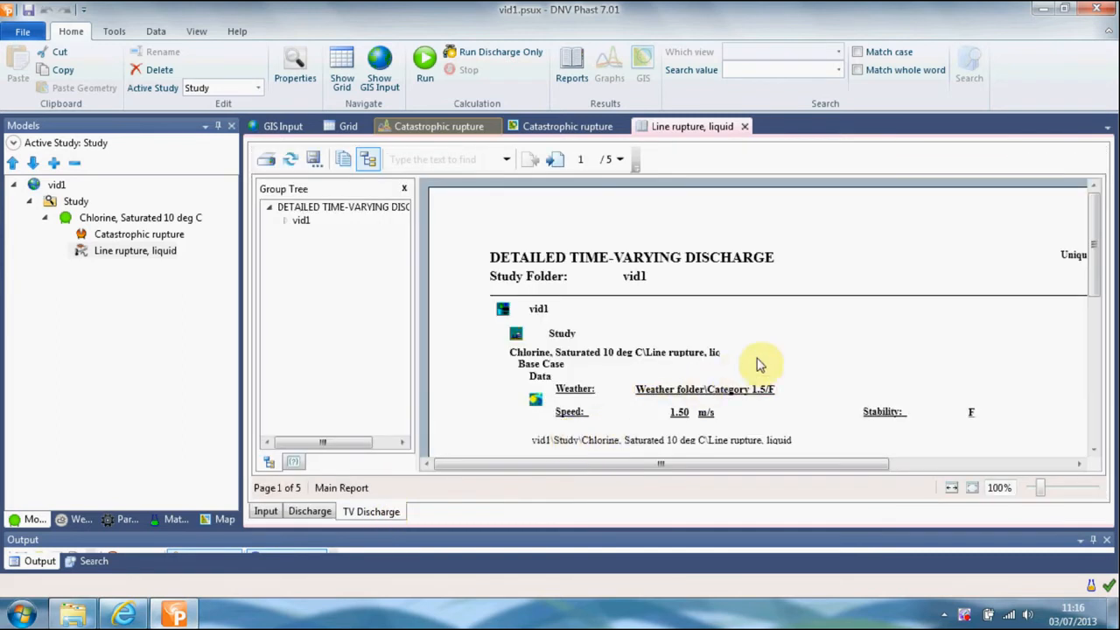
{"action": "left_click_drag", "start_coordinate": [1091, 253], "coordinate": [1111, 348]}
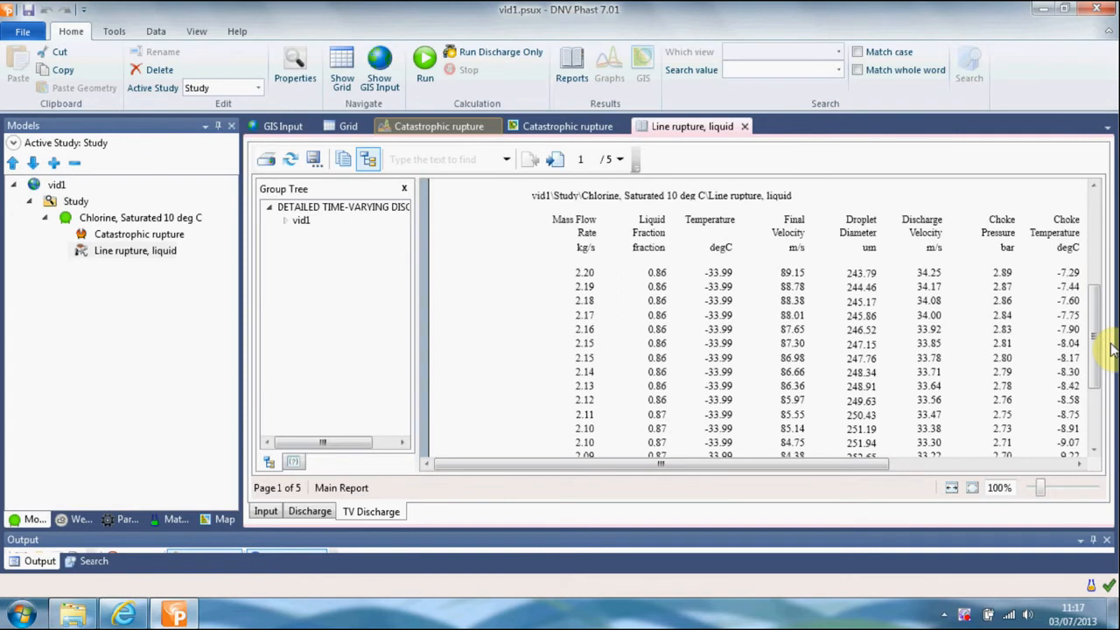
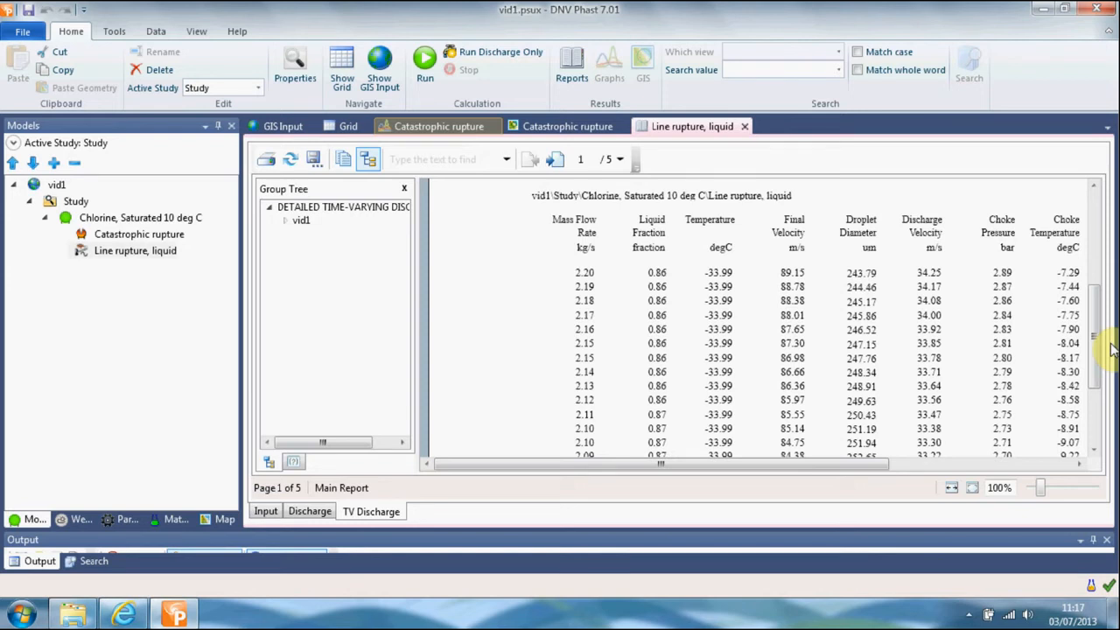
- Create a source for Category 1.5/F from the line rupture scenario and review the new source's release segments
{"action": "right_click", "coordinate": [131, 250]}
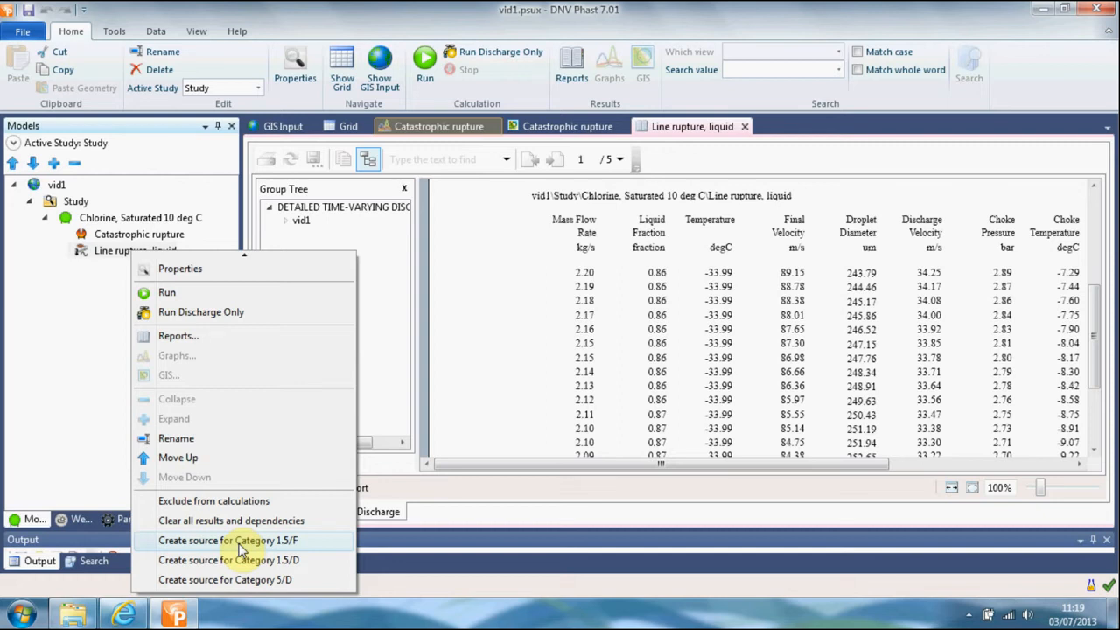
{"action": "left_click", "coordinate": [259, 542]}
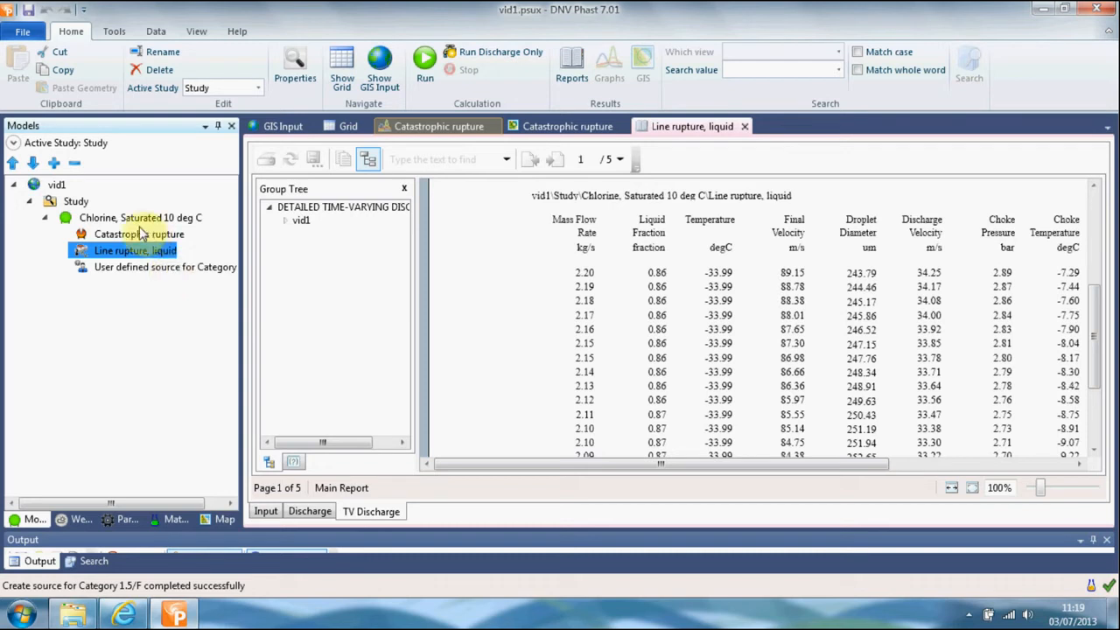
{"action": "left_click", "coordinate": [136, 268]}
{"action": "double_click", "coordinate": [138, 269]}
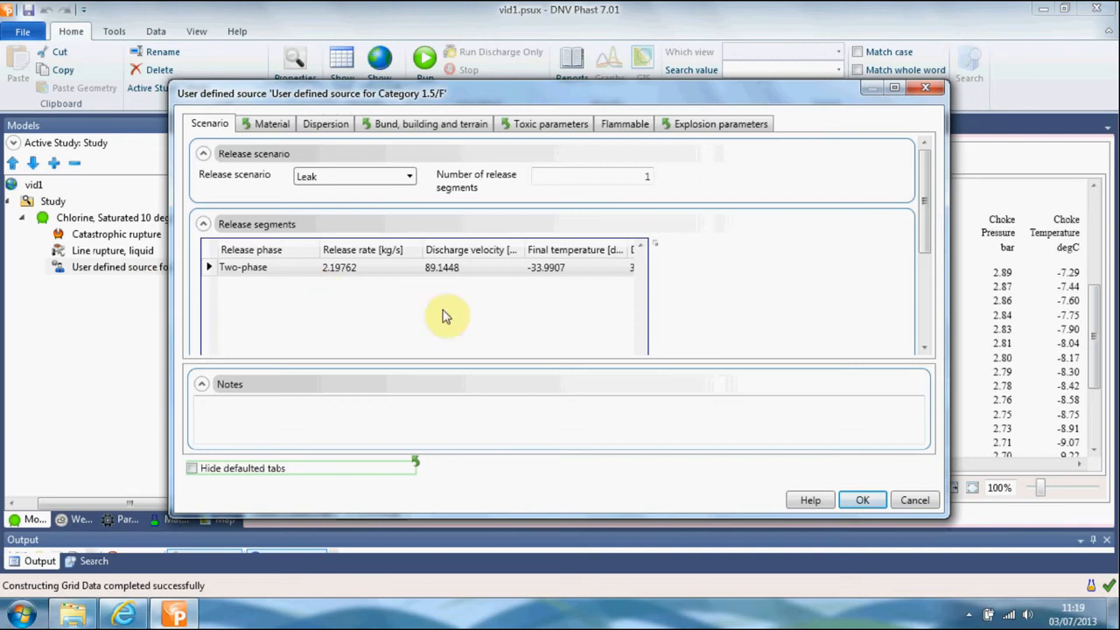
{"action": "left_click_drag", "start_coordinate": [925, 225], "coordinate": [943, 302]}
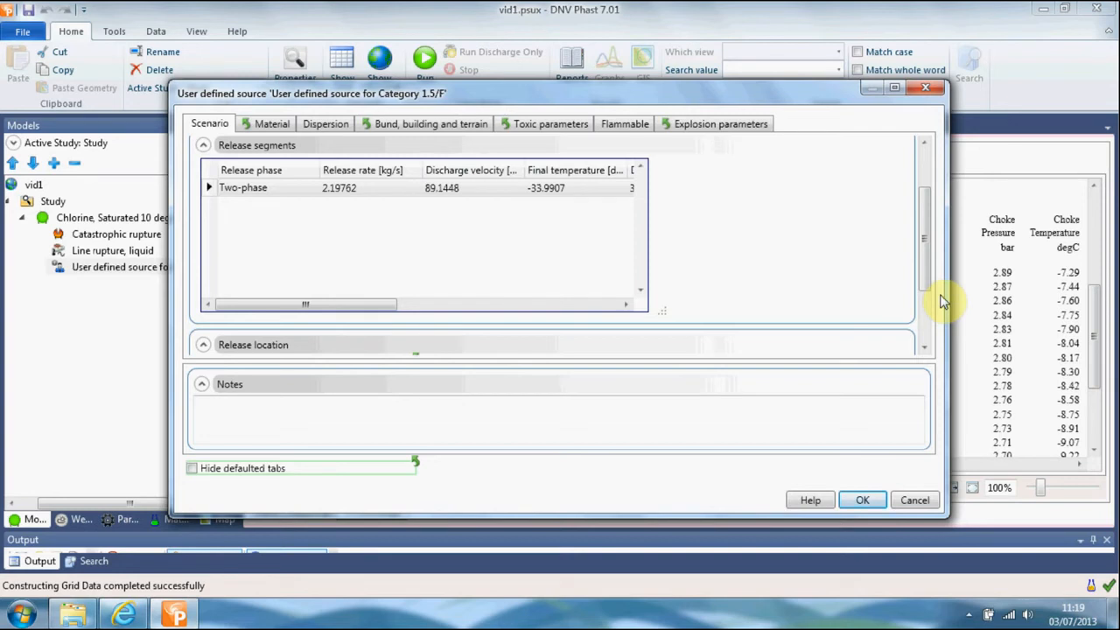
{"action": "left_click", "coordinate": [861, 500]}
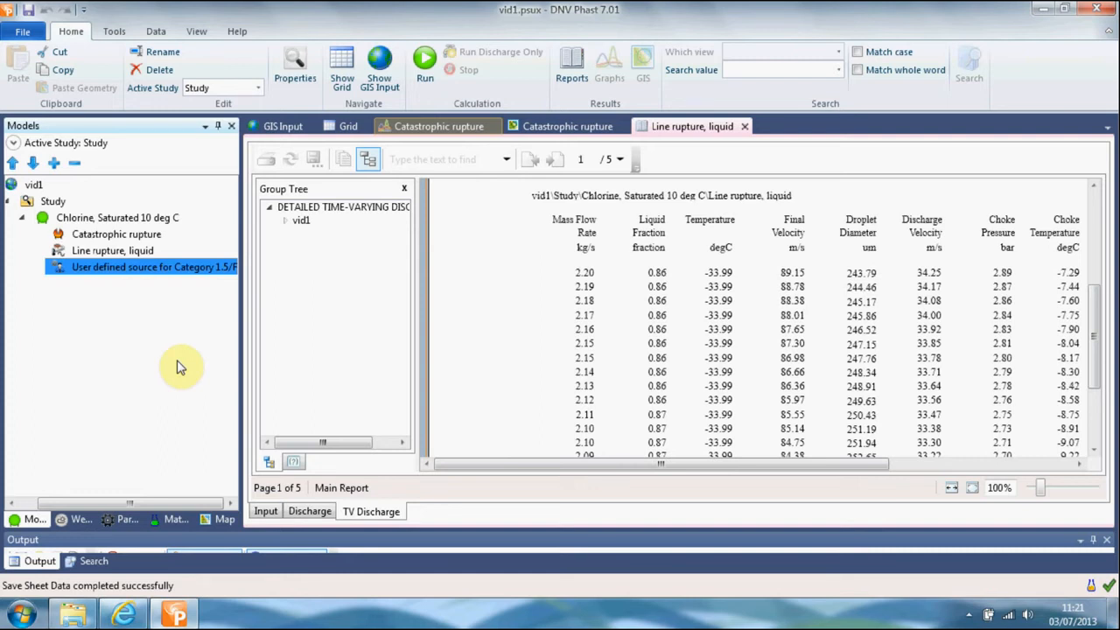
- Insert a short pipe scenario under the chlorine pressure vessel
{"action": "right_click", "coordinate": [112, 219]}
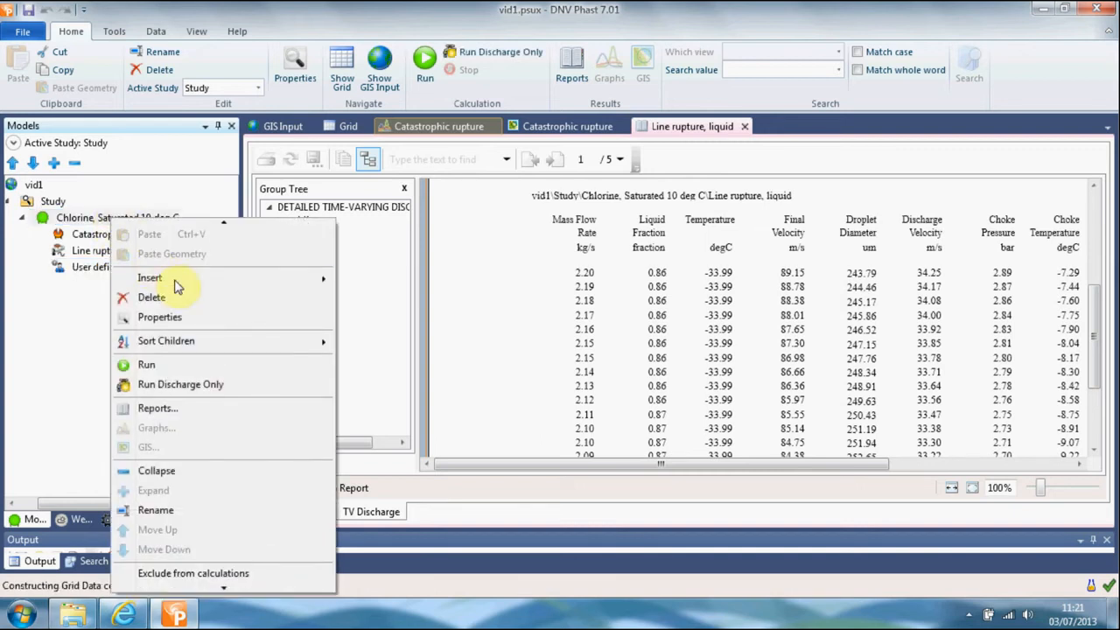
{"action": "mouse_move", "coordinate": [179, 286]}
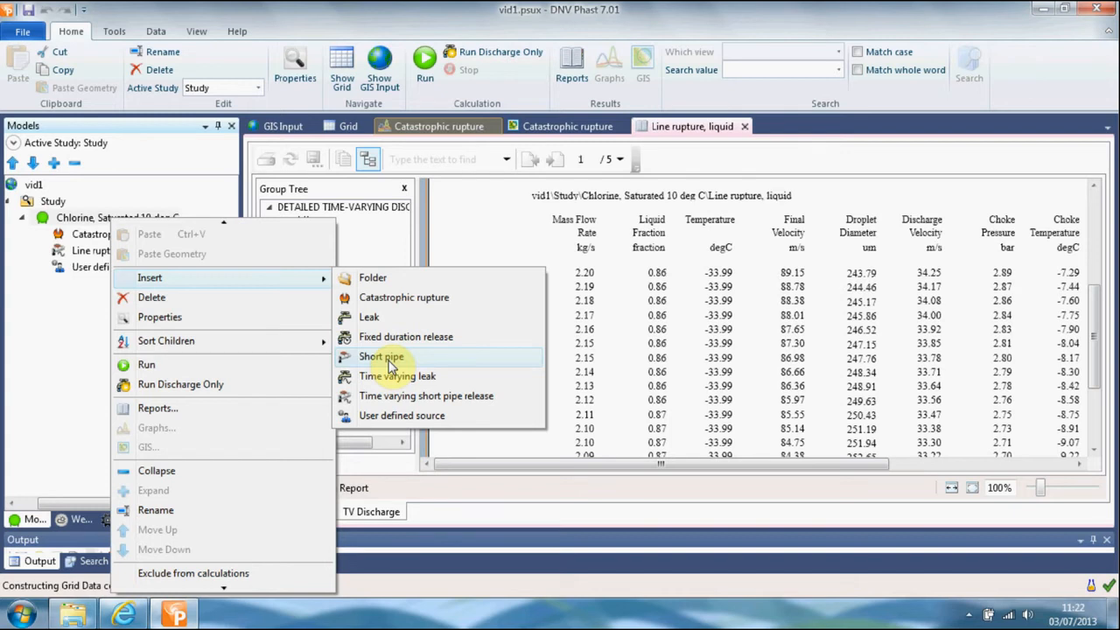
{"action": "left_click", "coordinate": [385, 357]}
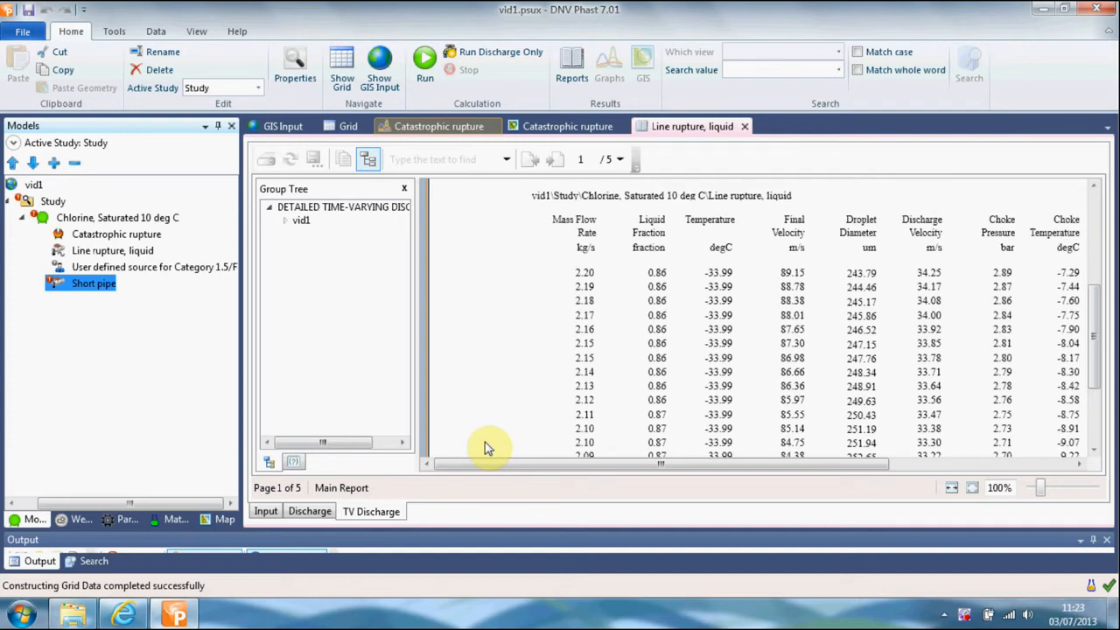
- Rename the time varying line rupture scenario to "Line rupture, liquid-time varying ot needed"
{"action": "left_click", "coordinate": [179, 269]}
{"action": "left_click", "coordinate": [142, 250]}
{"action": "right_click", "coordinate": [142, 250]}
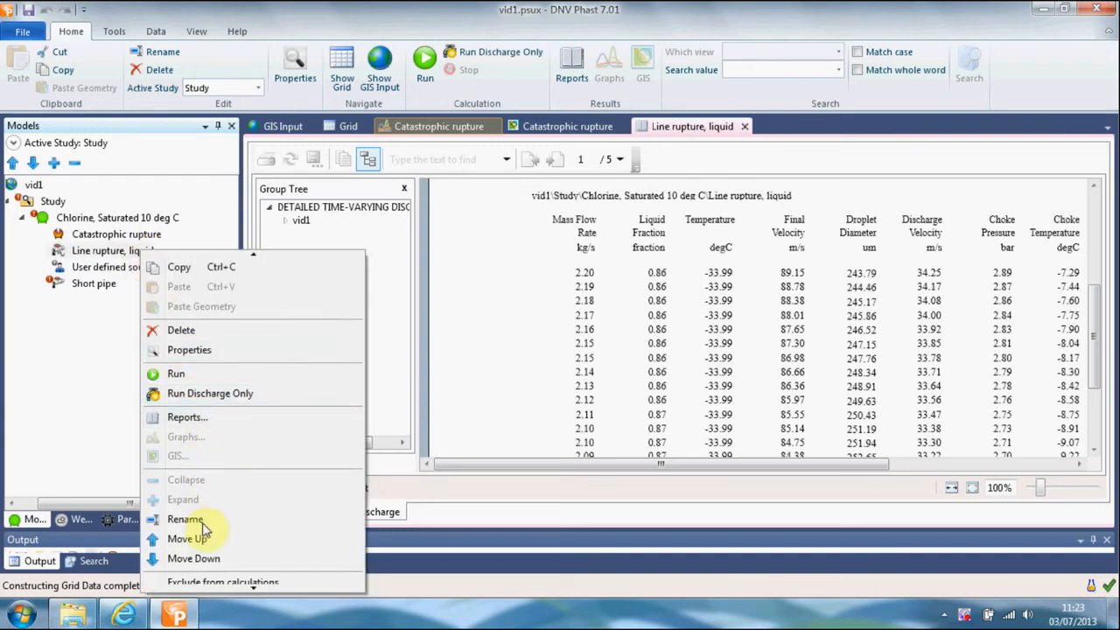
{"action": "left_click", "coordinate": [187, 519]}
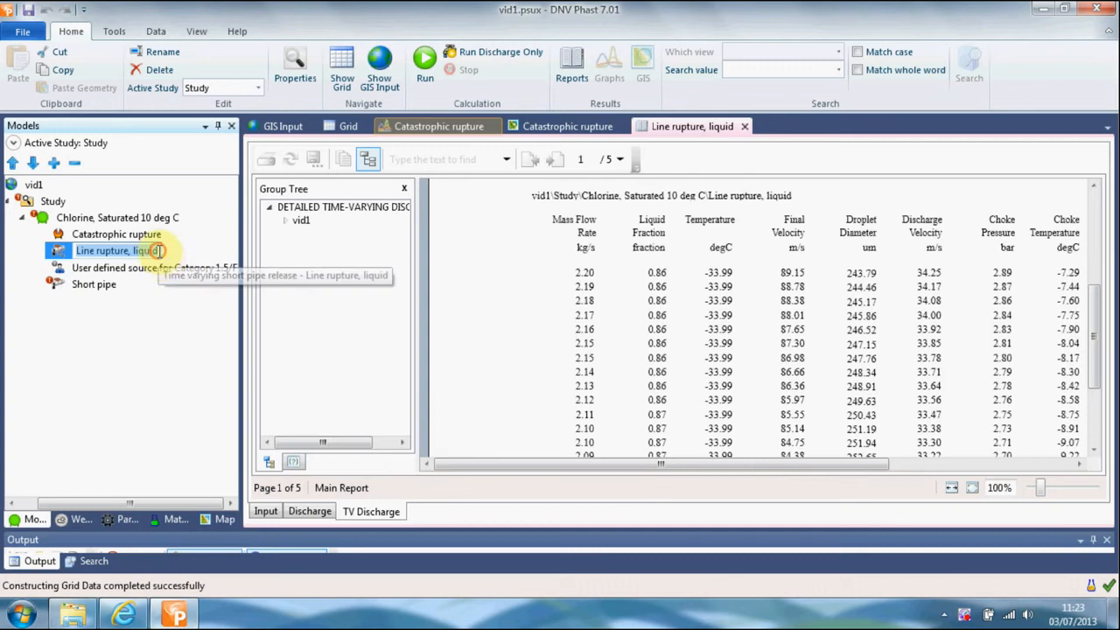
{"action": "left_click", "coordinate": [159, 251]}
{"action": "type", "text": "-tme"}
{"action": "key", "text": "BackSpace"}
{"action": "key", "text": "BackSpace"}
{"action": "type", "text": "ime varying ot needed"}
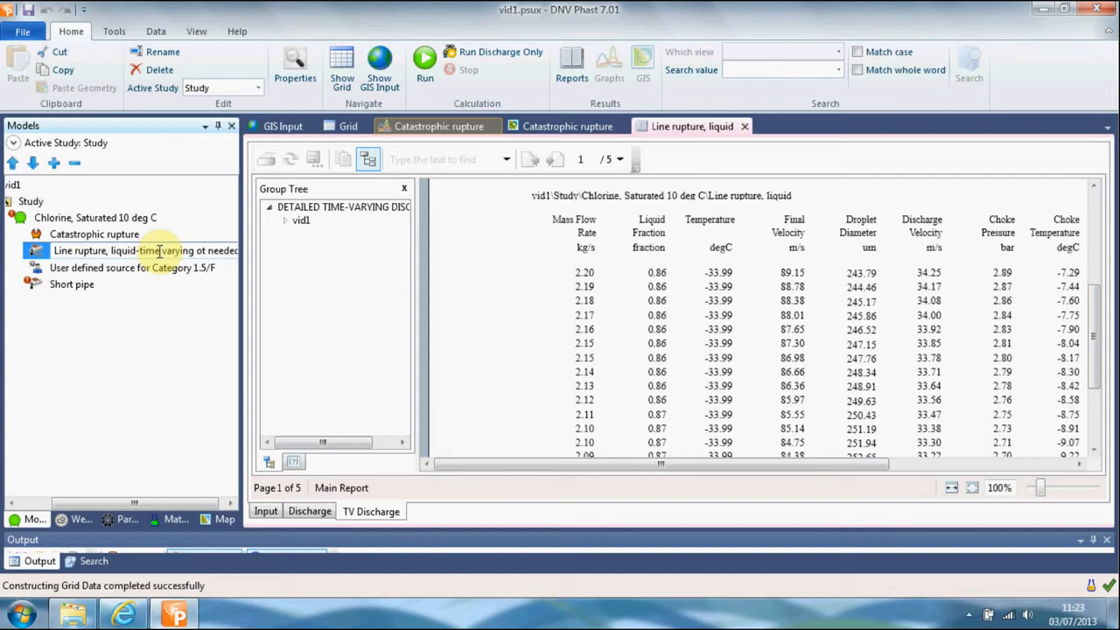
{"action": "key", "text": "Return"}
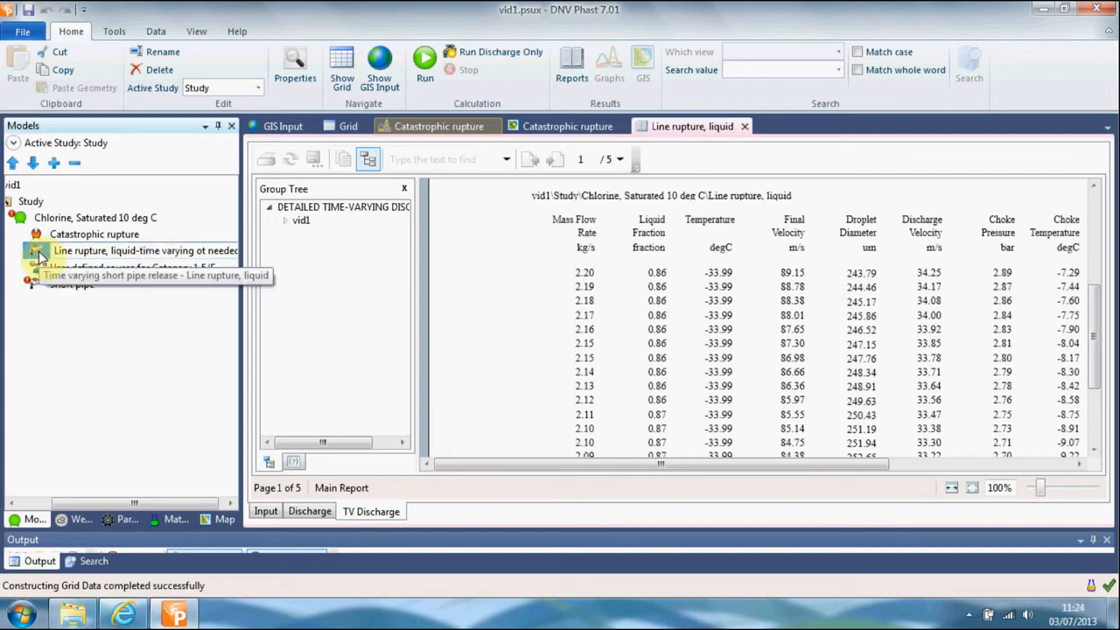
- Exclude the time varying liquid line rupture scenario from the calculations
{"action": "right_click", "coordinate": [39, 253]}
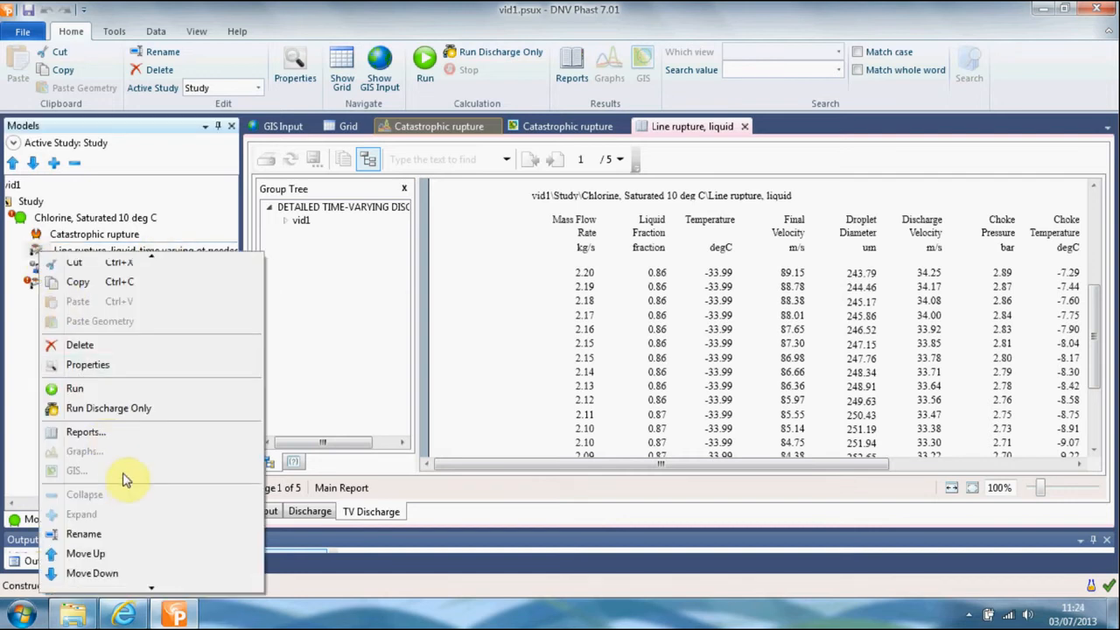
{"action": "mouse_move", "coordinate": [154, 588]}
{"action": "left_click", "coordinate": [155, 556]}
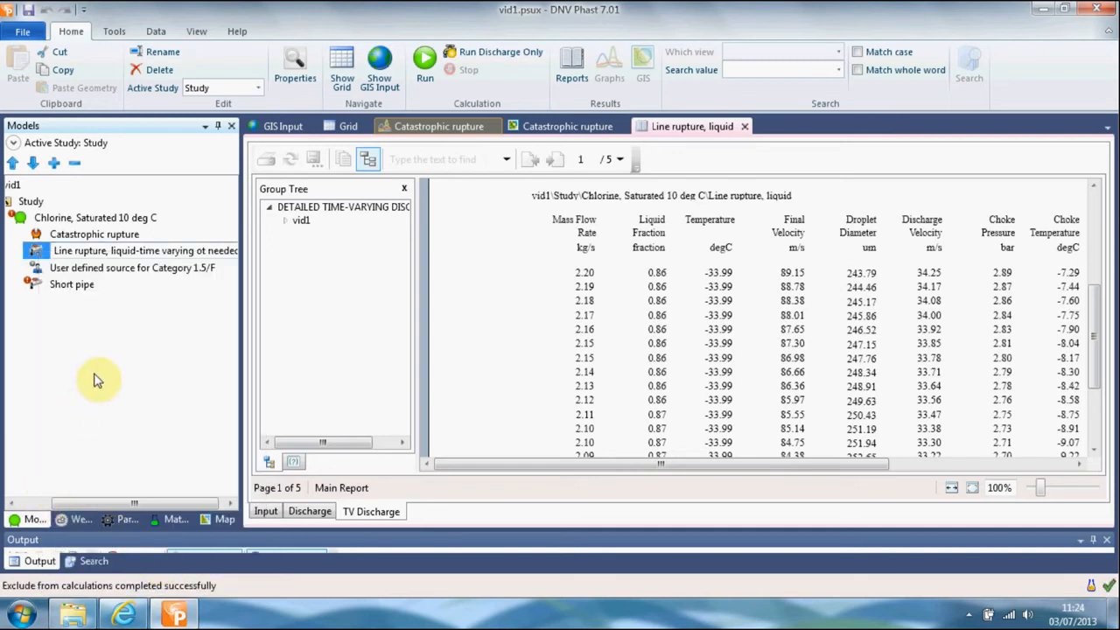
{"action": "left_click", "coordinate": [113, 267]}
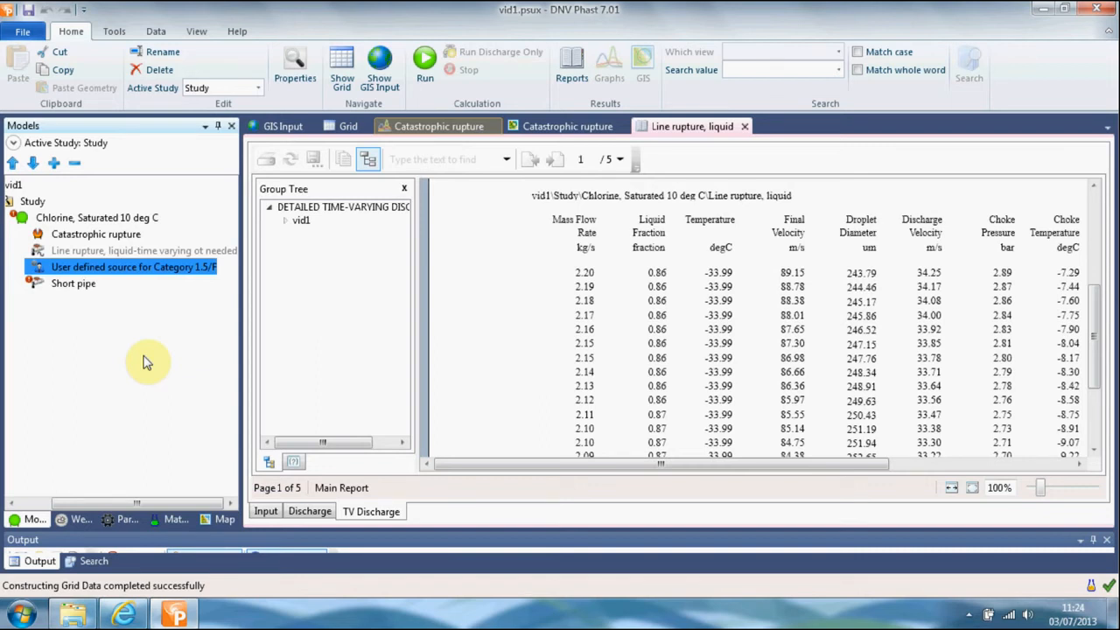
- Rename the short pipe scenario to "Line rupture, liquid"
{"action": "right_click", "coordinate": [73, 291]}
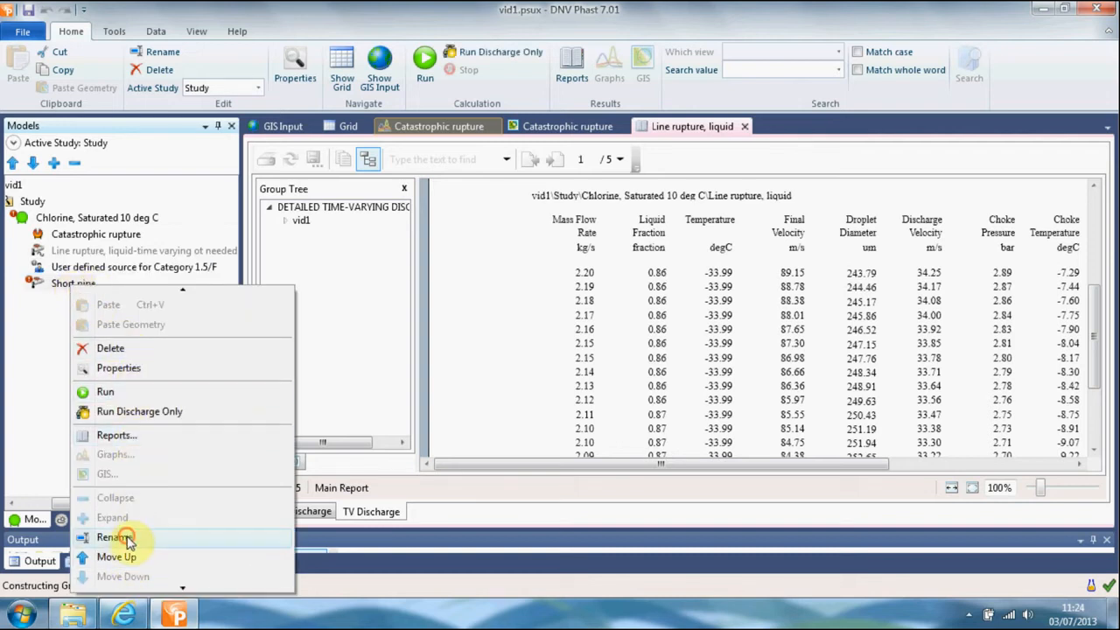
{"action": "left_click", "coordinate": [125, 536]}
{"action": "type", "text": "Lin"}
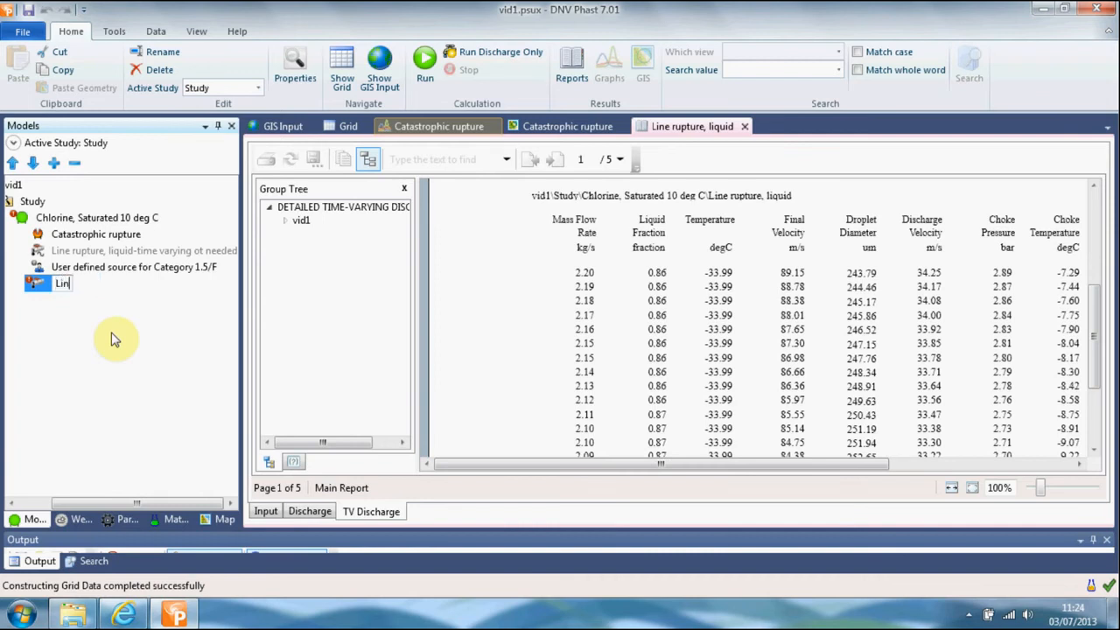
{"action": "type", "text": "e rupture, liquid"}
{"action": "key", "text": "Return"}
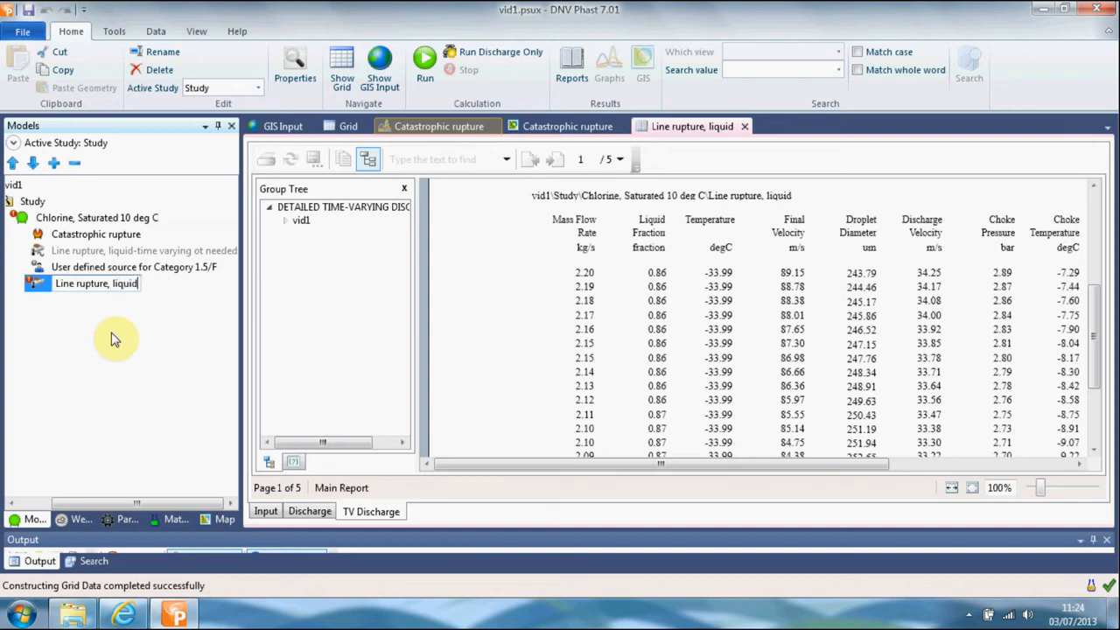
{"action": "left_click", "coordinate": [54, 349]}
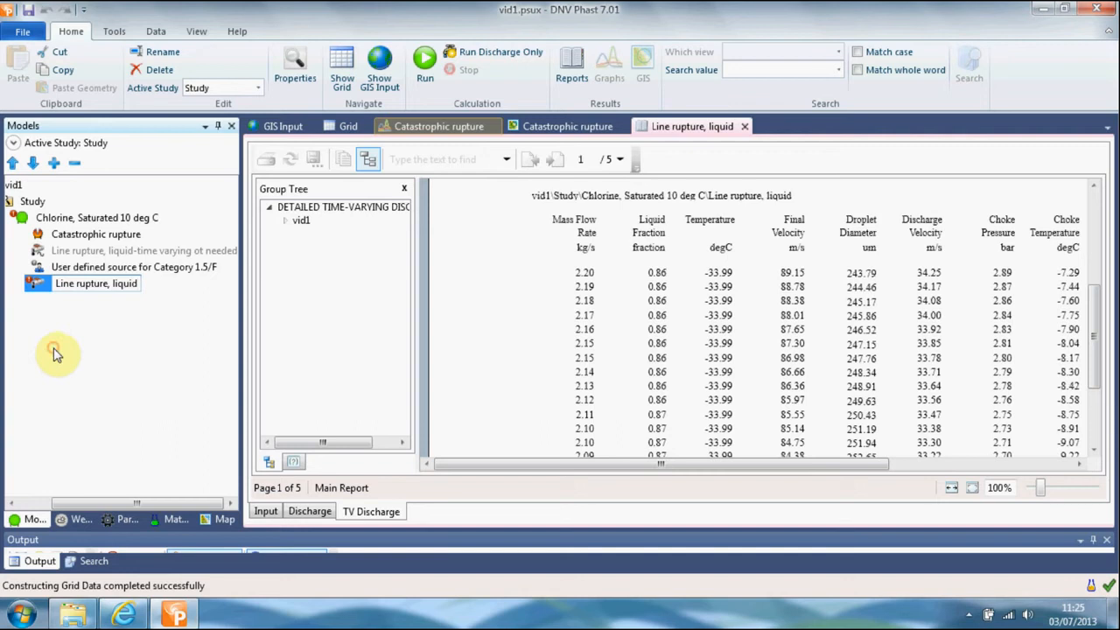
- Set the liquid line rupture's pipe diameter to 25.4 mm, pipe length to 9 m and elevation to 0.1 m
{"action": "left_click", "coordinate": [35, 288]}
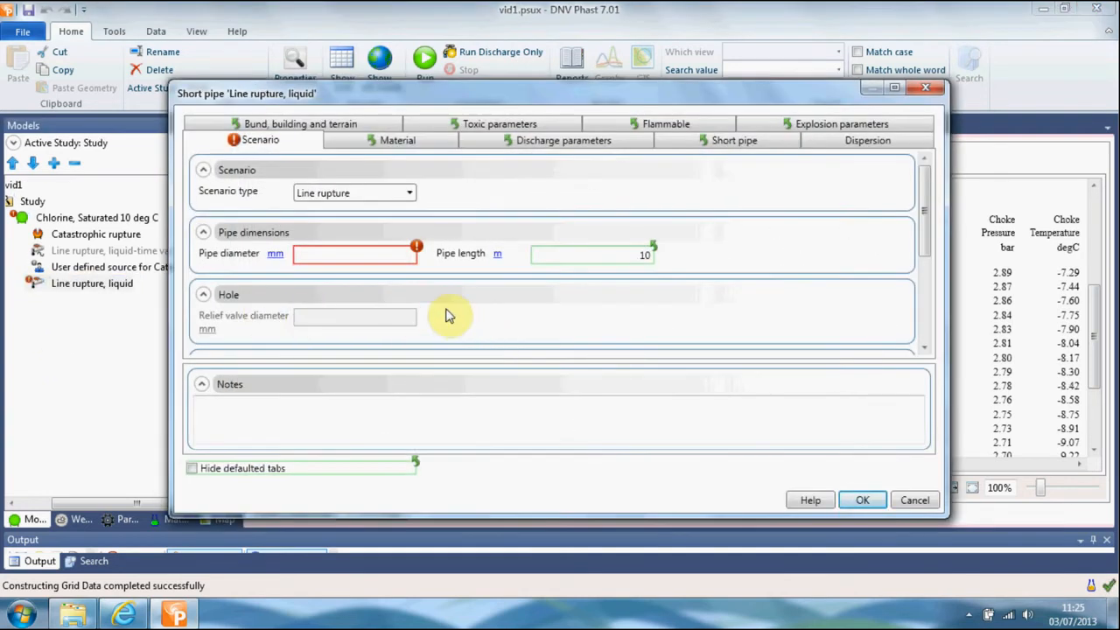
{"action": "left_click", "coordinate": [386, 254]}
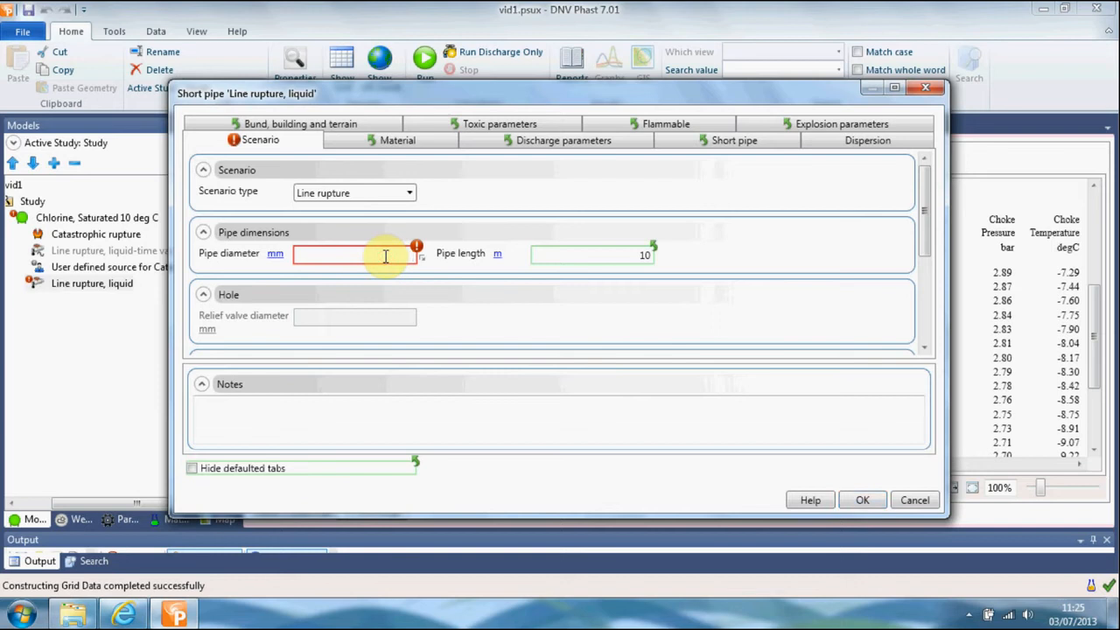
{"action": "type", "text": "25.4"}
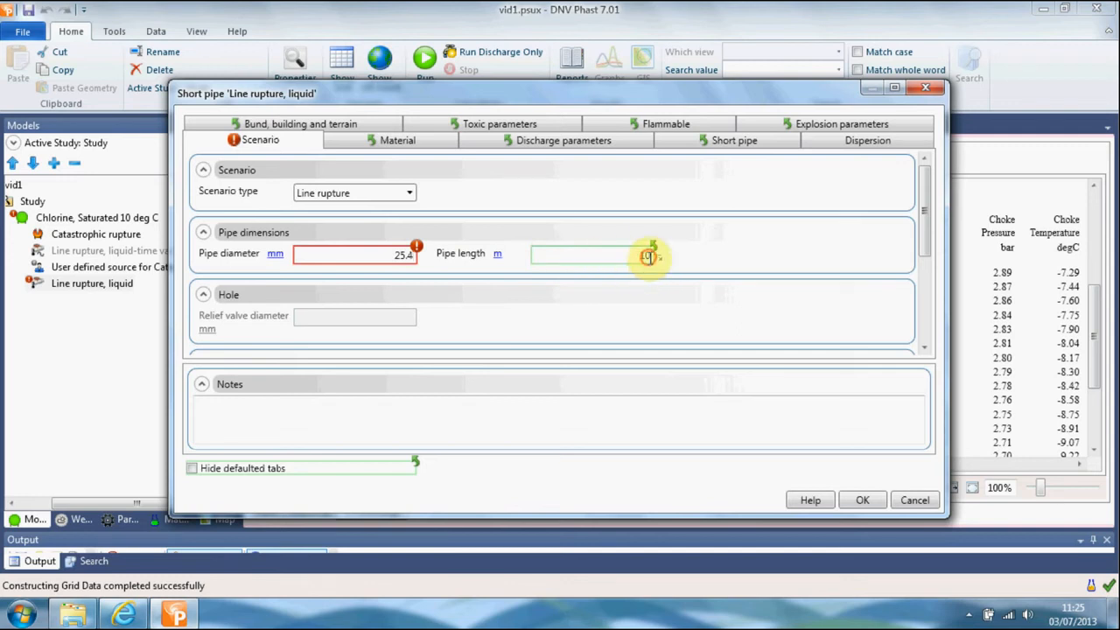
{"action": "left_click", "coordinate": [647, 255]}
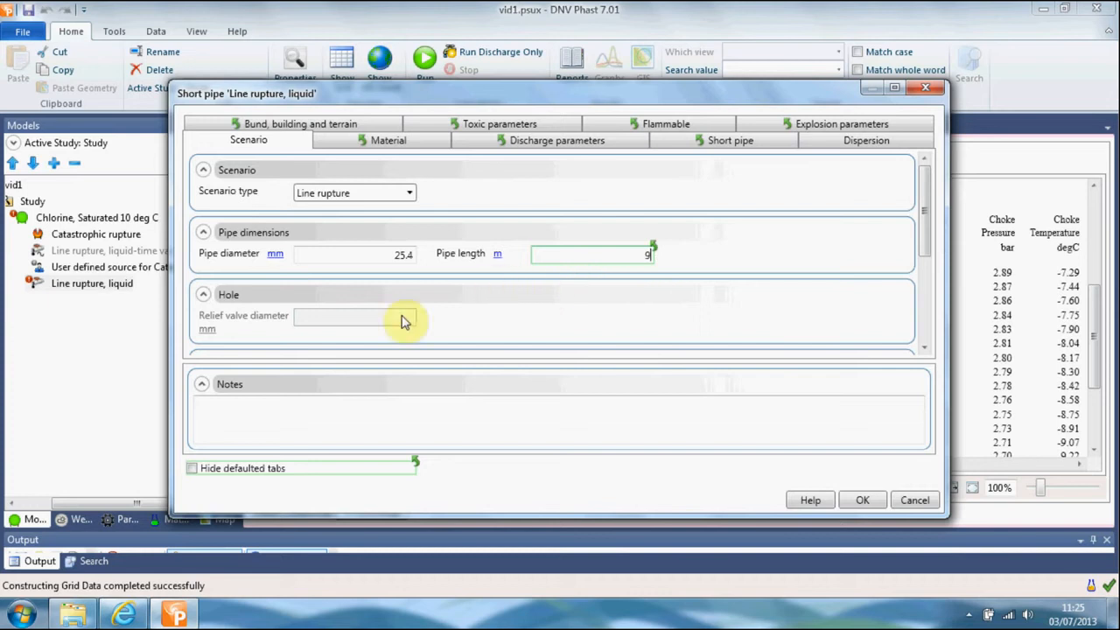
{"action": "left_click_drag", "start_coordinate": [923, 234], "coordinate": [929, 330]}
{"action": "left_click", "coordinate": [645, 201]}
{"action": "type", "text": "1"}
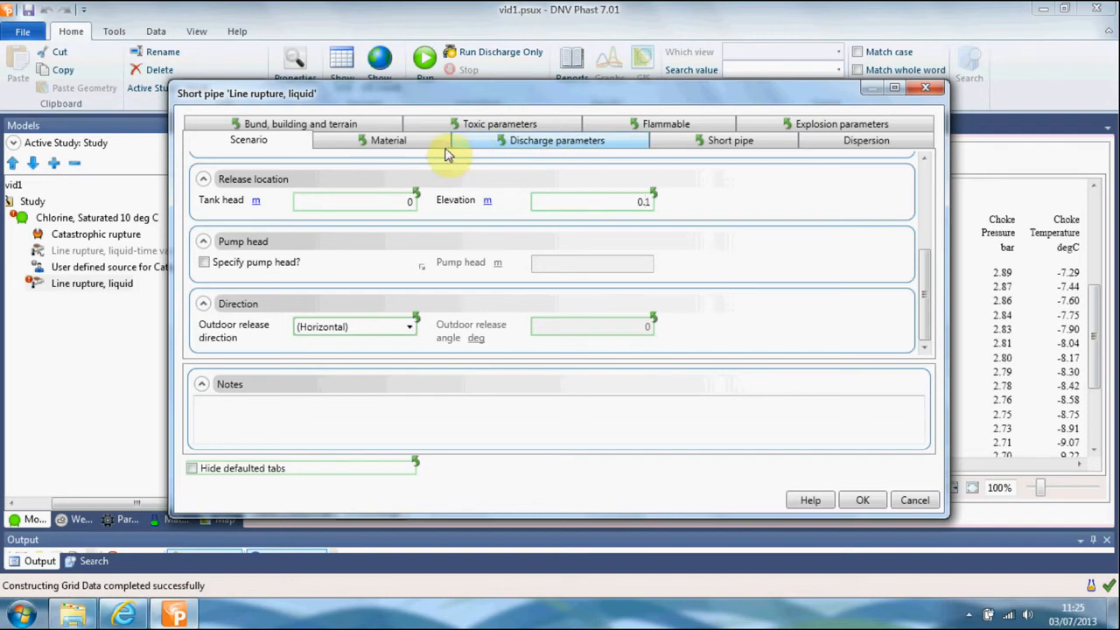
- Check the released phase in the material settings, set the frequency of bends in the pipe to 0.11 /m and accept the scenario
{"action": "left_click", "coordinate": [398, 143]}
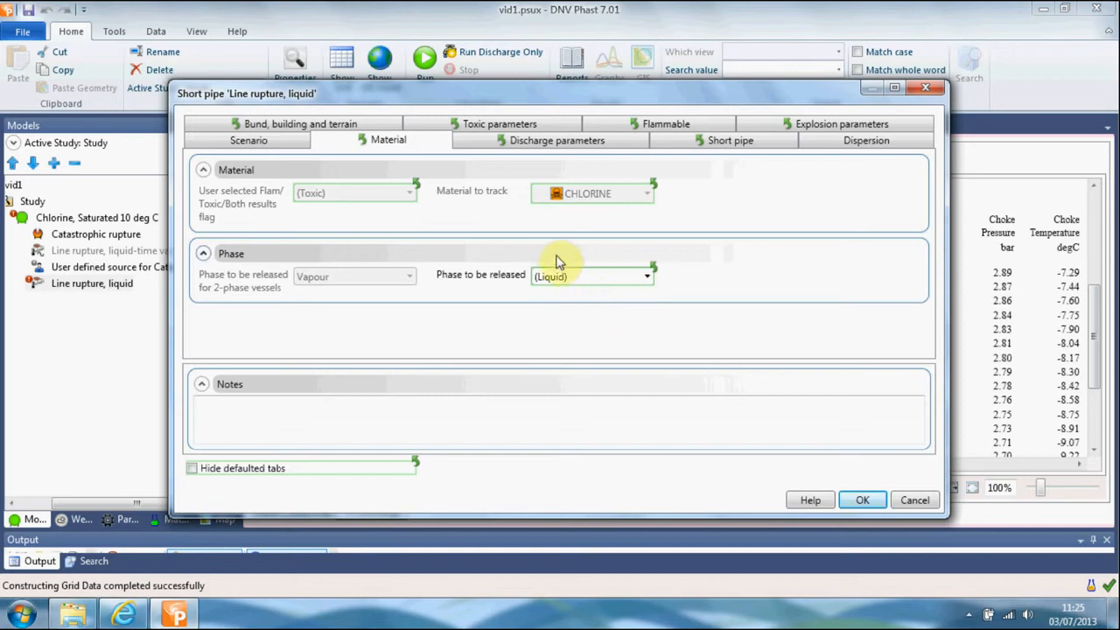
{"action": "left_click", "coordinate": [715, 147]}
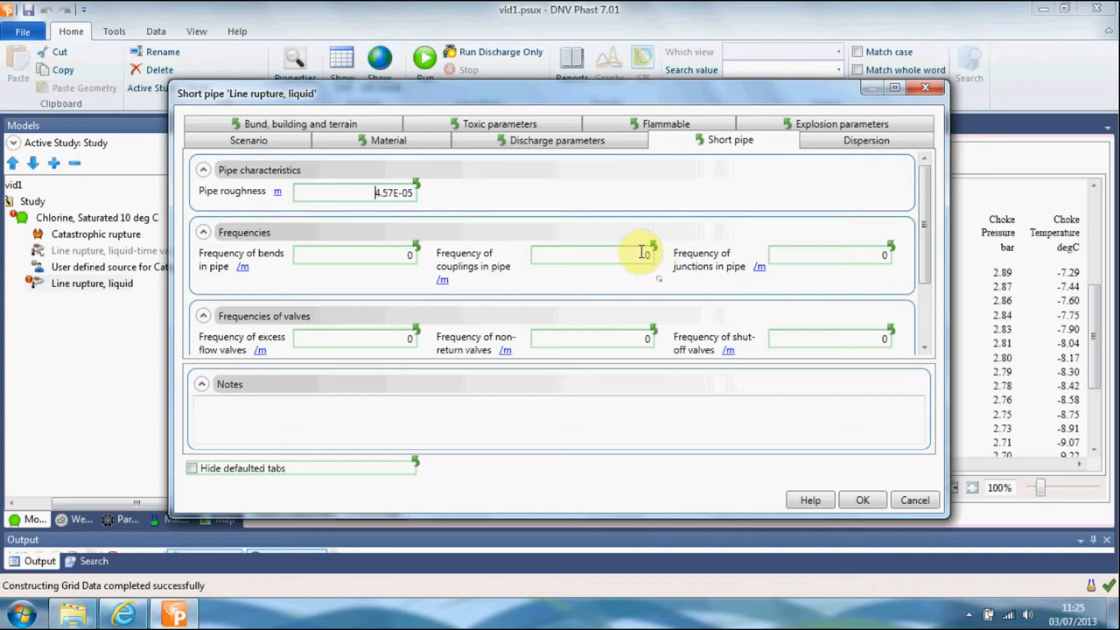
{"action": "left_click", "coordinate": [412, 254]}
{"action": "type", "text": ".11"}
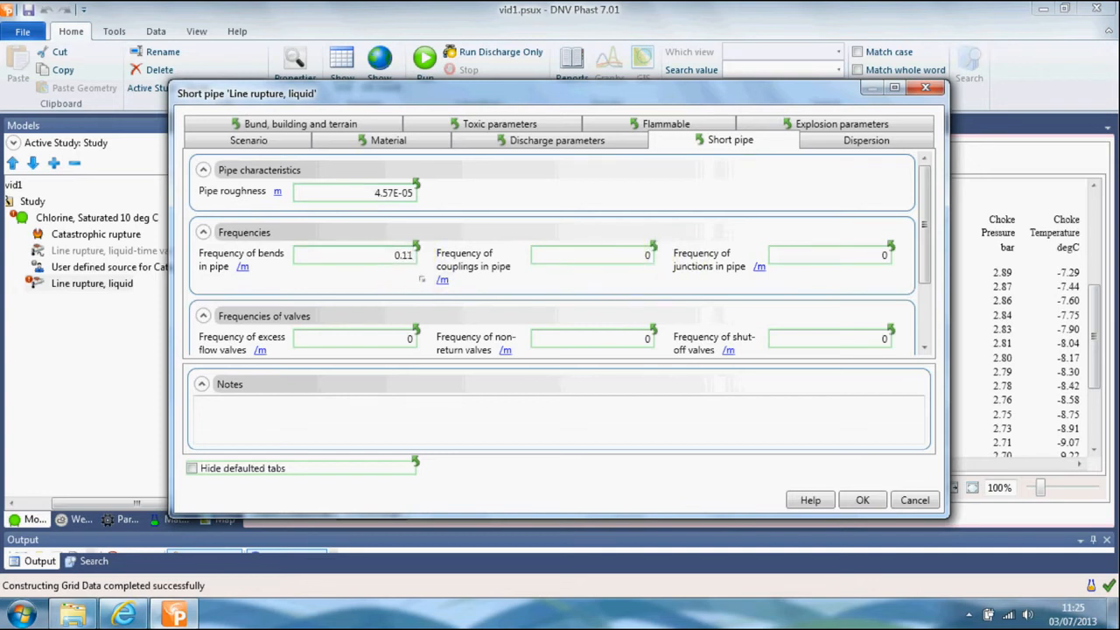
{"action": "left_click", "coordinate": [861, 500]}
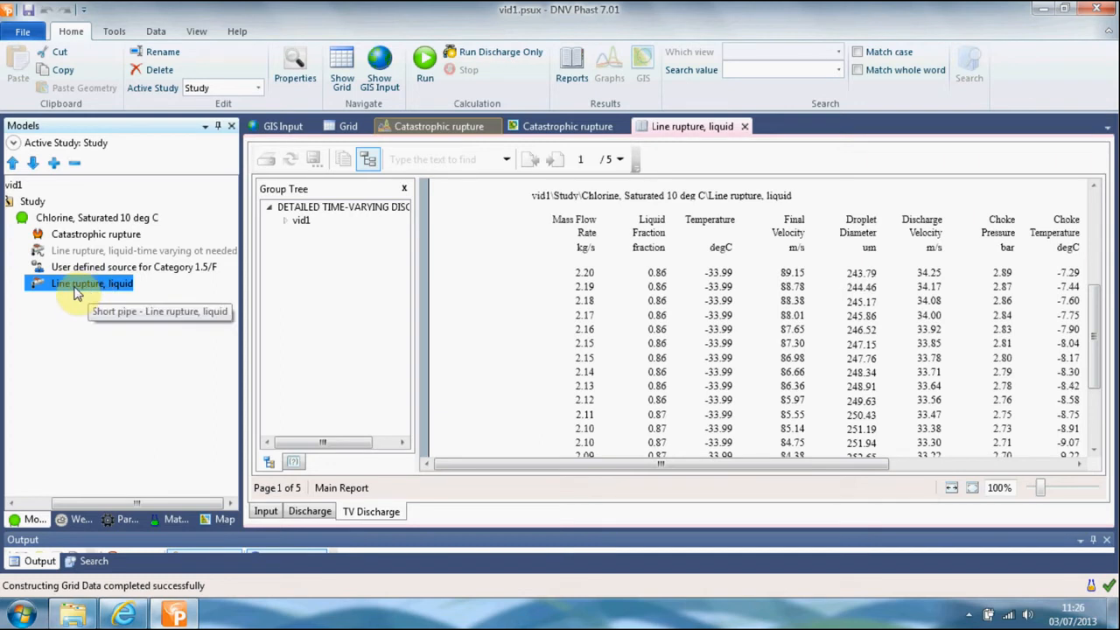
- Run the liquid line rupture scenario and plot its graphs for Category 1.5/F, 1.5/D and 5/D
{"action": "left_click", "coordinate": [425, 77]}
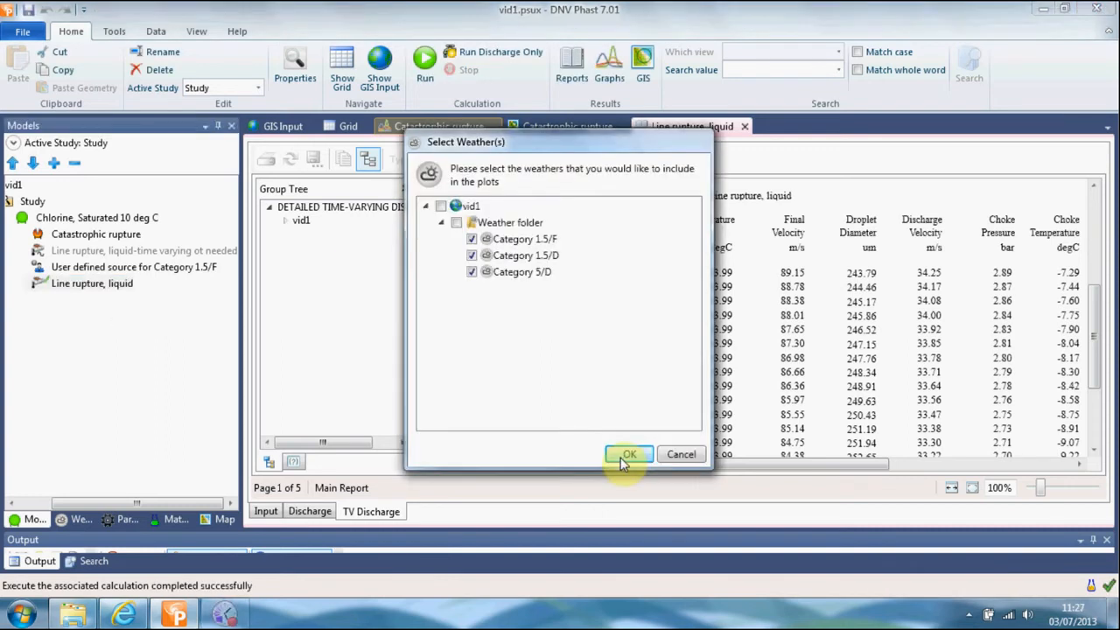
{"action": "left_click", "coordinate": [626, 458]}
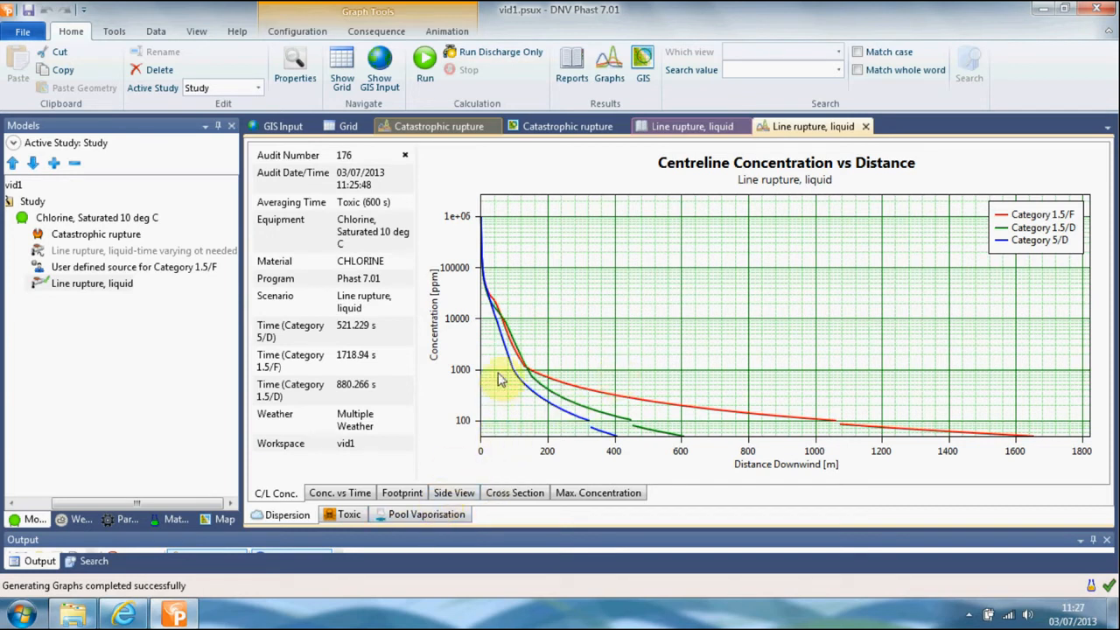
- Generate the liquid line rupture's reports and read through the commentary report's release segment details
{"action": "left_click", "coordinate": [576, 68]}
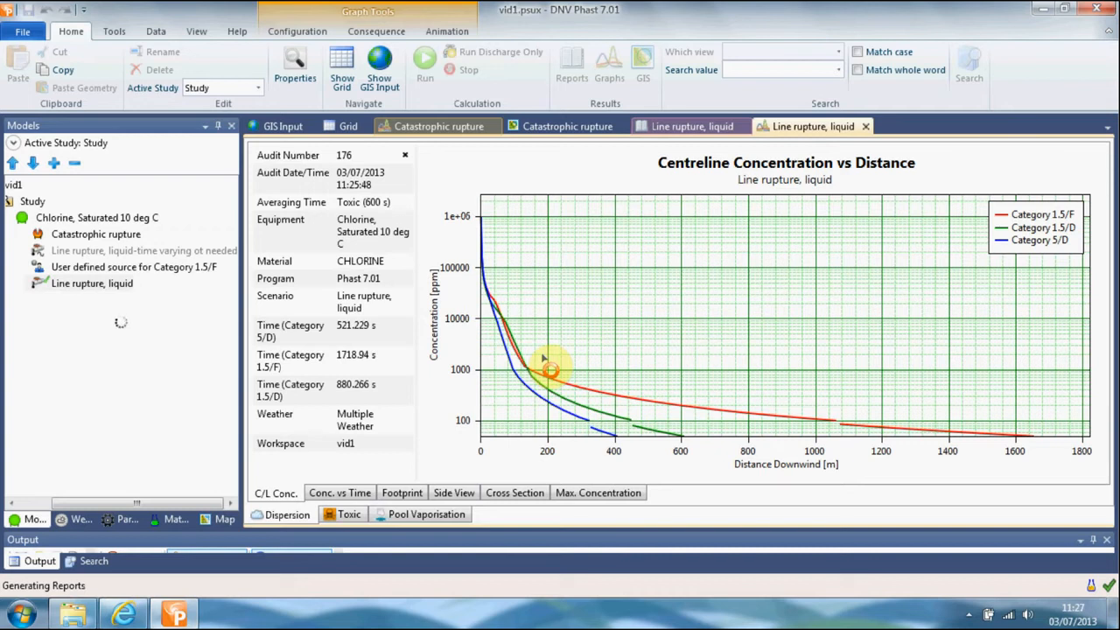
{"action": "left_click", "coordinate": [466, 514]}
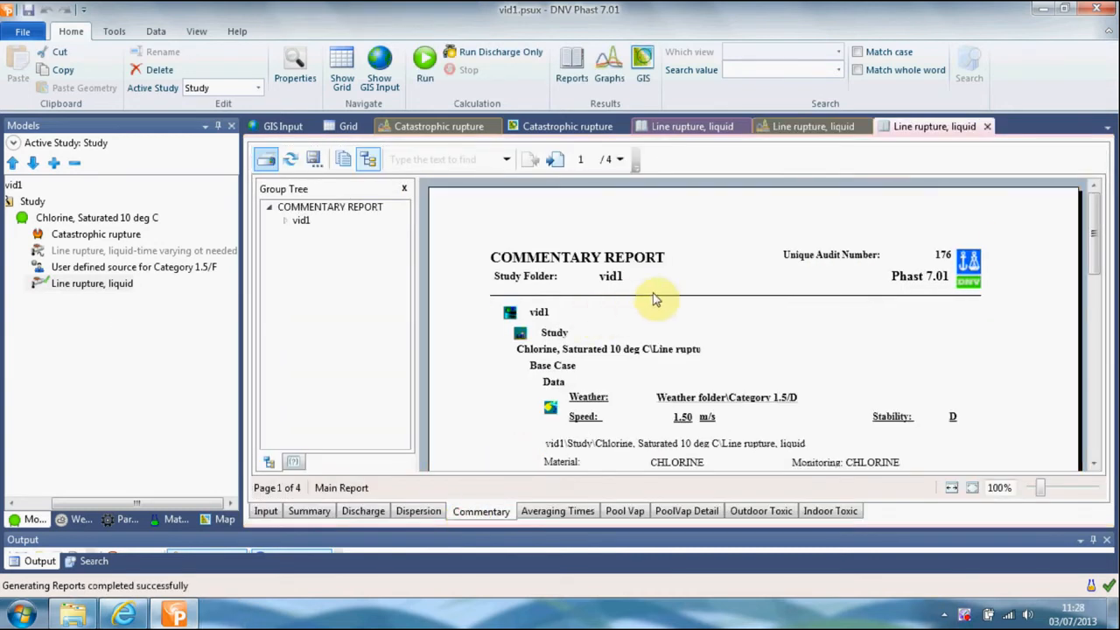
{"action": "left_click_drag", "start_coordinate": [1098, 248], "coordinate": [1102, 350]}
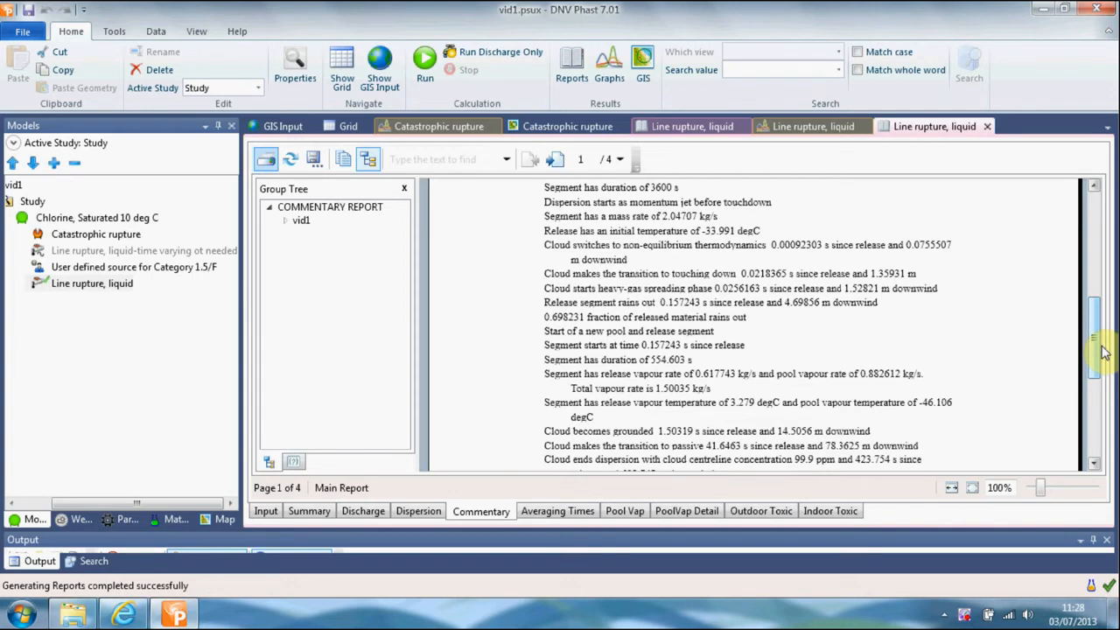
- View the liquid line rupture's toxic lethality graph and plot its cloud footprint on the GIS map for the selected weathers
{"action": "left_click", "coordinate": [813, 127]}
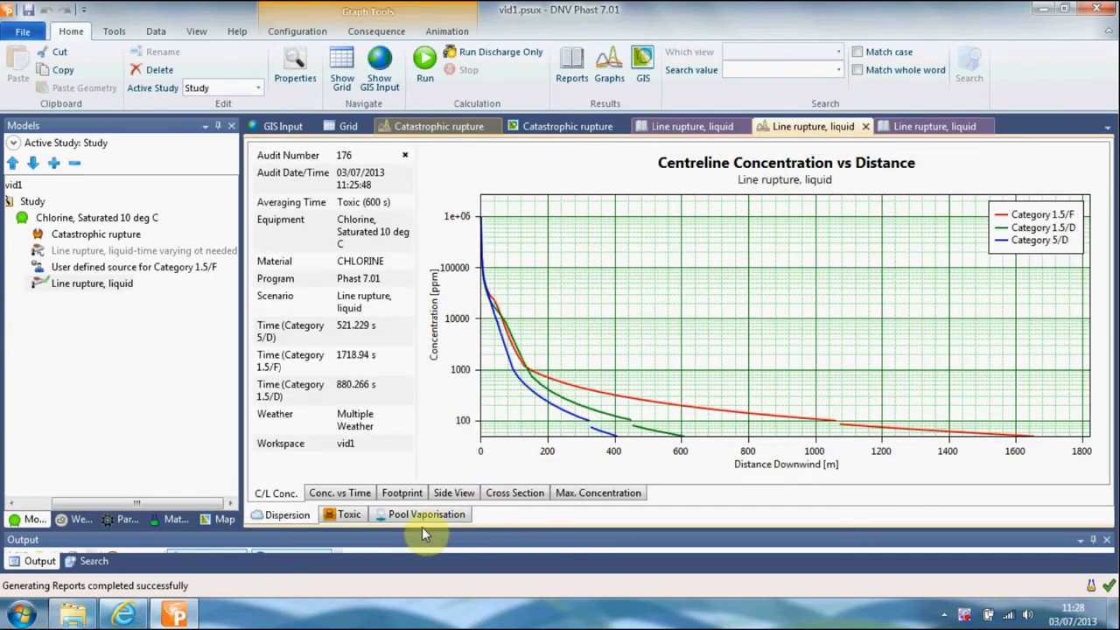
{"action": "left_click", "coordinate": [353, 518]}
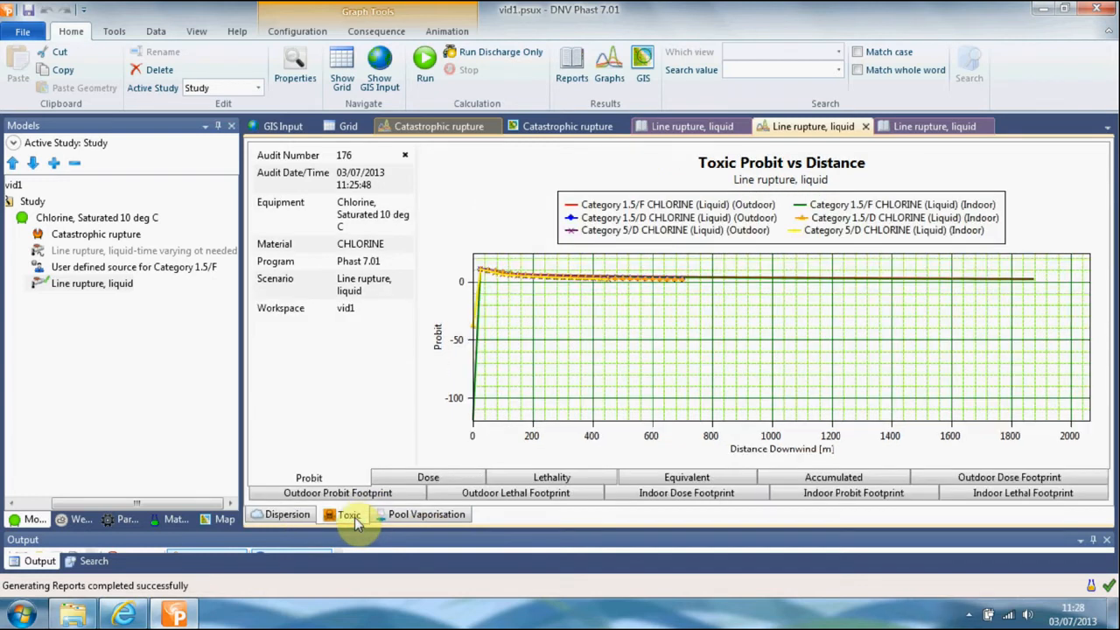
{"action": "left_click", "coordinate": [535, 481]}
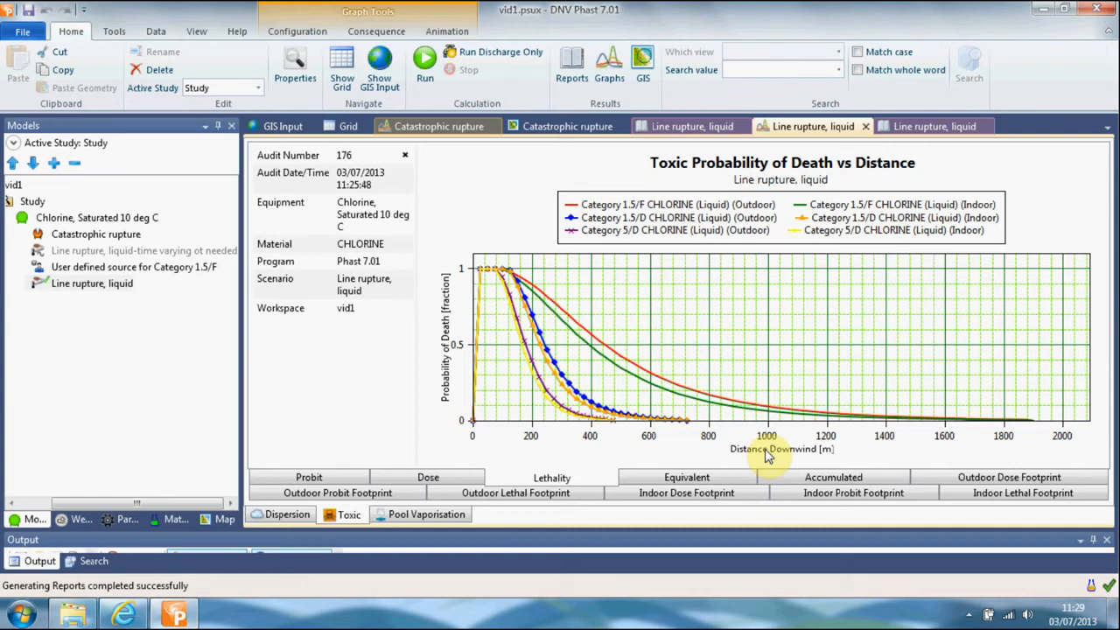
{"action": "left_click", "coordinate": [650, 66]}
{"action": "left_click", "coordinate": [629, 455]}
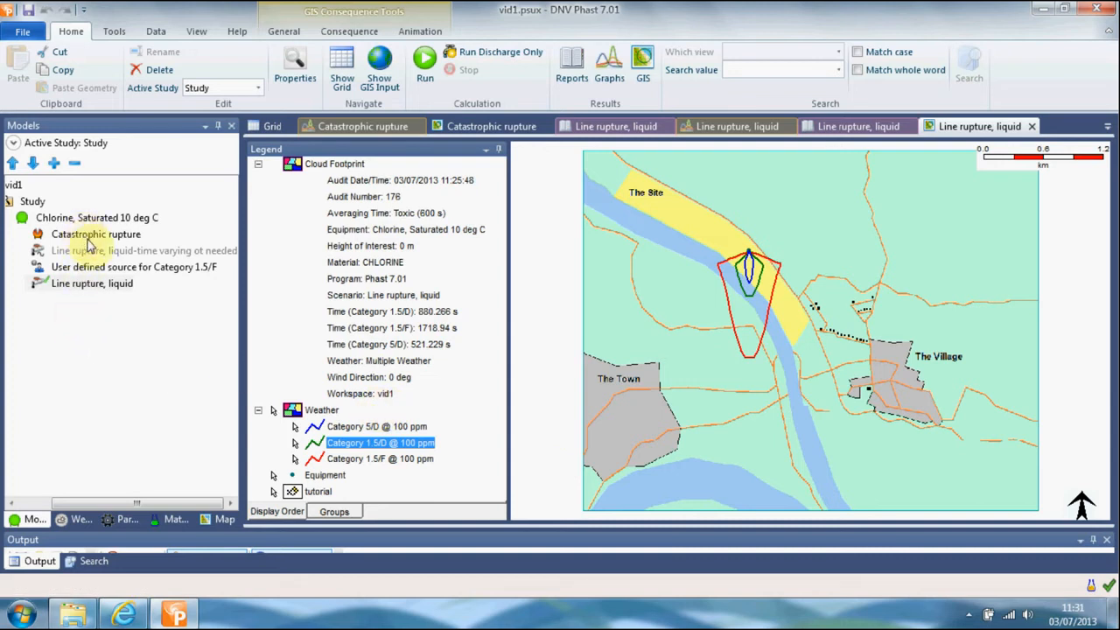
- Duplicate the liquid line rupture short pipe scenario under the chlorine pressure vessel
{"action": "right_click", "coordinate": [95, 287]}
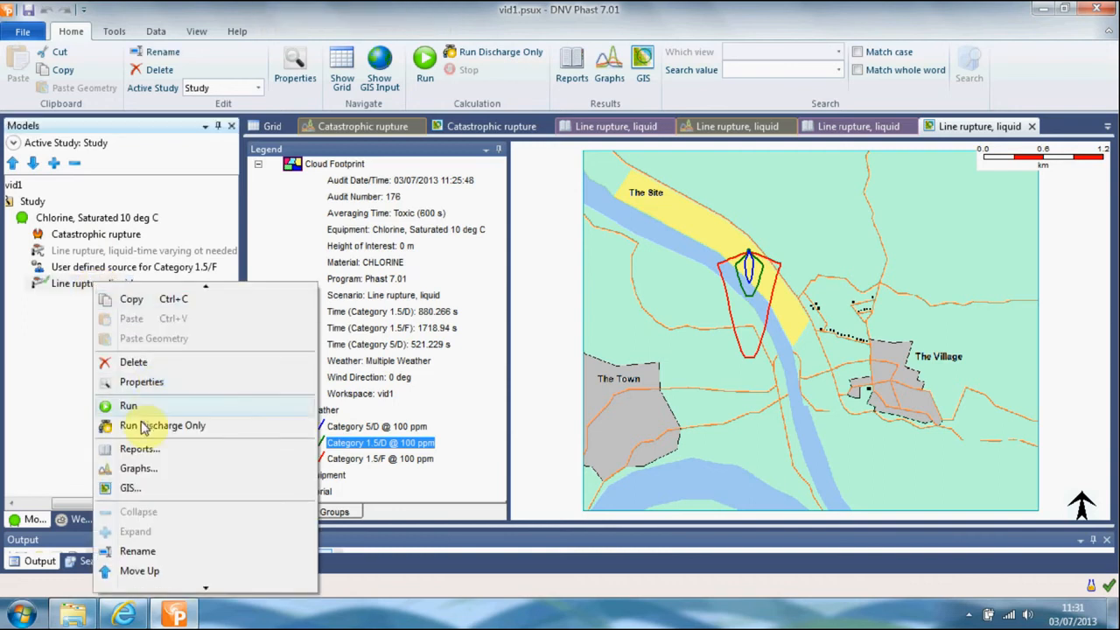
{"action": "left_click", "coordinate": [142, 300]}
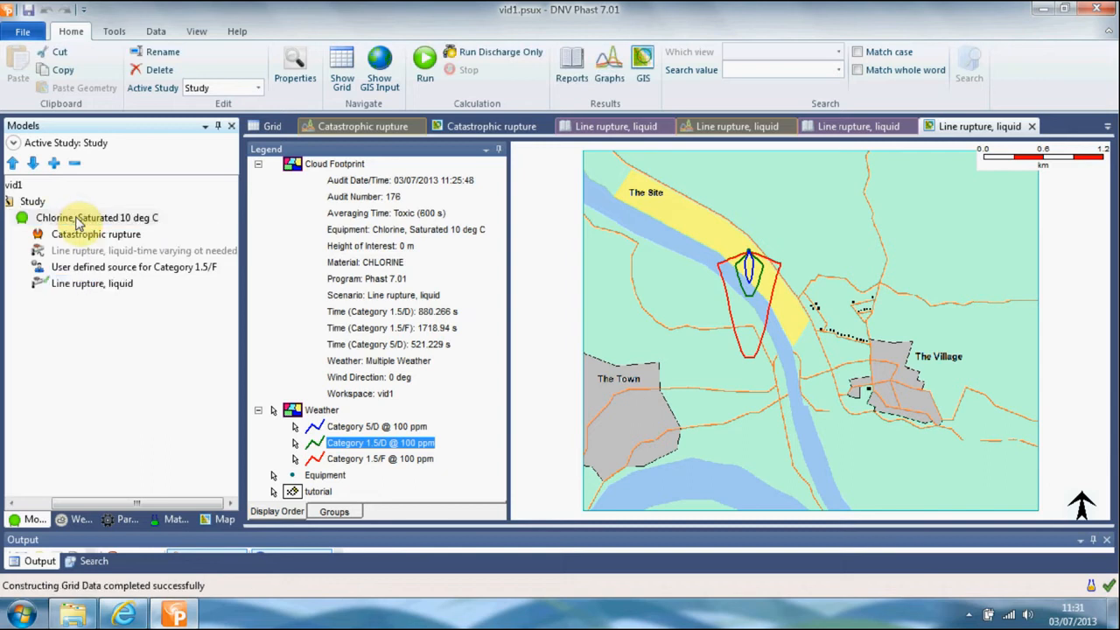
{"action": "right_click", "coordinate": [78, 220]}
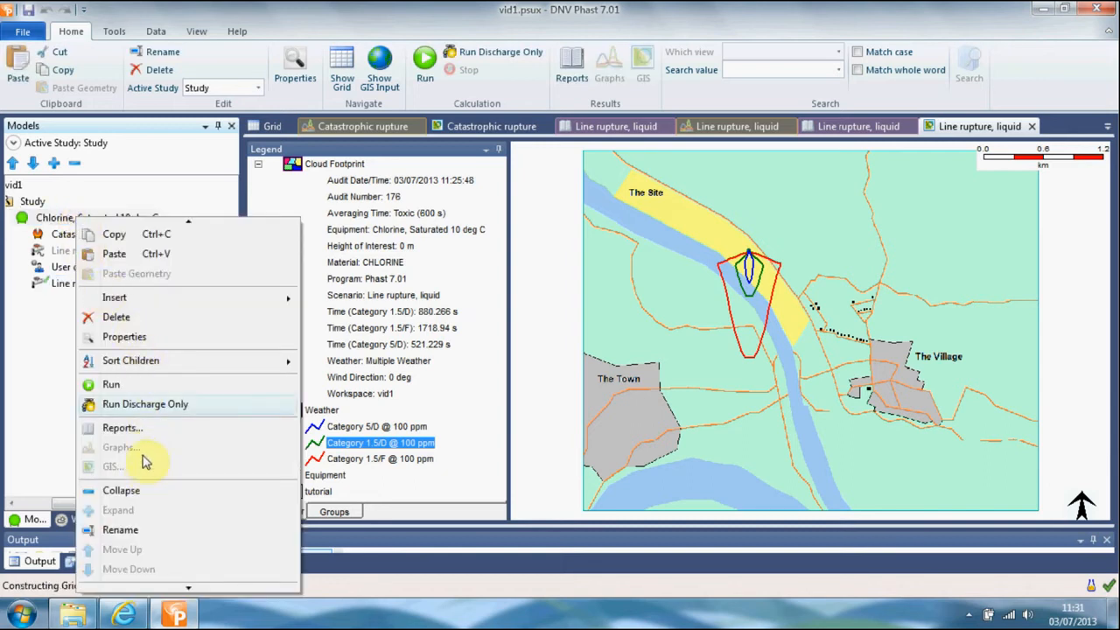
{"action": "left_click", "coordinate": [119, 253]}
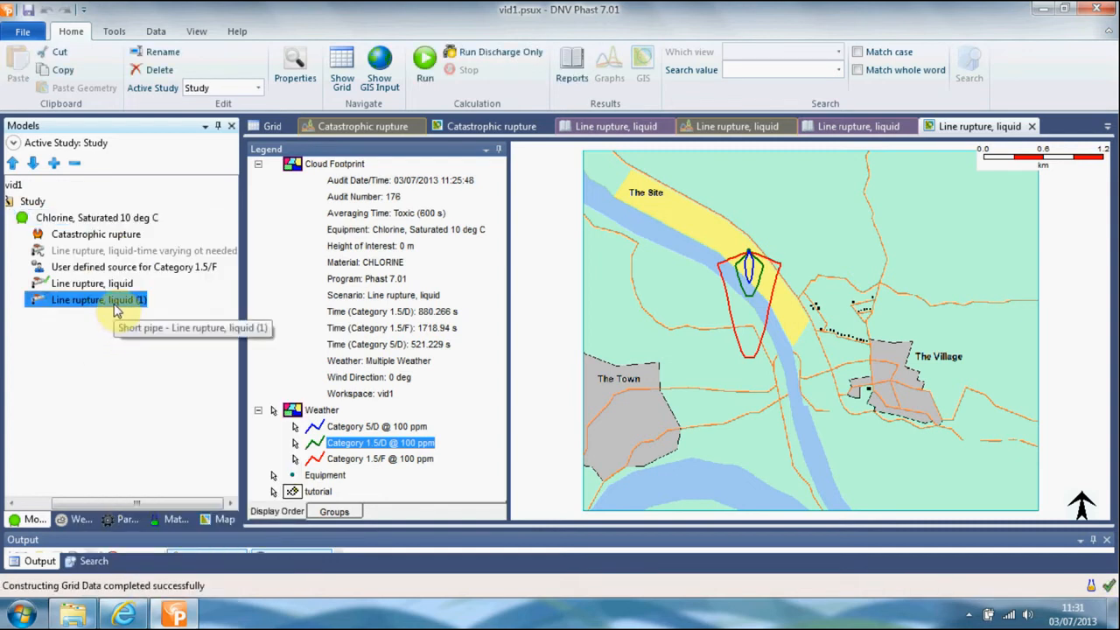
- Rename the copied short pipe scenario to "Line rupture, vapour"
{"action": "right_click", "coordinate": [114, 308]}
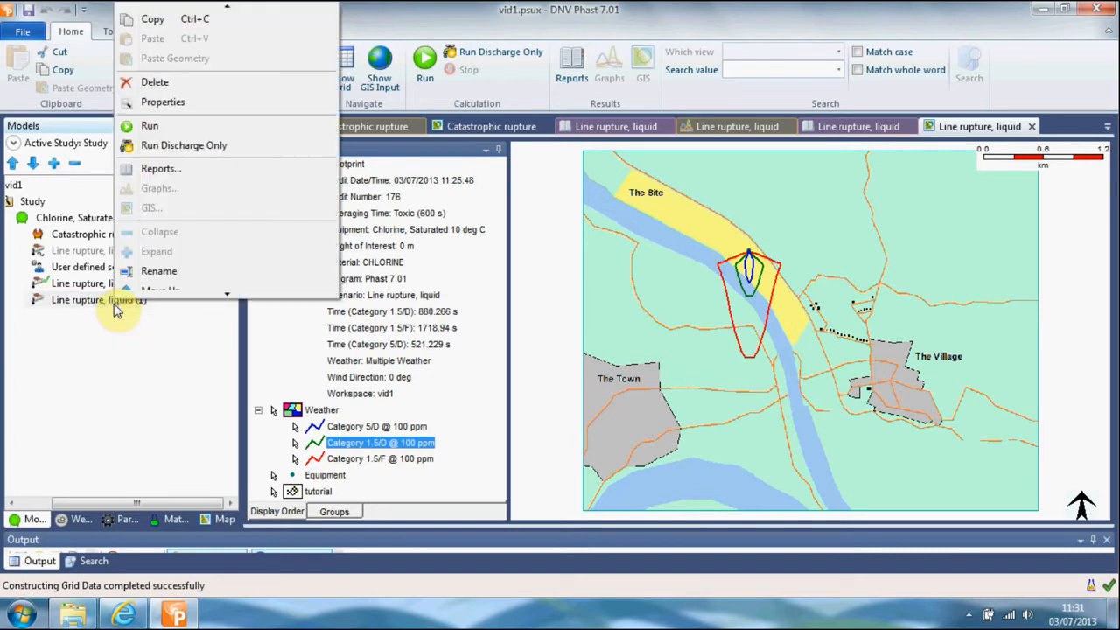
{"action": "left_click", "coordinate": [162, 261]}
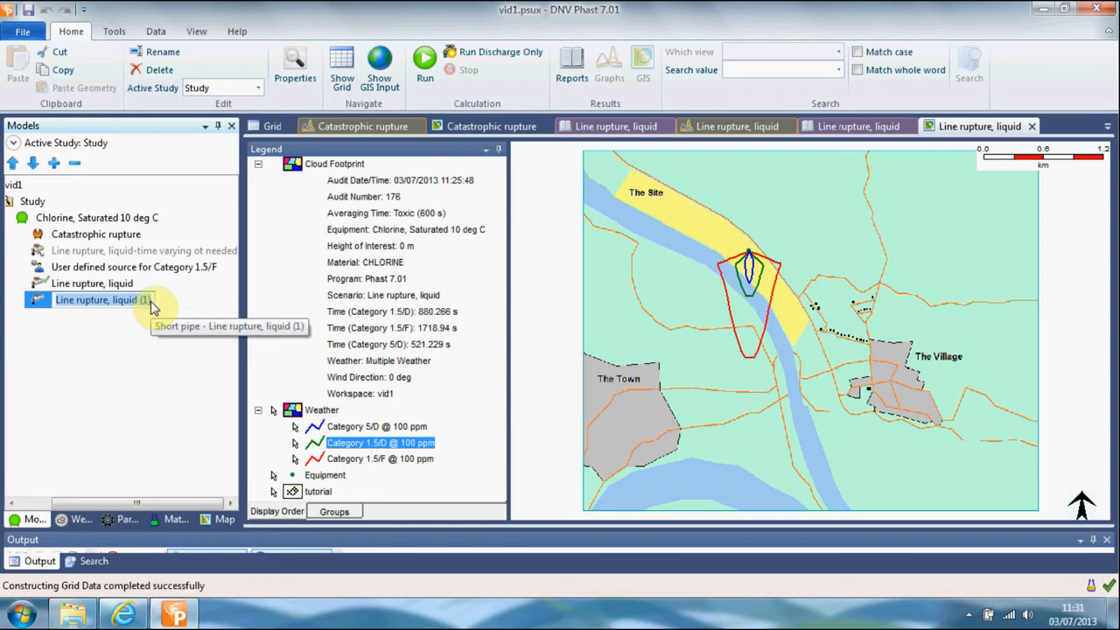
{"action": "key", "text": "BackSpace"}
{"action": "key", "text": "BackSpace"}
{"action": "key", "text": "BackSpace"}
{"action": "key", "text": "BackSpace"}
{"action": "key", "text": "BackSpace"}
{"action": "key", "text": "BackSpace"}
{"action": "key", "text": "BackSpace"}
{"action": "key", "text": "BackSpace"}
{"action": "key", "text": "BackSpace"}
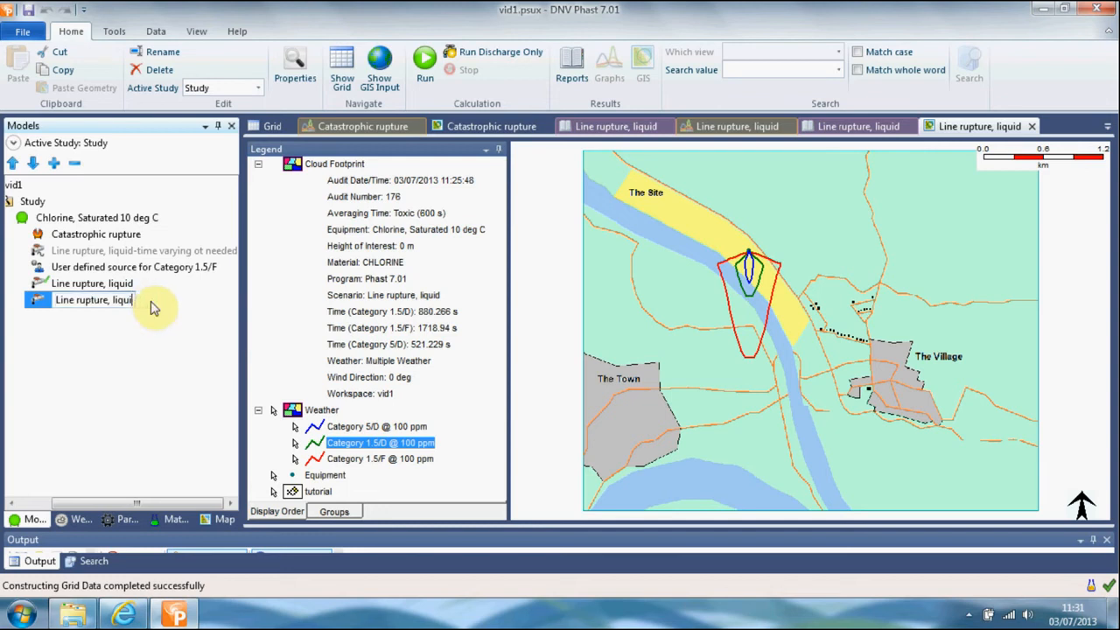
{"action": "key", "text": "BackSpace"}
{"action": "type", "text": "vapour"}
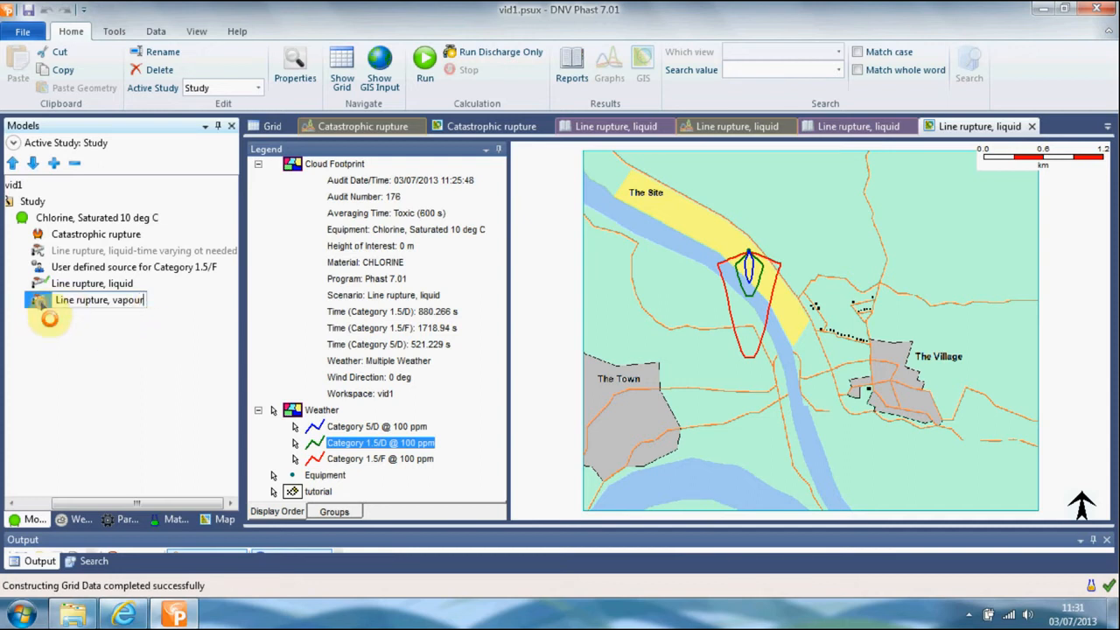
{"action": "key", "text": "Return"}
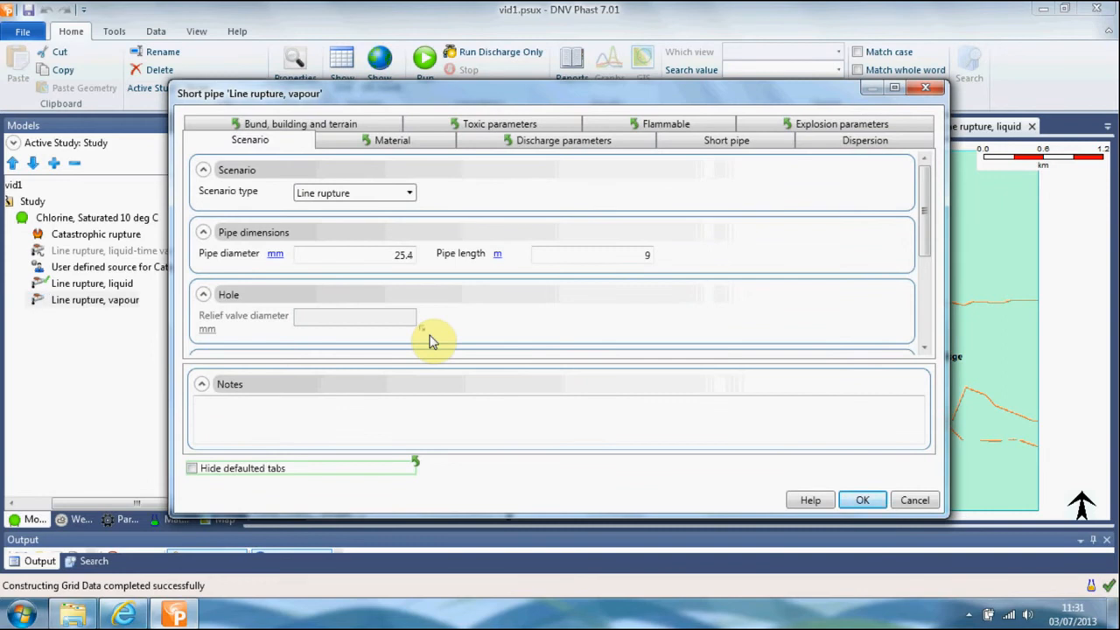
- Set the vapour line rupture's pipe diameter to 50.8 mm and its pipe length to 13 m
{"action": "left_click", "coordinate": [409, 255]}
{"action": "key", "text": "BackSpace"}
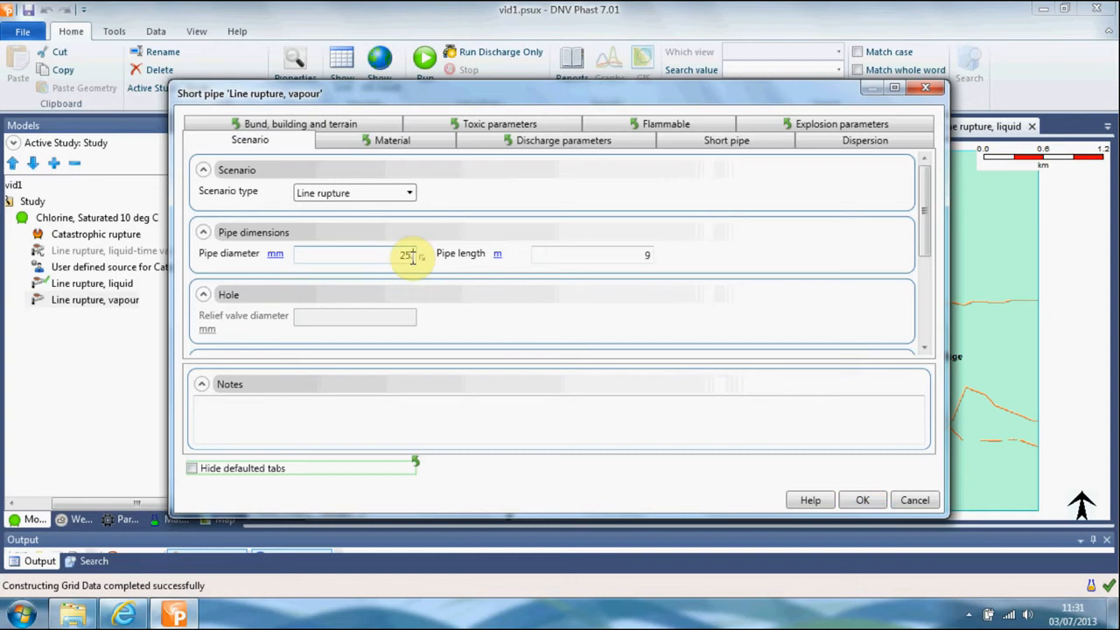
{"action": "type", "text": "50.8"}
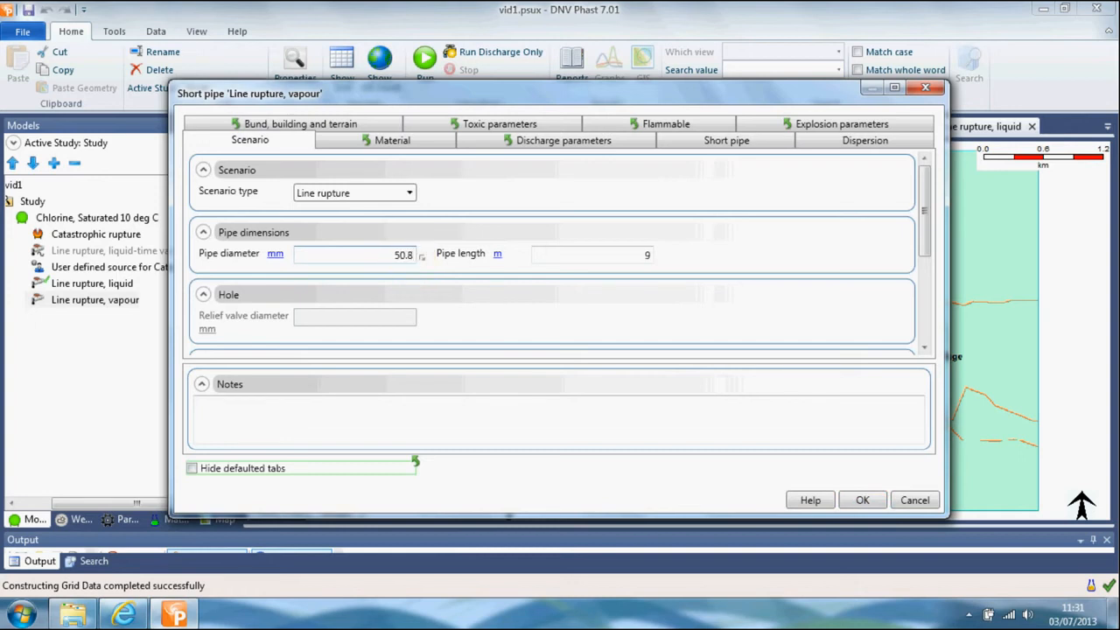
{"action": "left_click", "coordinate": [649, 255]}
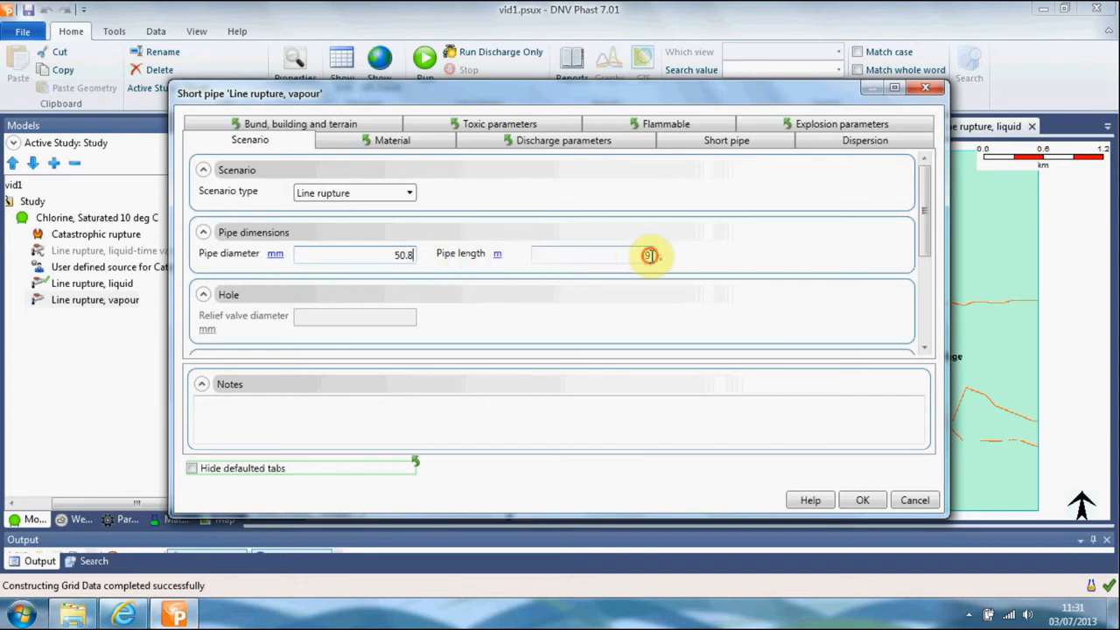
{"action": "type", "text": "13"}
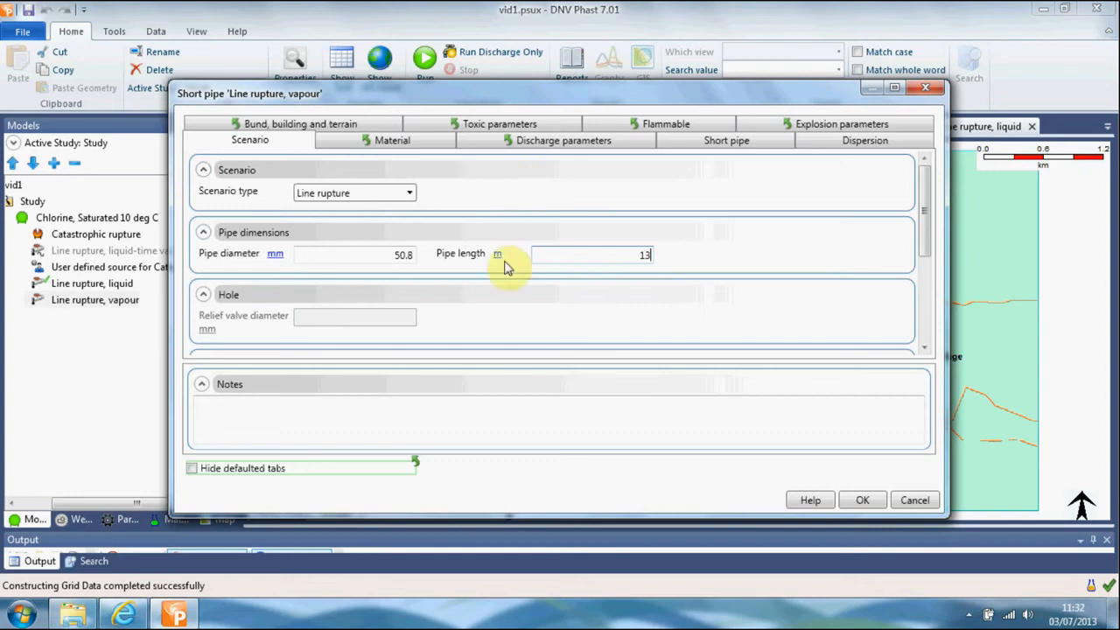
- Set the vapour line rupture's release elevation to 1 m and its outdoor release direction to Down - impinging on the ground
{"action": "left_click_drag", "start_coordinate": [925, 233], "coordinate": [943, 278]}
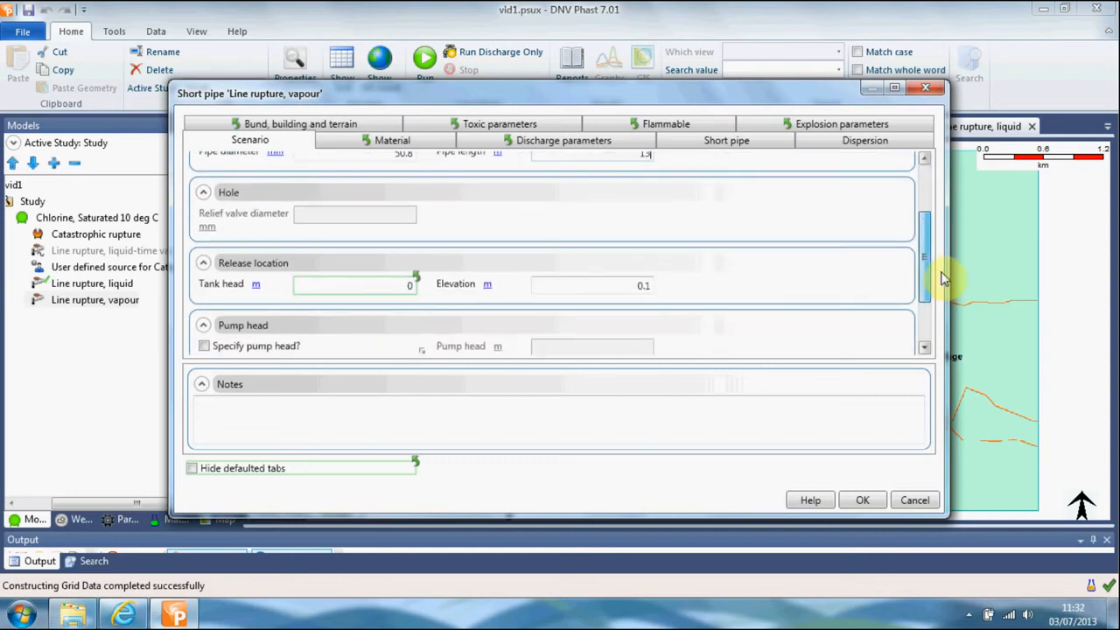
{"action": "scroll", "coordinate": [943, 278], "scroll_direction": "down", "scroll_amount": 3}
{"action": "left_click", "coordinate": [649, 205]}
{"action": "key", "text": "BackSpace"}
{"action": "key", "text": "BackSpace"}
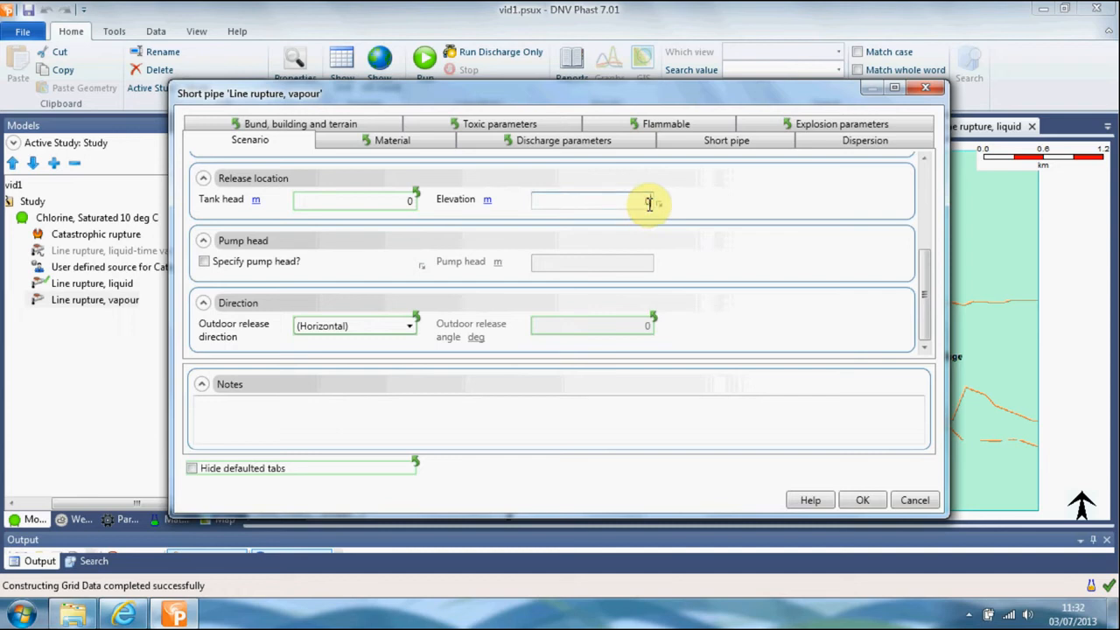
{"action": "key", "text": "BackSpace"}
{"action": "type", "text": "1"}
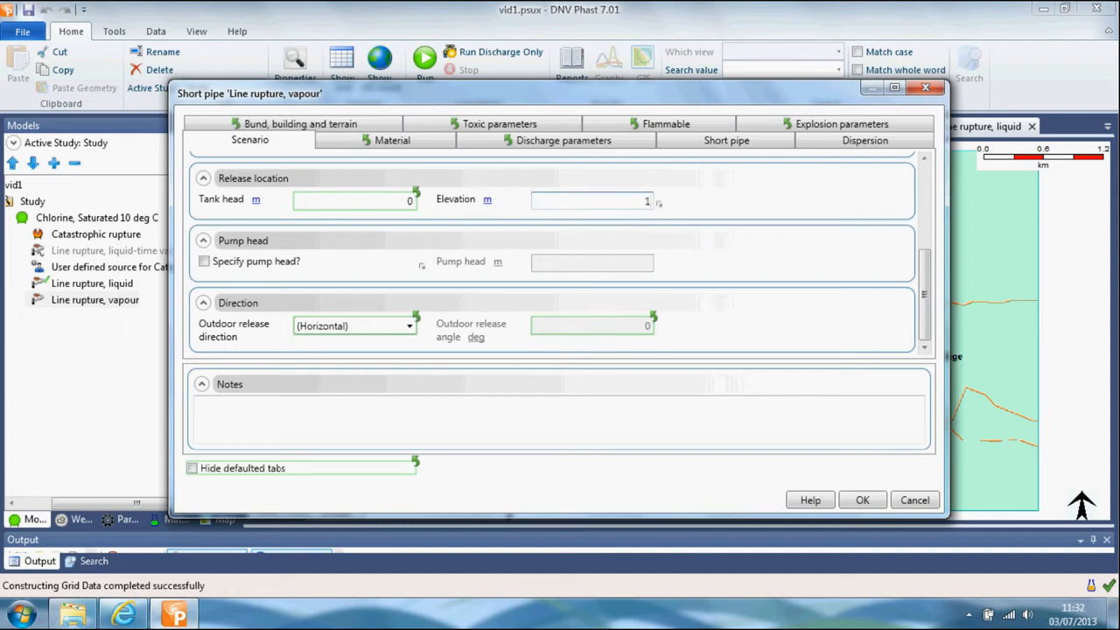
{"action": "left_click", "coordinate": [414, 325]}
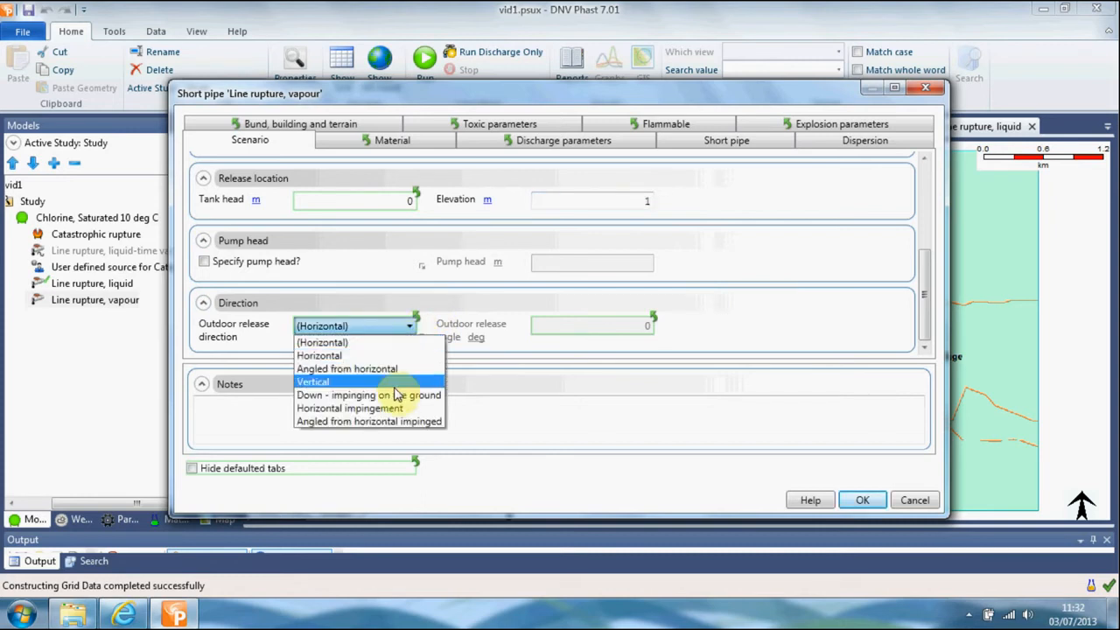
{"action": "left_click", "coordinate": [391, 395]}
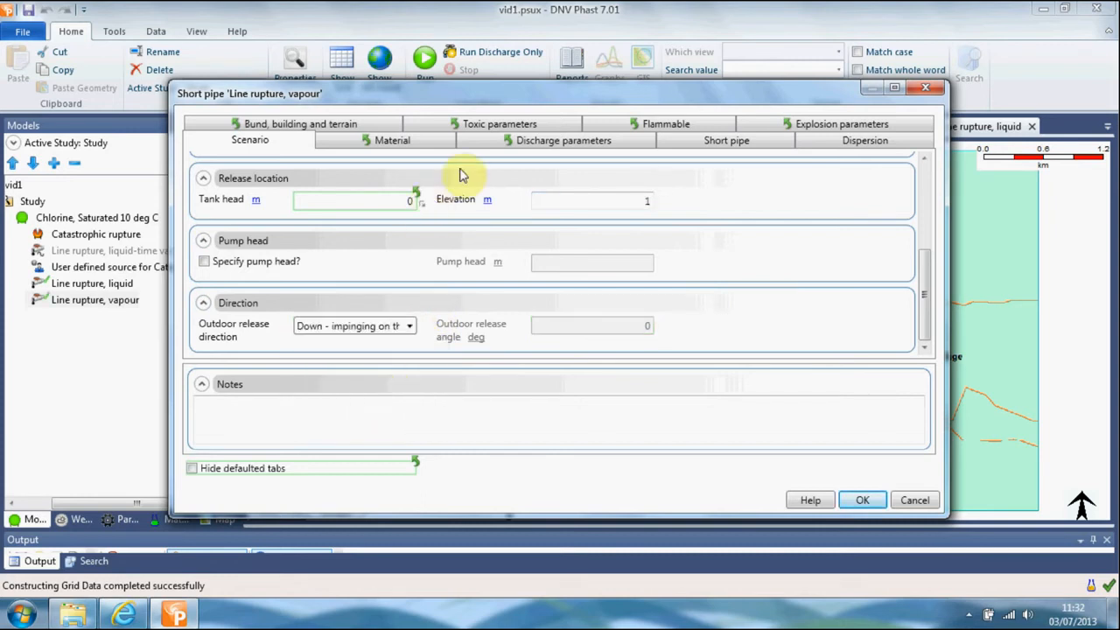
- Set the phase to be released for the vapour line rupture to Vapour
{"action": "left_click", "coordinate": [410, 143]}
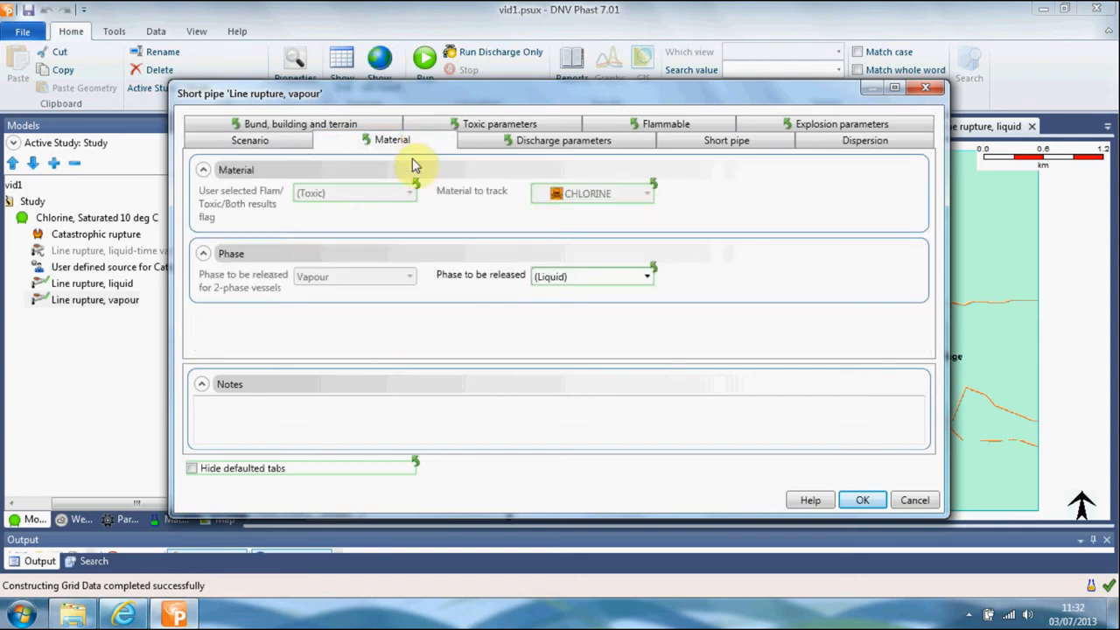
{"action": "left_click", "coordinate": [652, 291]}
{"action": "left_click", "coordinate": [635, 305]}
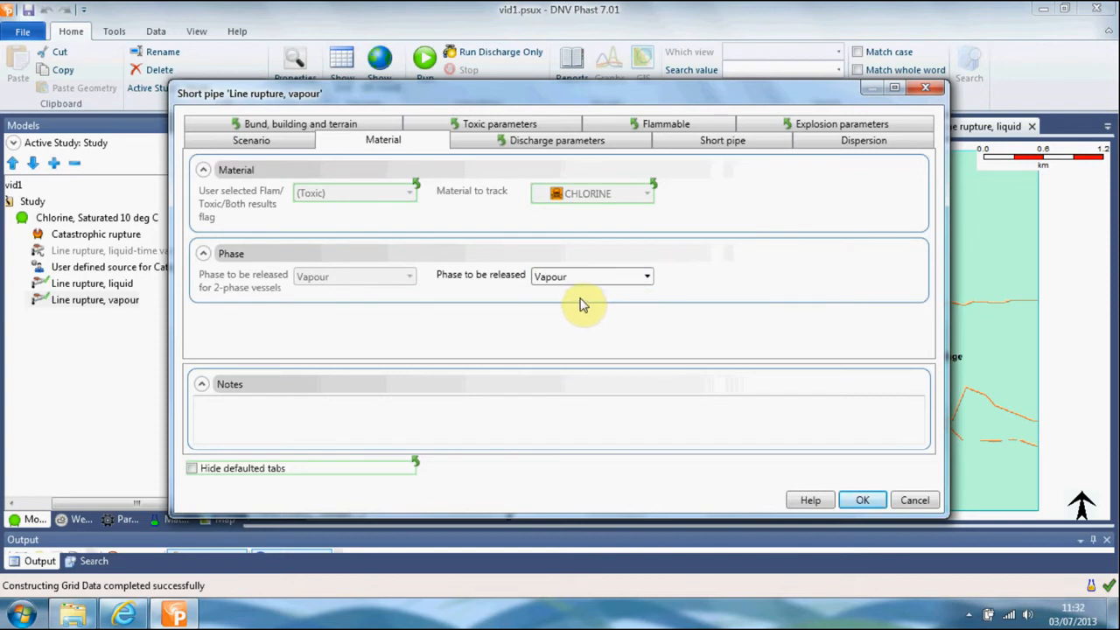
- Set the frequency of bends in the vapour line's pipe to 0.08 per metre and accept the scenario's settings
{"action": "left_click", "coordinate": [688, 147]}
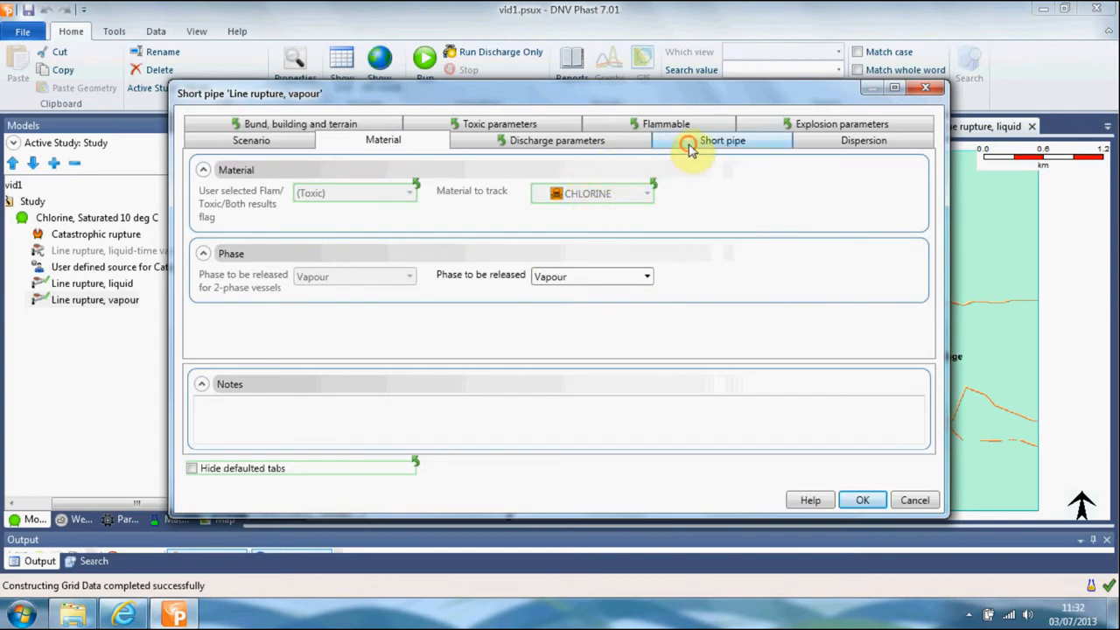
{"action": "left_click", "coordinate": [410, 255]}
{"action": "key", "text": "BackSpace"}
{"action": "key", "text": "BackSpace"}
{"action": "key", "text": "BackSpace"}
{"action": "type", "text": ".08"}
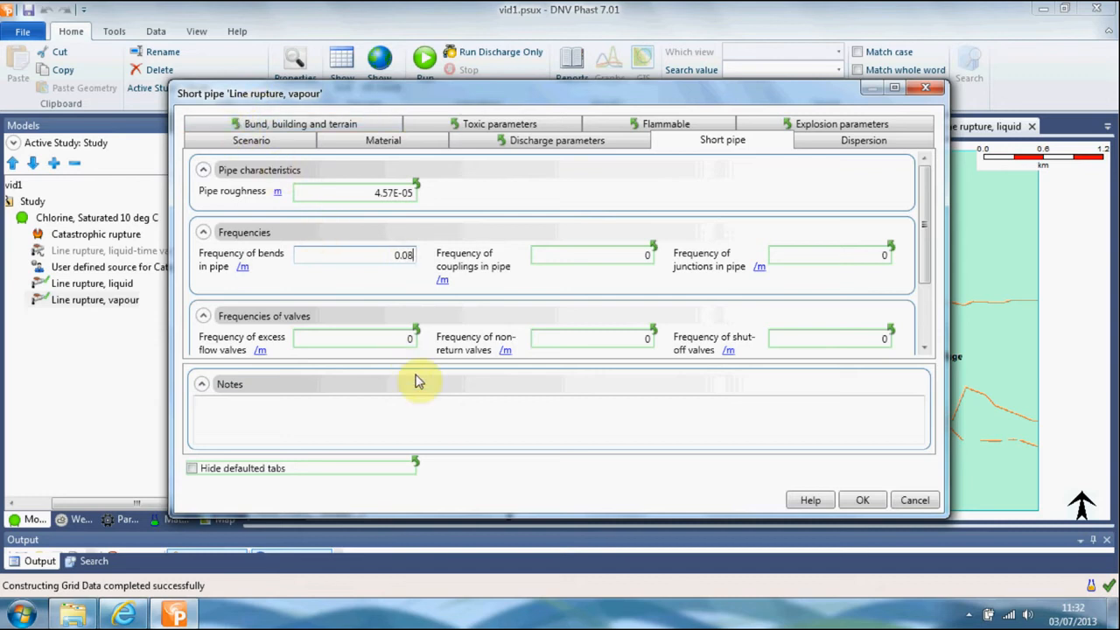
{"action": "left_click", "coordinate": [861, 503]}
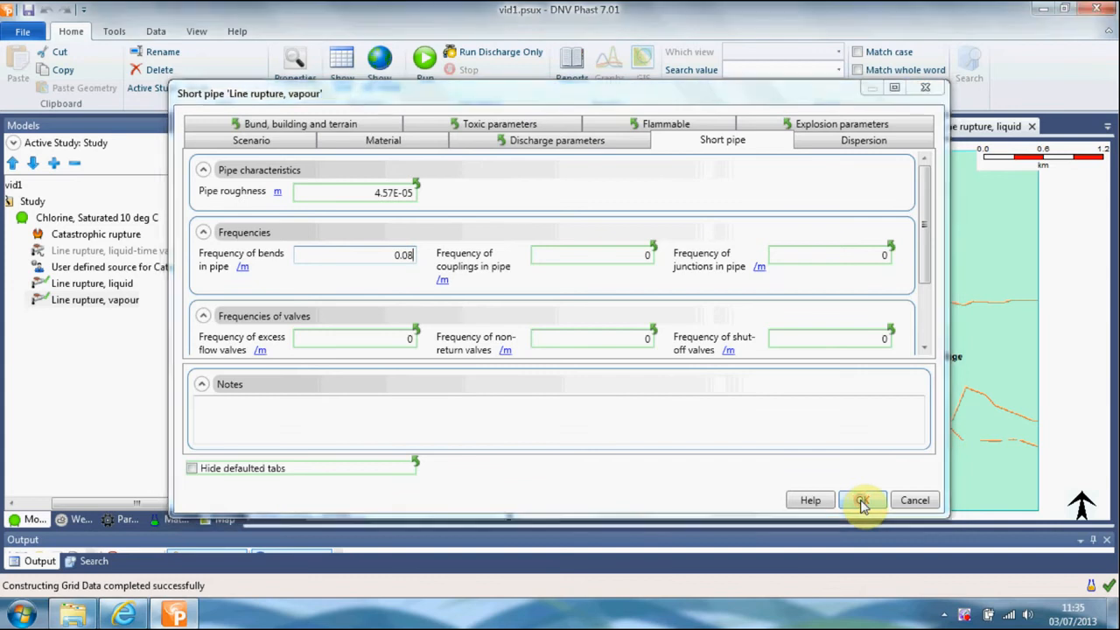
- Run the calculations for the "Line rupture, vapour" scenario
{"action": "left_click", "coordinate": [83, 300]}
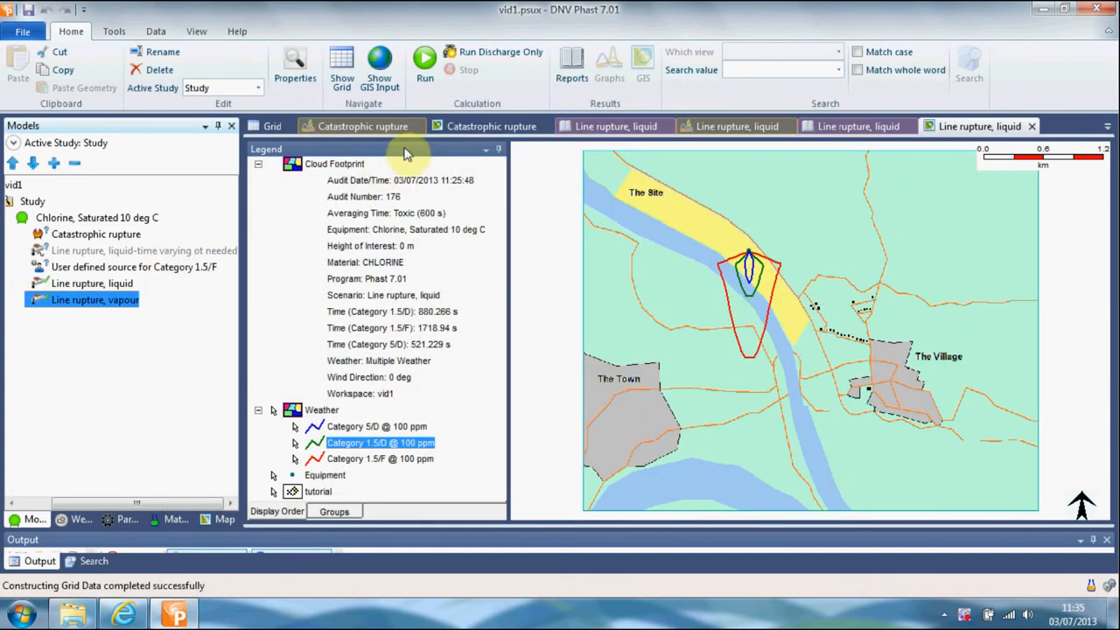
{"action": "left_click", "coordinate": [425, 65]}
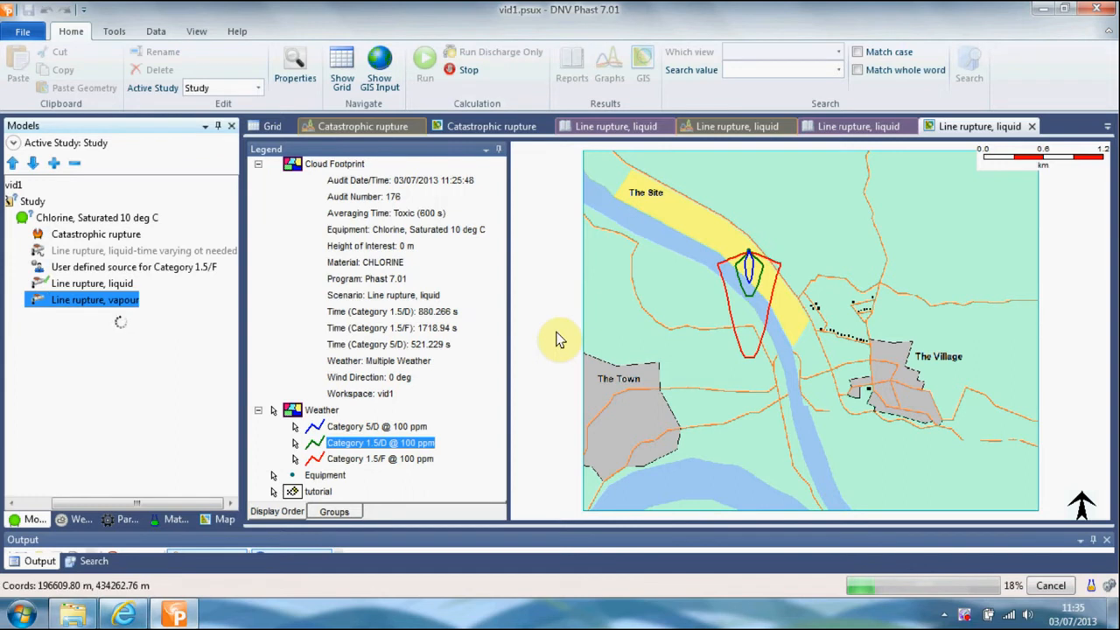
- Display the vapour line rupture results on the GIS map for weathers Category 1.5/F, 1.5/D and 5/D
{"action": "left_click", "coordinate": [641, 63]}
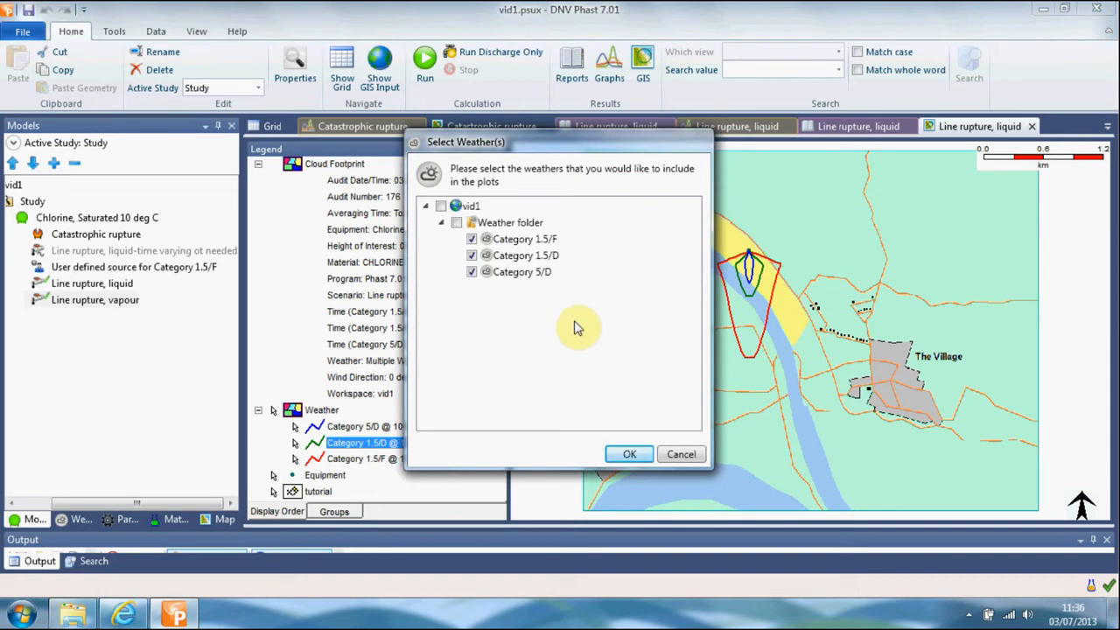
{"action": "left_click", "coordinate": [625, 454]}
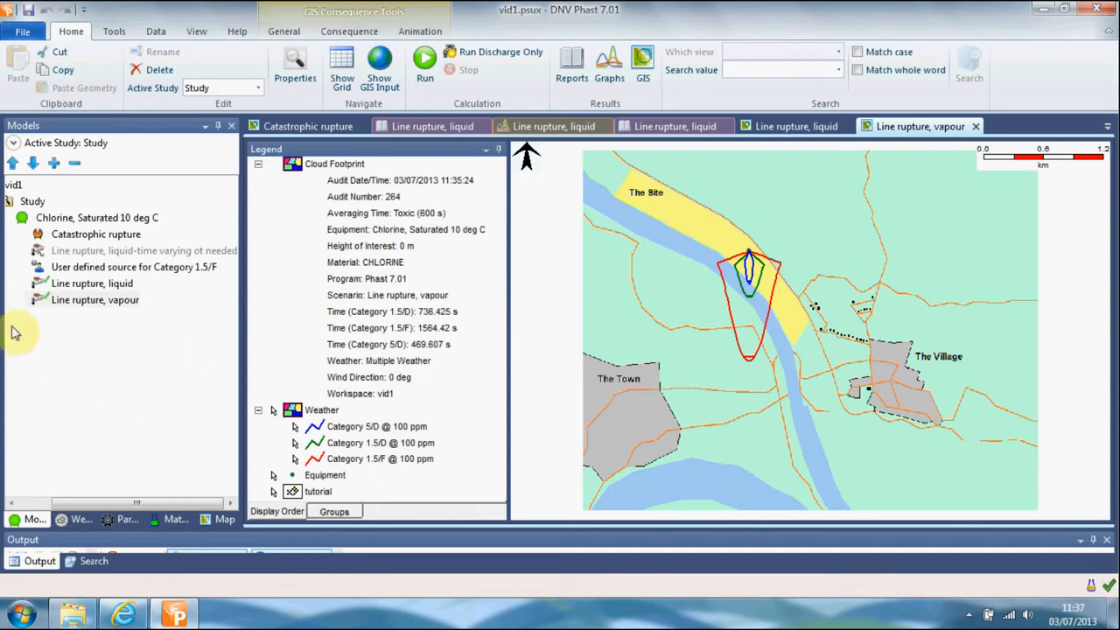
- Duplicate the "Chlorine, Saturated 10 deg C" pressure vessel within the Study
{"action": "left_click", "coordinate": [81, 226]}
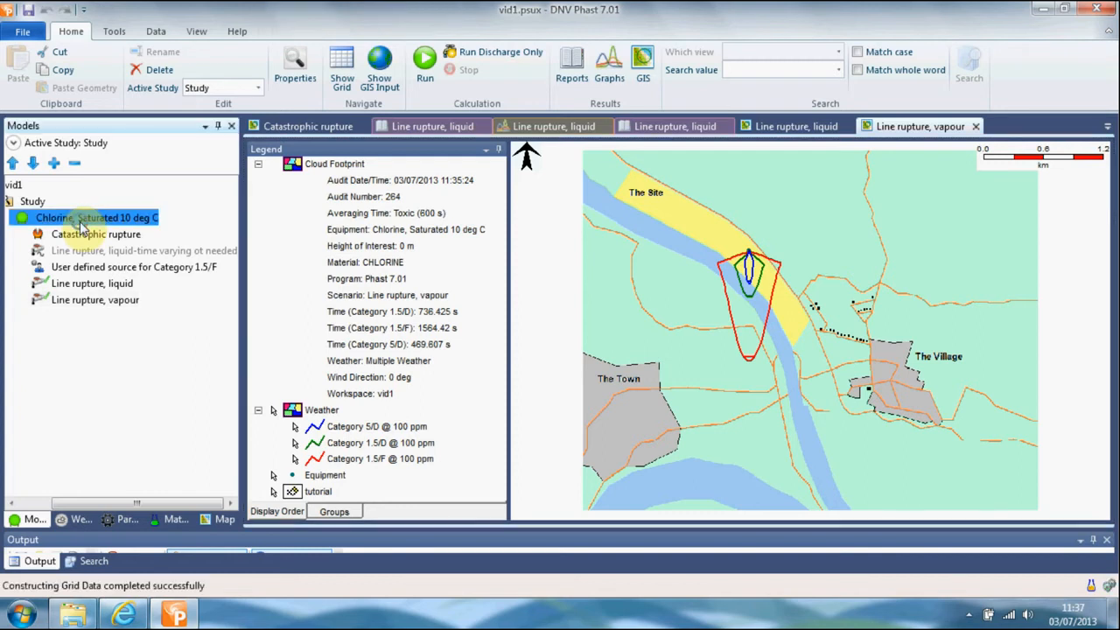
{"action": "right_click", "coordinate": [84, 227]}
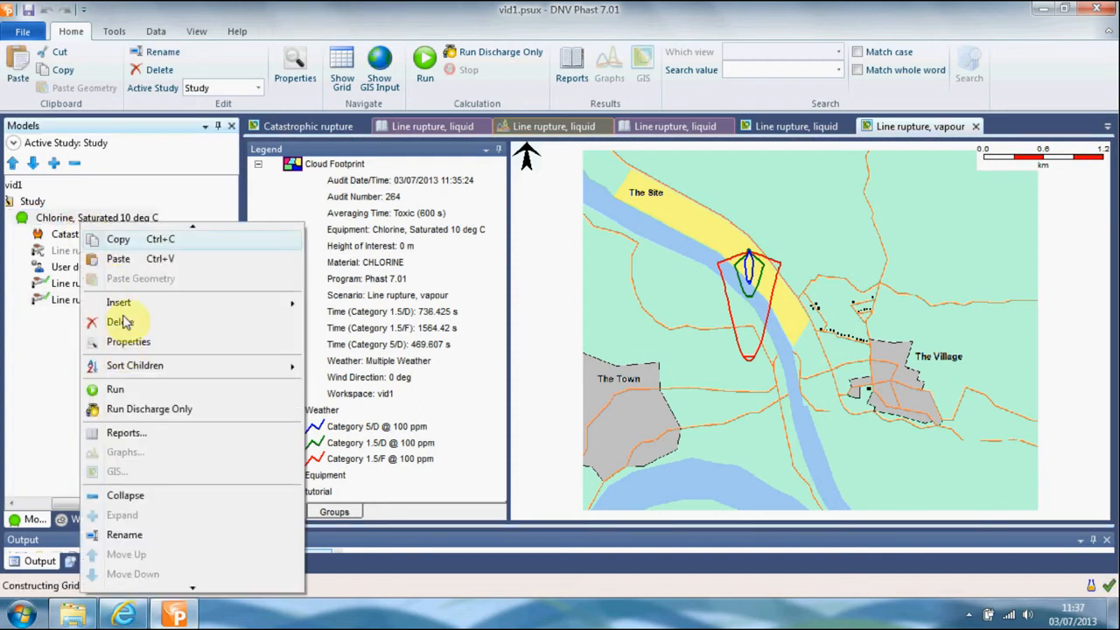
{"action": "left_click", "coordinate": [121, 240]}
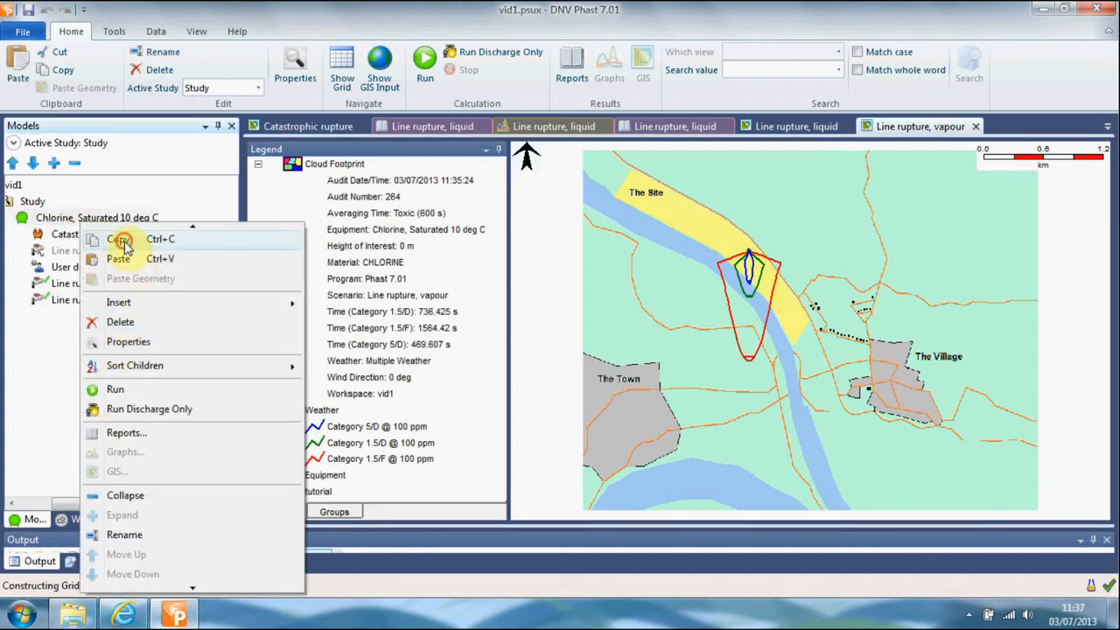
{"action": "right_click", "coordinate": [37, 203]}
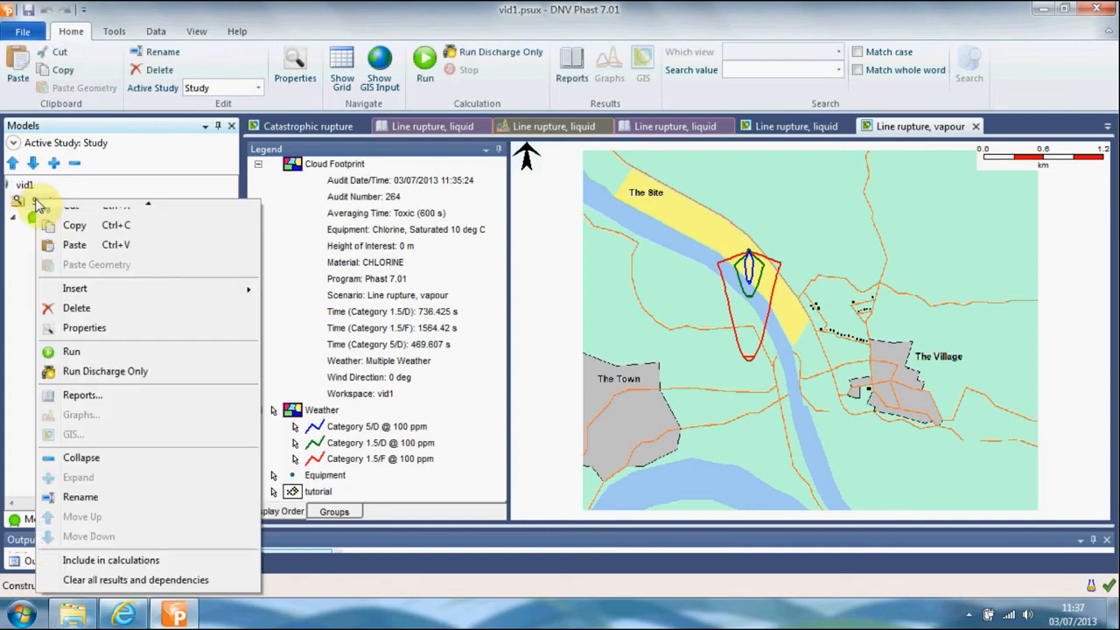
{"action": "left_click", "coordinate": [94, 242]}
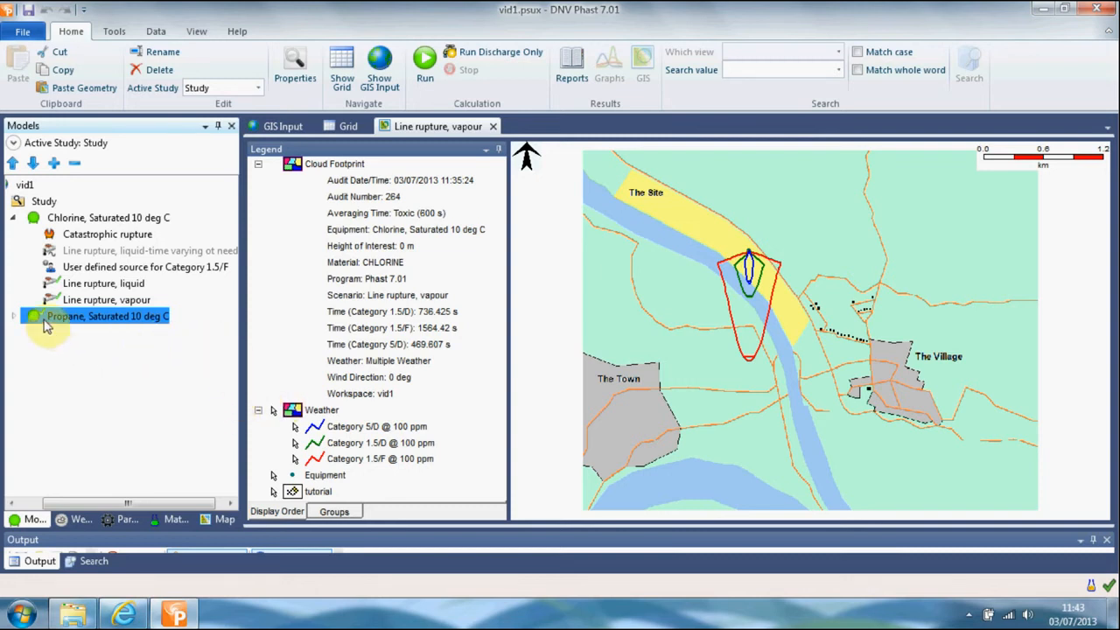
- Change the material of the "Propane, Saturated 10 deg C" pressure vessel to PROPANE
{"action": "double_click", "coordinate": [35, 322]}
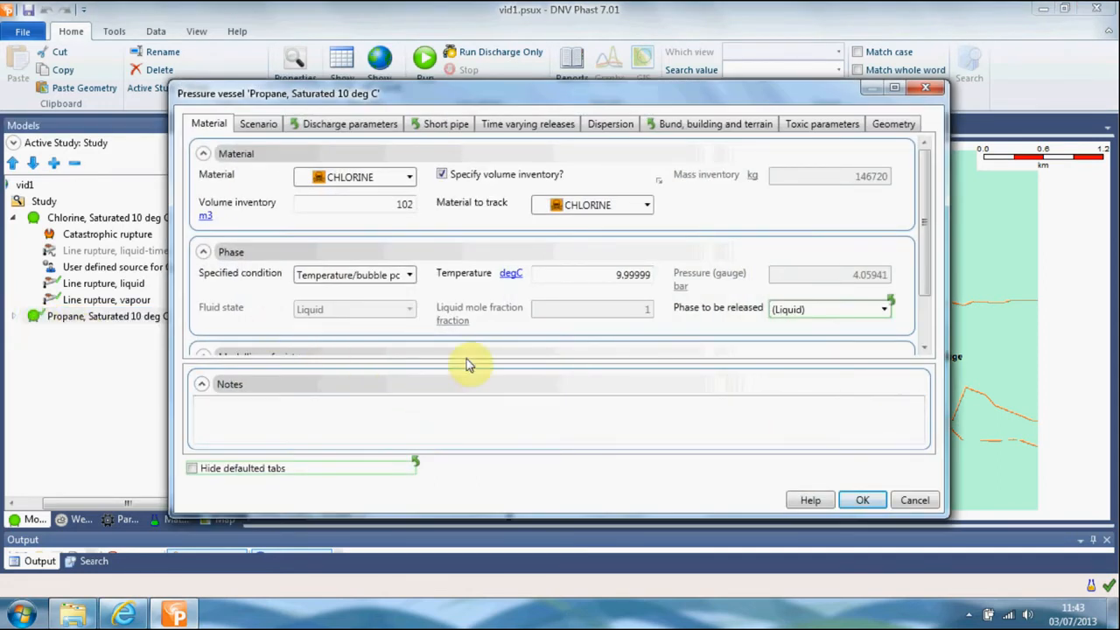
{"action": "left_click", "coordinate": [409, 178]}
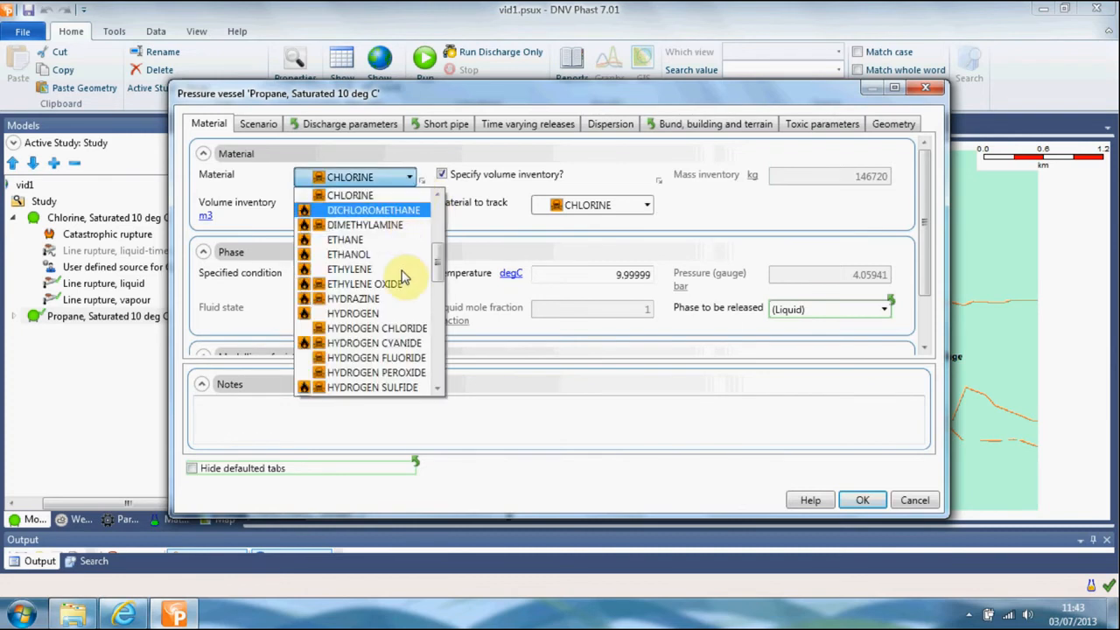
{"action": "left_click_drag", "start_coordinate": [440, 262], "coordinate": [440, 350]}
{"action": "left_click", "coordinate": [387, 331]}
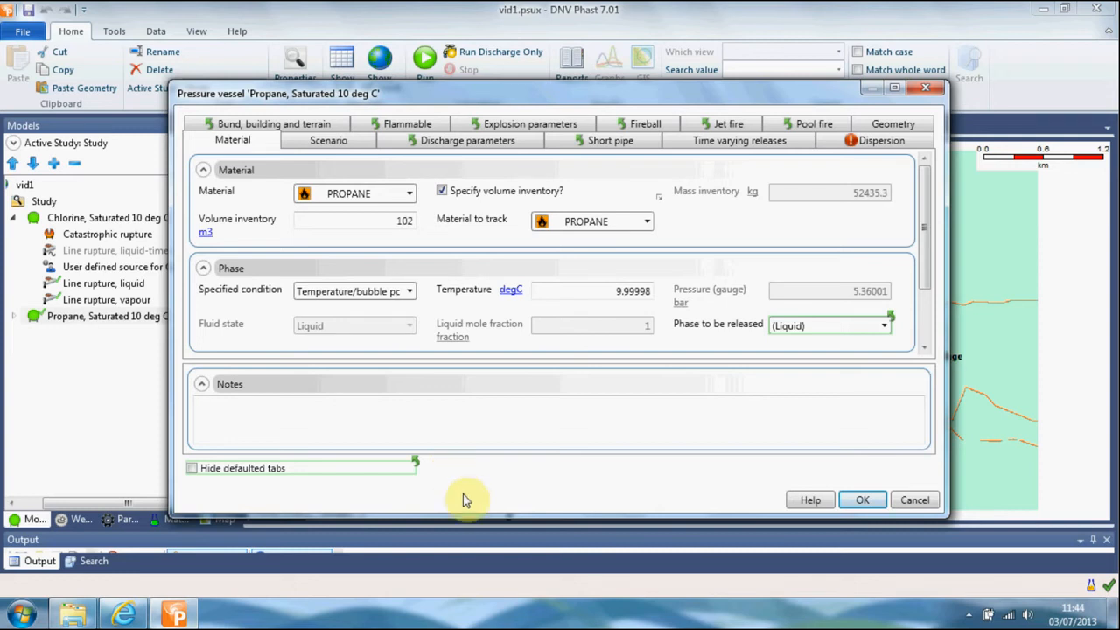
- Clear the concentration of interest in the propane vessel's dispersion scope, leaving it blank
{"action": "left_click", "coordinate": [866, 142]}
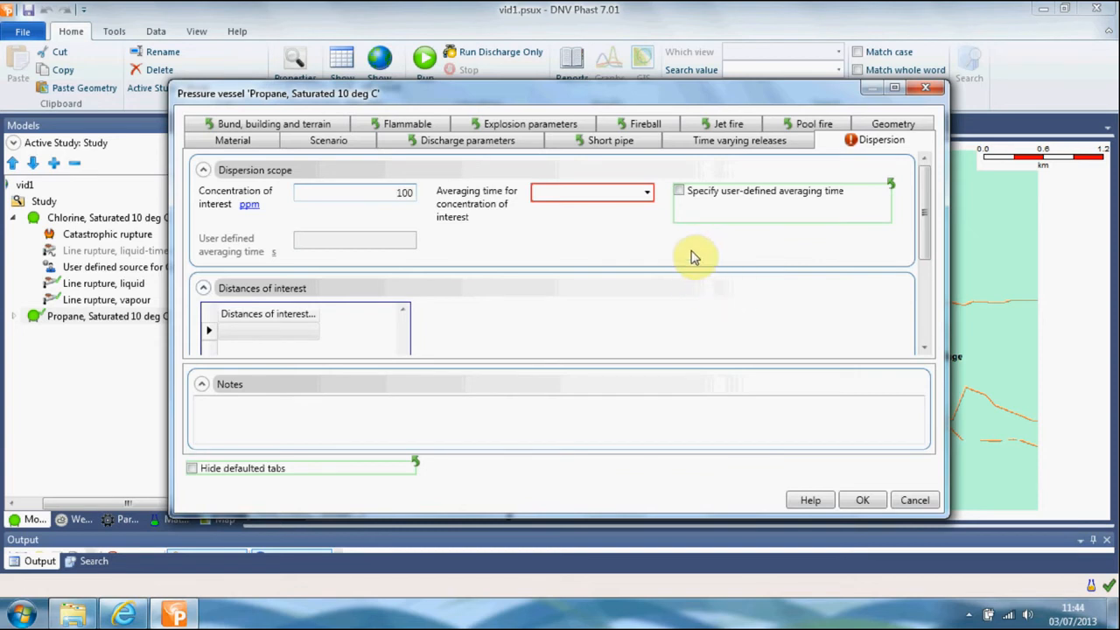
{"action": "left_click", "coordinate": [648, 193]}
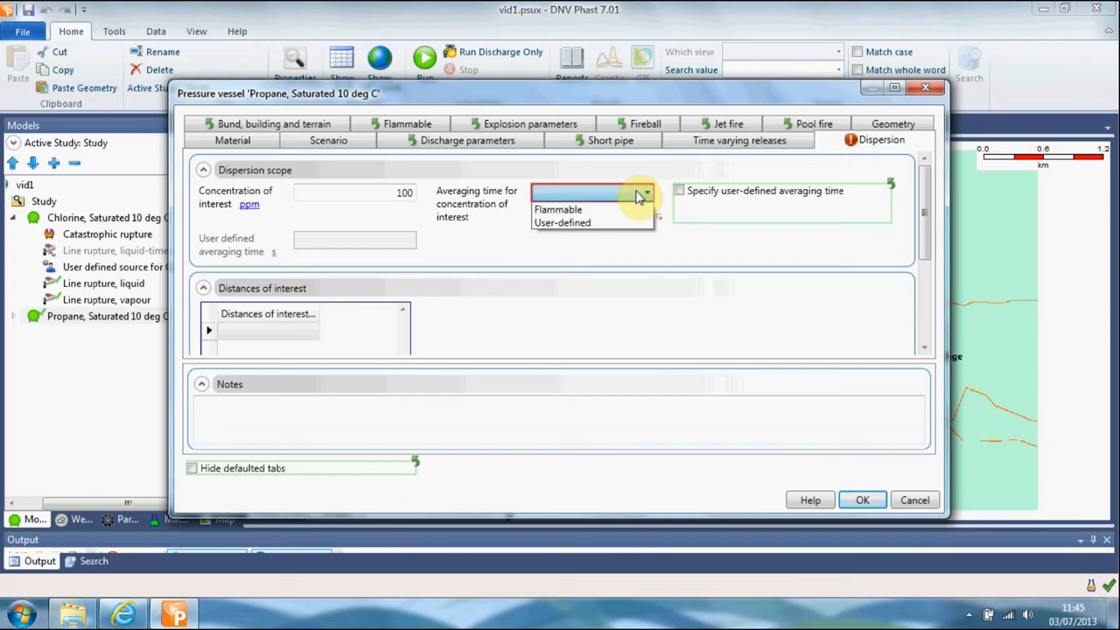
{"action": "left_click", "coordinate": [407, 193]}
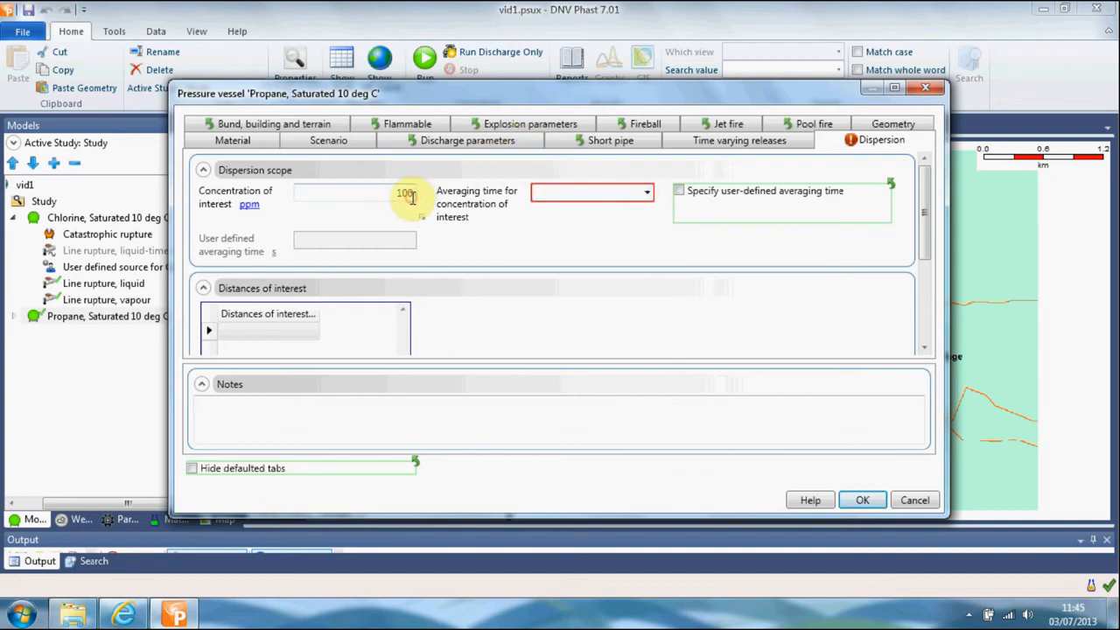
{"action": "double_click", "coordinate": [408, 193]}
{"action": "key", "text": "BackSpace"}
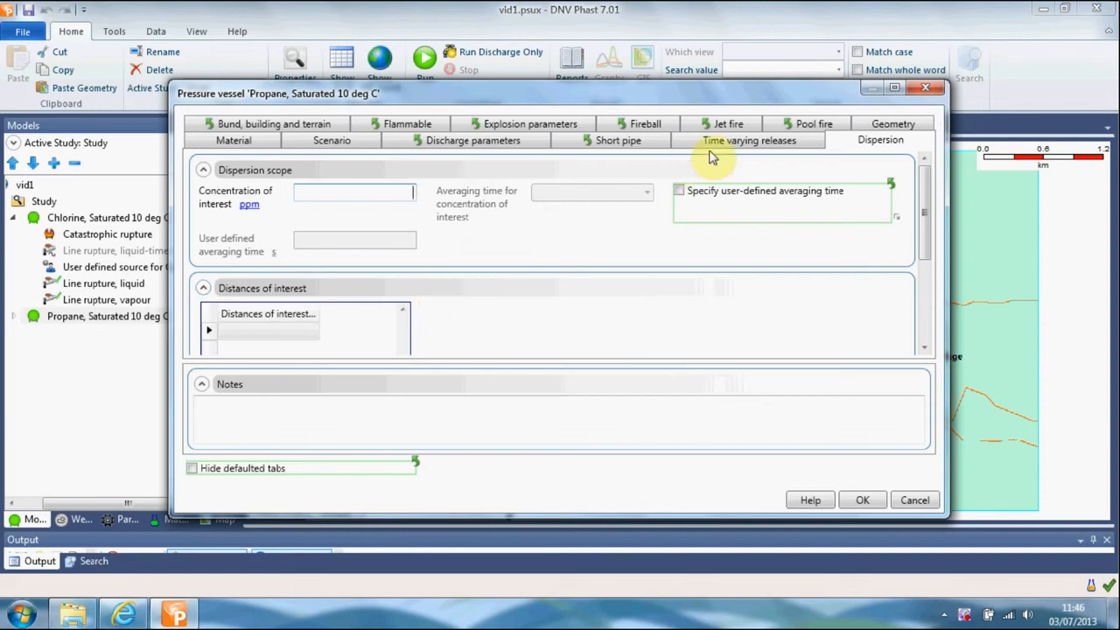
- Set the propane vessel's East coordinate to 197327 m in its geometry
{"action": "left_click", "coordinate": [878, 125]}
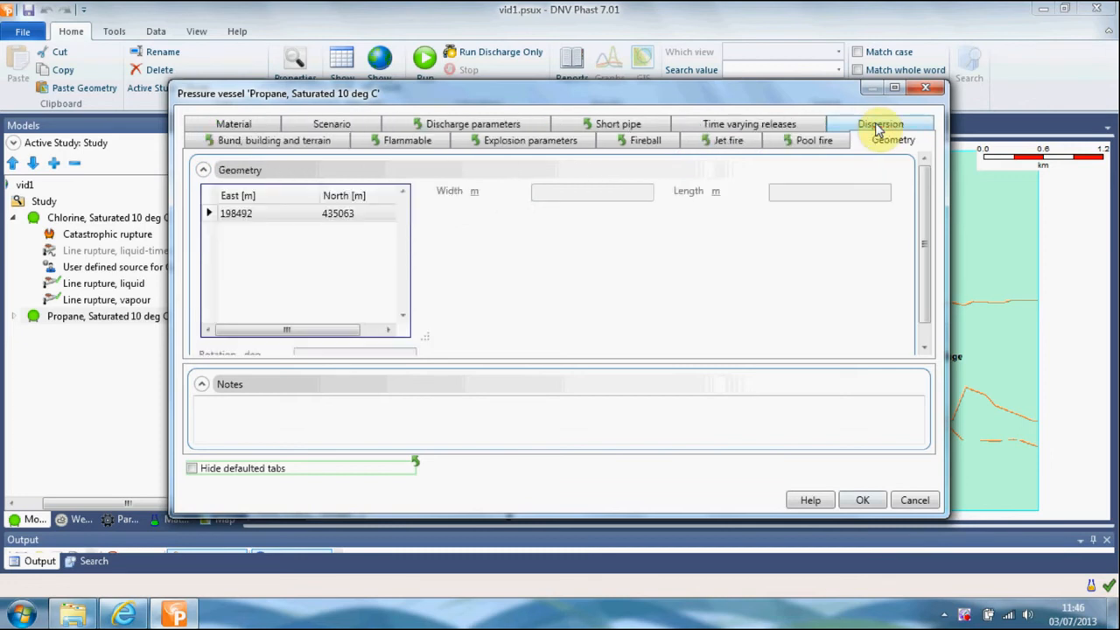
{"action": "left_click", "coordinate": [254, 217]}
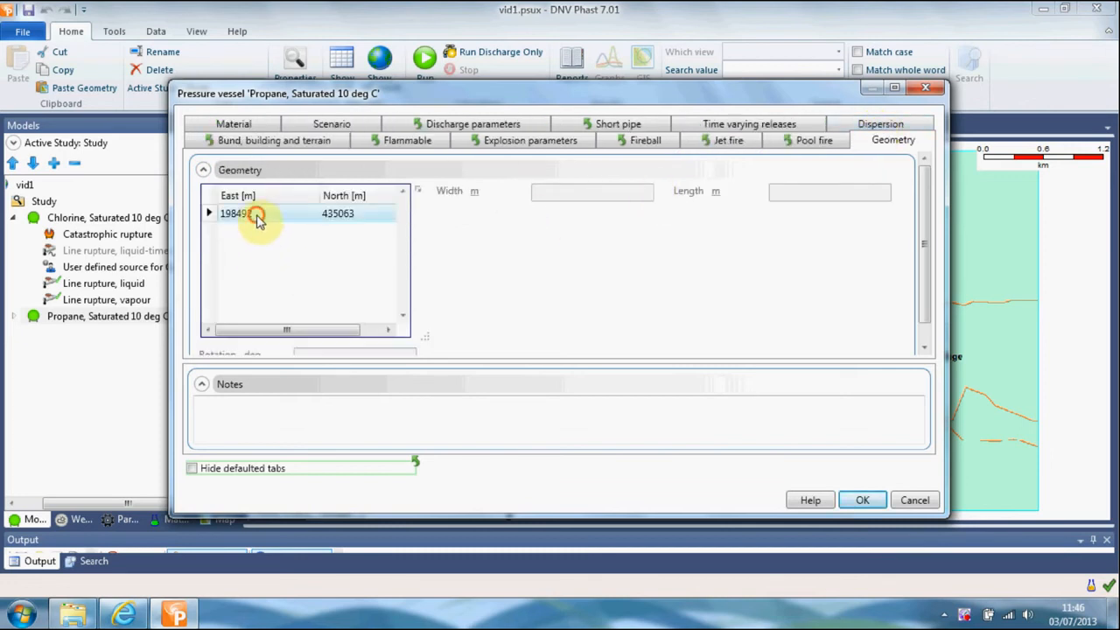
{"action": "left_click", "coordinate": [253, 217]}
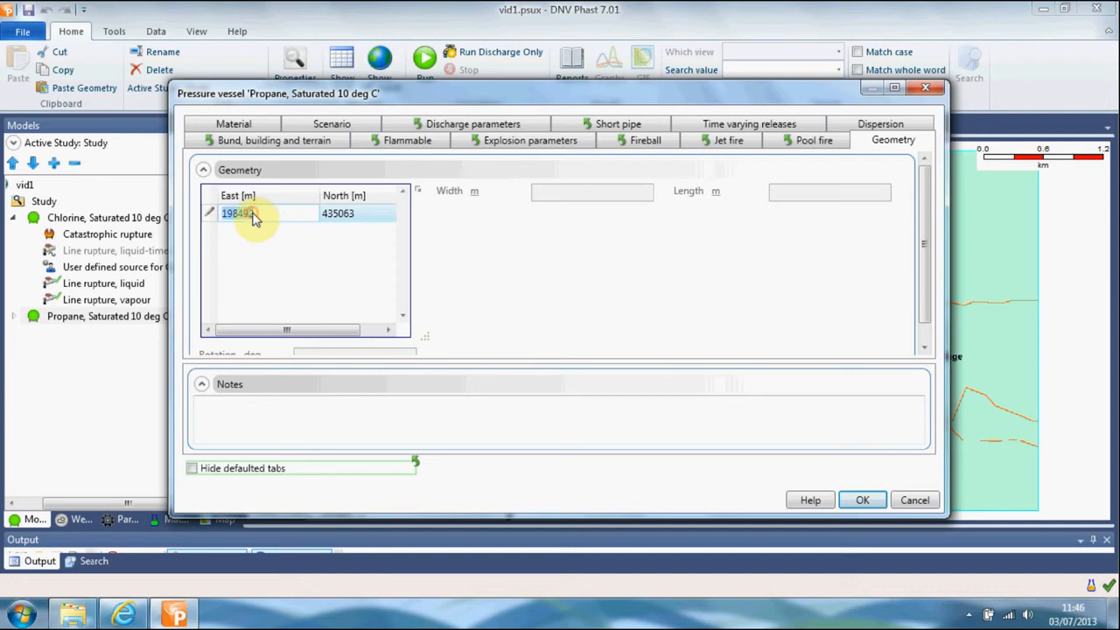
{"action": "left_click", "coordinate": [255, 213]}
{"action": "key", "text": "BackSpace"}
{"action": "key", "text": "BackSpace"}
{"action": "key", "text": "BackSpace"}
{"action": "key", "text": "BackSpace"}
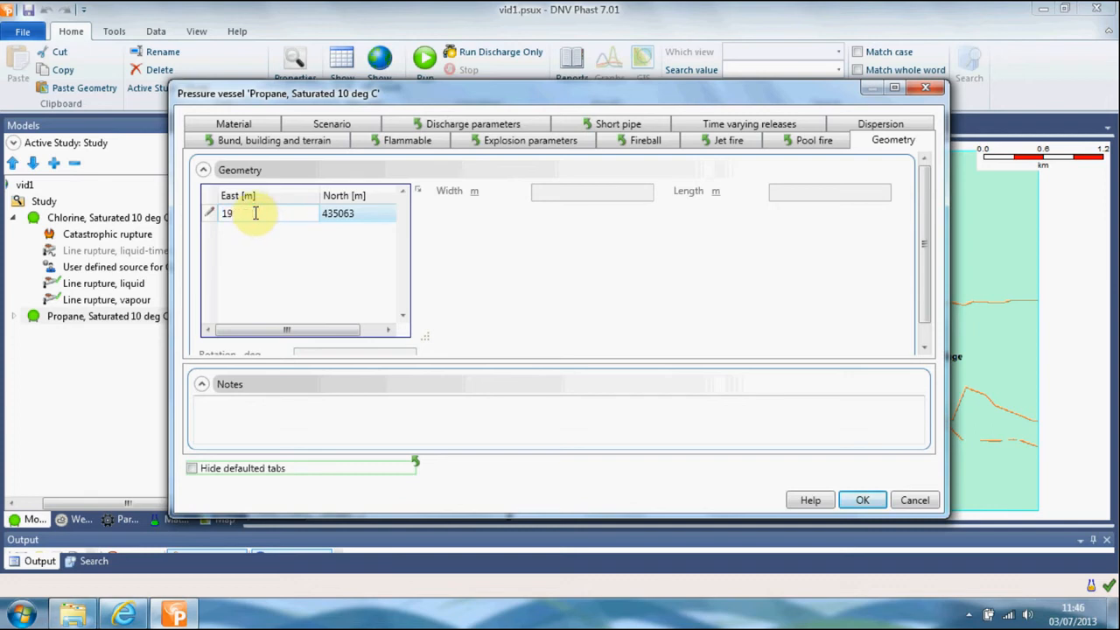
{"action": "type", "text": "7327"}
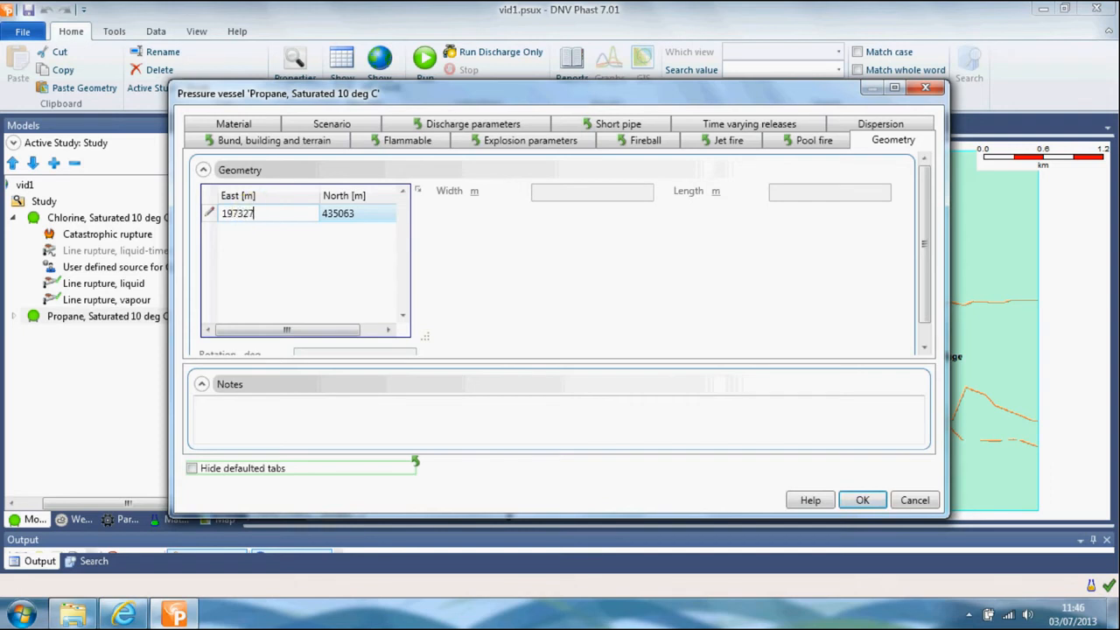
- Set the propane vessel's North coordinate to 435681 m
{"action": "left_click", "coordinate": [368, 221]}
{"action": "left_click", "coordinate": [337, 213]}
{"action": "left_click", "coordinate": [337, 213]}
{"action": "key", "text": "BackSpace"}
{"action": "key", "text": "BackSpace"}
{"action": "key", "text": "BackSpace"}
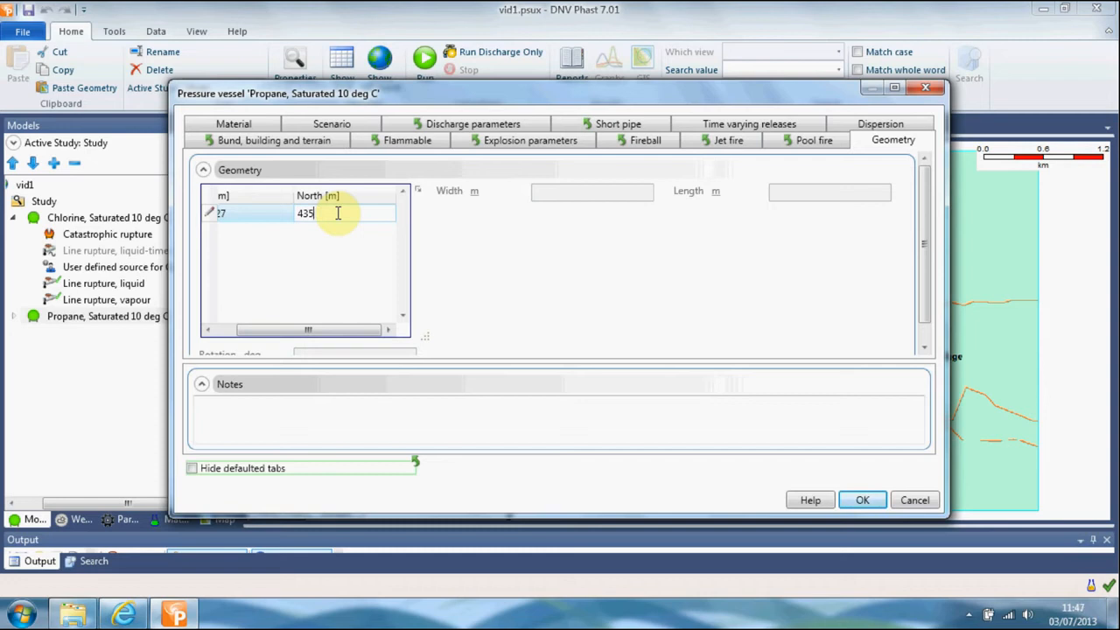
{"action": "type", "text": "681"}
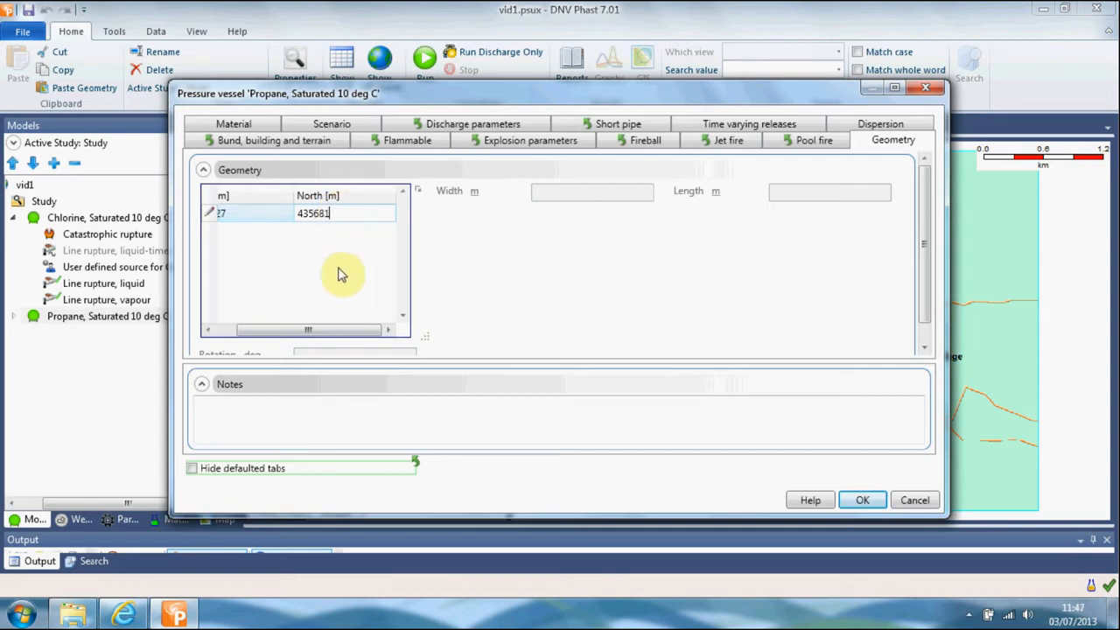
{"action": "key", "text": "Return"}
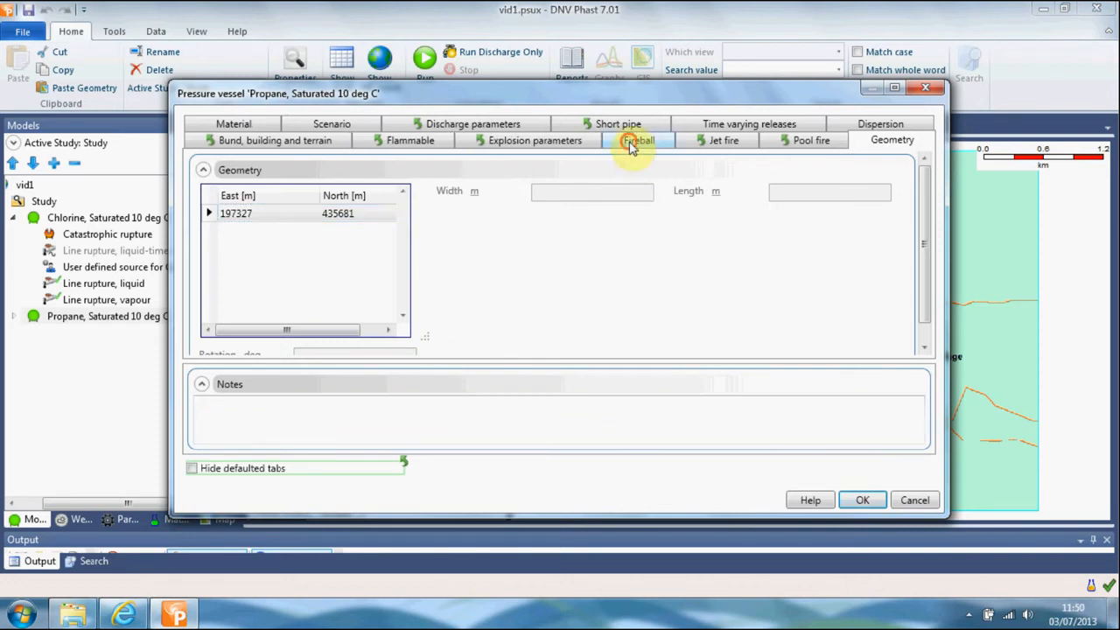
- Enable the lethality calculation for the propane vessel's fireball and set the number of input radiation levels to 5
{"action": "left_click", "coordinate": [631, 147]}
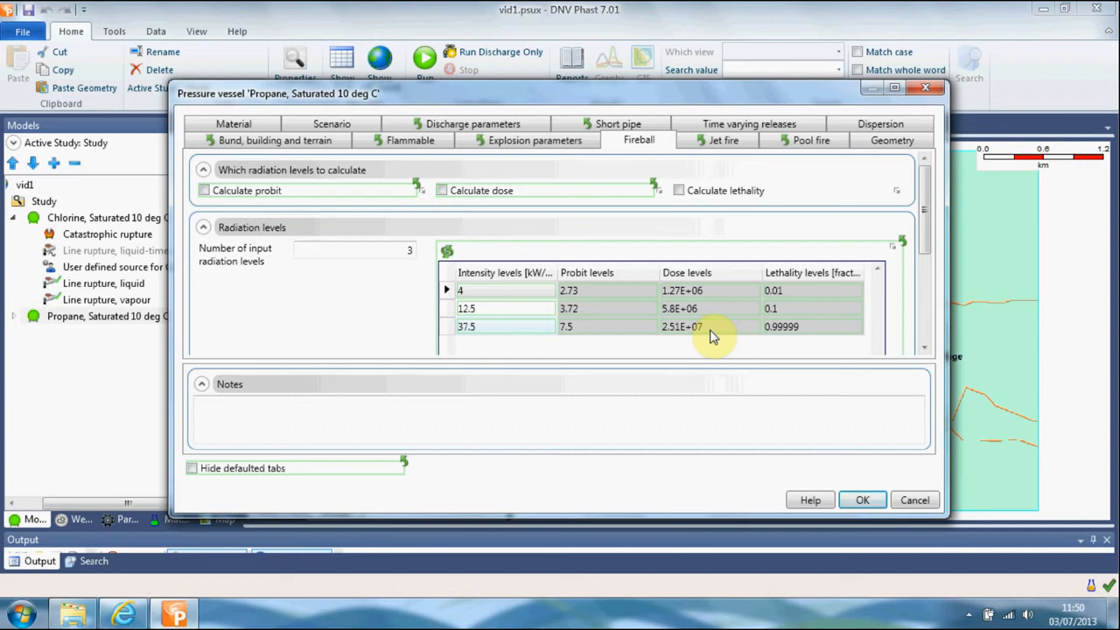
{"action": "left_click", "coordinate": [679, 192]}
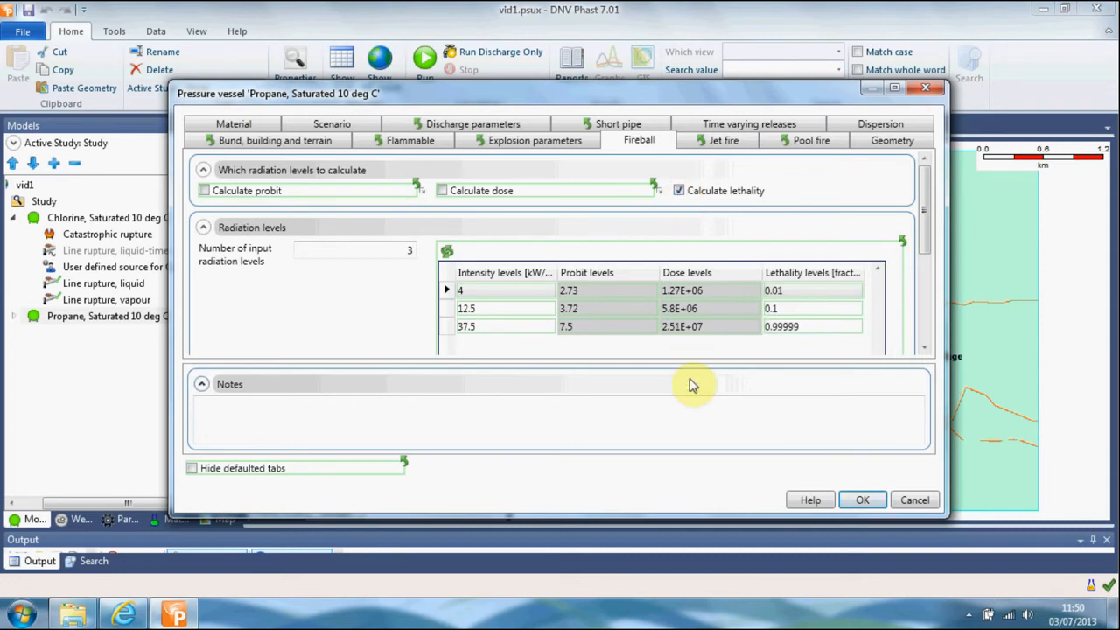
{"action": "left_click", "coordinate": [410, 251]}
{"action": "key", "text": "BackSpace"}
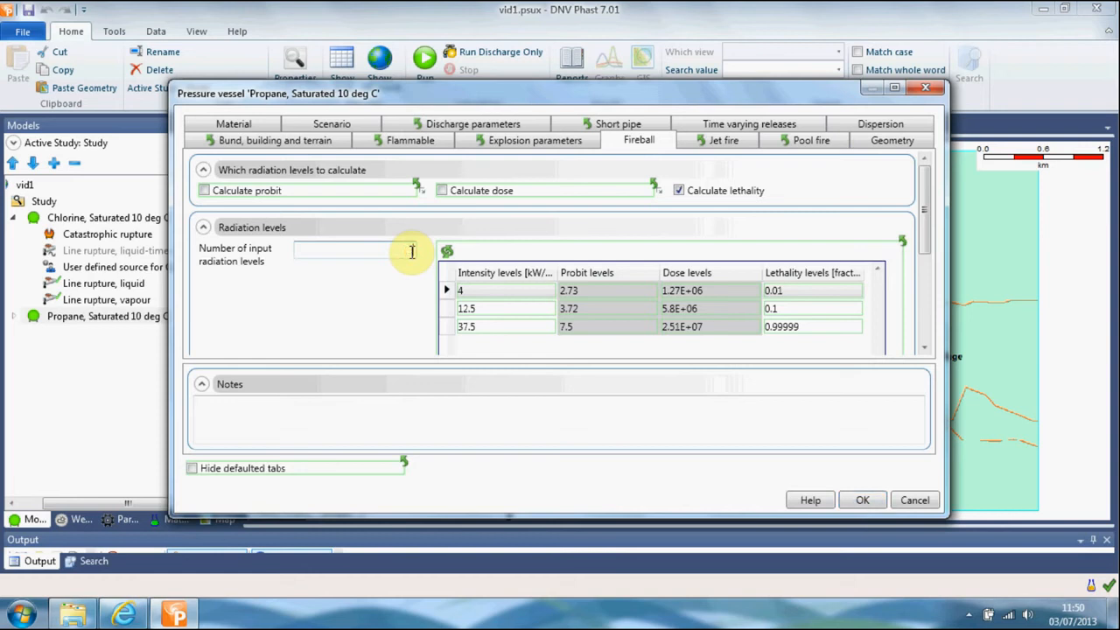
{"action": "type", "text": "5"}
- Set the third lethality level in the fireball radiation levels table to 0.2
{"action": "left_click_drag", "start_coordinate": [924, 249], "coordinate": [930, 274]}
{"action": "left_click", "coordinate": [806, 254]}
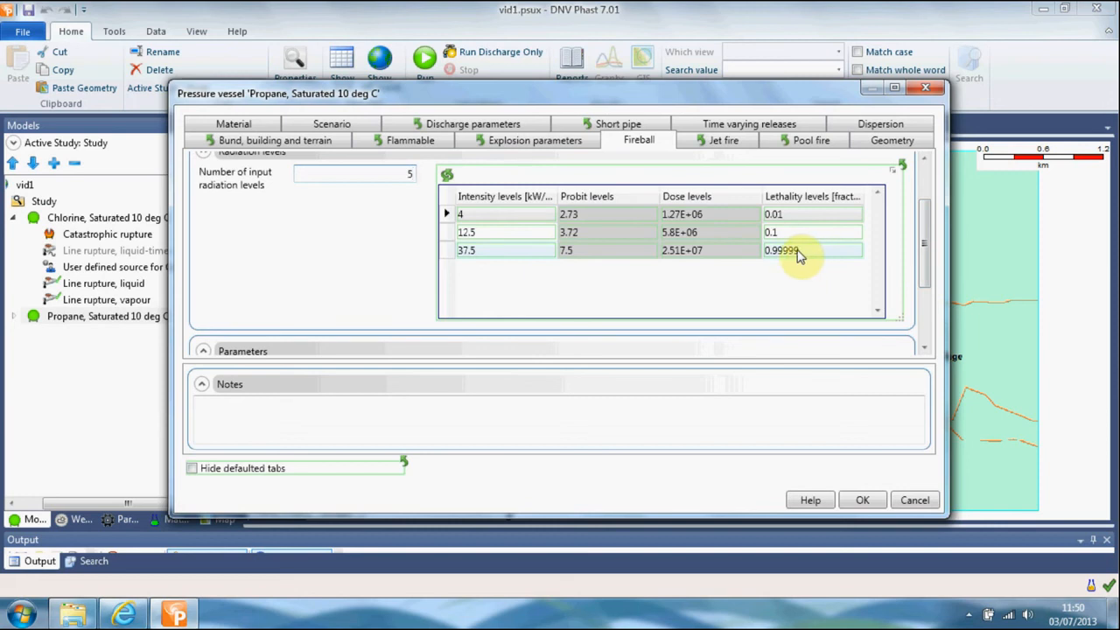
{"action": "left_click", "coordinate": [790, 219]}
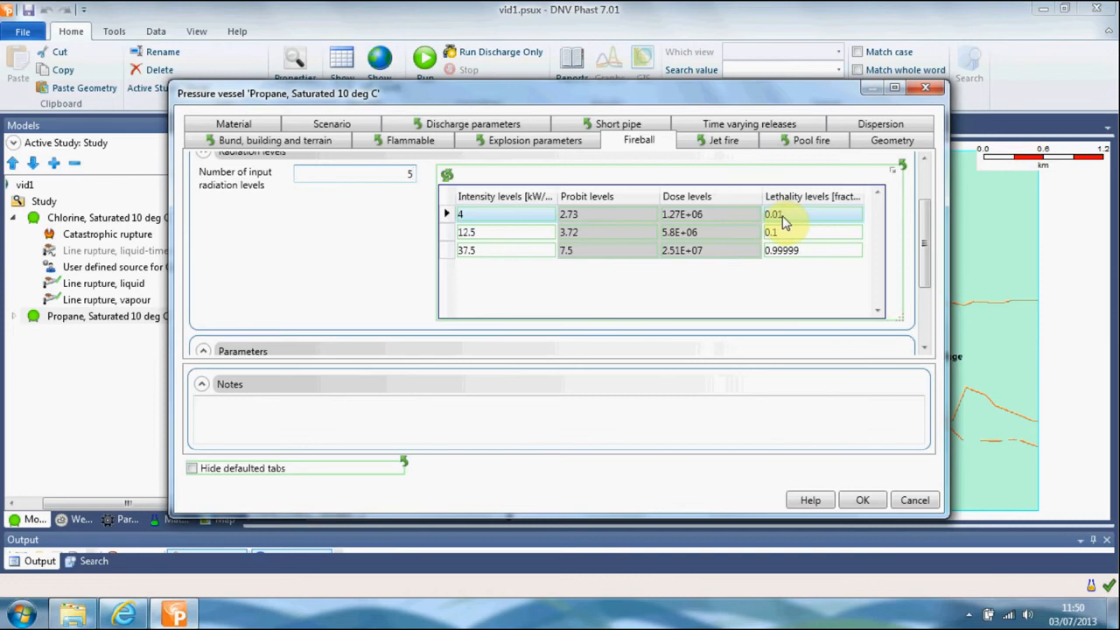
{"action": "left_click", "coordinate": [785, 235]}
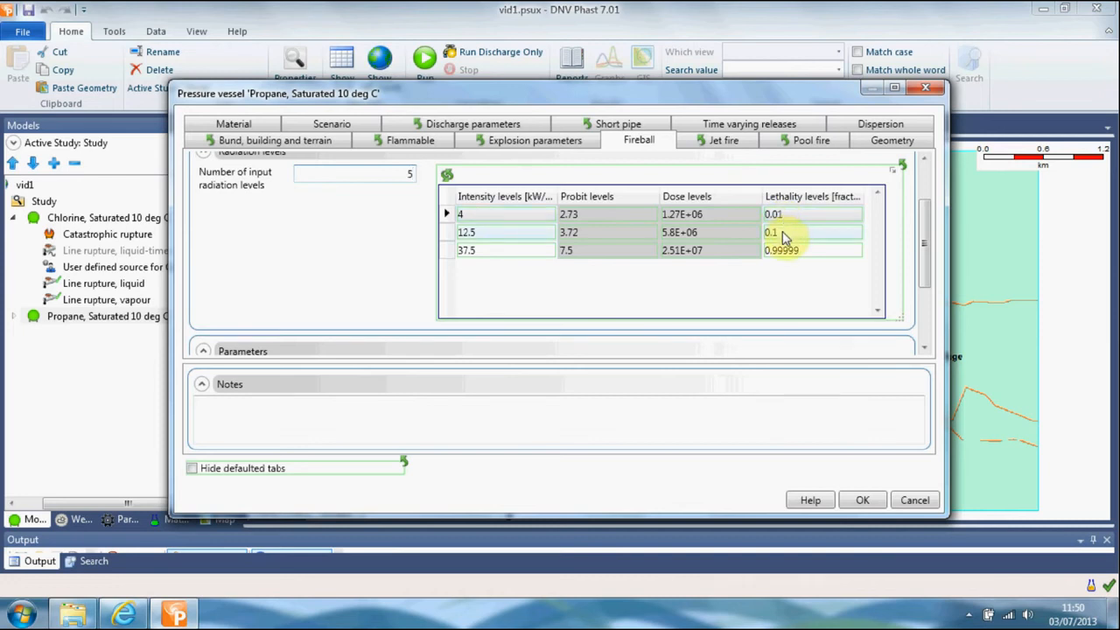
{"action": "left_click", "coordinate": [799, 252]}
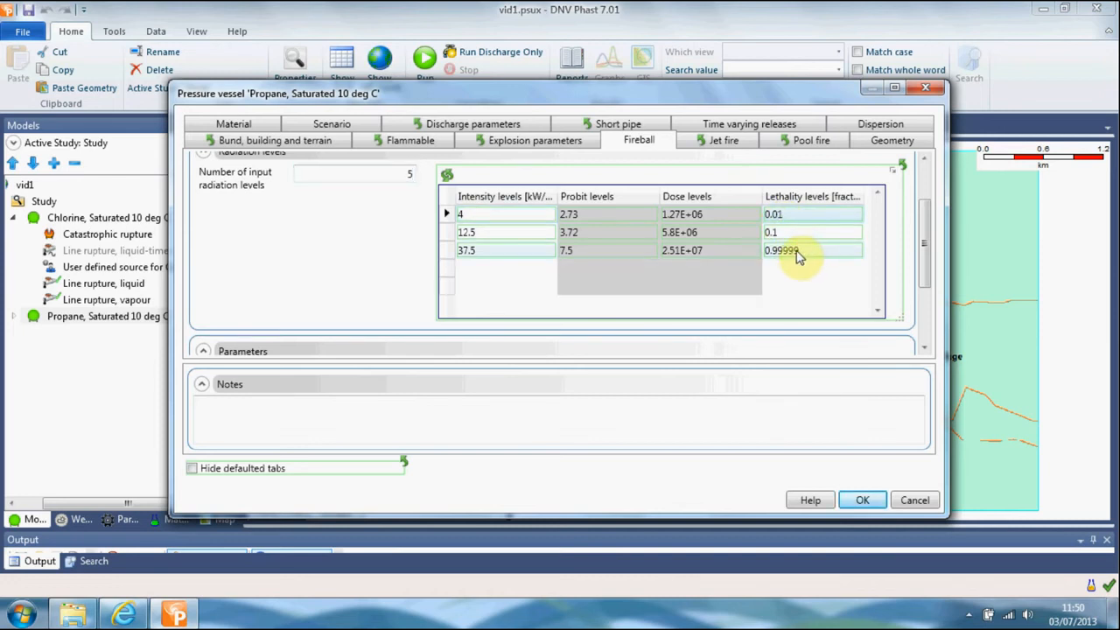
{"action": "left_click", "coordinate": [798, 252]}
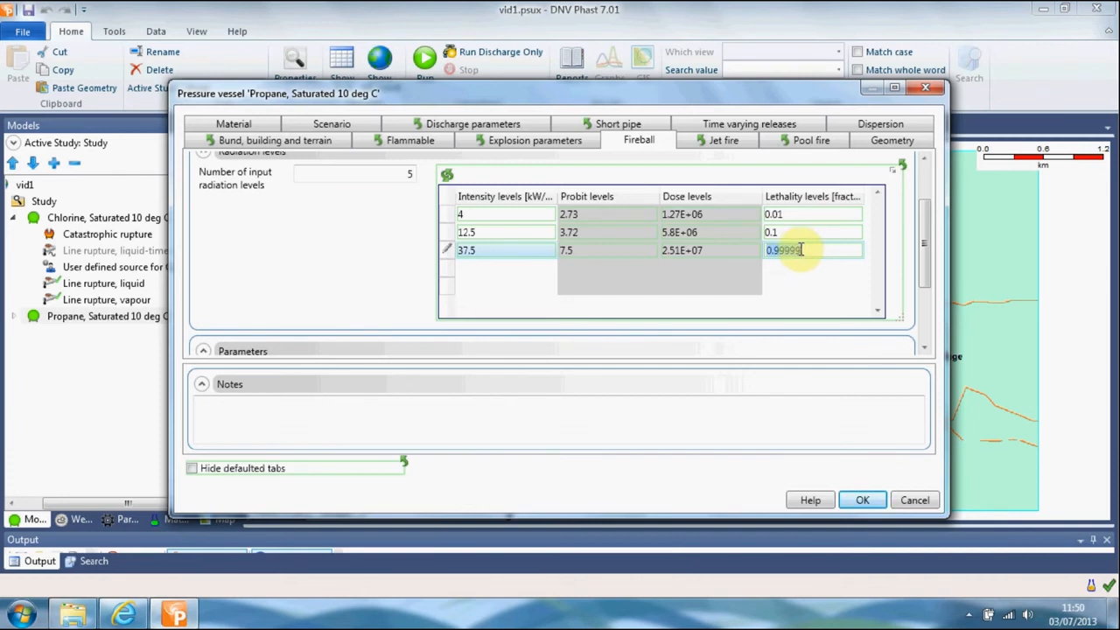
{"action": "left_click", "coordinate": [795, 251]}
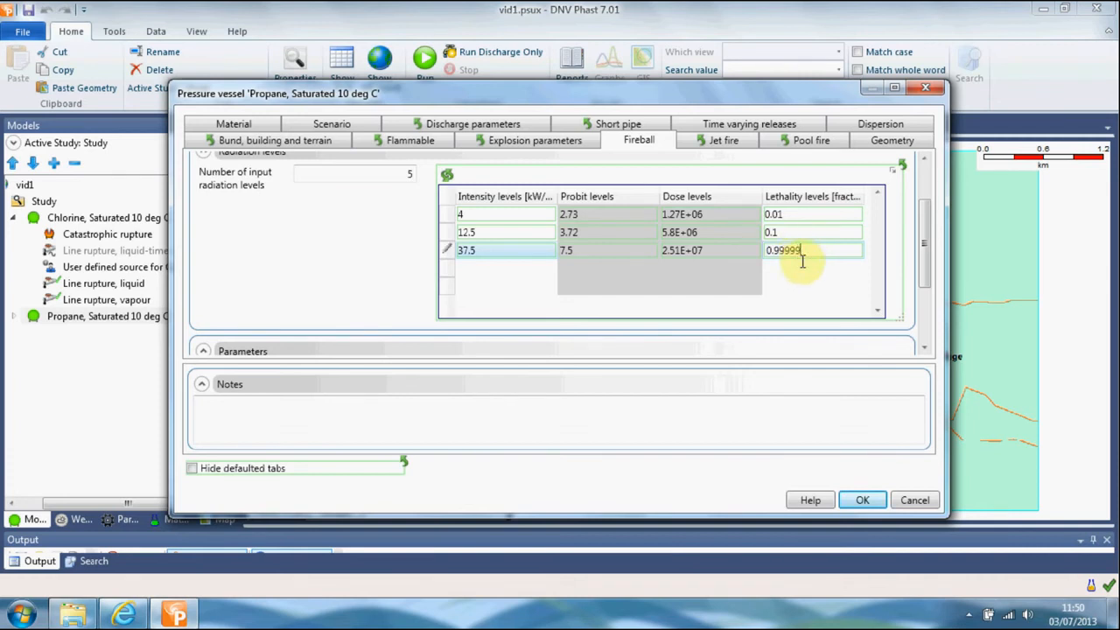
{"action": "key", "text": "BackSpace"}
{"action": "key", "text": "BackSpace"}
{"action": "key", "text": "BackSpace"}
{"action": "key", "text": "BackSpace"}
{"action": "key", "text": "BackSpace"}
{"action": "key", "text": "BackSpace"}
{"action": "type", "text": "2"}
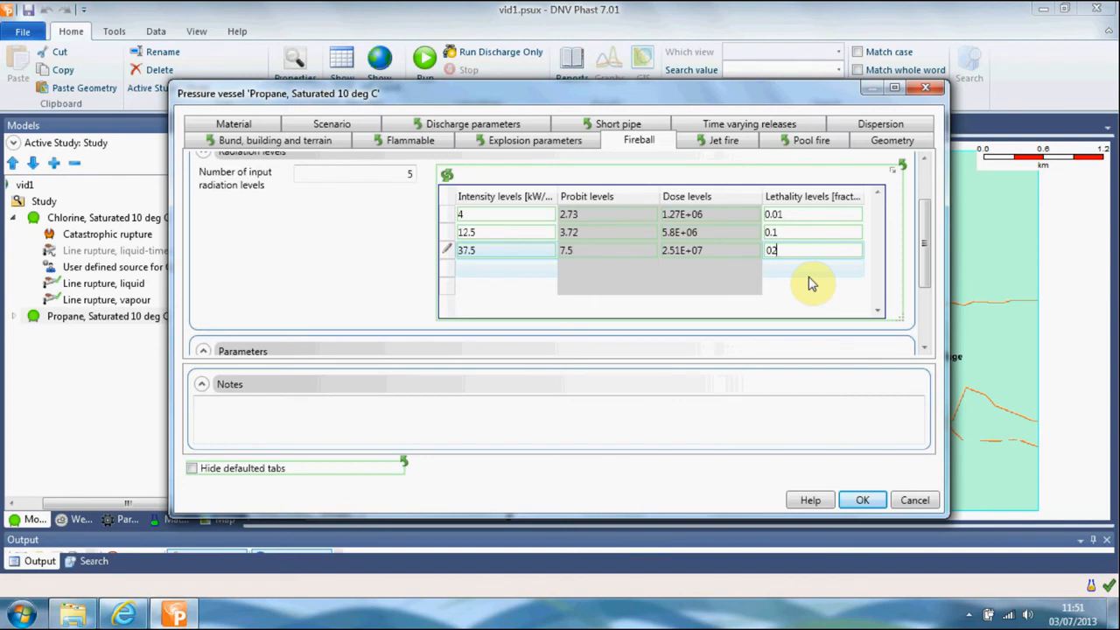
{"action": "left_click", "coordinate": [772, 251]}
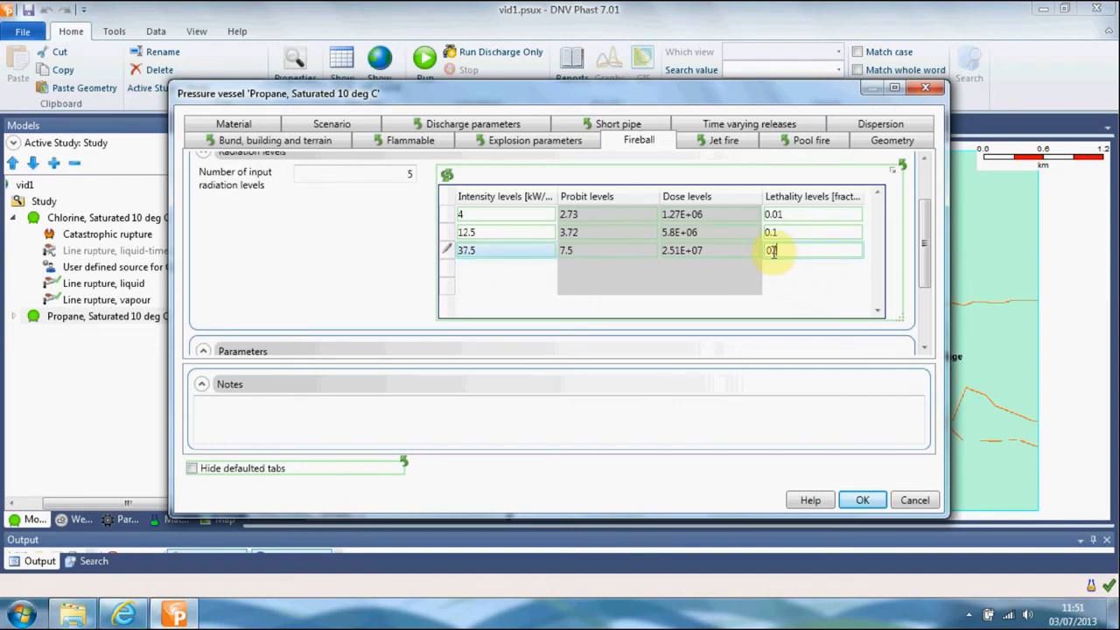
{"action": "type", "text": ".2"}
- Set the fourth and fifth fireball lethality levels to 0.5 and 1, and run the propane vessel's calculations
{"action": "left_click", "coordinate": [771, 270]}
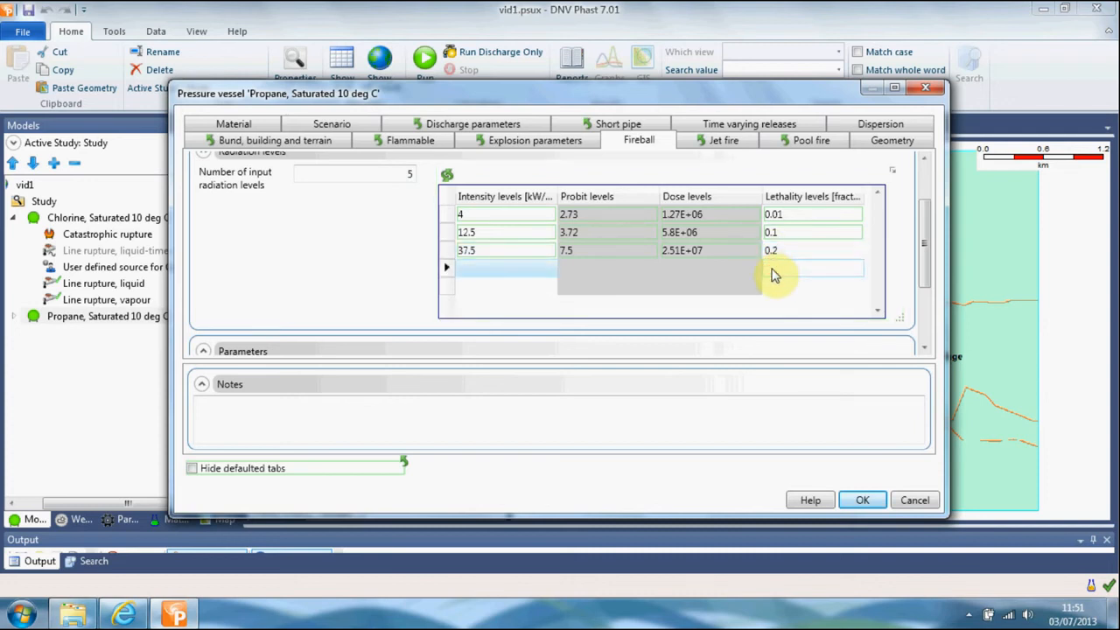
{"action": "type", "text": "0.5"}
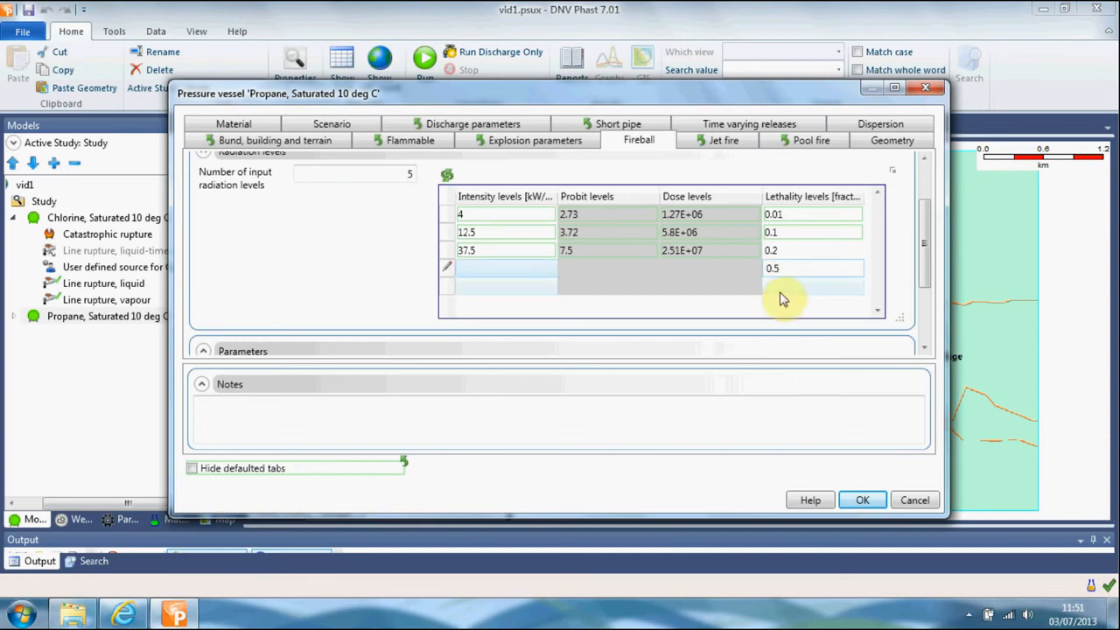
{"action": "left_click", "coordinate": [776, 292]}
{"action": "type", "text": "1"}
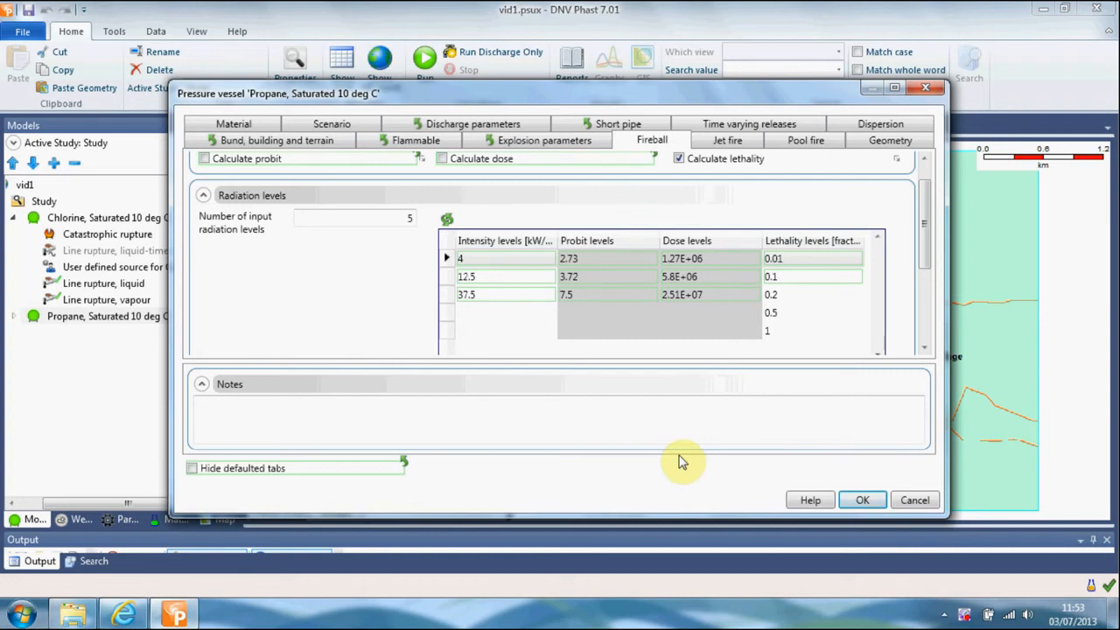
{"action": "left_click", "coordinate": [861, 502]}
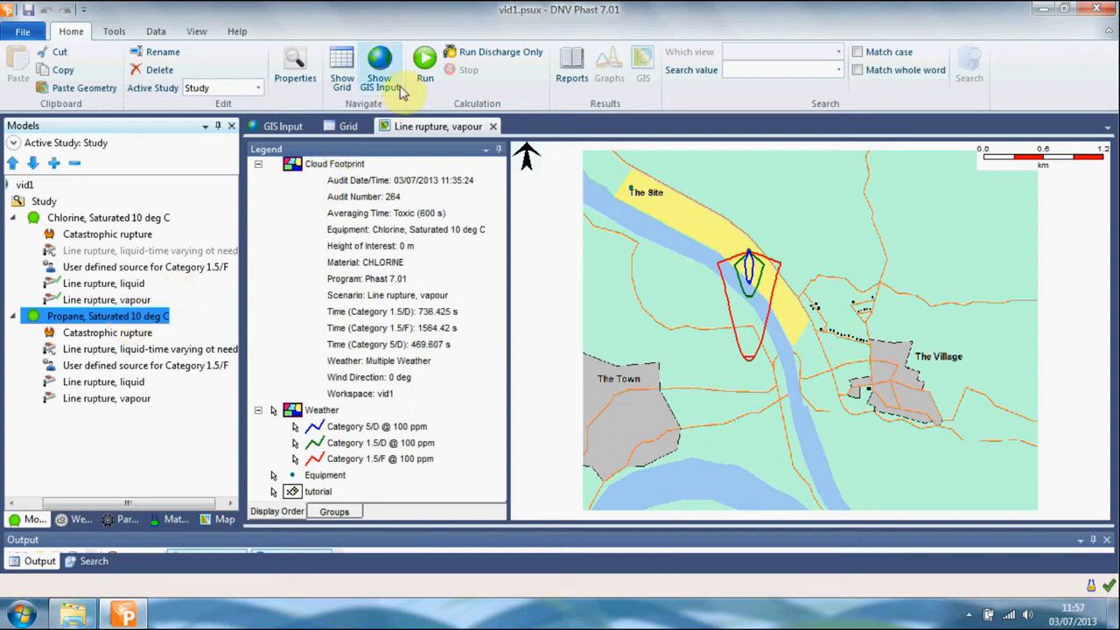
{"action": "left_click", "coordinate": [424, 61]}
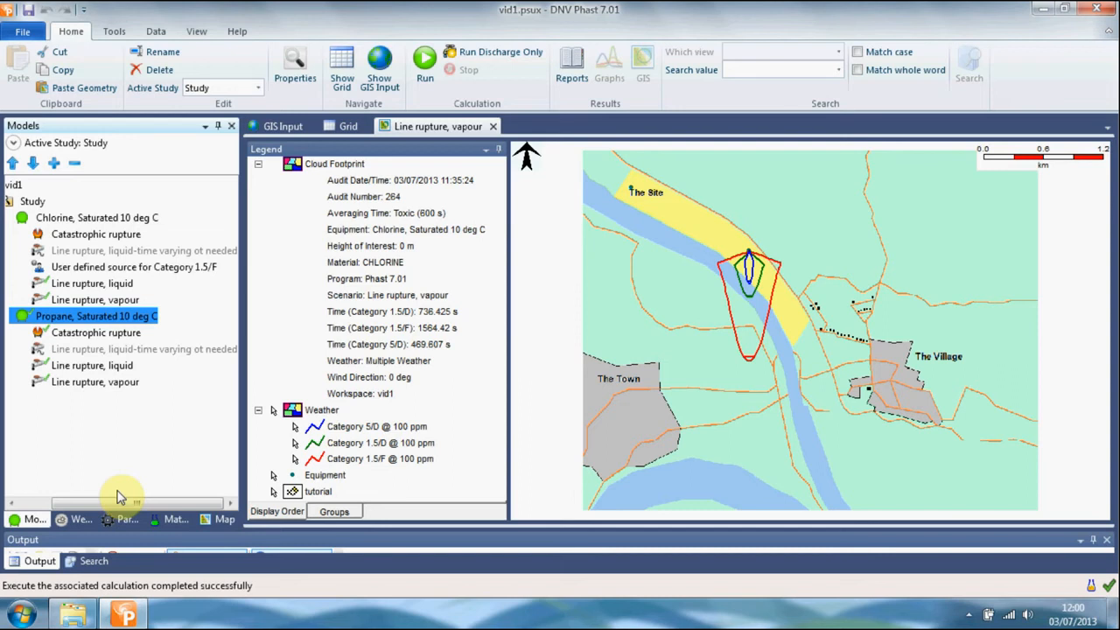
- Plot graphs for weather Category 1.5/F with all propane vessel scenarios except the time-varying liquid line rupture
{"action": "left_click", "coordinate": [78, 519]}
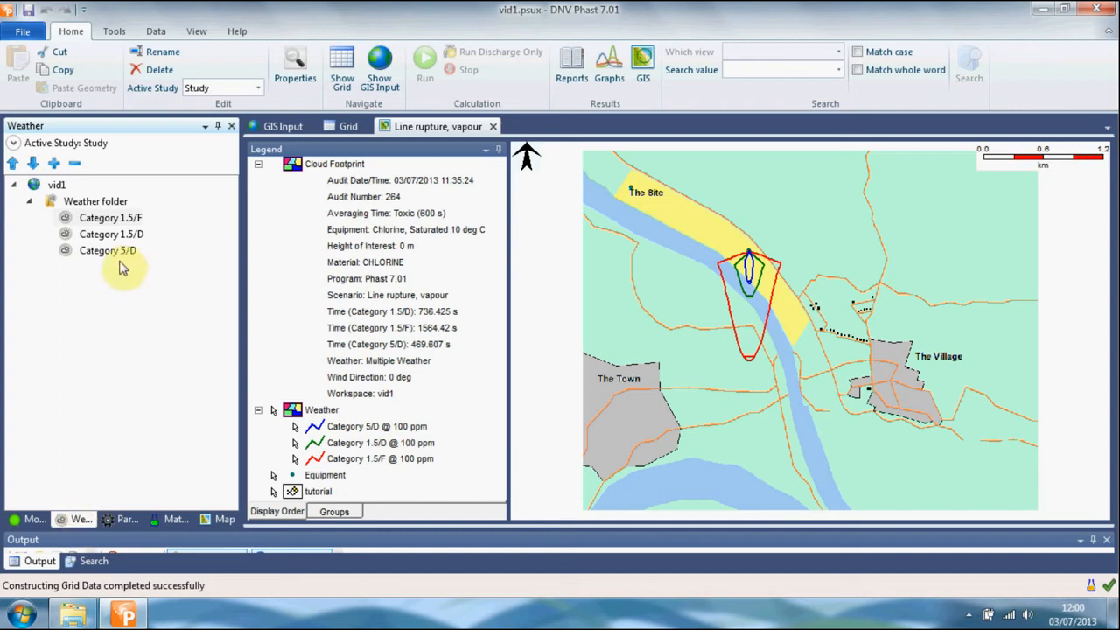
{"action": "left_click", "coordinate": [113, 223]}
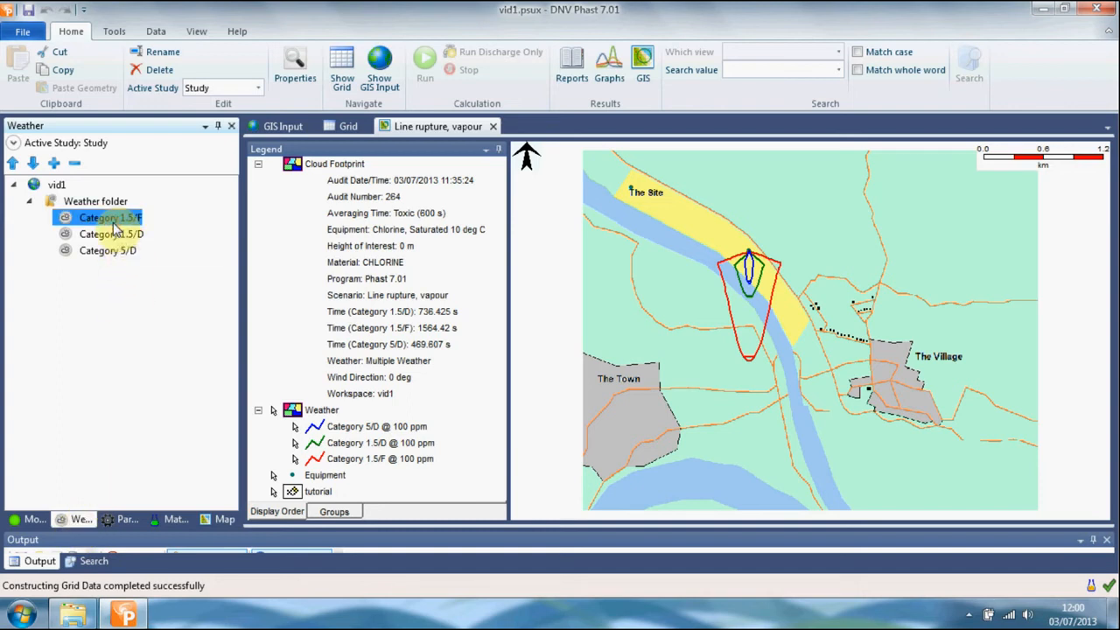
{"action": "left_click", "coordinate": [101, 218]}
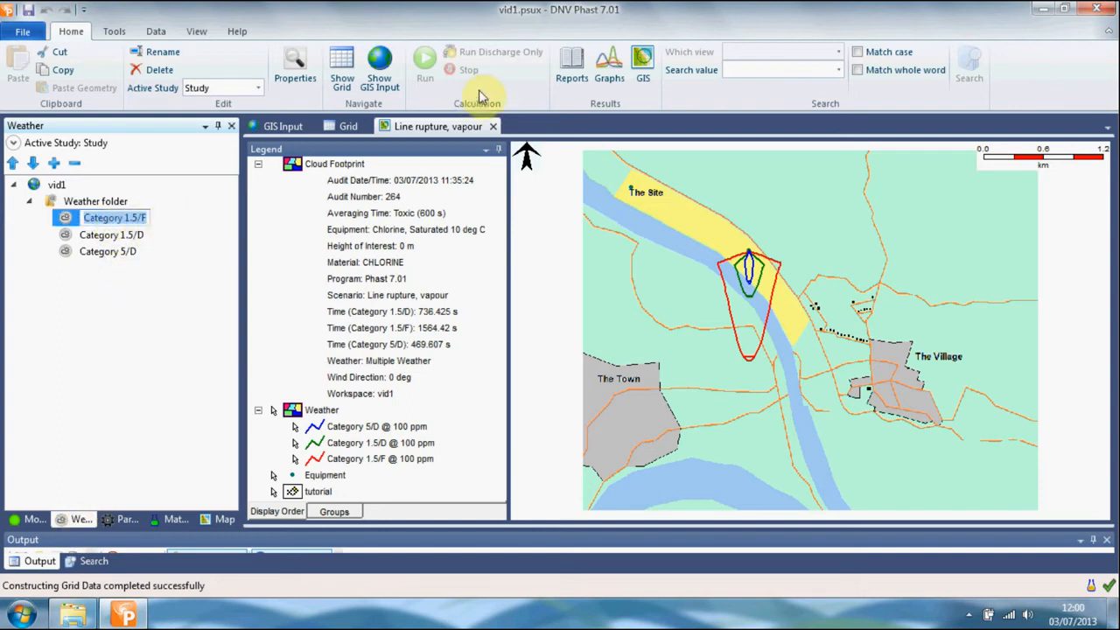
{"action": "left_click", "coordinate": [611, 68]}
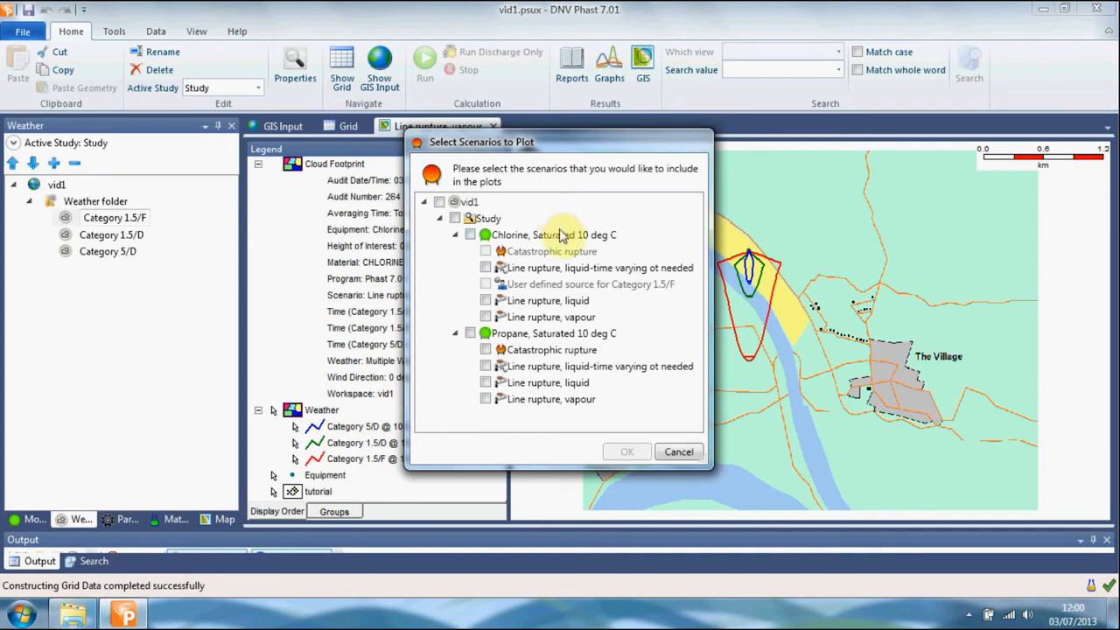
{"action": "left_click", "coordinate": [469, 334]}
{"action": "left_click", "coordinate": [485, 365]}
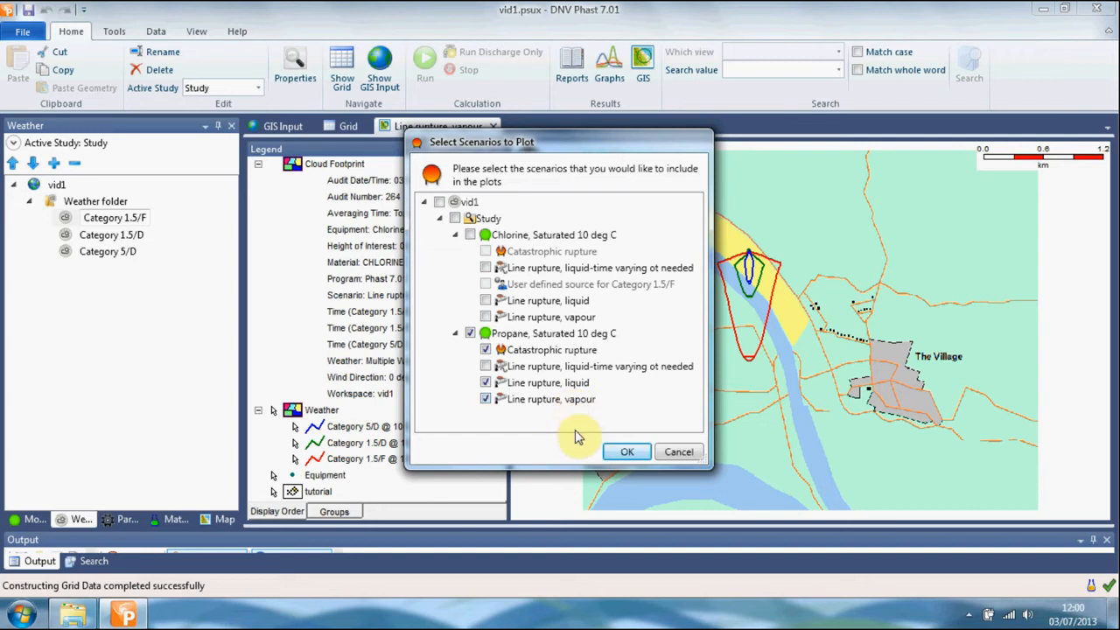
{"action": "left_click", "coordinate": [612, 450]}
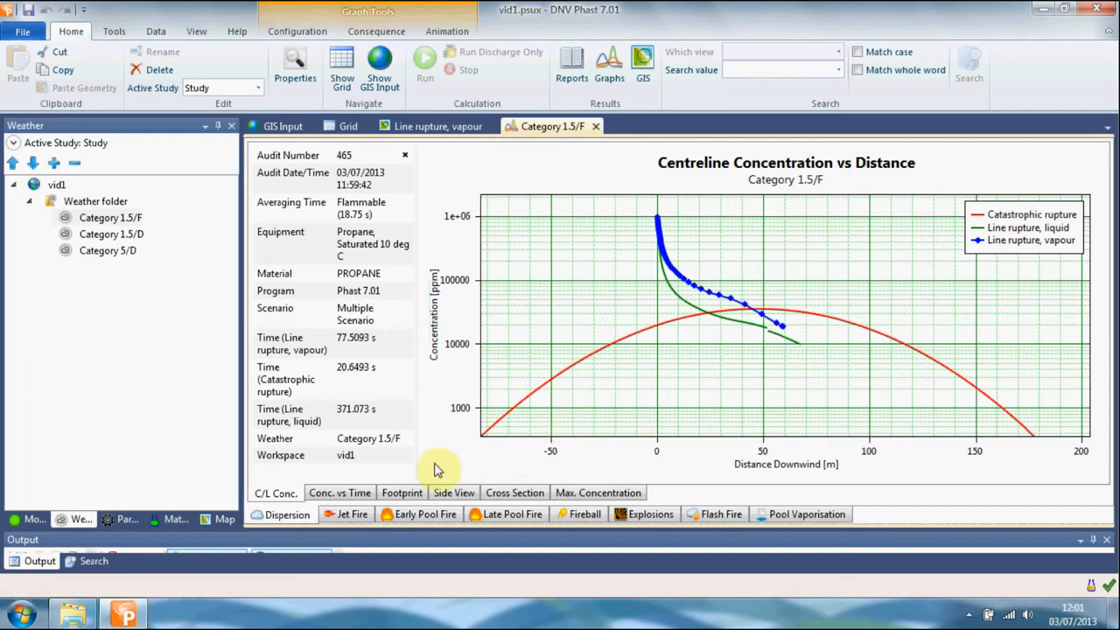
- Examine the jet fire distance, intensity radii and lethality radii graphs, including the series available for the lethality radii
{"action": "left_click", "coordinate": [347, 518]}
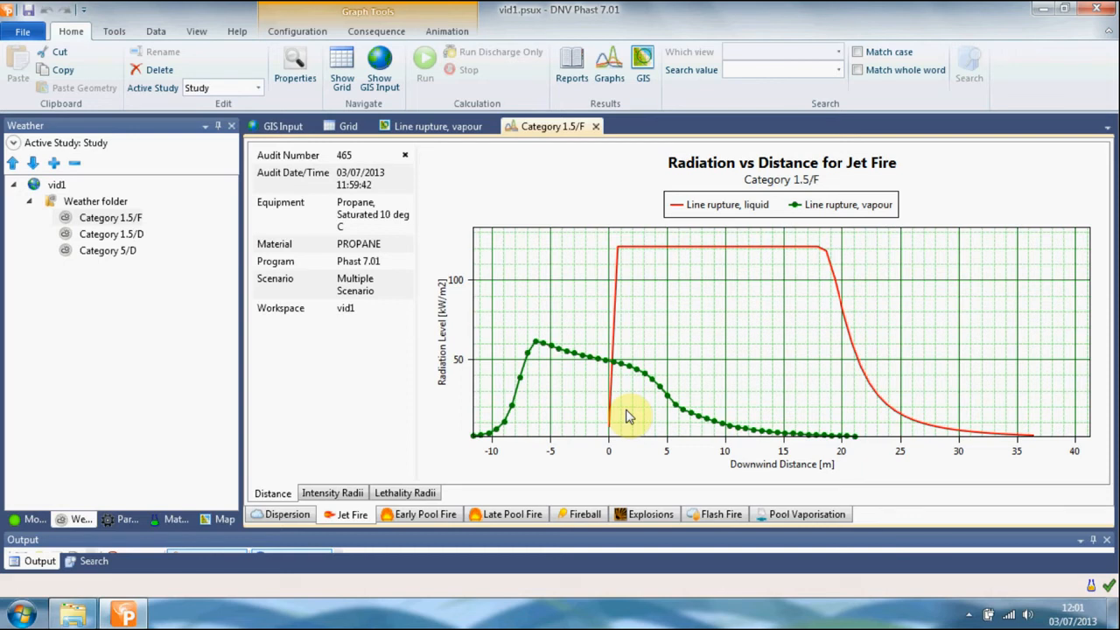
{"action": "left_click", "coordinate": [337, 495]}
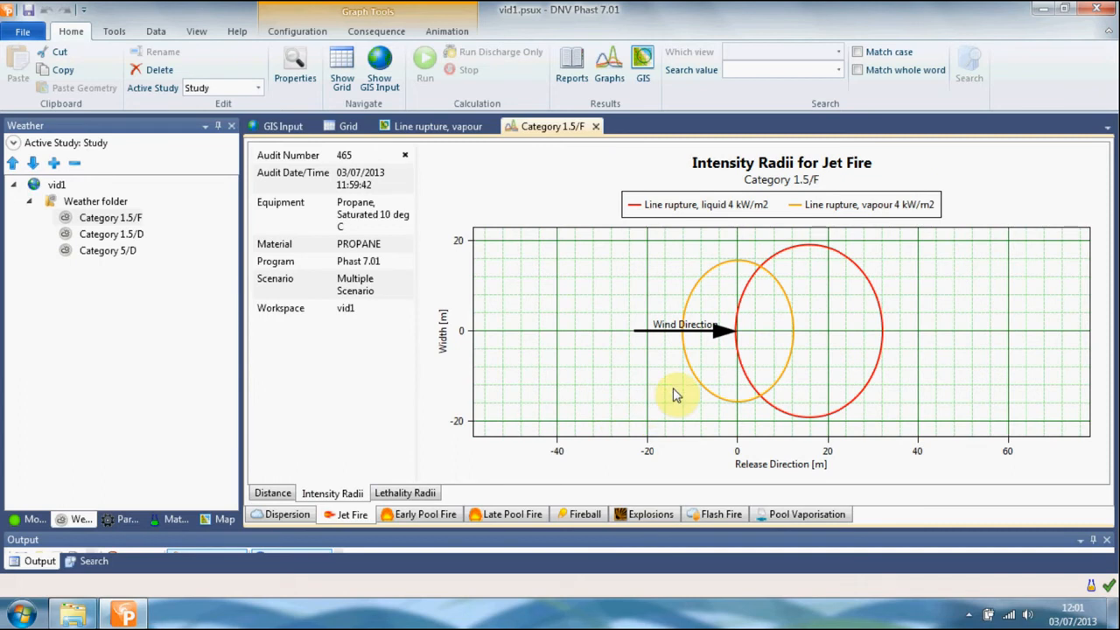
{"action": "left_click", "coordinate": [425, 495]}
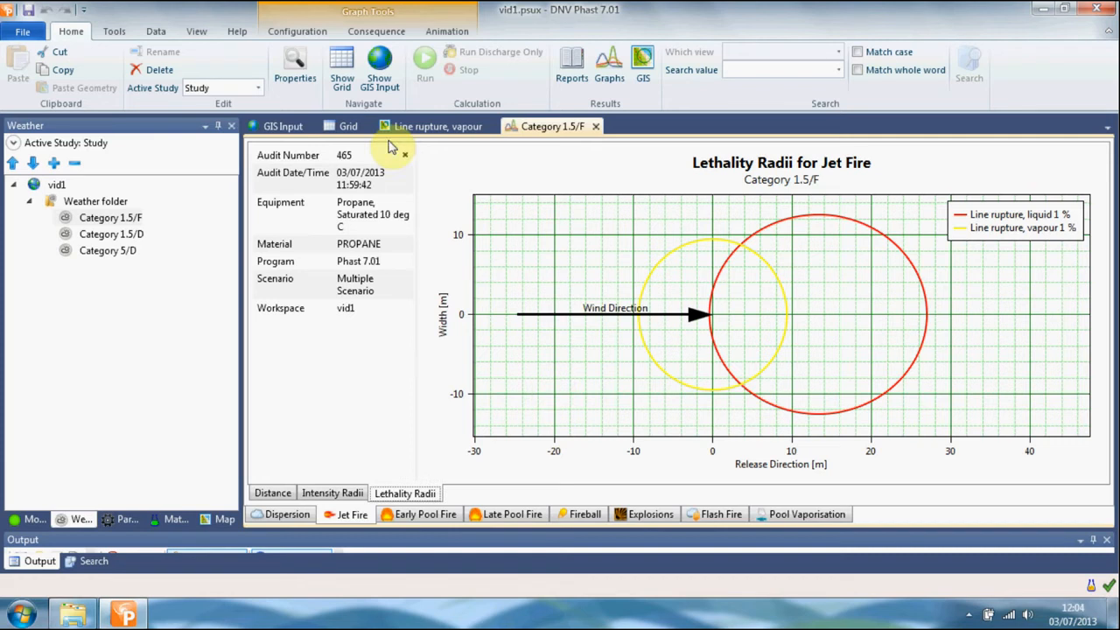
{"action": "left_click", "coordinate": [320, 36]}
{"action": "left_click", "coordinate": [101, 77]}
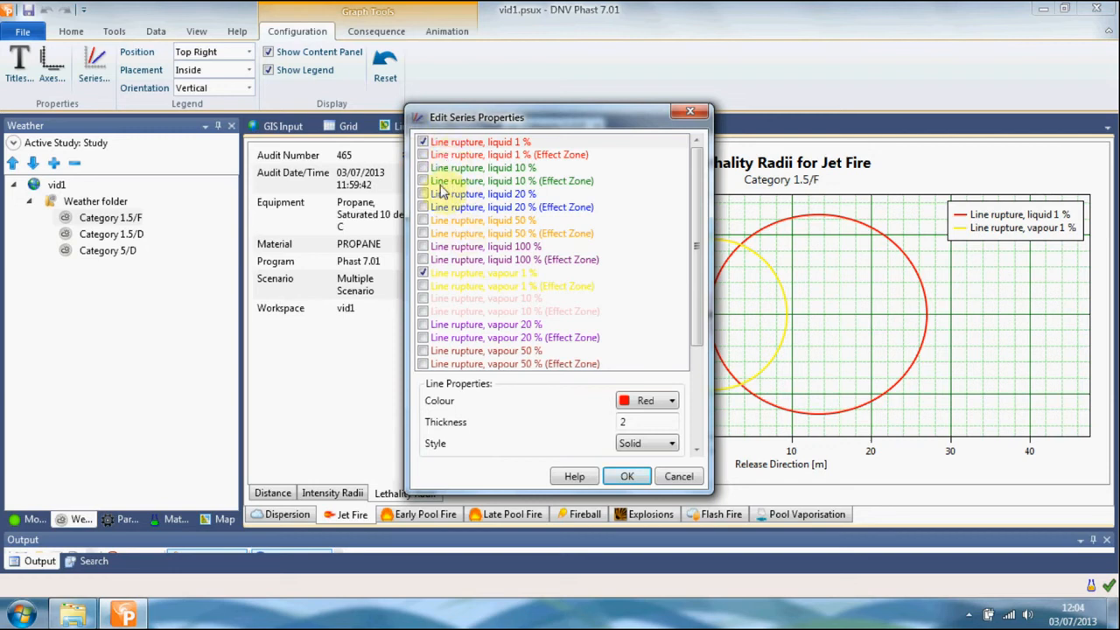
{"action": "left_click", "coordinate": [678, 477]}
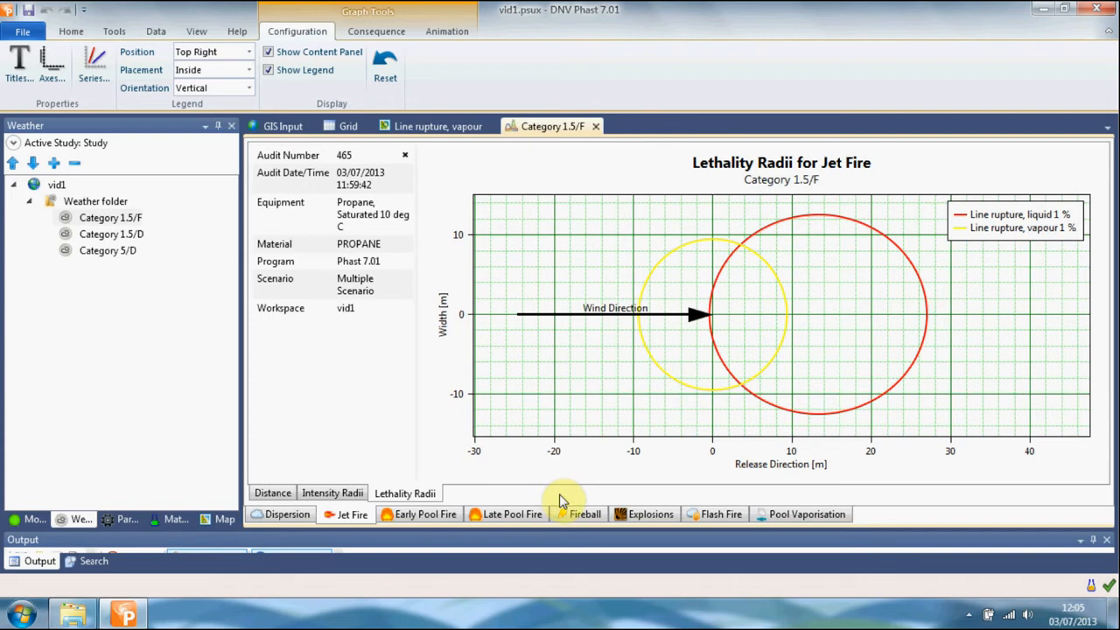
- View the early and late pool fire radiation graphs and the fireball's distance, intensity radii and lethality radii graphs
{"action": "left_click", "coordinate": [423, 515]}
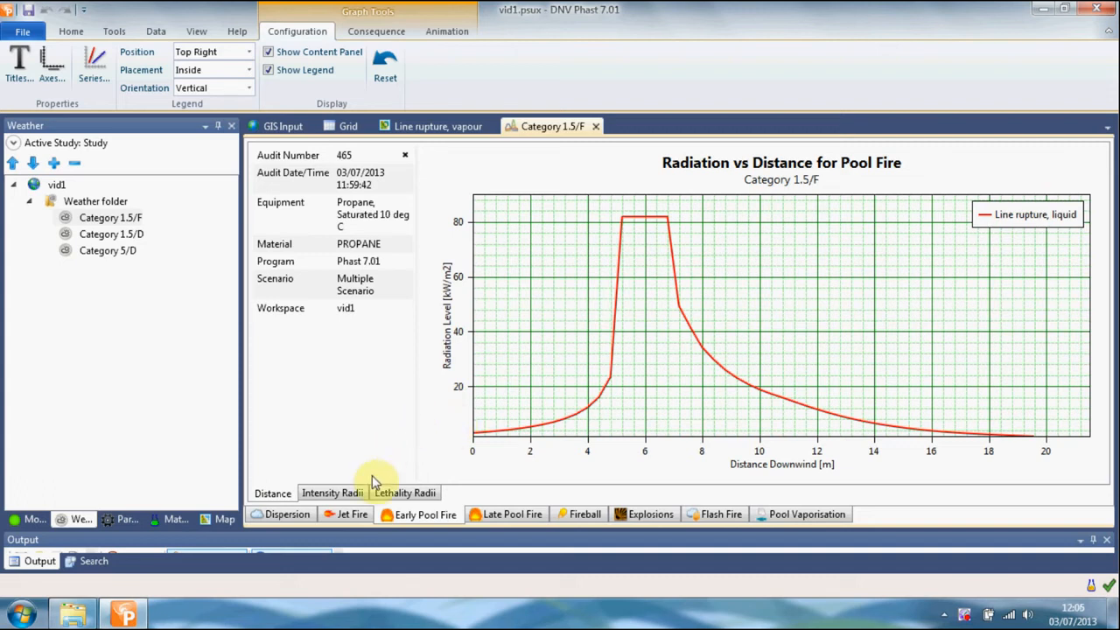
{"action": "left_click", "coordinate": [501, 516]}
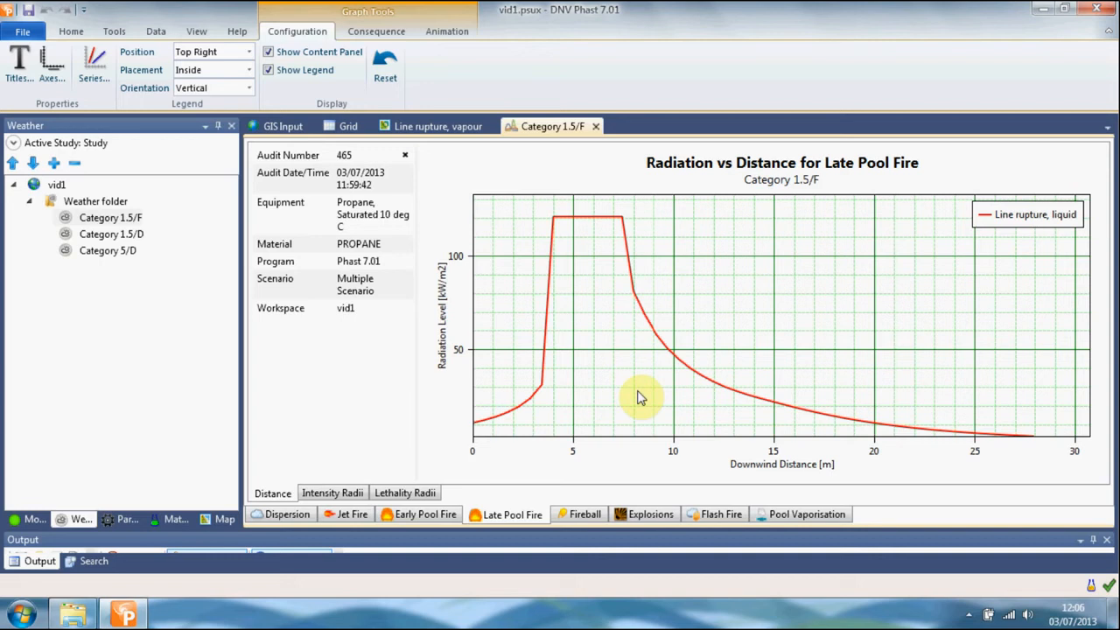
{"action": "left_click", "coordinate": [581, 516]}
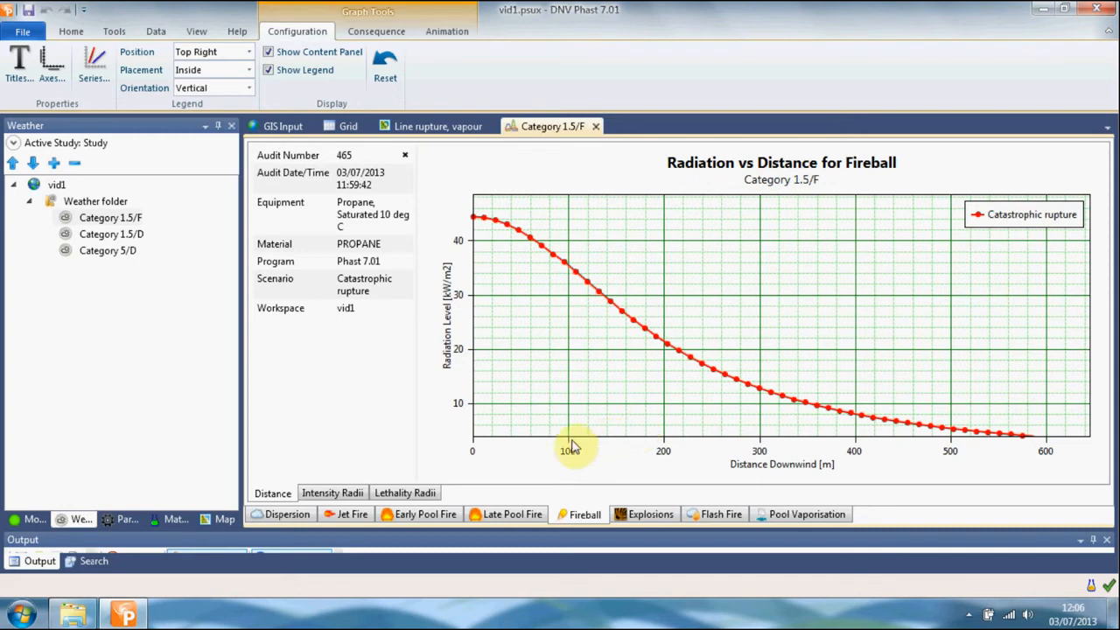
{"action": "left_click", "coordinate": [338, 498]}
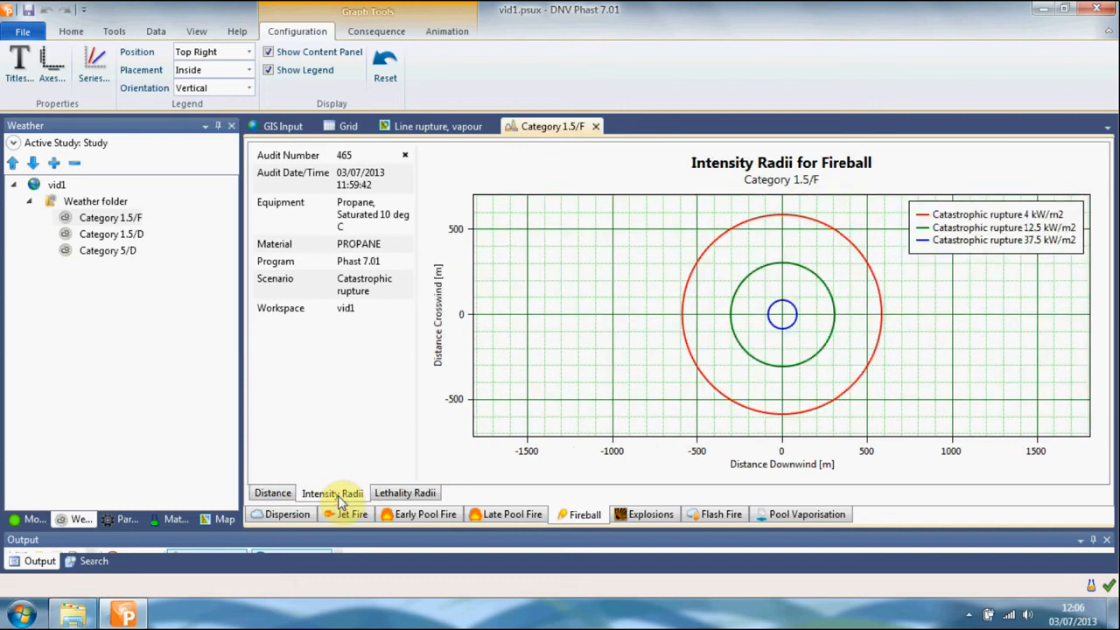
{"action": "left_click", "coordinate": [394, 495]}
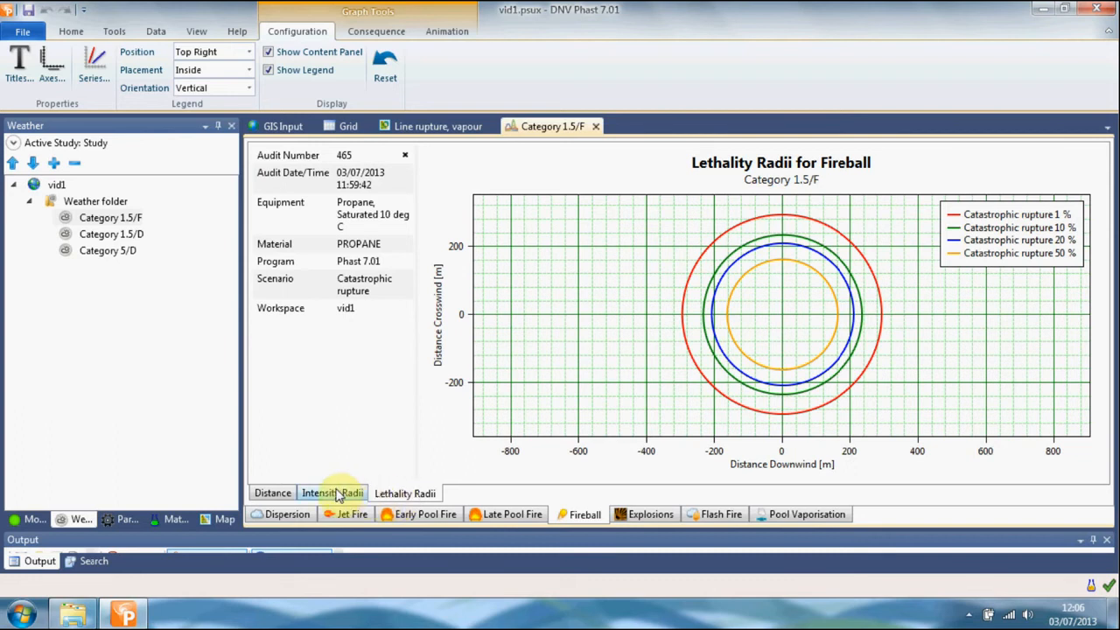
{"action": "left_click", "coordinate": [275, 495]}
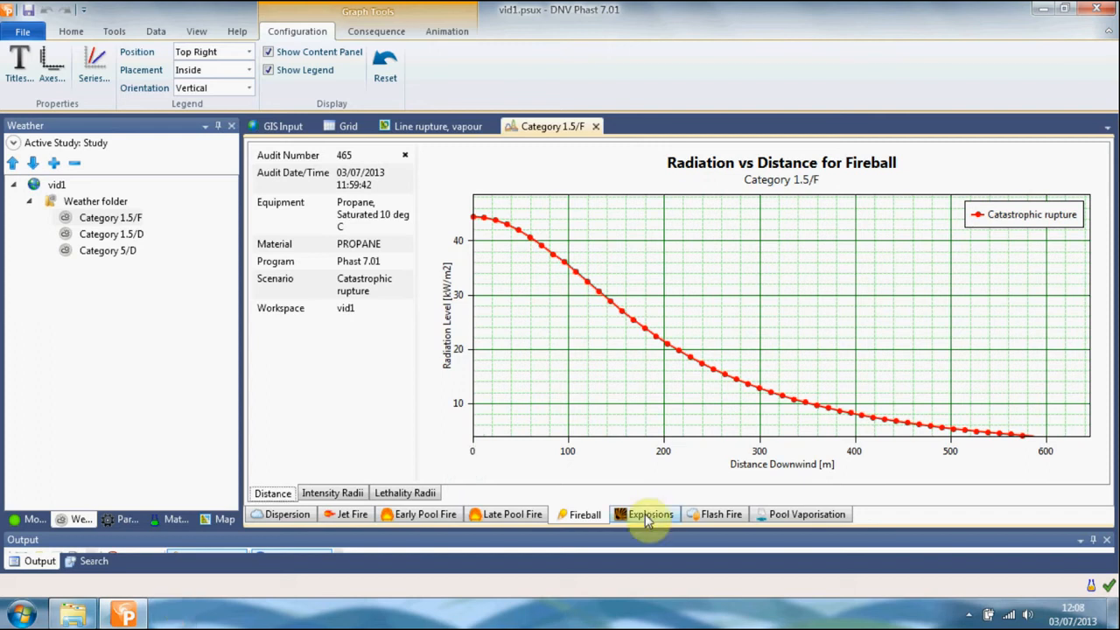
- Examine the early explosion distance and radii graphs, the late explosion overpressure, worst case, distance and time graphs, and the flash fire results
{"action": "left_click", "coordinate": [647, 518]}
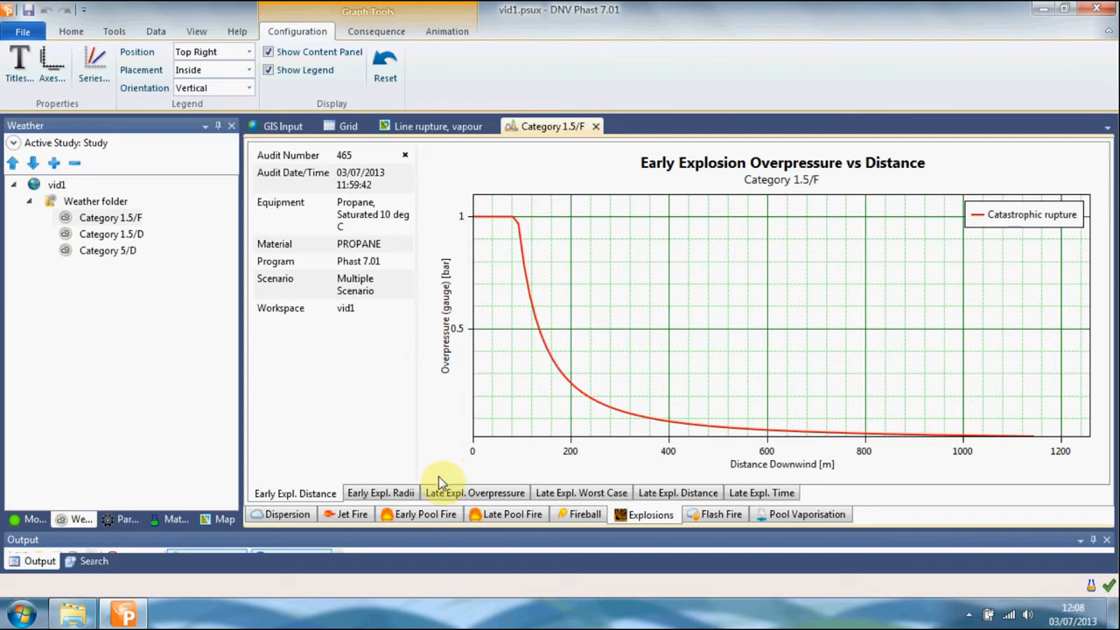
{"action": "left_click", "coordinate": [371, 495]}
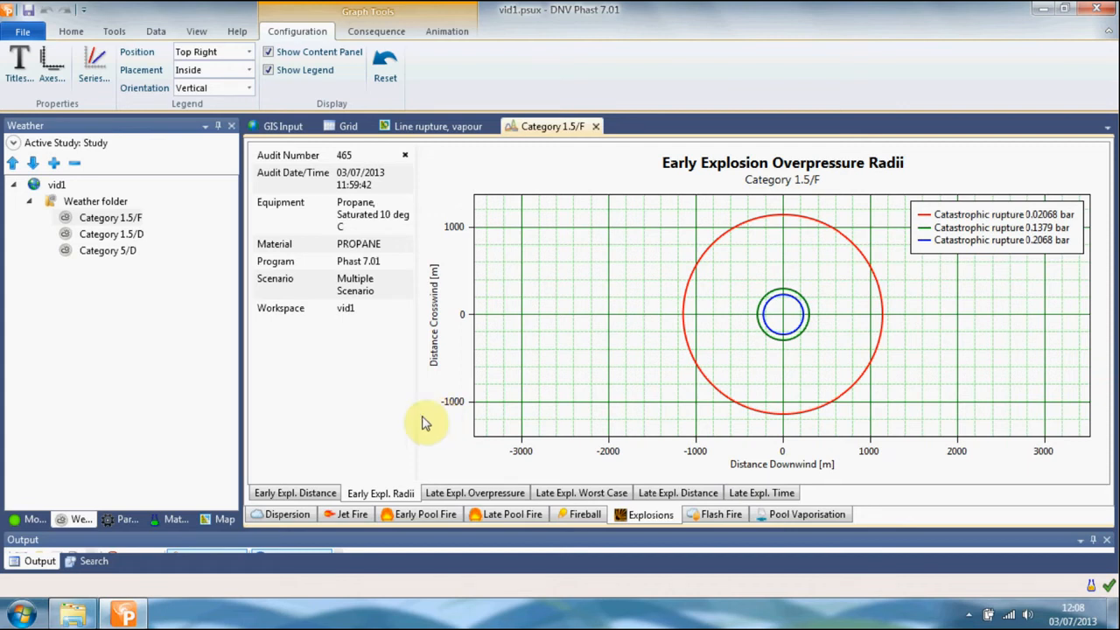
{"action": "left_click", "coordinate": [484, 495]}
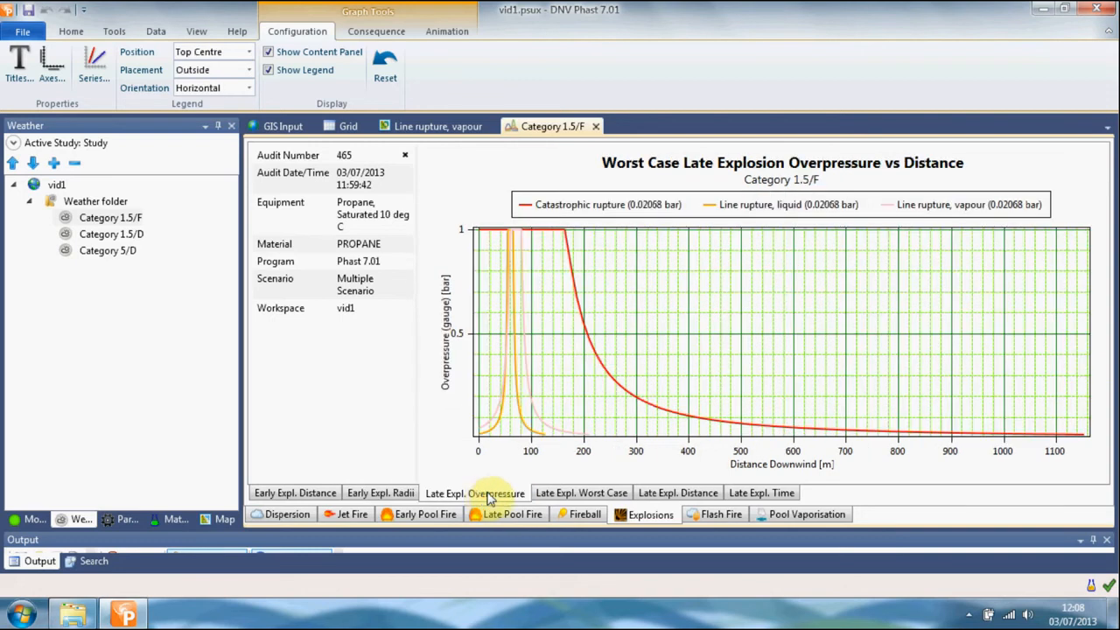
{"action": "left_click", "coordinate": [579, 495]}
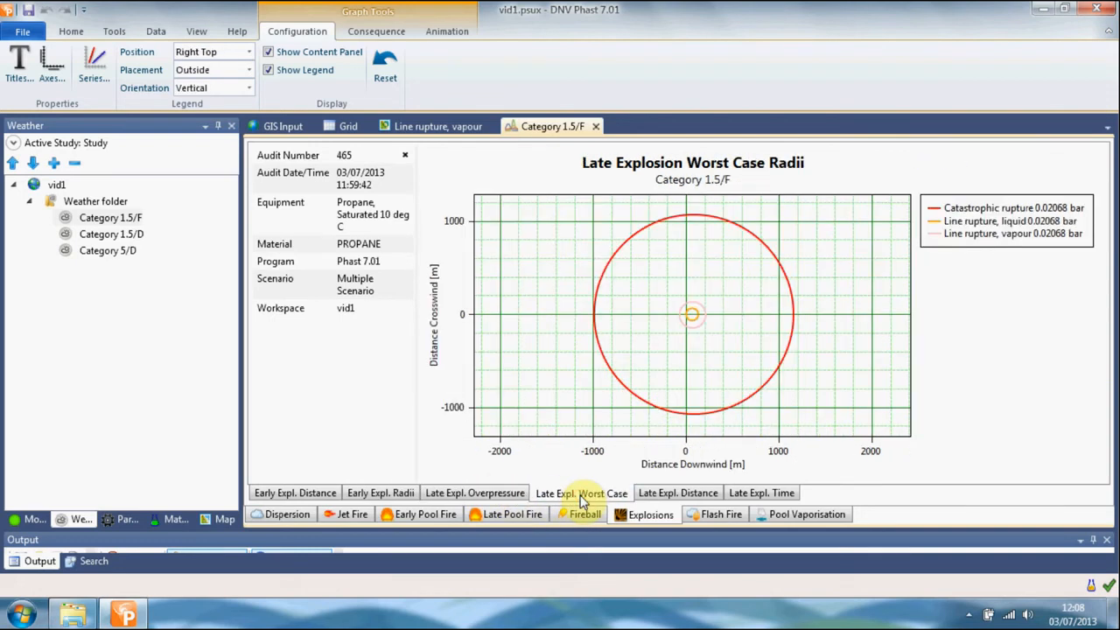
{"action": "left_click", "coordinate": [653, 496]}
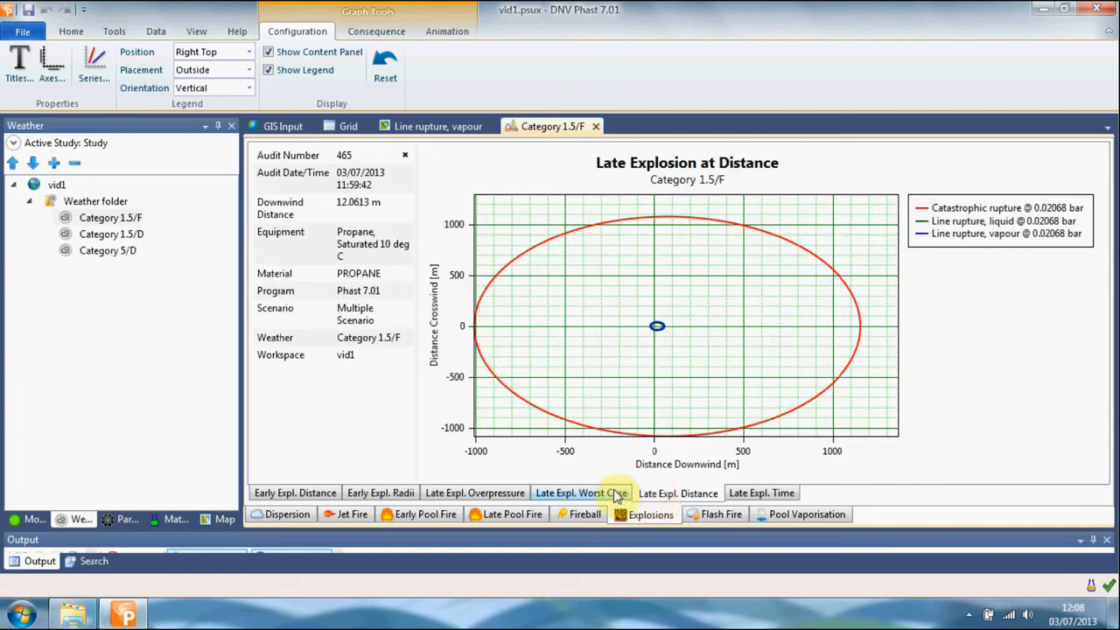
{"action": "left_click", "coordinate": [577, 500]}
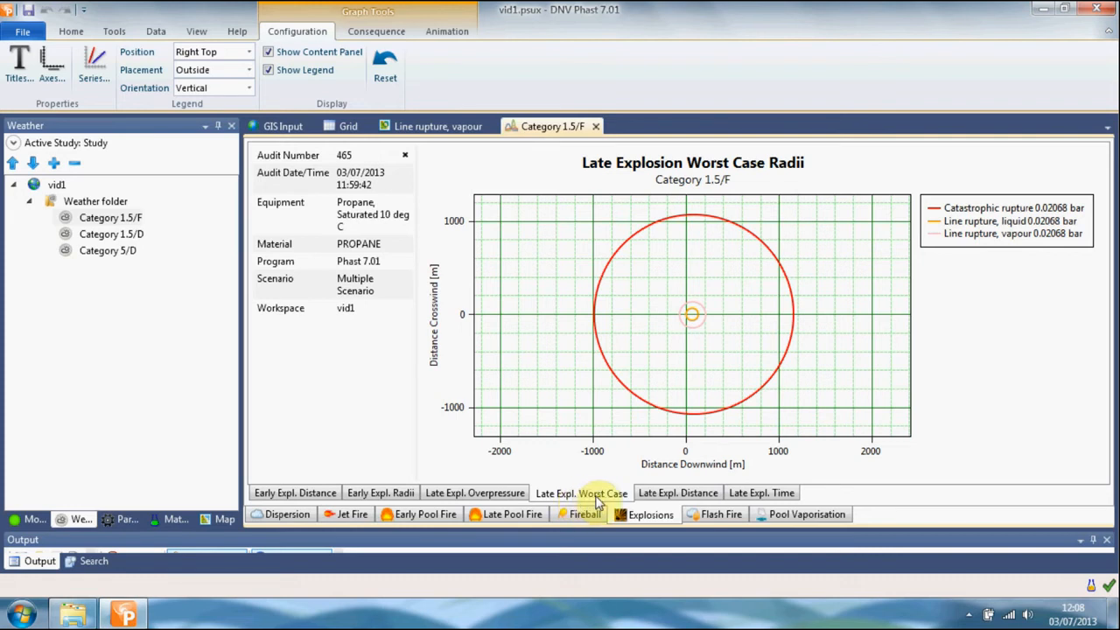
{"action": "left_click", "coordinate": [760, 495]}
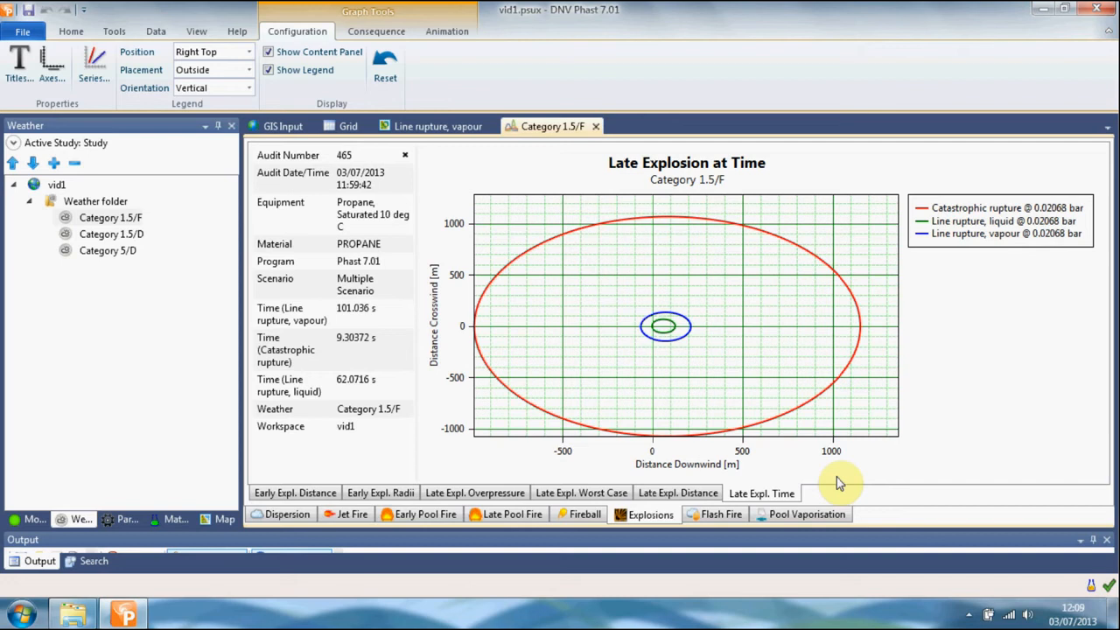
{"action": "left_click", "coordinate": [714, 516]}
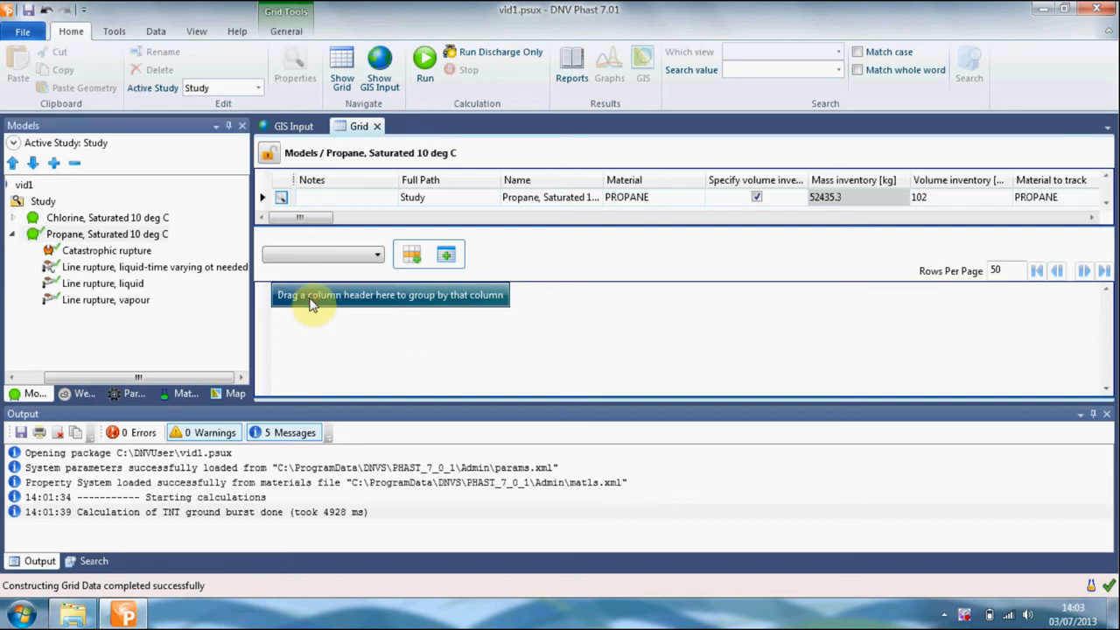
- Insert a folder named Early explosion method under the propane vessel and copy the vessel's Catastrophic rupture scenario
{"action": "right_click", "coordinate": [111, 240]}
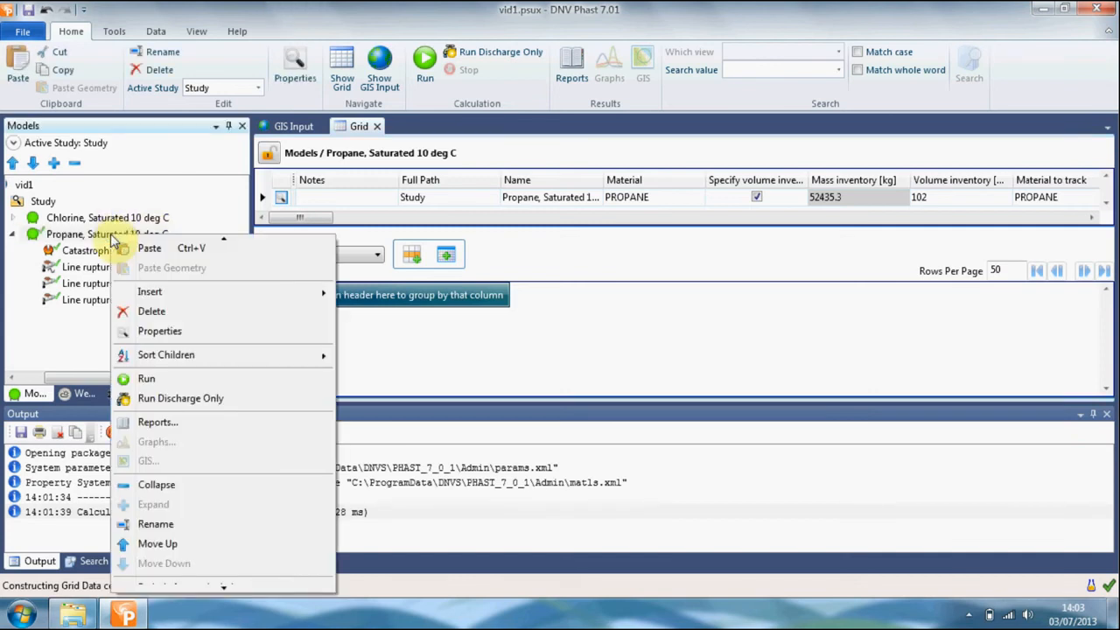
{"action": "mouse_move", "coordinate": [160, 322]}
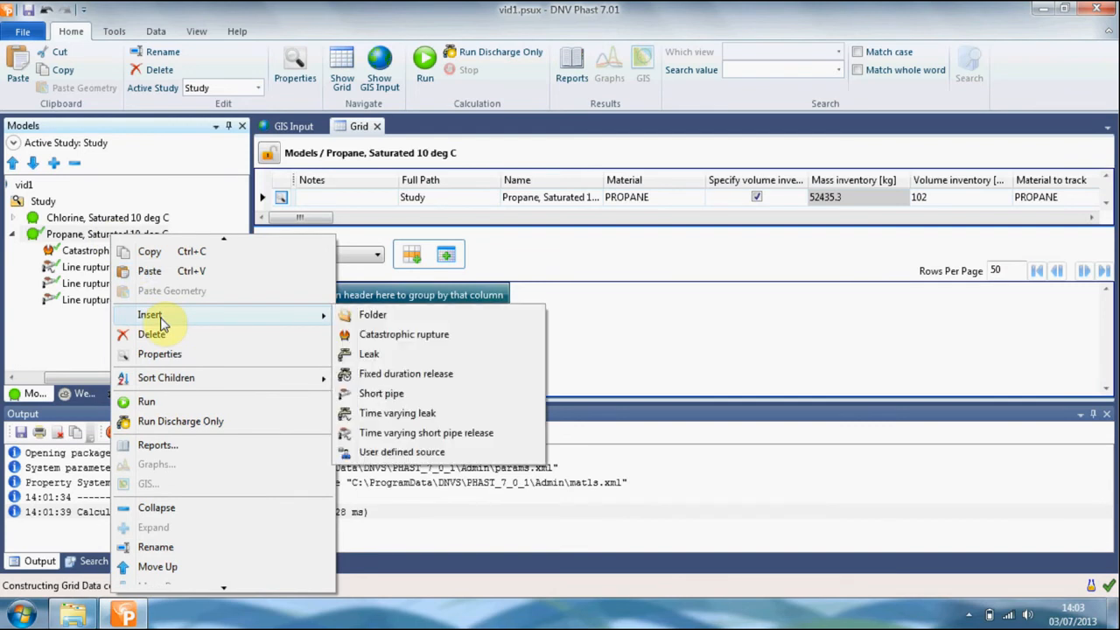
{"action": "left_click", "coordinate": [376, 315]}
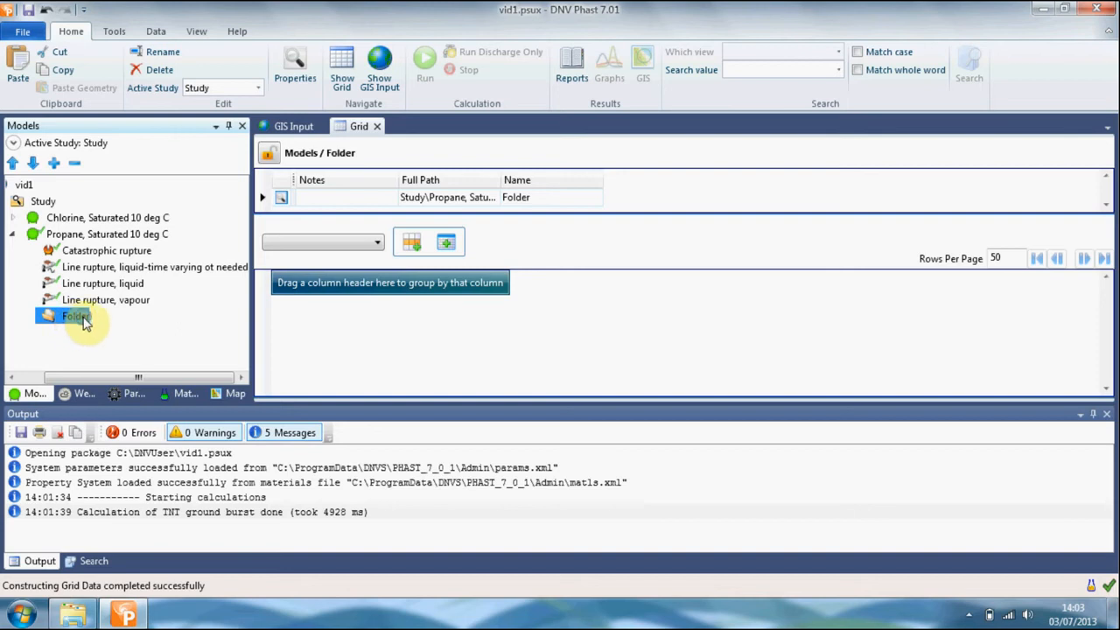
{"action": "right_click", "coordinate": [83, 320]}
{"action": "left_click", "coordinate": [143, 274]}
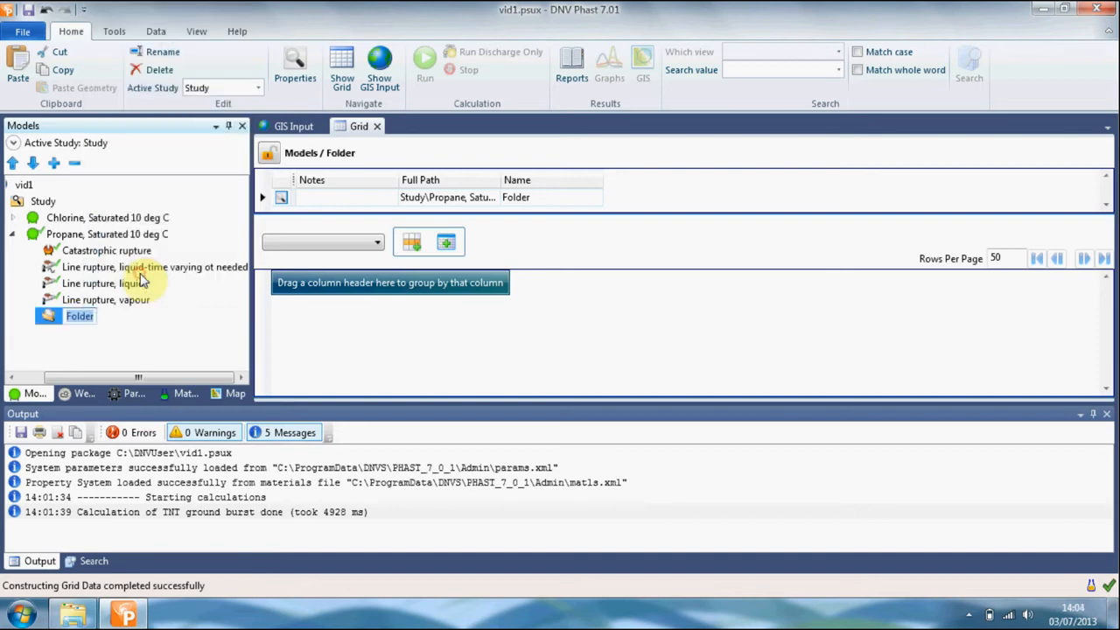
{"action": "type", "text": "Earl"}
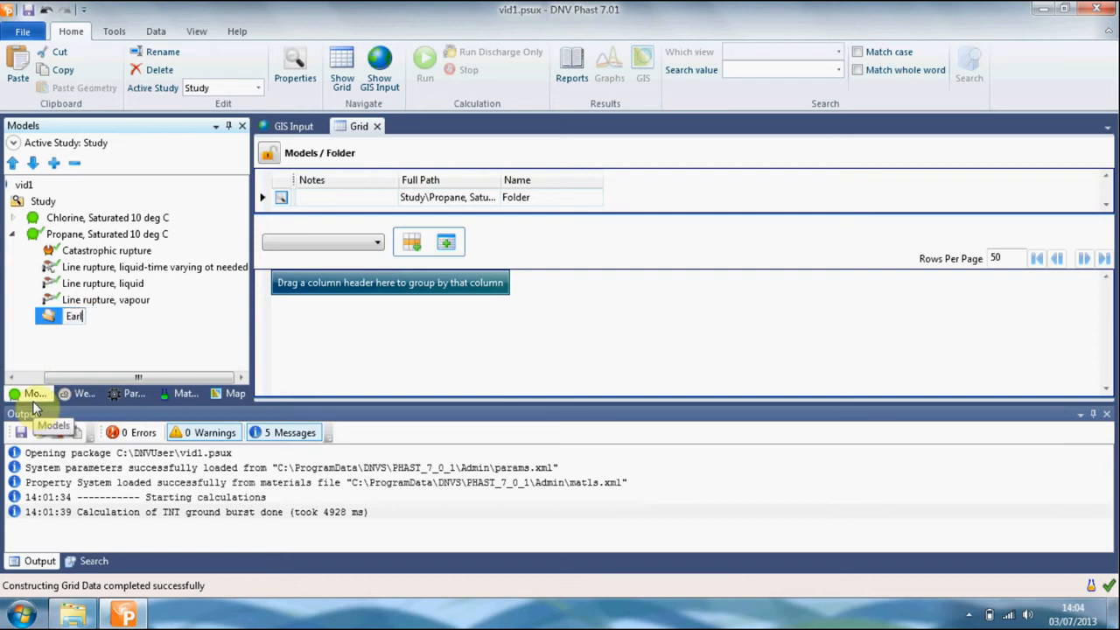
{"action": "type", "text": "y explosion method"}
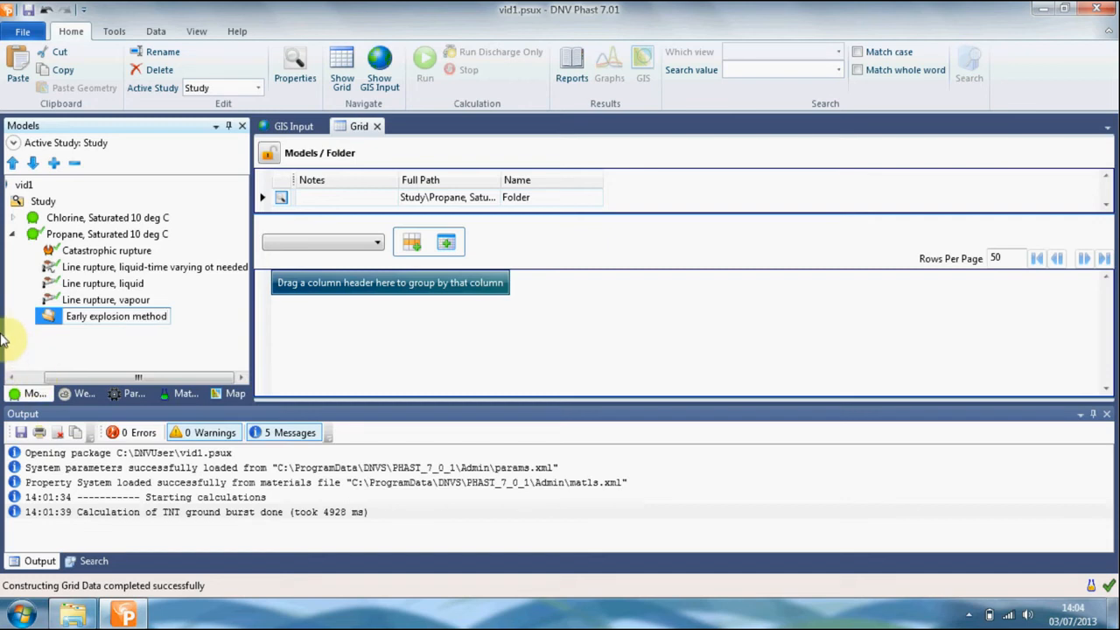
{"action": "right_click", "coordinate": [112, 255]}
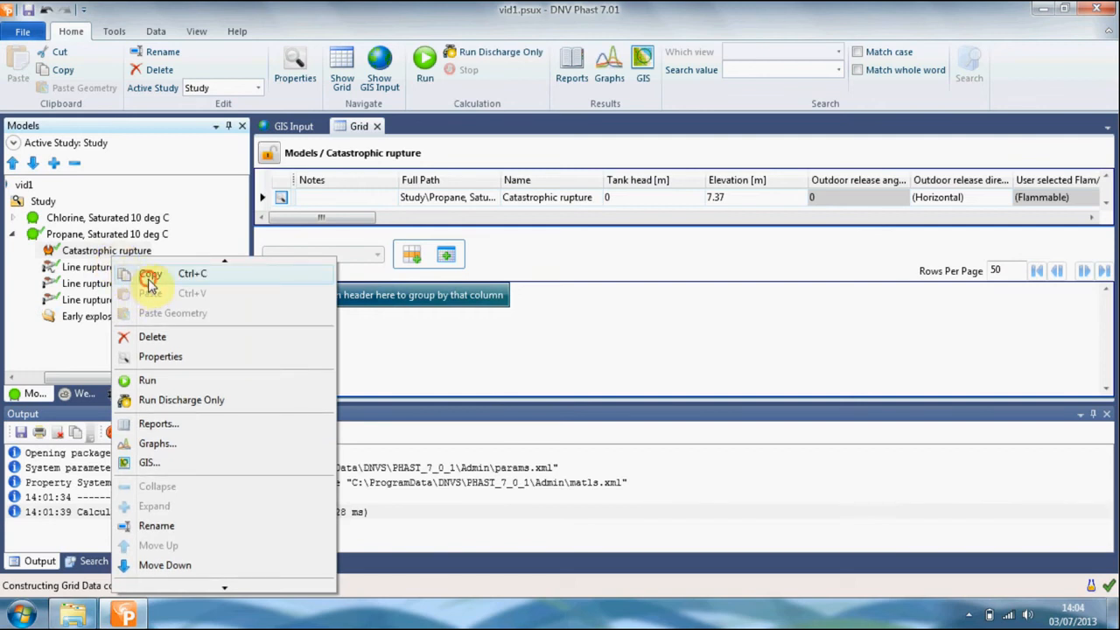
{"action": "left_click", "coordinate": [147, 273]}
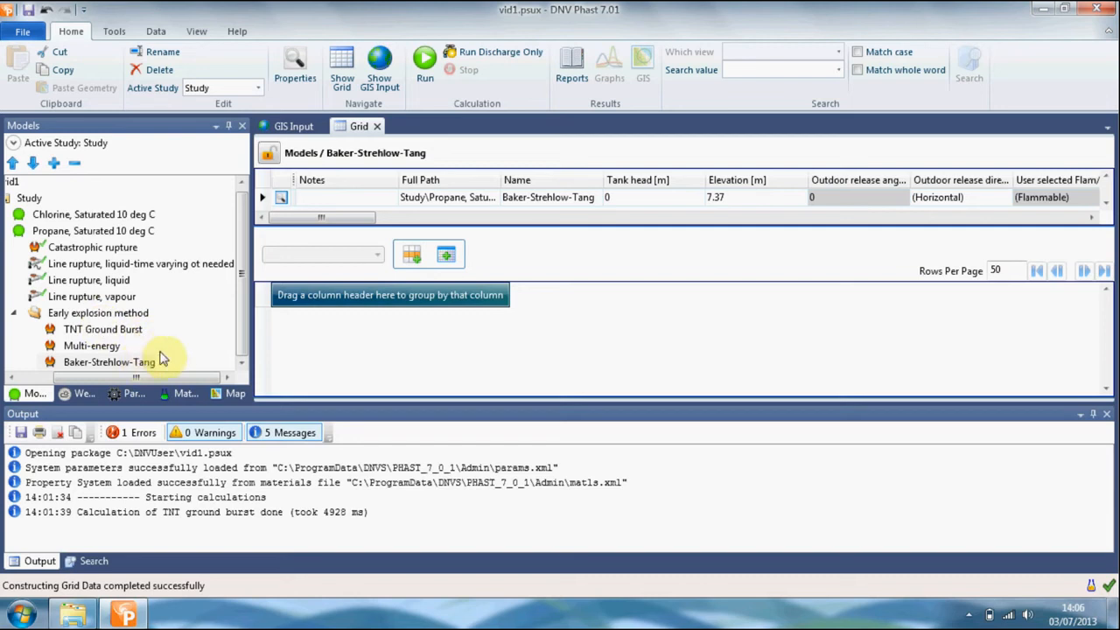
- Set the TNT Ground Burst scenario's air or ground burst explosion parameter to Ground burst and save the scenario
{"action": "double_click", "coordinate": [100, 333]}
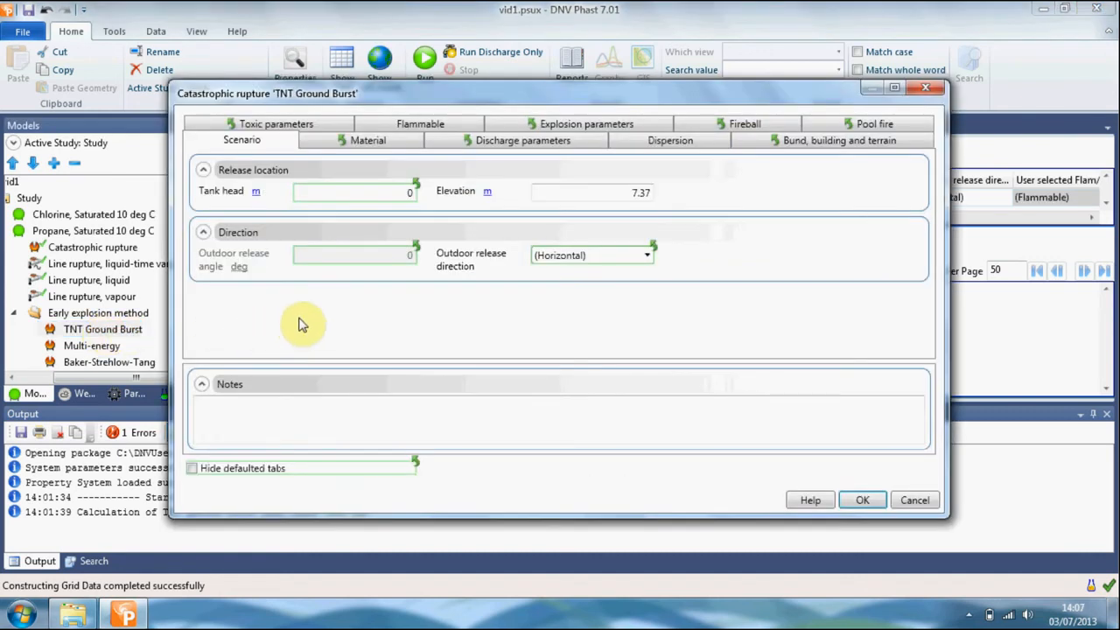
{"action": "left_click", "coordinate": [618, 125]}
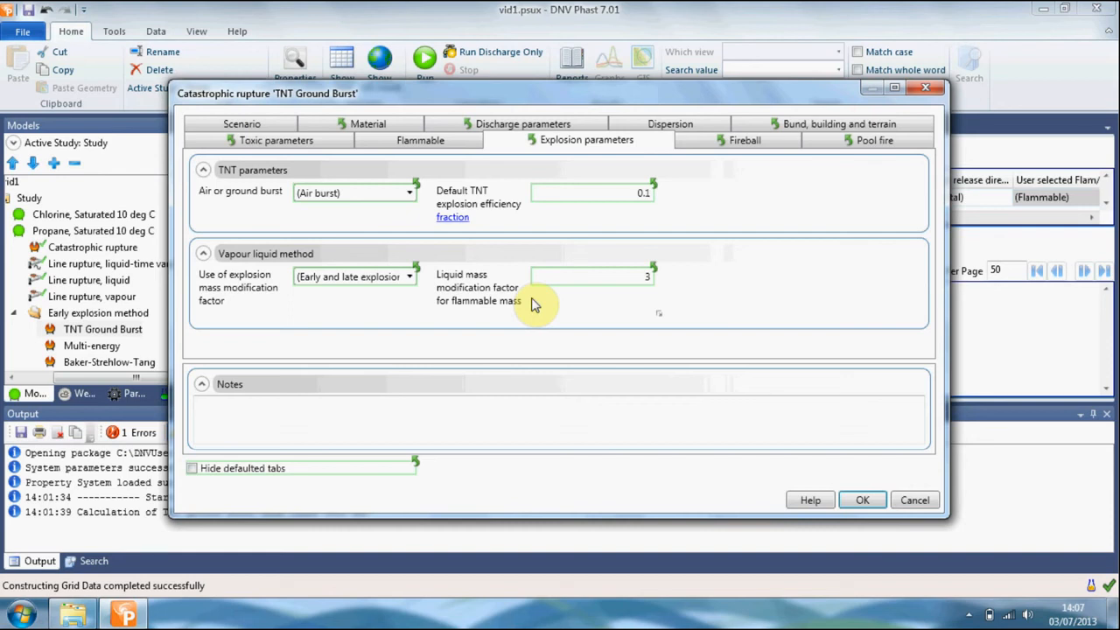
{"action": "left_click", "coordinate": [406, 195]}
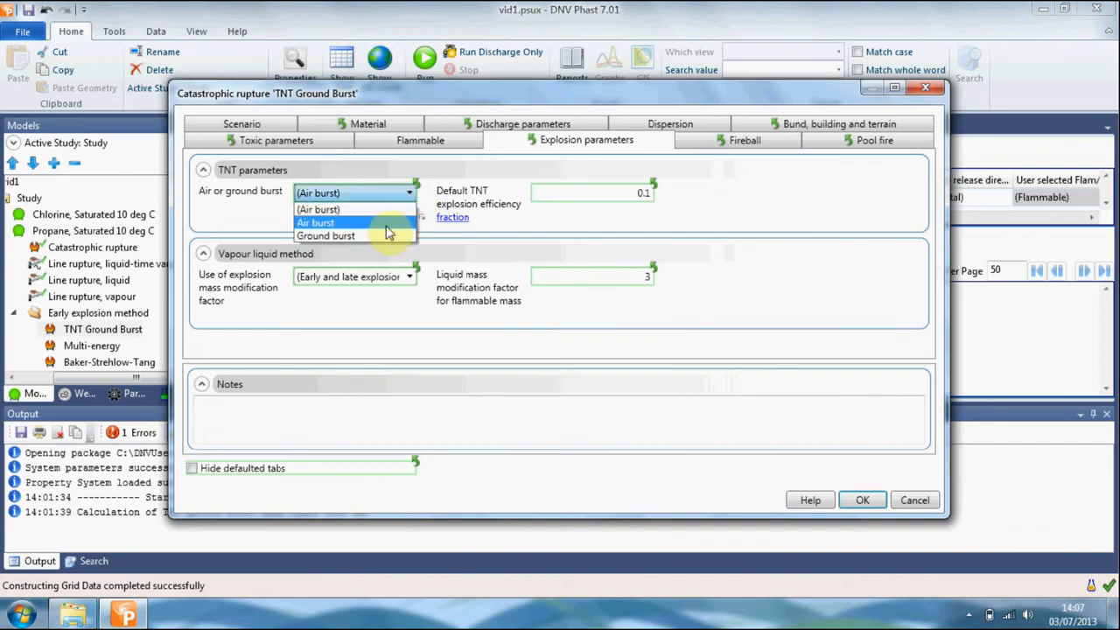
{"action": "left_click", "coordinate": [385, 236]}
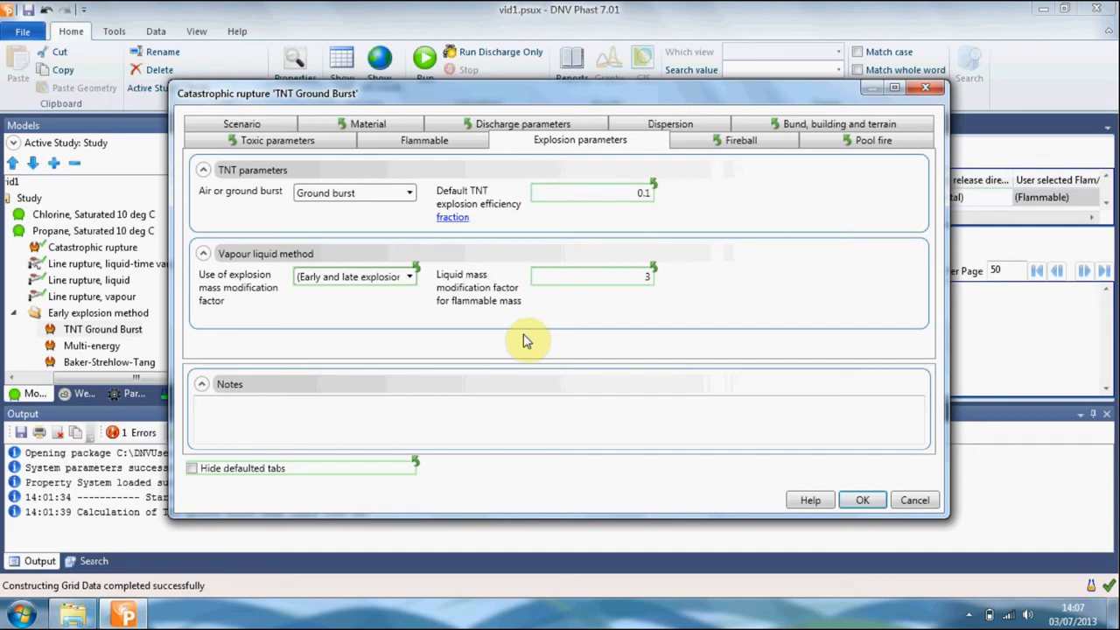
{"action": "left_click", "coordinate": [861, 501]}
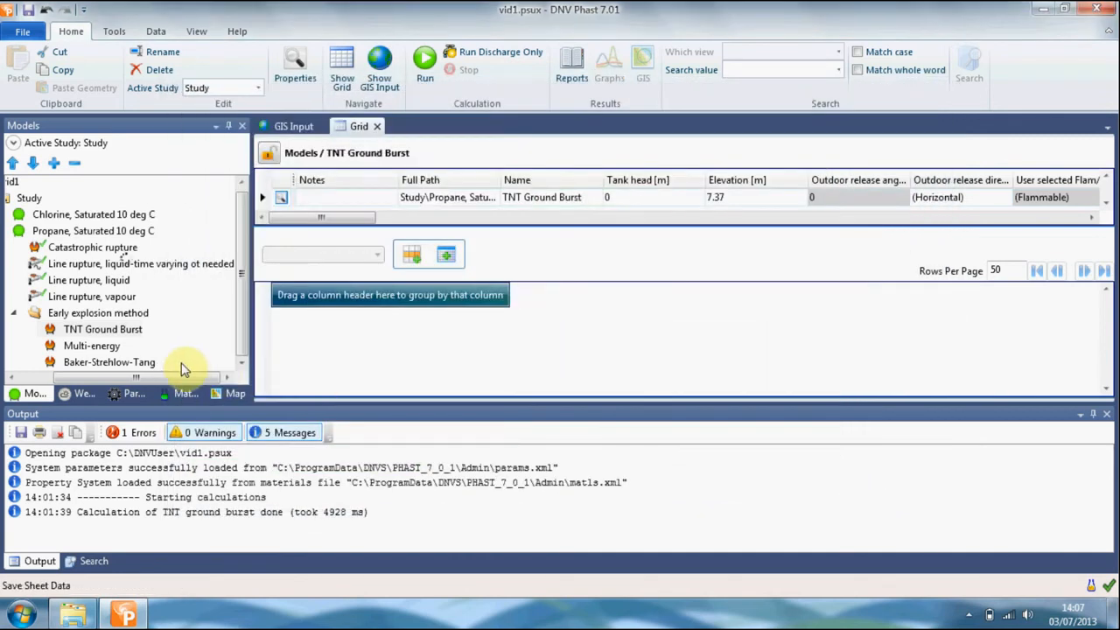
- Open the Multi-energy scenario's properties and set its flammable explosion method to Multi-Energy
{"action": "double_click", "coordinate": [105, 348]}
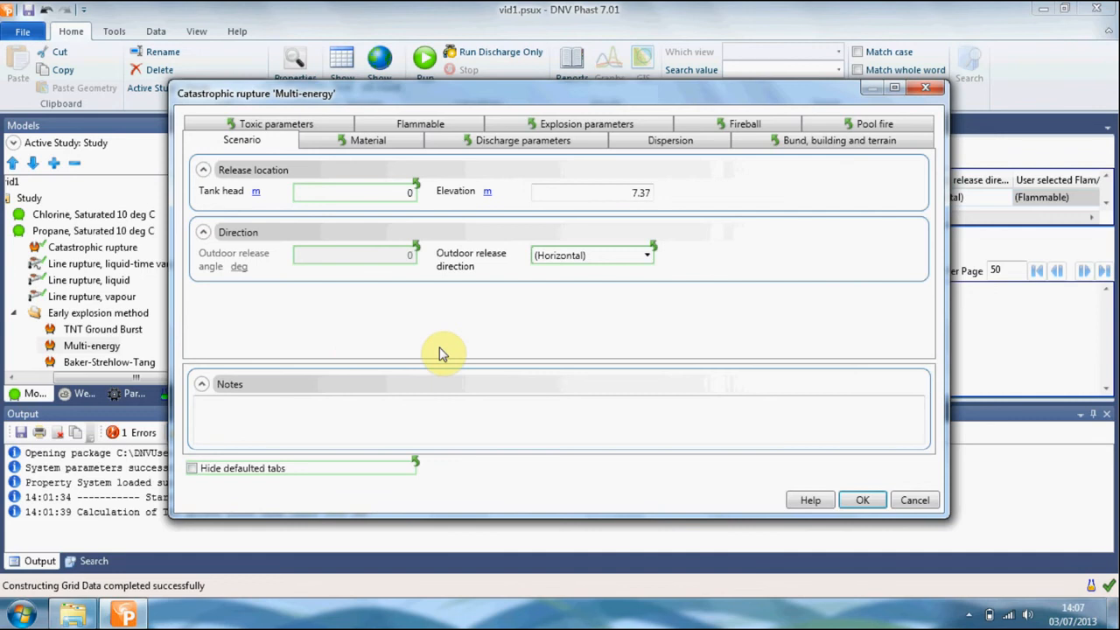
{"action": "left_click", "coordinate": [426, 125]}
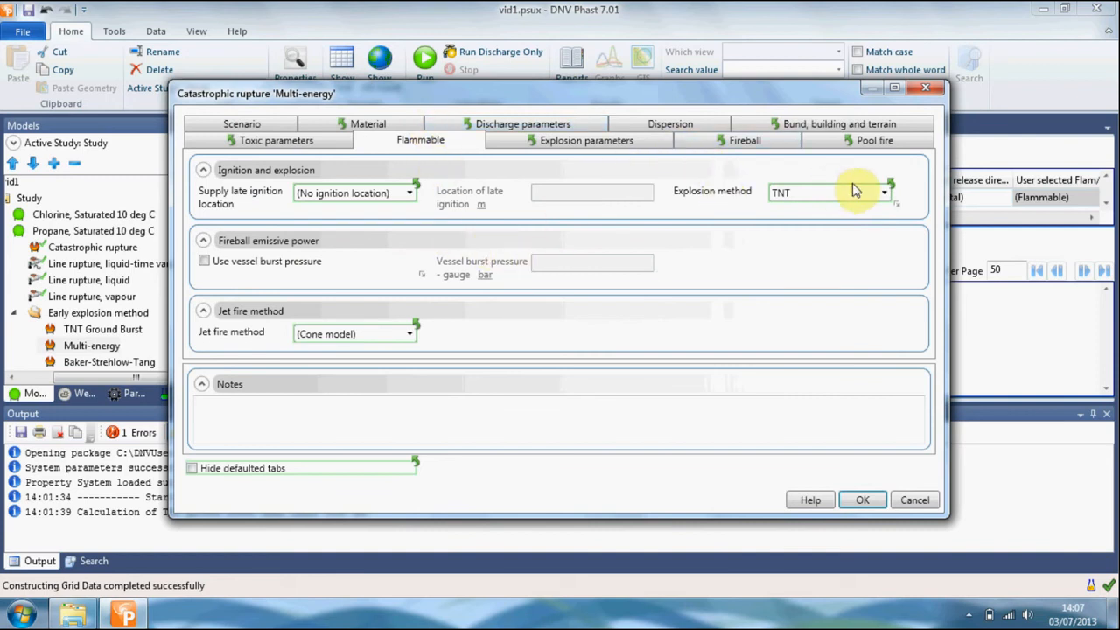
{"action": "left_click", "coordinate": [882, 198]}
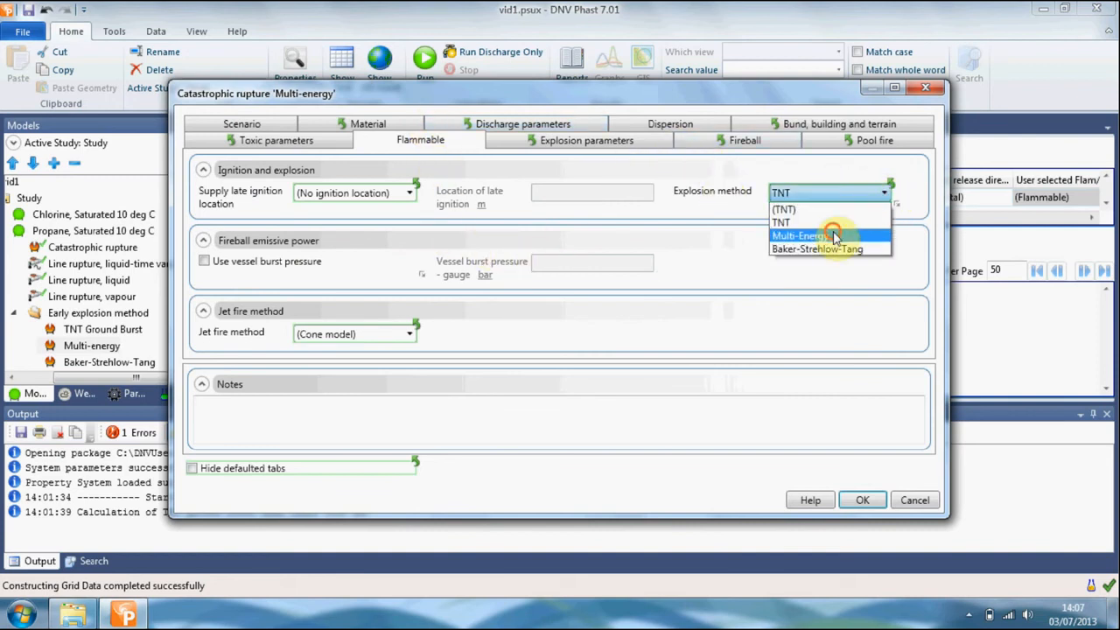
{"action": "left_click", "coordinate": [836, 235]}
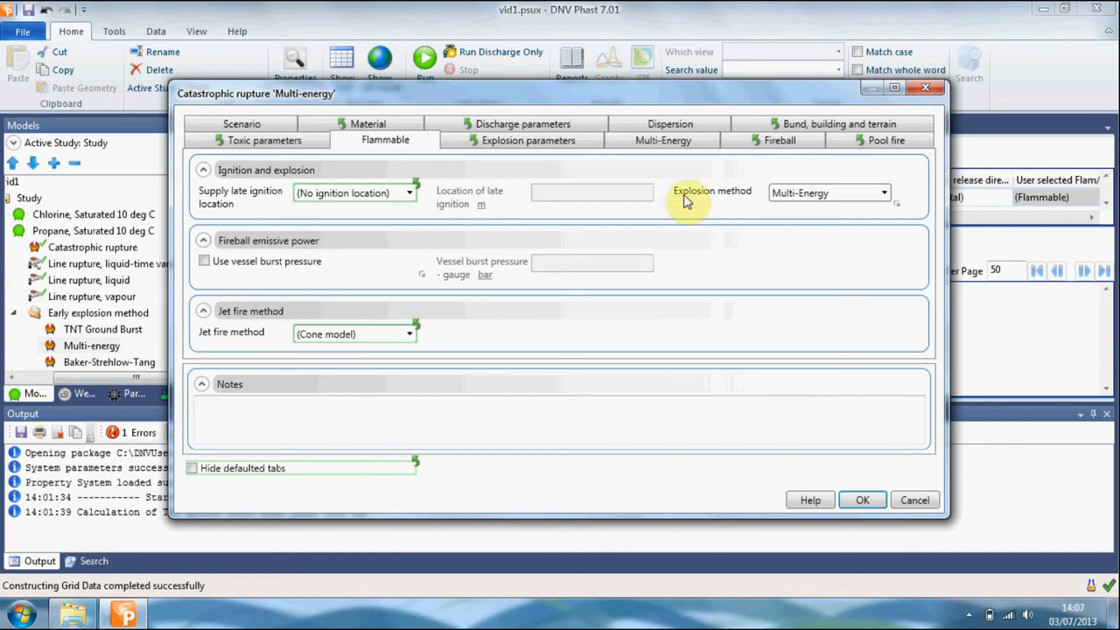
- Model the unconfined volume with Use unconfined strength, blast strength number 2, and specify confined source sizes with Use fractions
{"action": "left_click", "coordinate": [663, 146]}
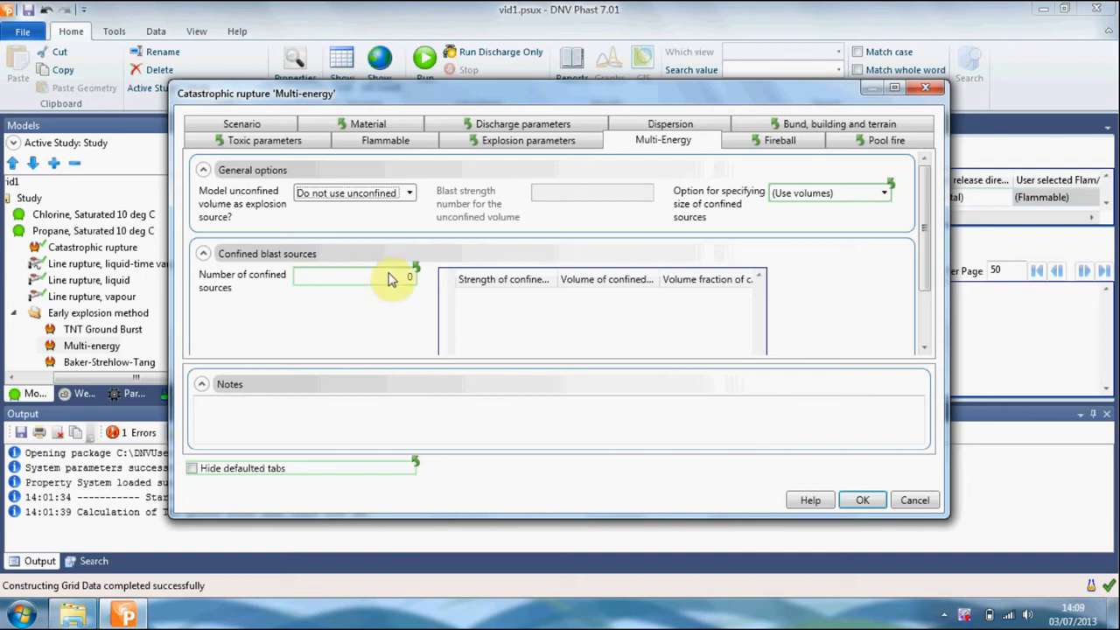
{"action": "left_click", "coordinate": [411, 195]}
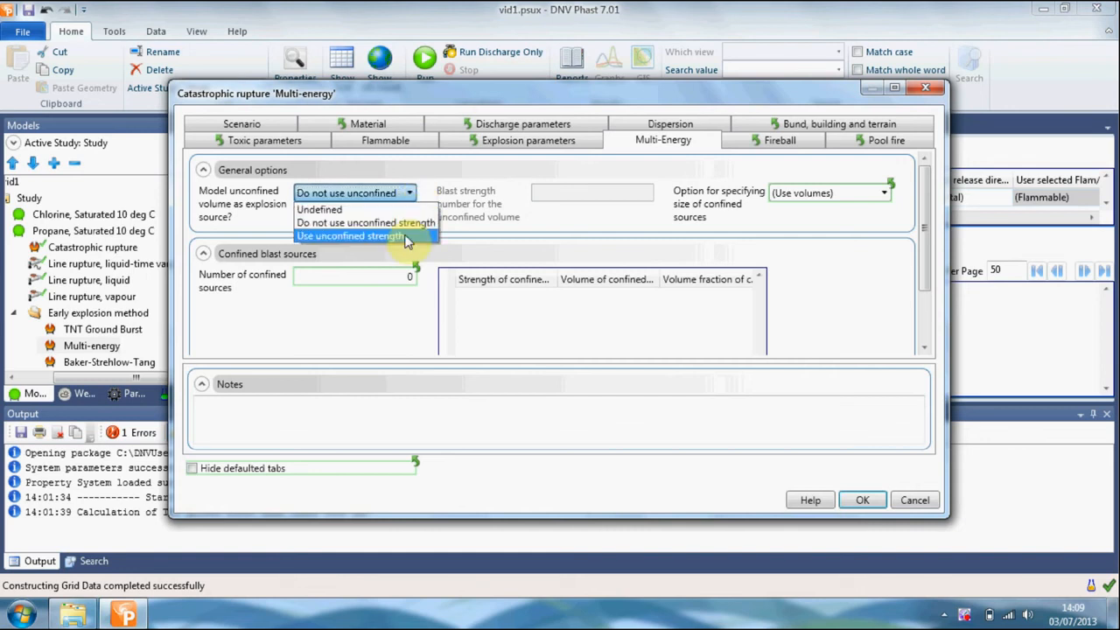
{"action": "left_click", "coordinate": [409, 238]}
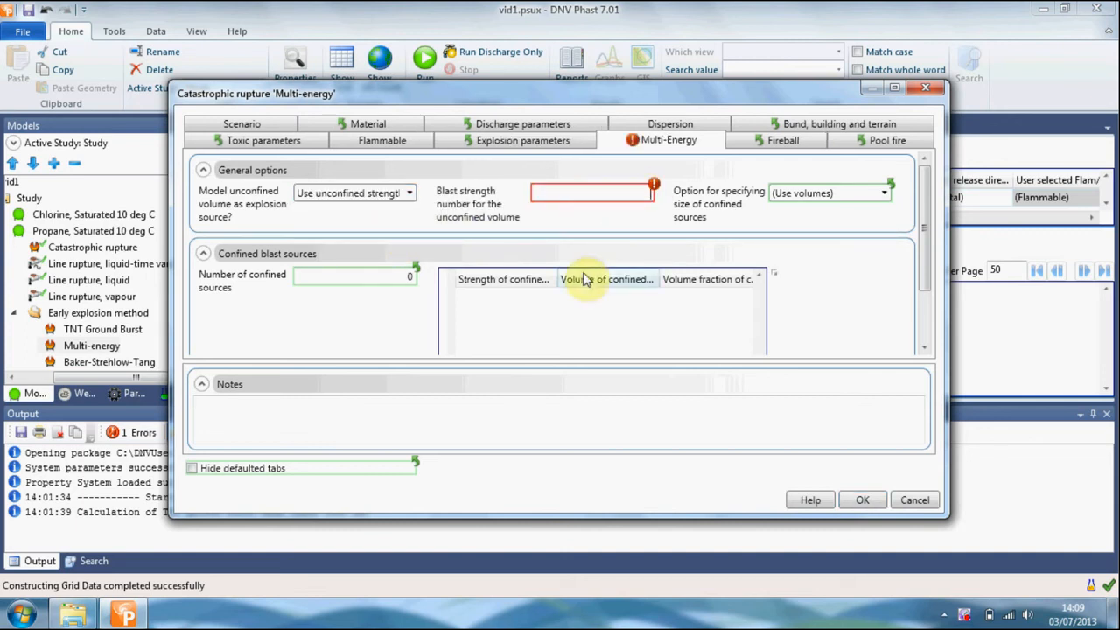
{"action": "type", "text": "2"}
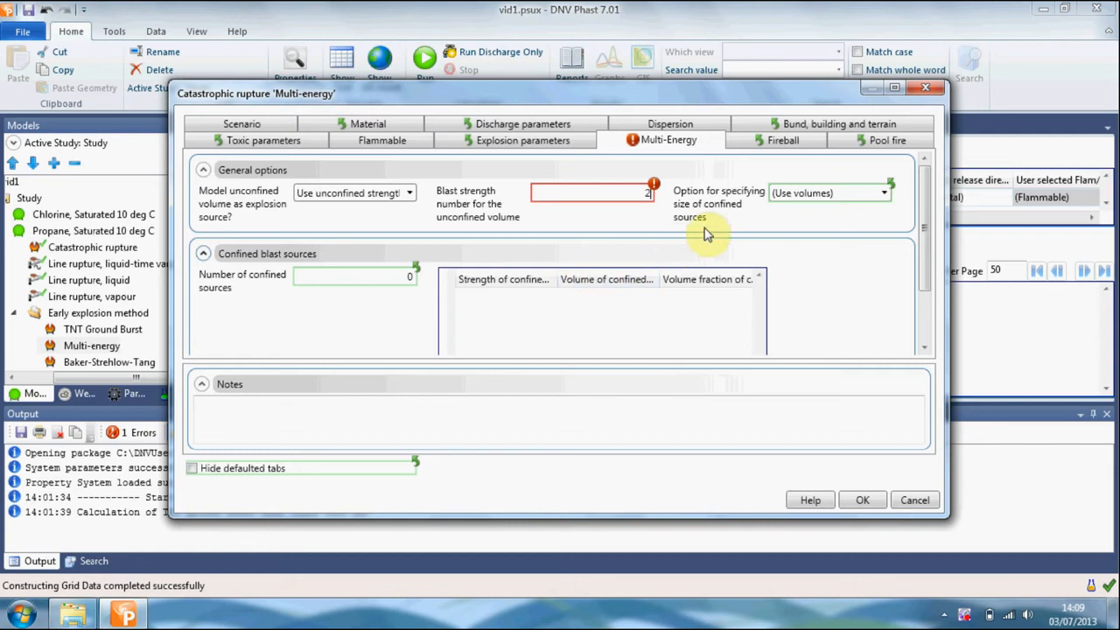
{"action": "left_click", "coordinate": [885, 192]}
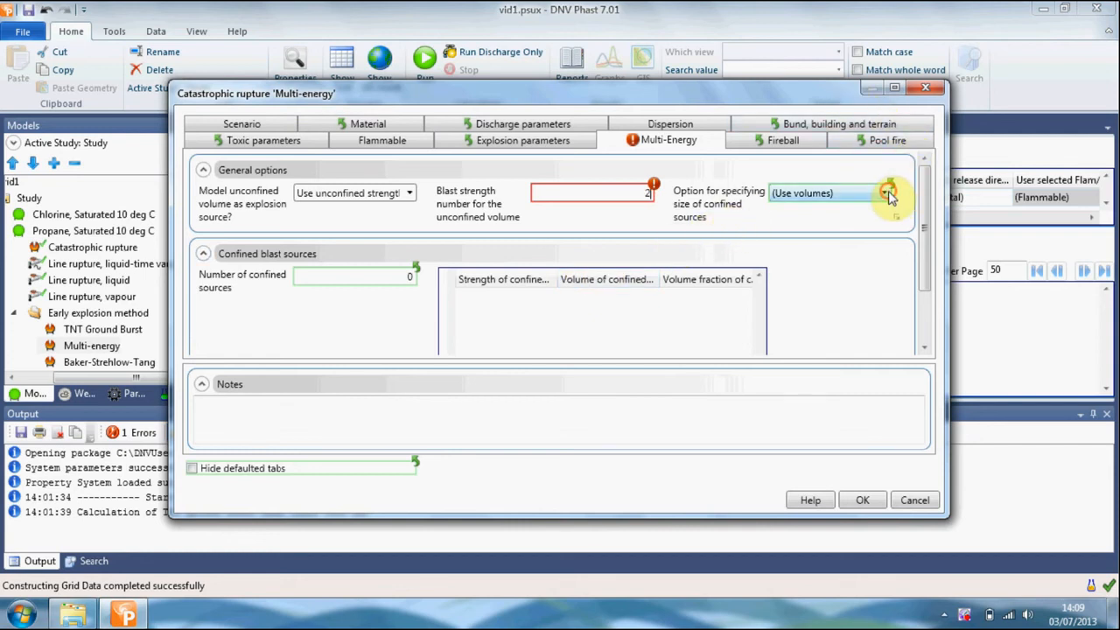
{"action": "left_click", "coordinate": [885, 192]}
{"action": "left_click", "coordinate": [845, 222]}
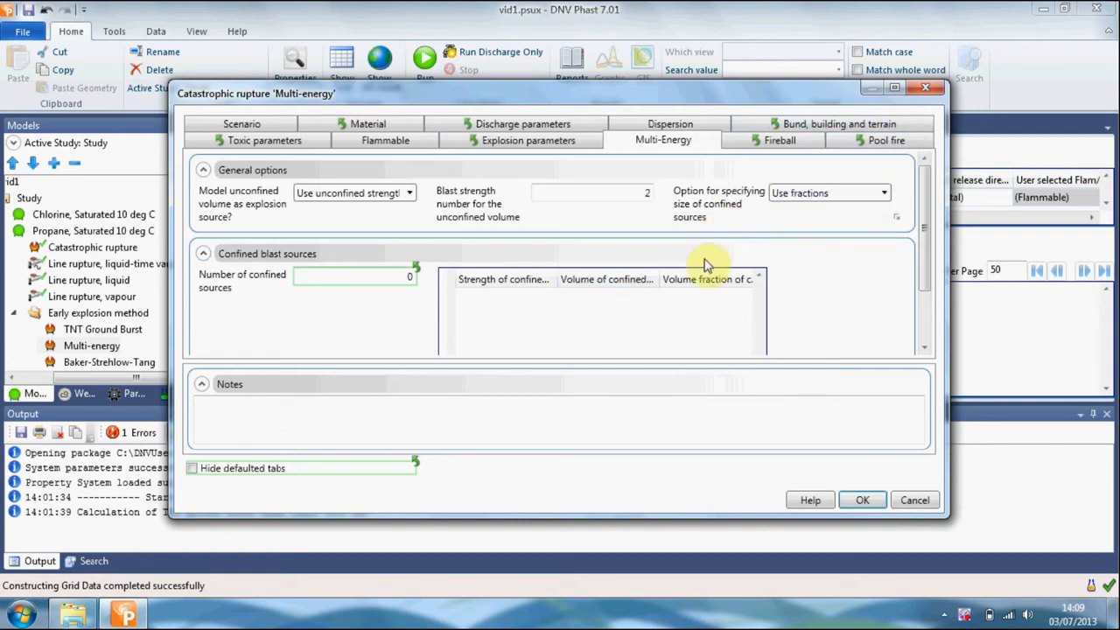
- Define 3 confined blast sources for the Multi-energy scenario with strengths 8, 7 and 6
{"action": "left_click", "coordinate": [413, 278]}
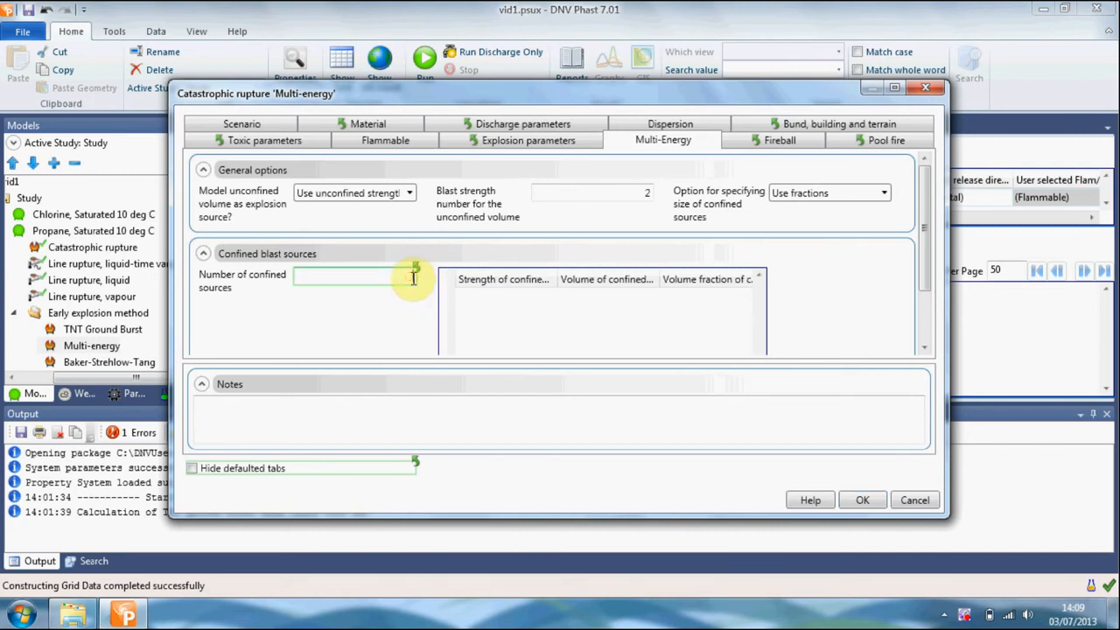
{"action": "type", "text": "3"}
{"action": "left_click", "coordinate": [489, 301]}
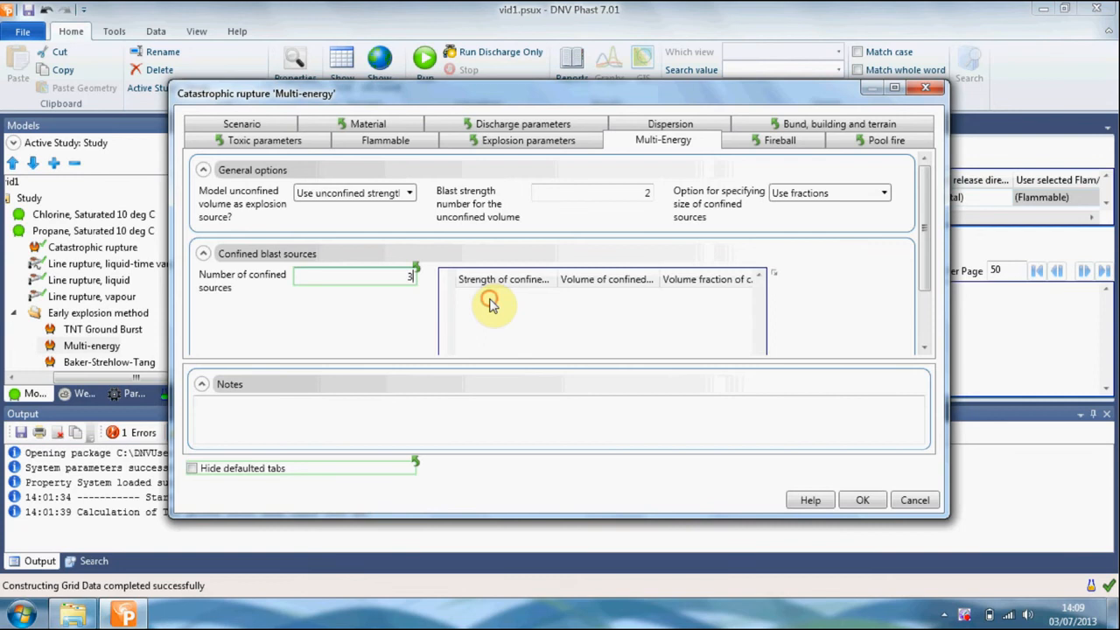
{"action": "left_click", "coordinate": [491, 231]}
{"action": "type", "text": "8"}
{"action": "left_click", "coordinate": [492, 253]}
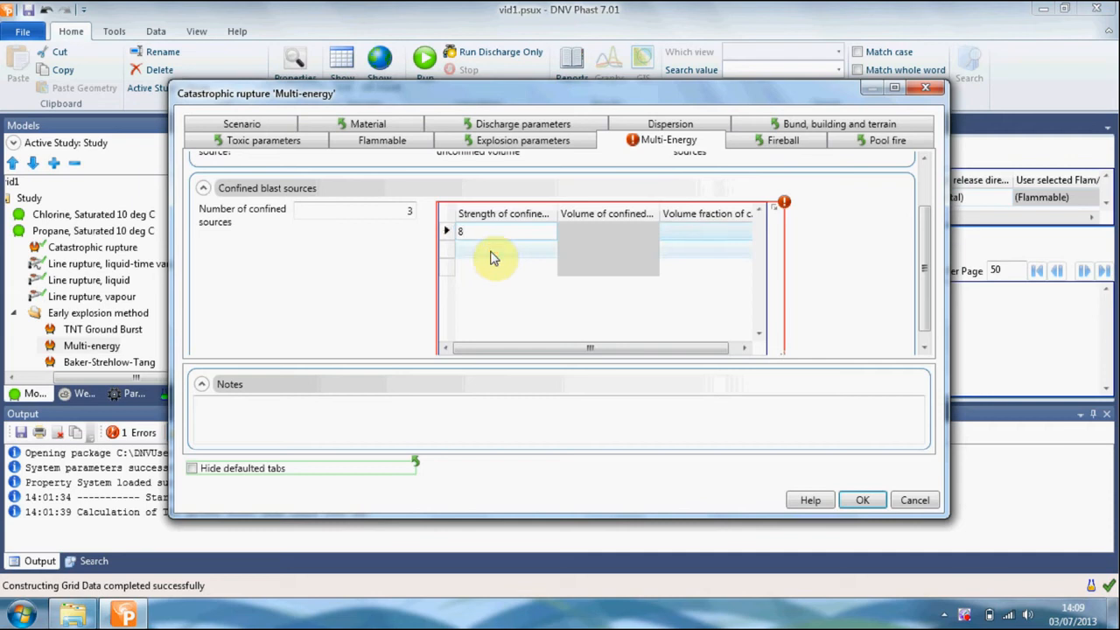
{"action": "left_click", "coordinate": [492, 251]}
{"action": "type", "text": "7"}
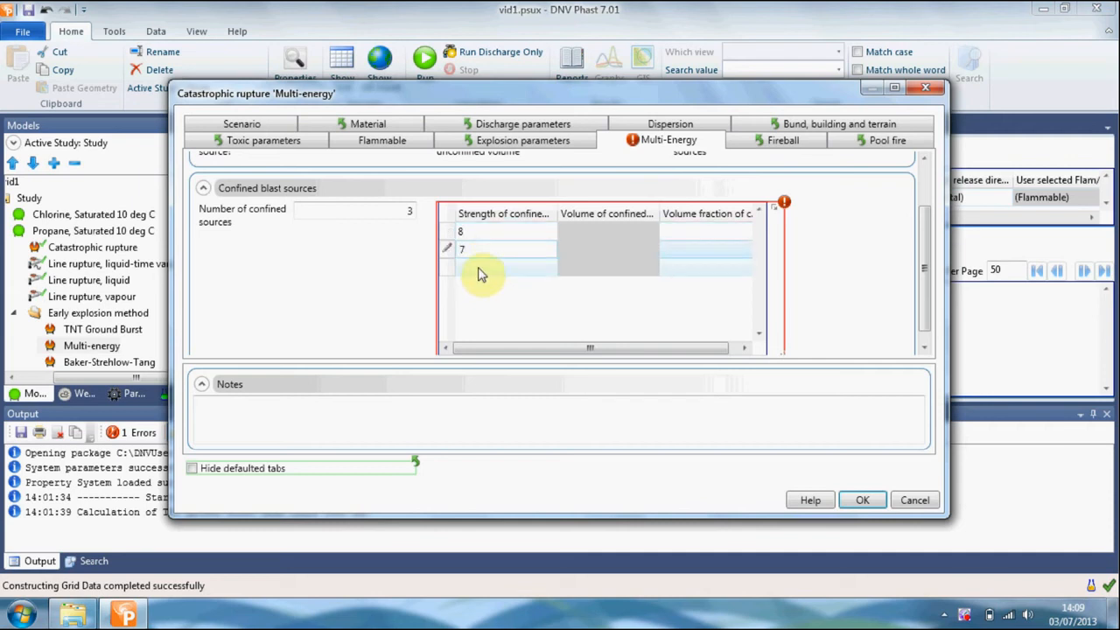
{"action": "left_click", "coordinate": [478, 272]}
{"action": "type", "text": "6"}
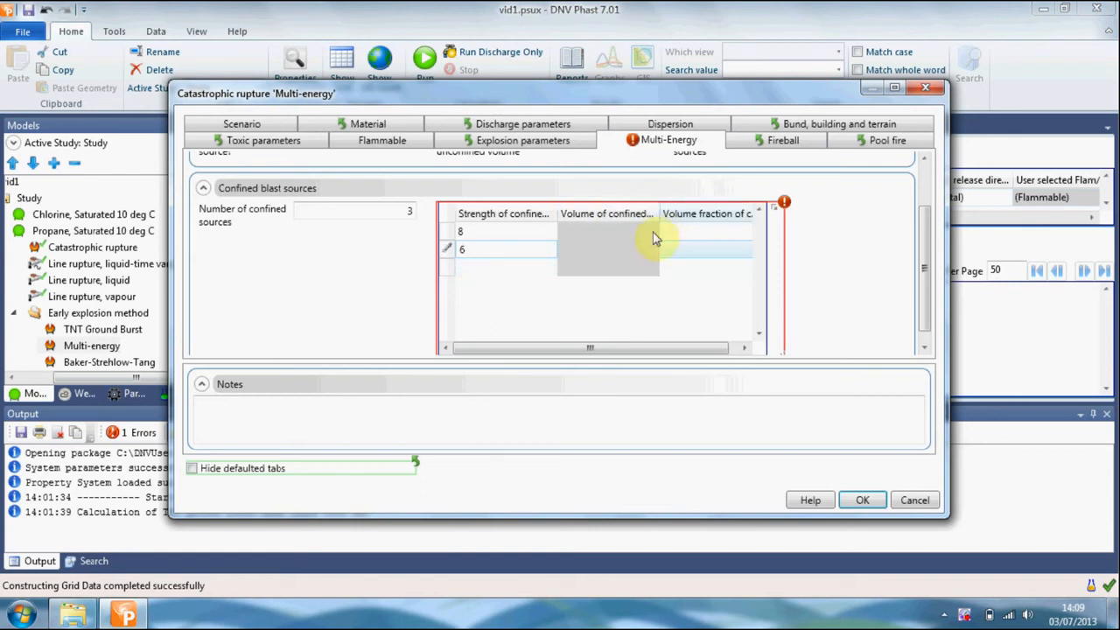
{"action": "key", "text": "BackSpace"}
{"action": "type", "text": "7"}
{"action": "left_click", "coordinate": [487, 272]}
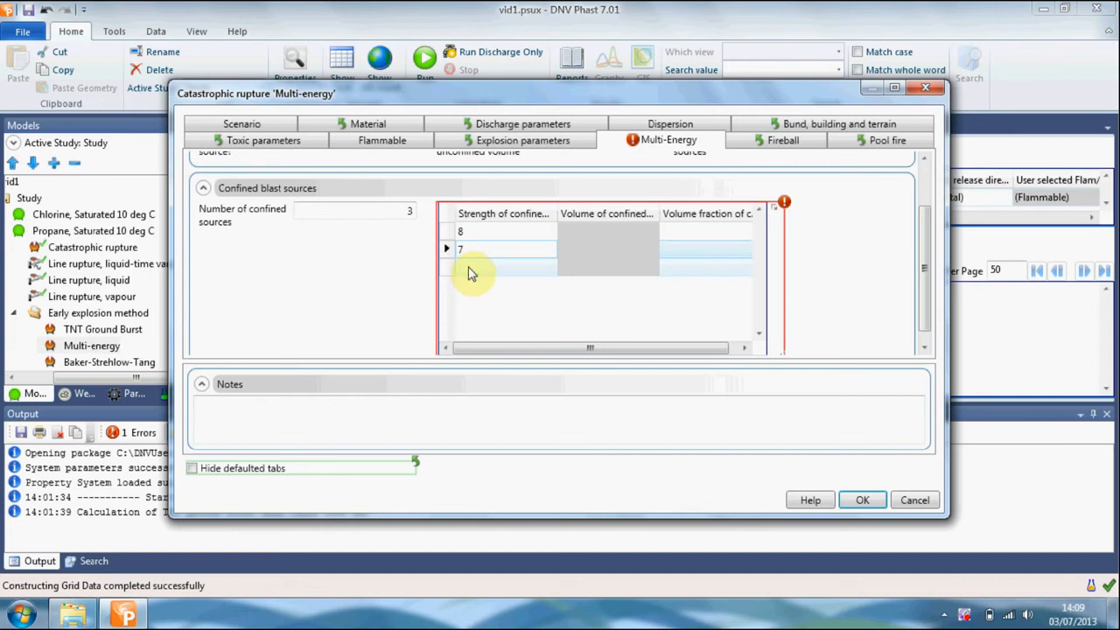
{"action": "type", "text": "6"}
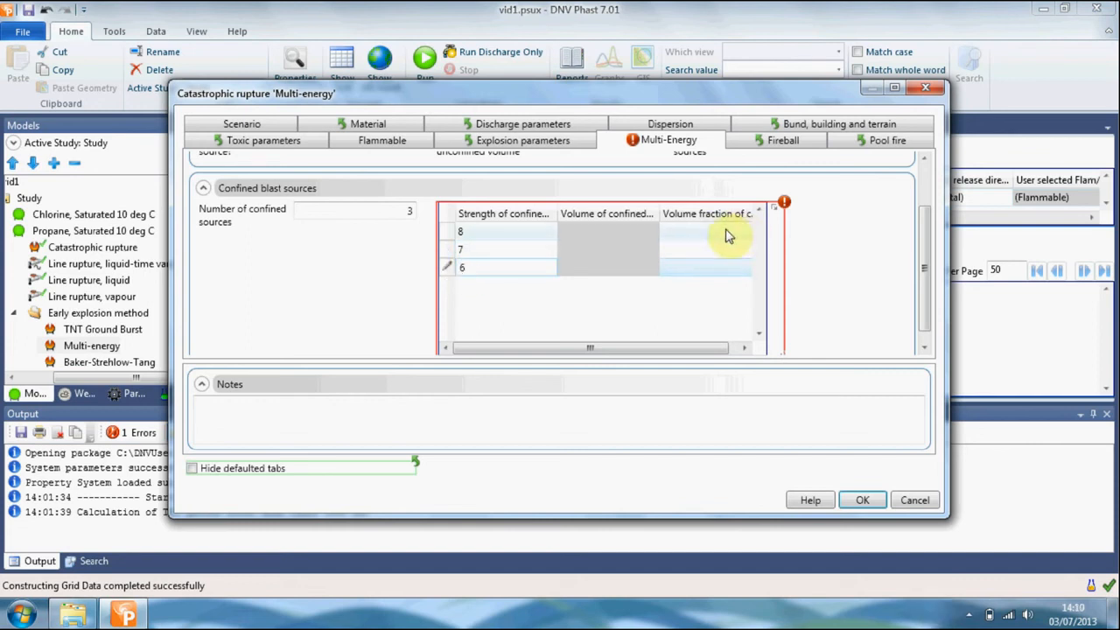
- Enter a volume fraction of 0.3 for each of the three confined blast sources
{"action": "left_click", "coordinate": [707, 229]}
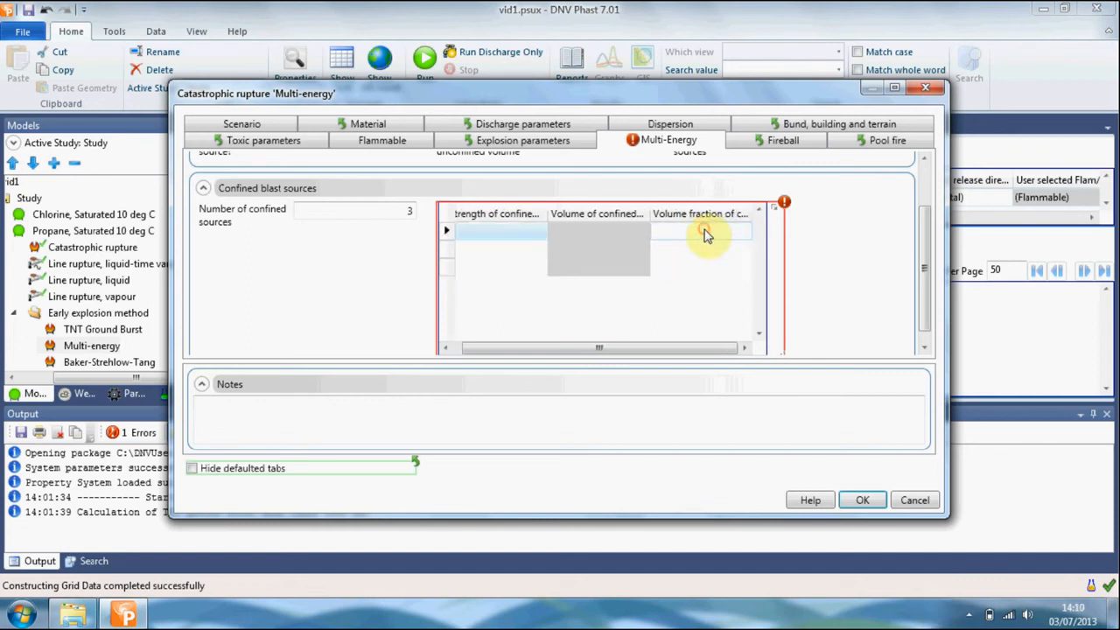
{"action": "type", "text": "0.3"}
{"action": "left_click", "coordinate": [686, 254]}
{"action": "left_click", "coordinate": [687, 256]}
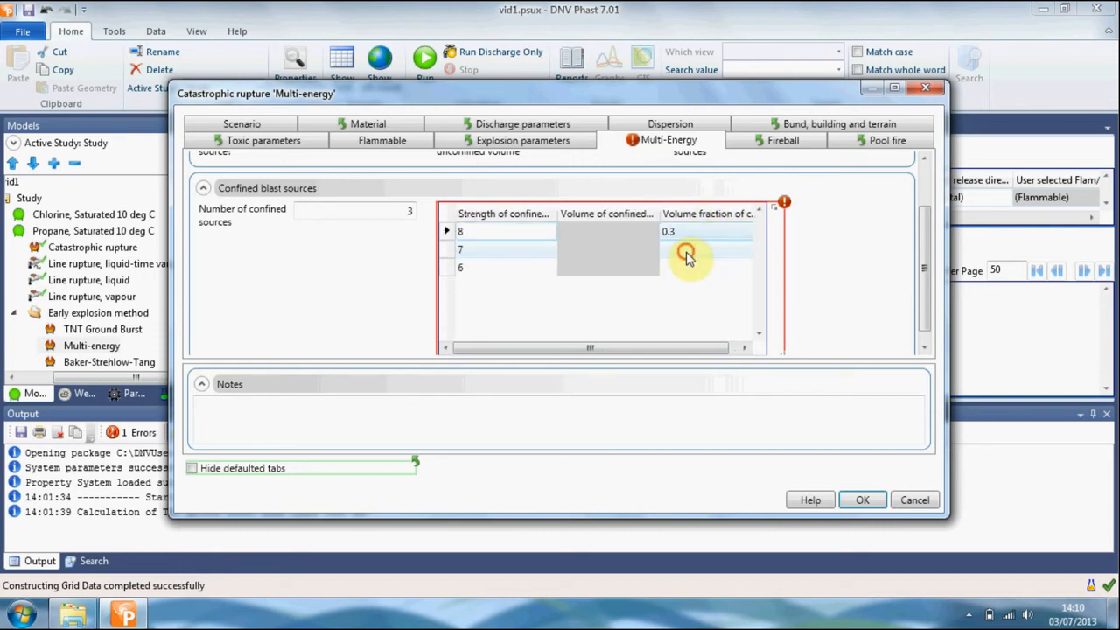
{"action": "left_click", "coordinate": [687, 255]}
{"action": "type", "text": "0.3"}
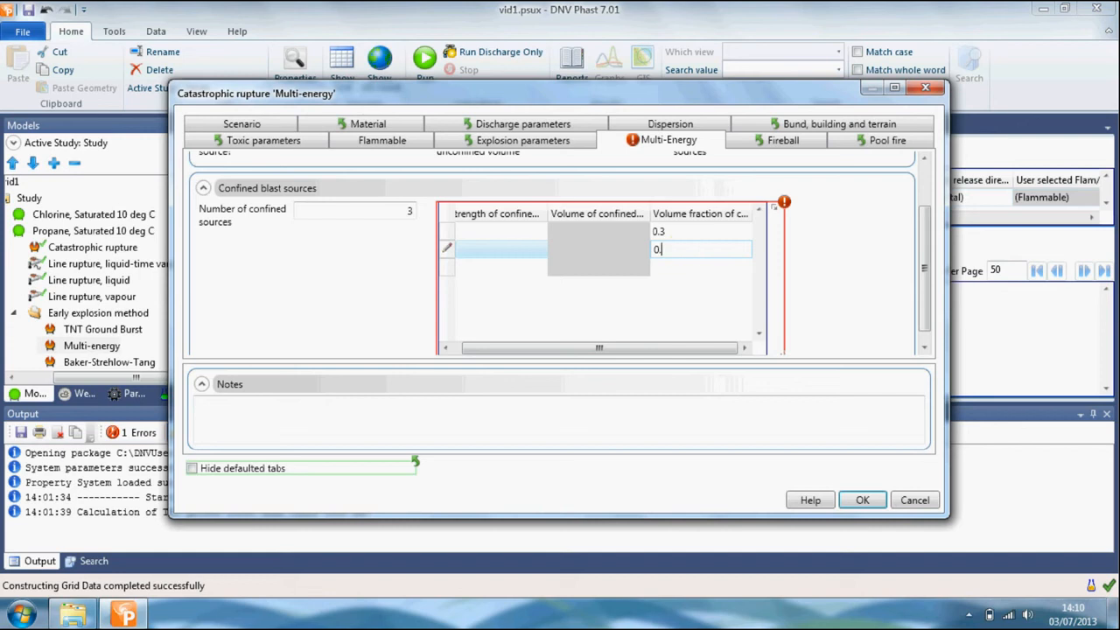
{"action": "left_click", "coordinate": [673, 267]}
{"action": "left_click", "coordinate": [673, 267]}
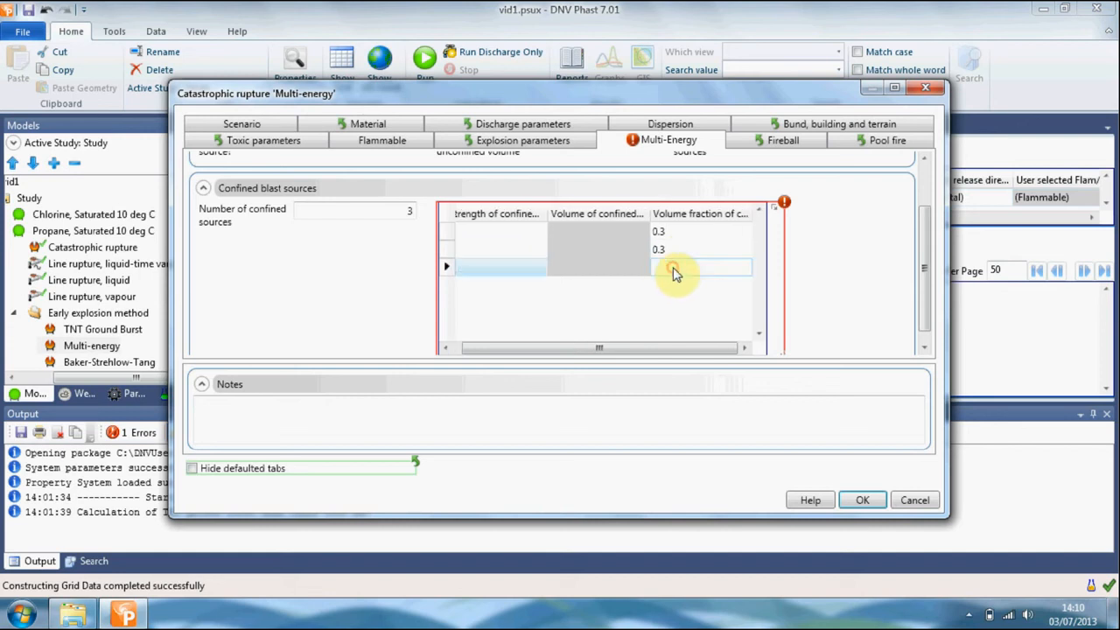
{"action": "type", "text": "0.3"}
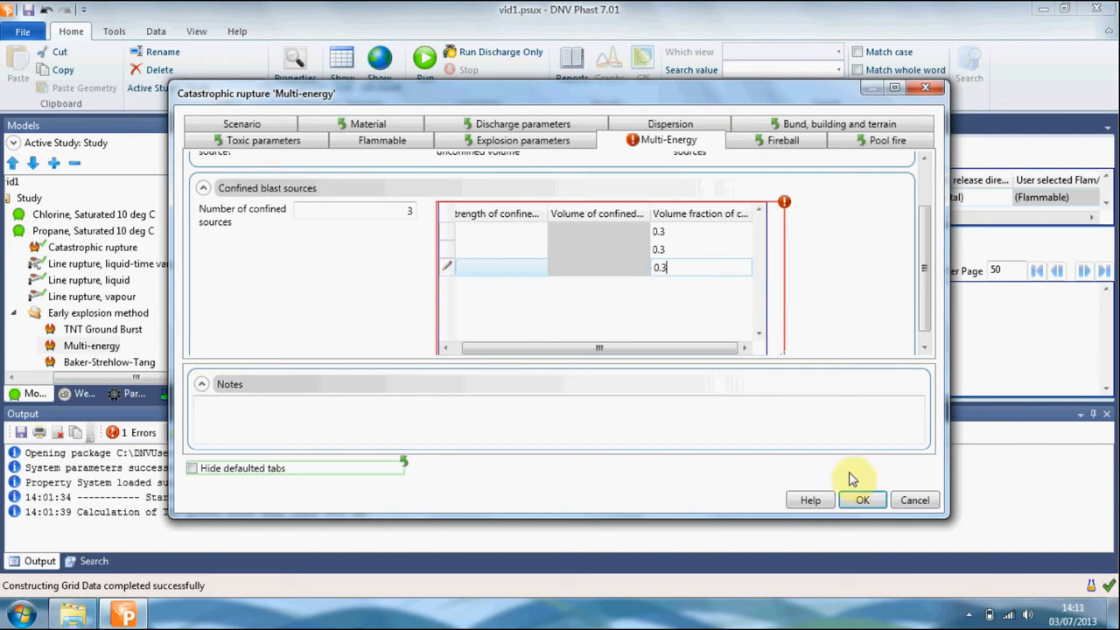
- Accept the Multi-energy settings, and set the Baker-Strehlow-Tang scenario's flammable explosion method to Baker-Strehlow-Tang
{"action": "left_click", "coordinate": [862, 500]}
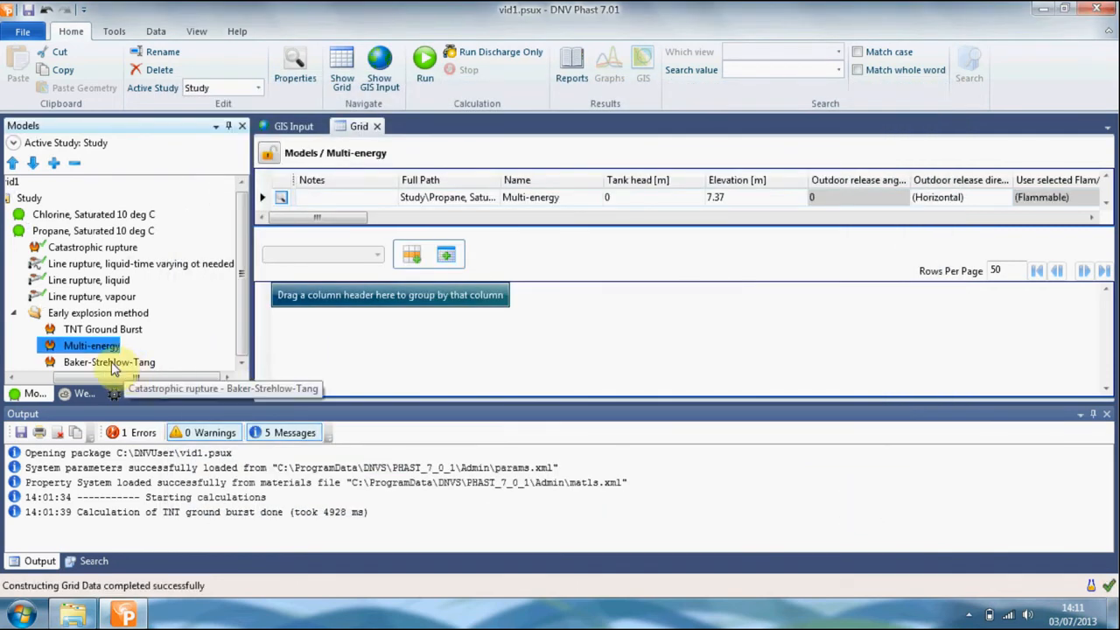
{"action": "left_click", "coordinate": [112, 362]}
{"action": "double_click", "coordinate": [111, 364]}
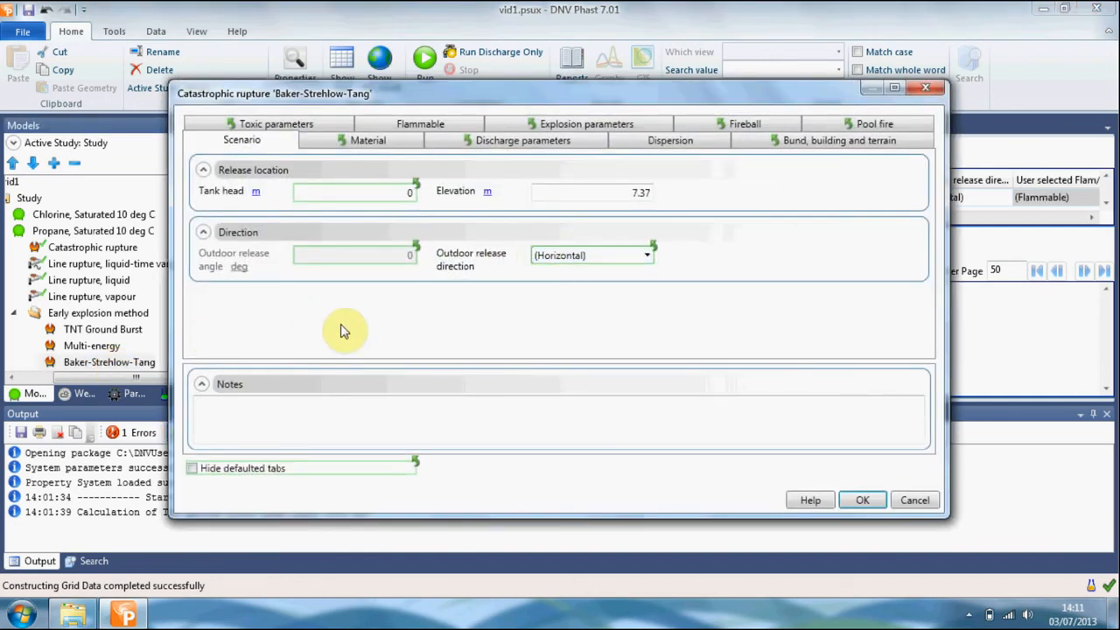
{"action": "left_click", "coordinate": [393, 127]}
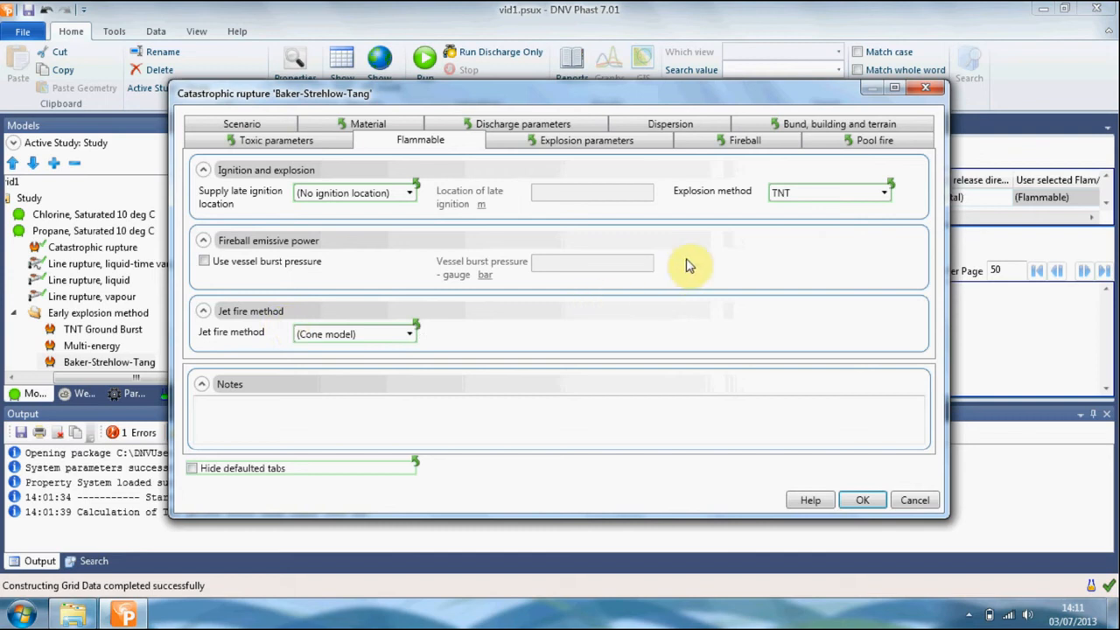
{"action": "left_click", "coordinate": [820, 190]}
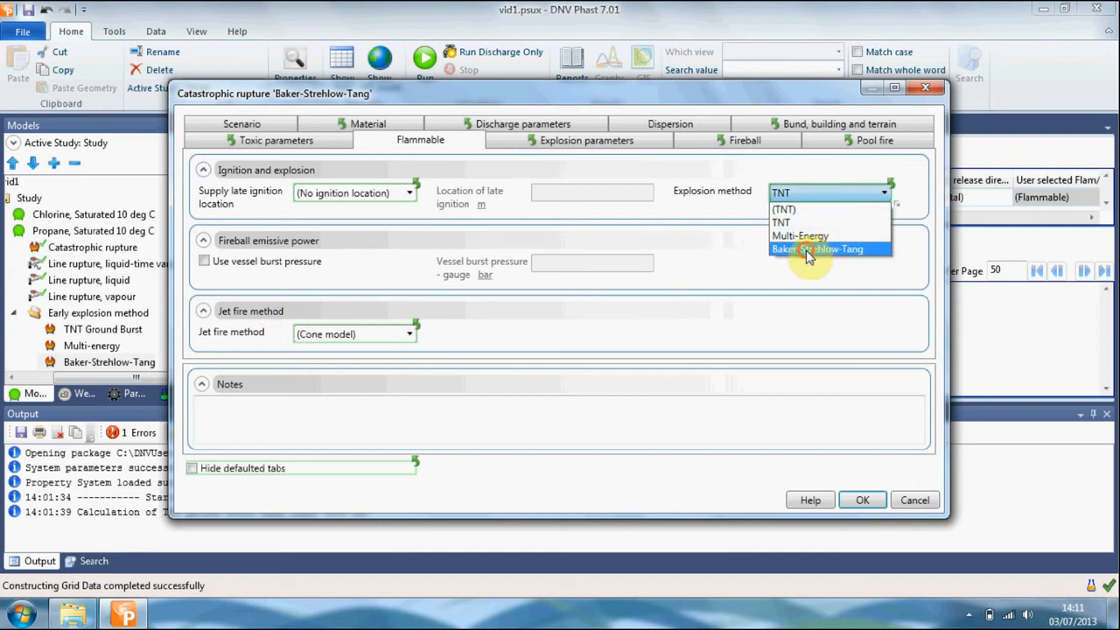
{"action": "left_click", "coordinate": [808, 253]}
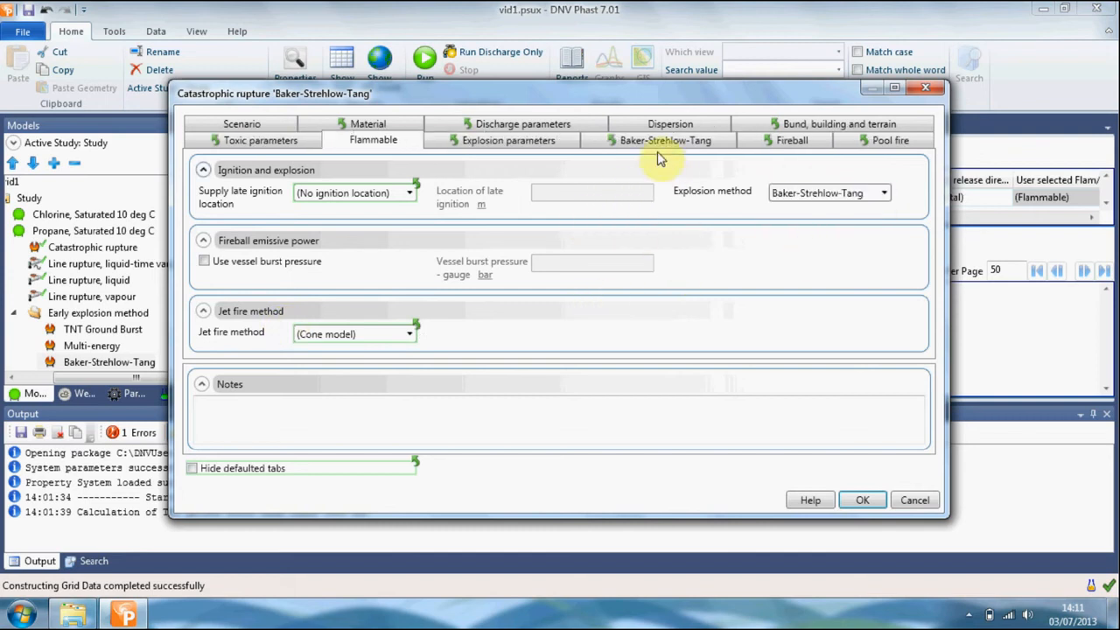
- Disable Mach number supplied for the Baker-Strehlow-Tang scenario, and set flame expansion 2, obstacle density Medium and fuel reactivity Medium
{"action": "left_click", "coordinate": [651, 147]}
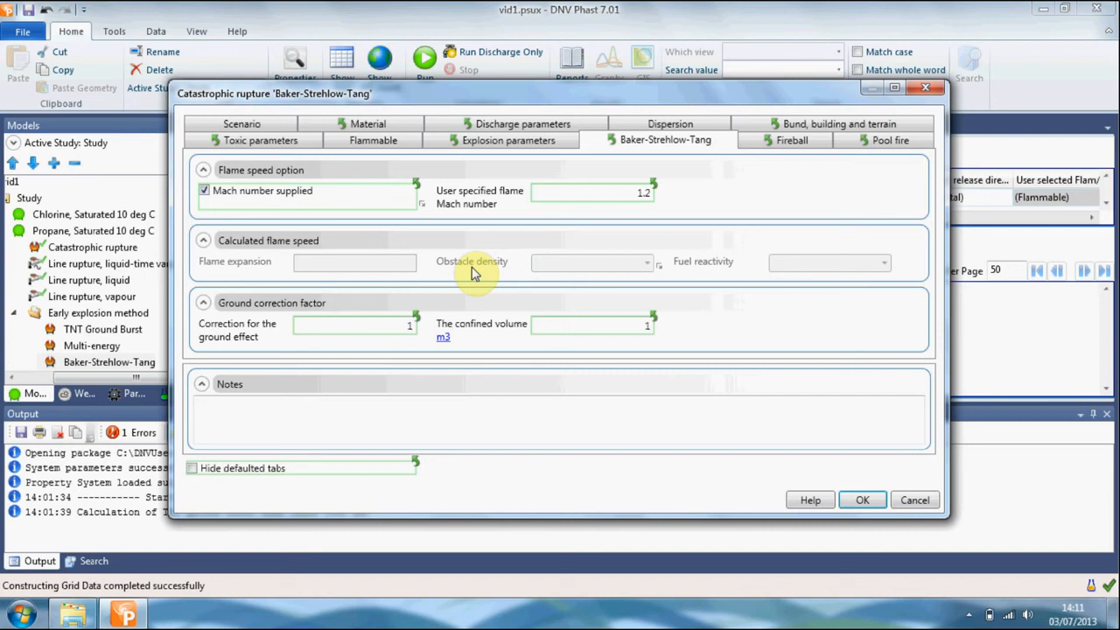
{"action": "left_click", "coordinate": [205, 192]}
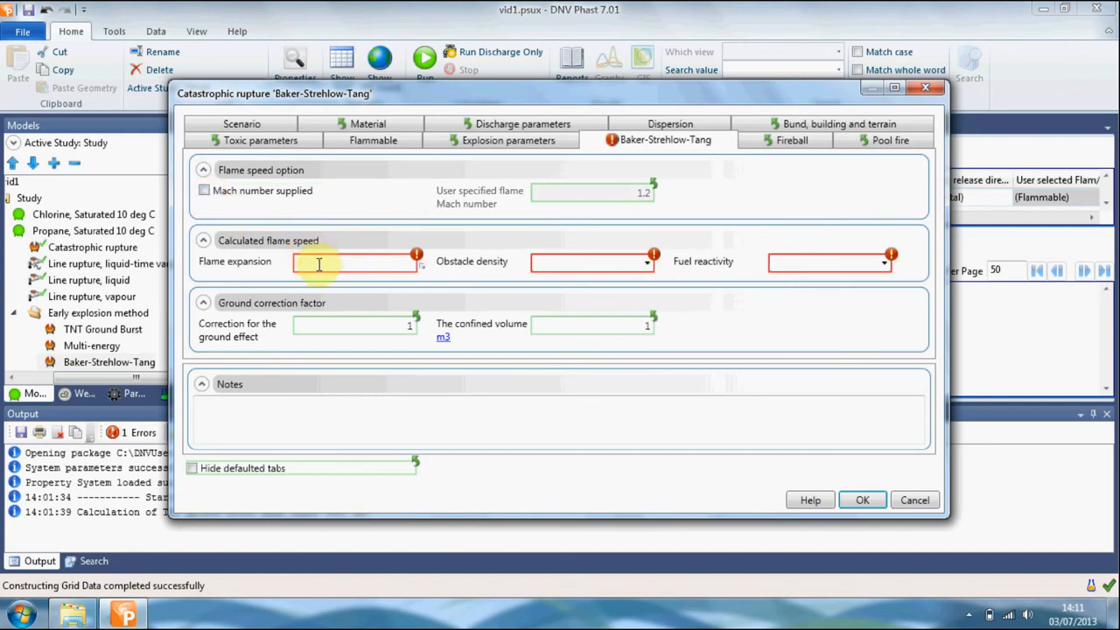
{"action": "left_click", "coordinate": [319, 264]}
{"action": "type", "text": "2"}
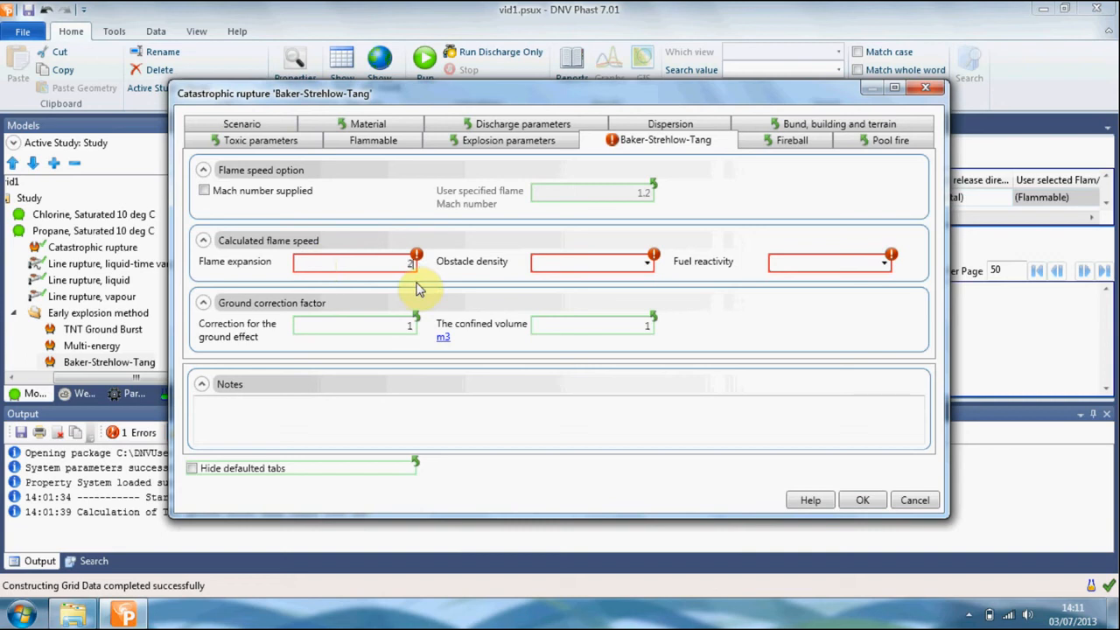
{"action": "left_click", "coordinate": [575, 270]}
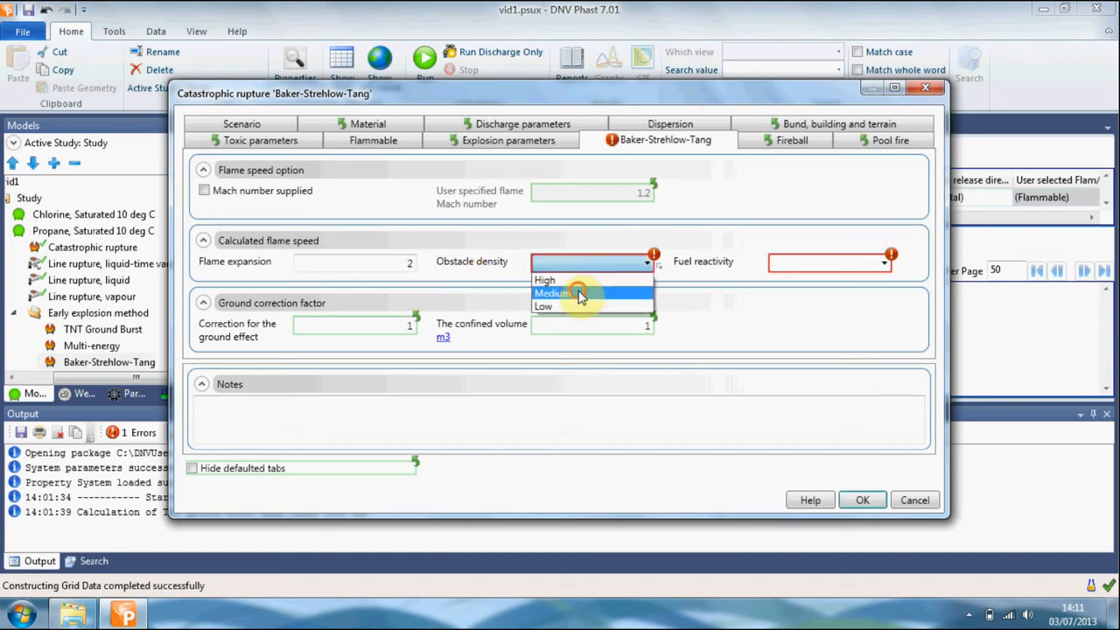
{"action": "left_click", "coordinate": [580, 291]}
{"action": "left_click", "coordinate": [862, 262]}
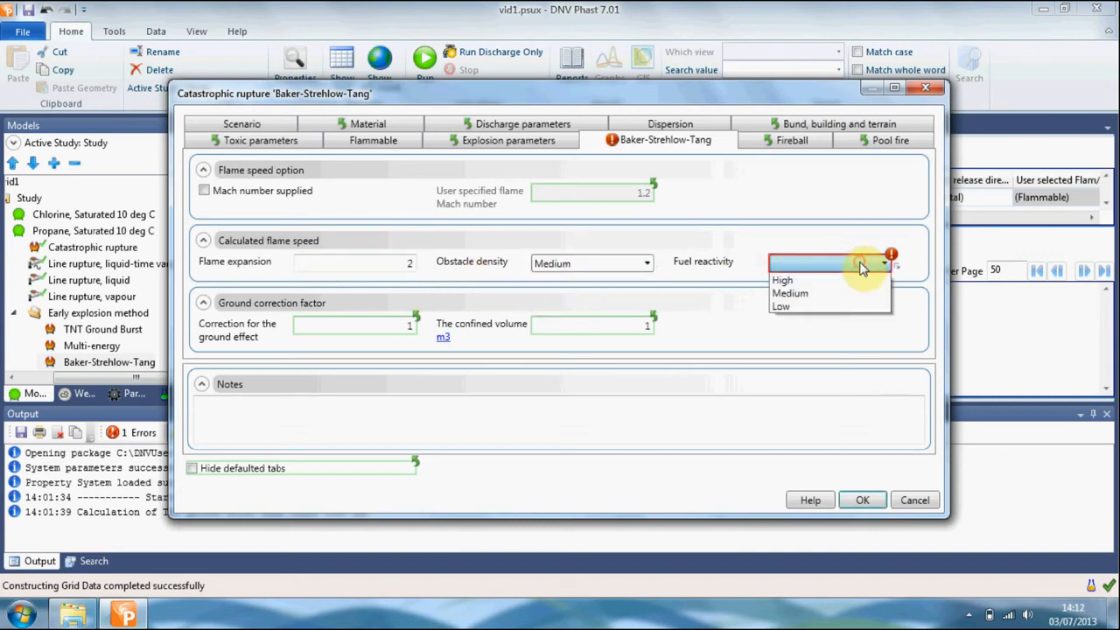
{"action": "left_click", "coordinate": [857, 295]}
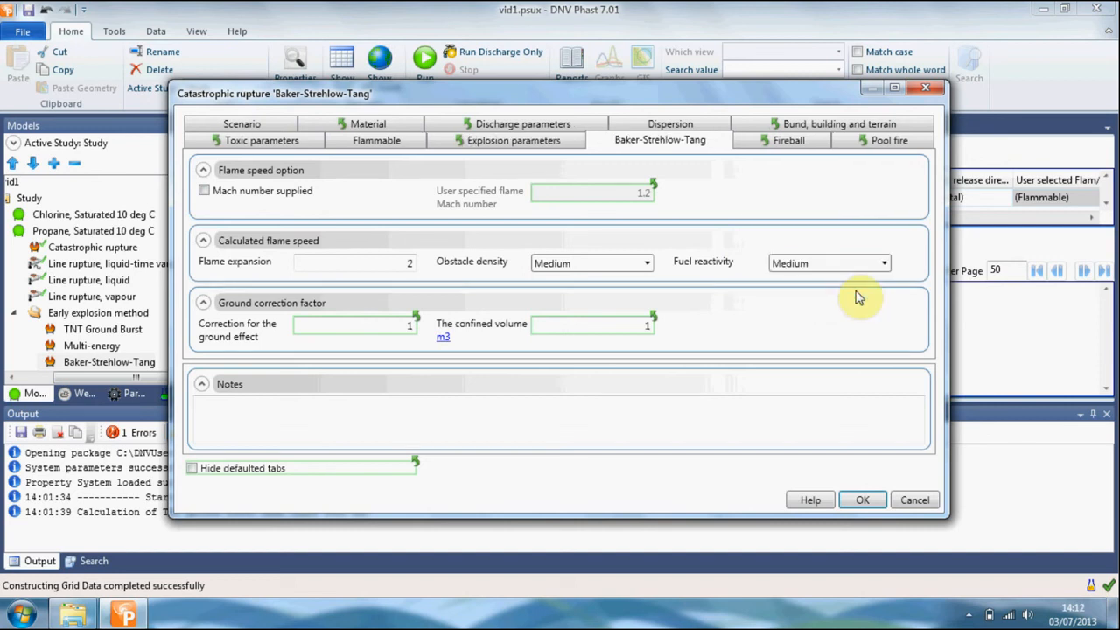
- Set the Baker-Strehlow-Tang ground effect correction to 1.6 and the confined volume to 500 m3, and accept the settings
{"action": "left_click", "coordinate": [412, 329]}
{"action": "type", "text": "1"}
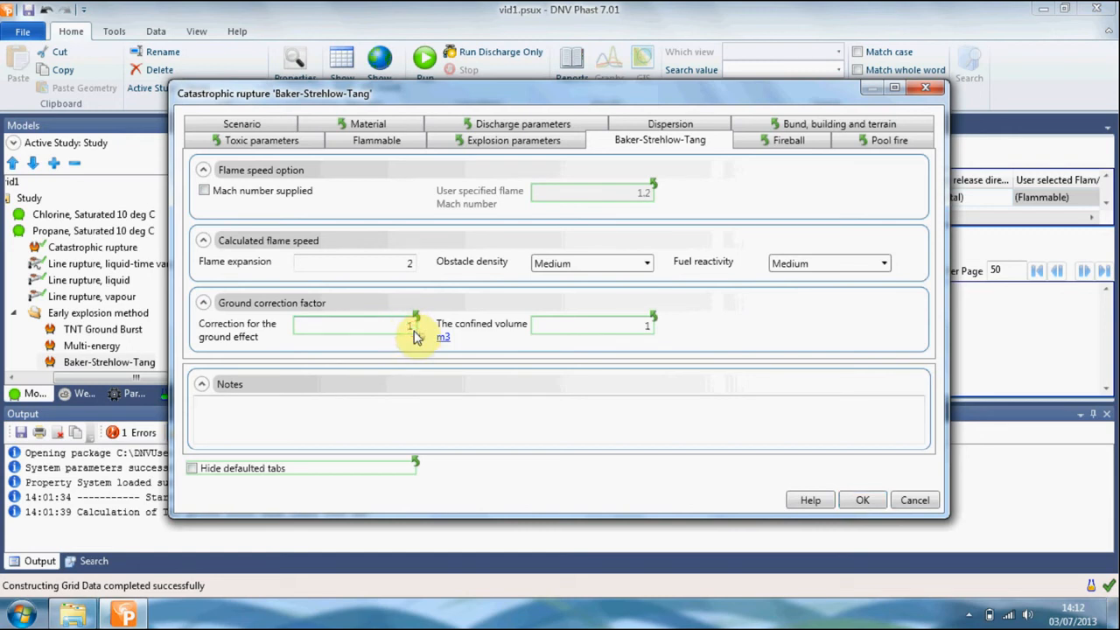
{"action": "type", "text": "."}
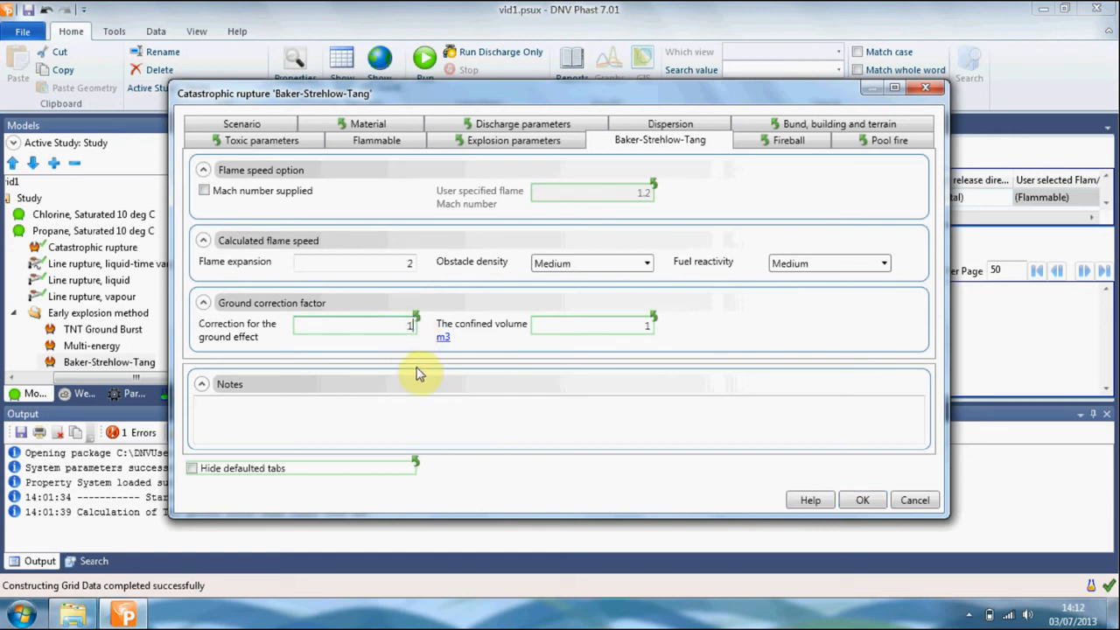
{"action": "type", "text": "6"}
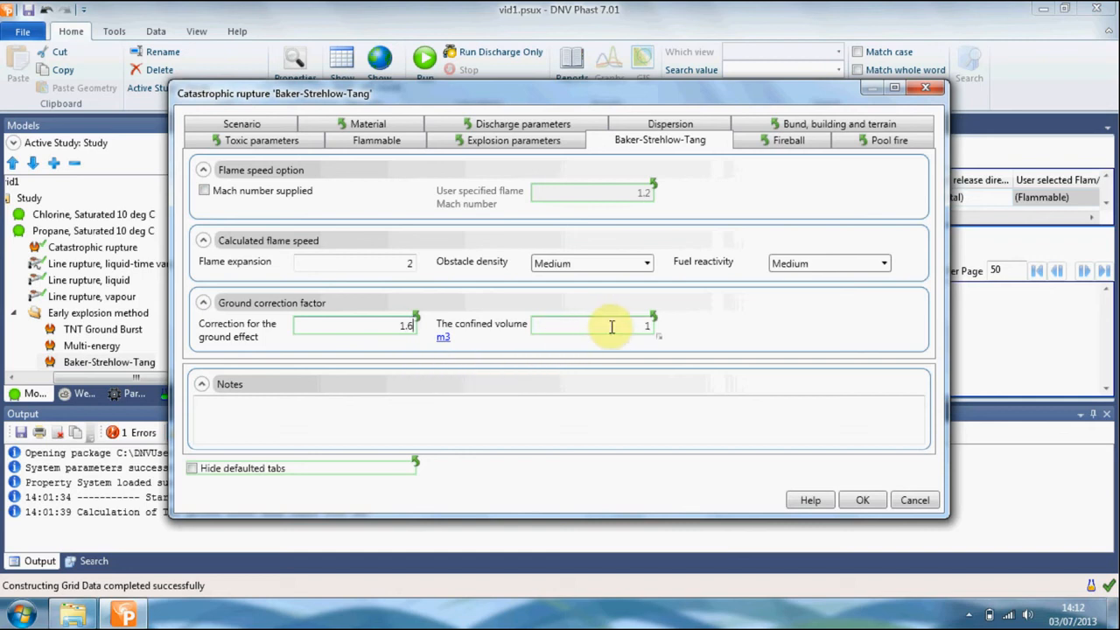
{"action": "left_click", "coordinate": [648, 327]}
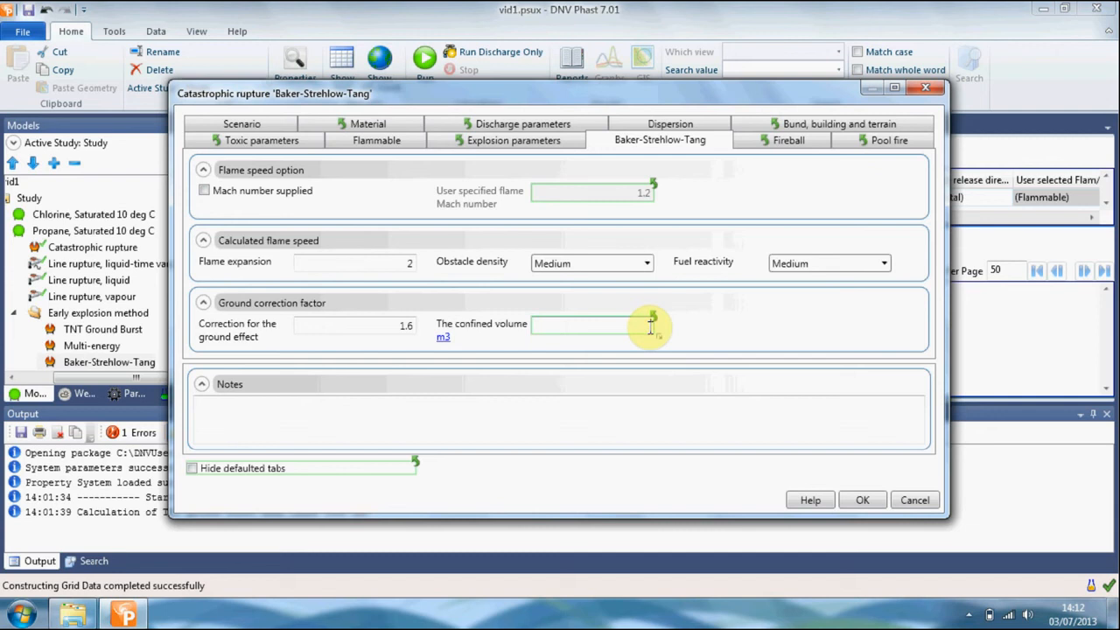
{"action": "type", "text": "500"}
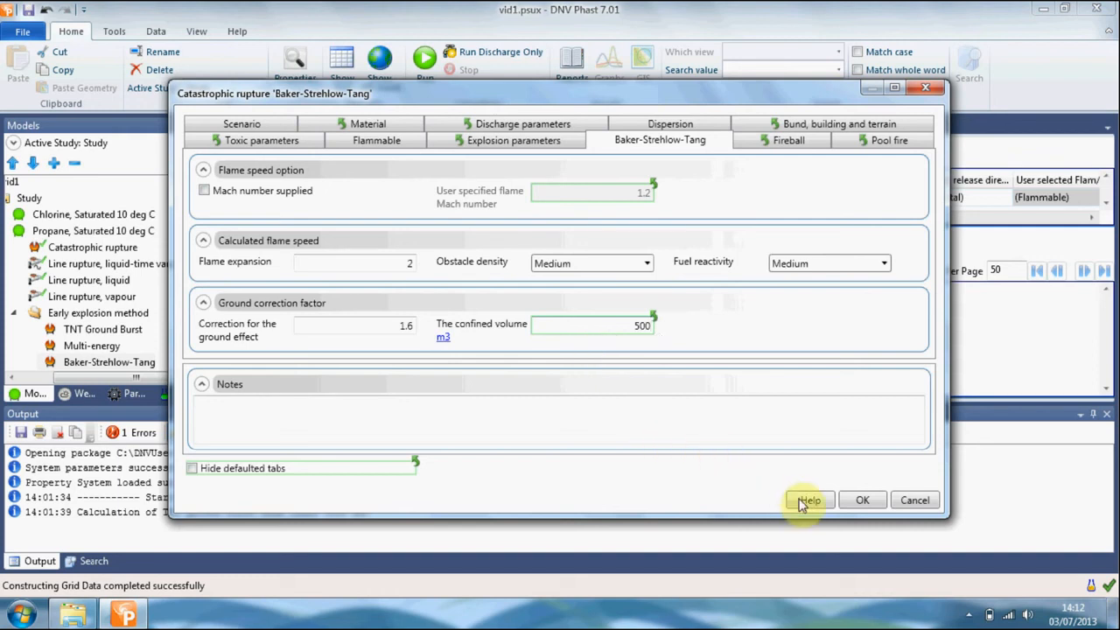
{"action": "left_click", "coordinate": [862, 501]}
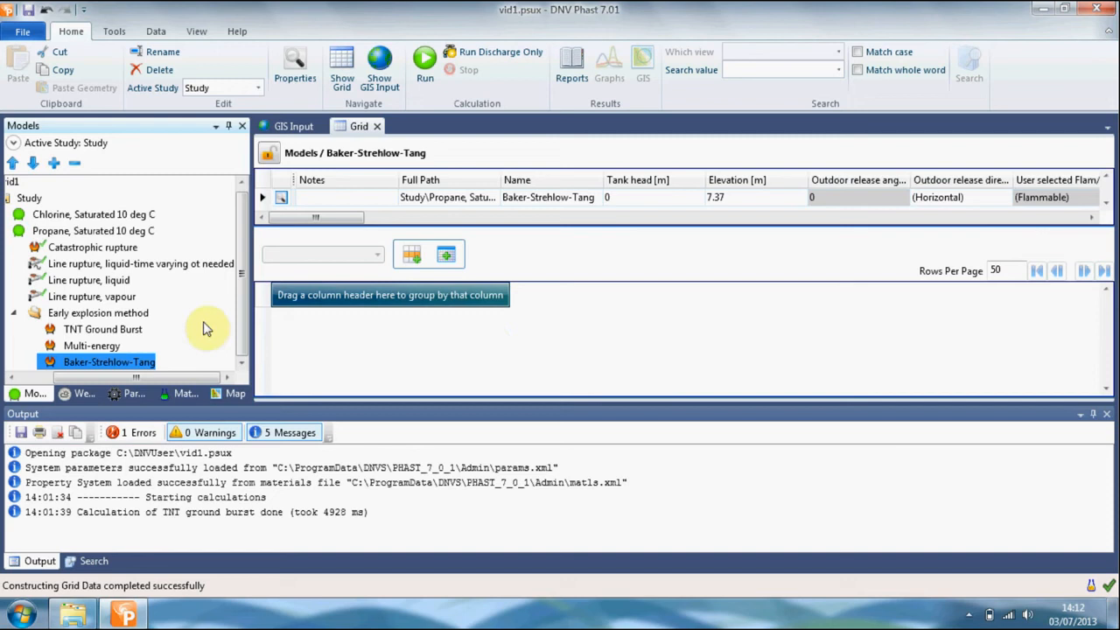
- Run the calculations for all scenarios in the Early explosion method folder
{"action": "left_click", "coordinate": [131, 313]}
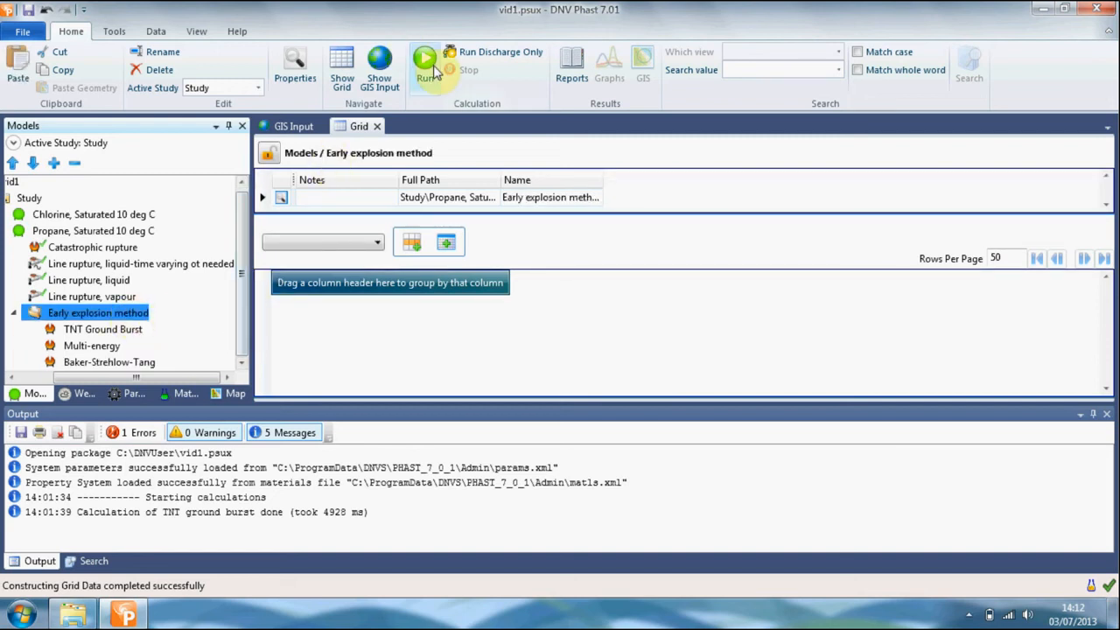
{"action": "left_click", "coordinate": [428, 68]}
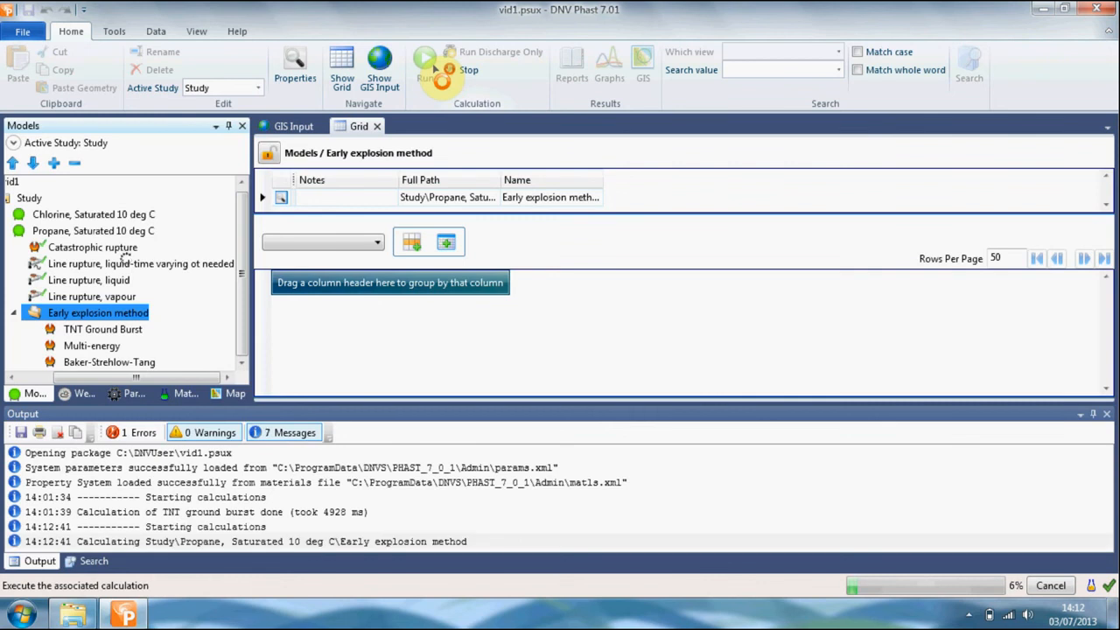
- Plot the three Early explosion method scenarios for weather Category 1.5/F, and show their combined early explosion overpressure against distance graph
{"action": "left_click", "coordinate": [80, 396]}
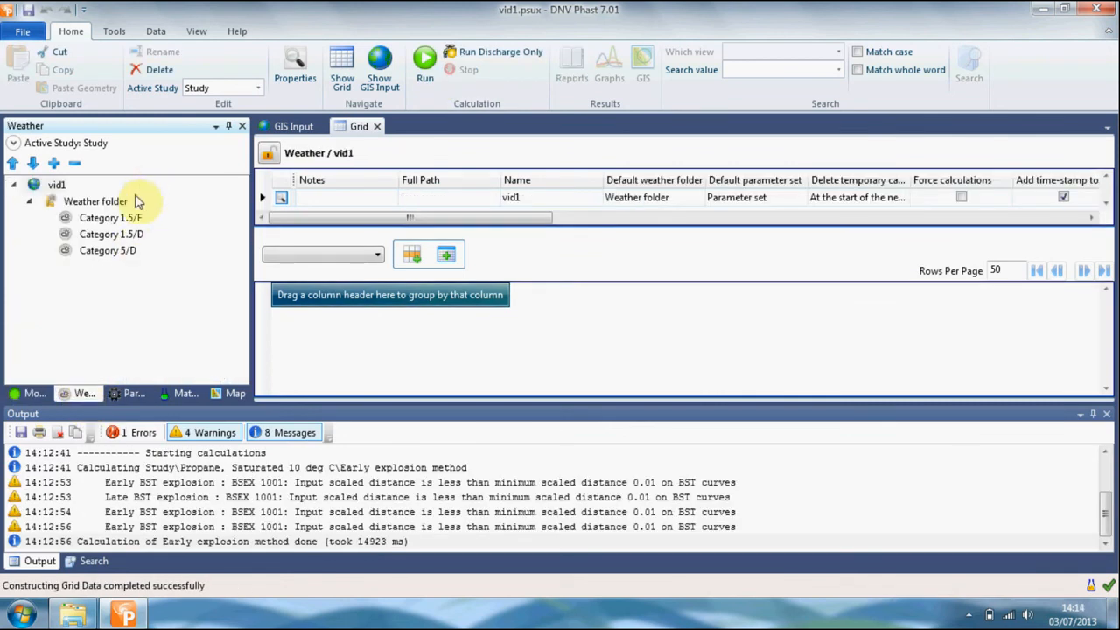
{"action": "left_click", "coordinate": [121, 220]}
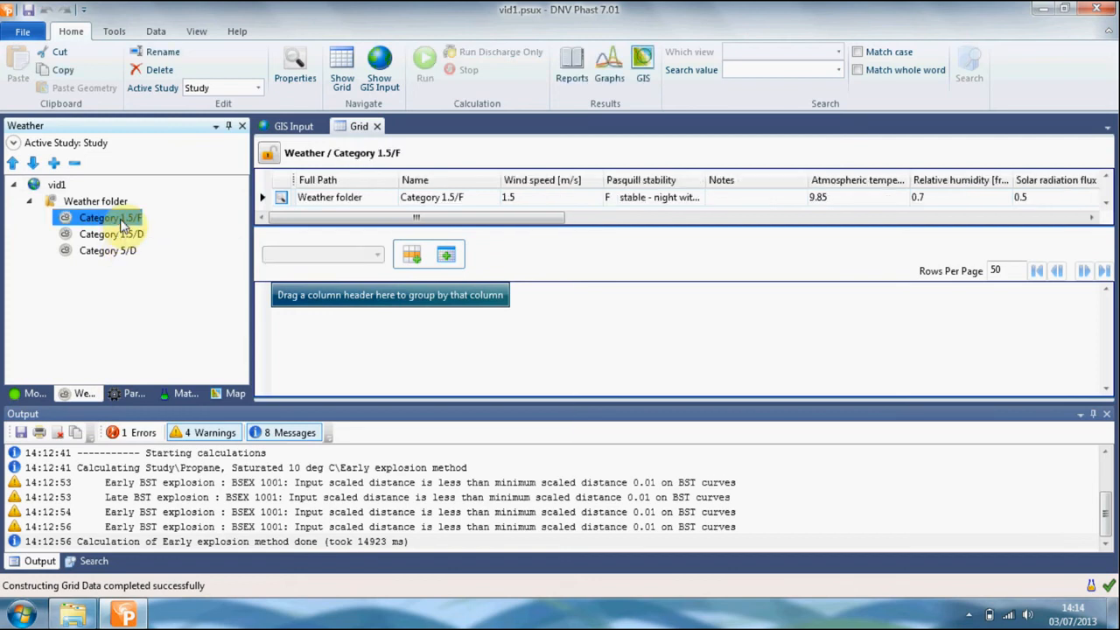
{"action": "left_click", "coordinate": [609, 68]}
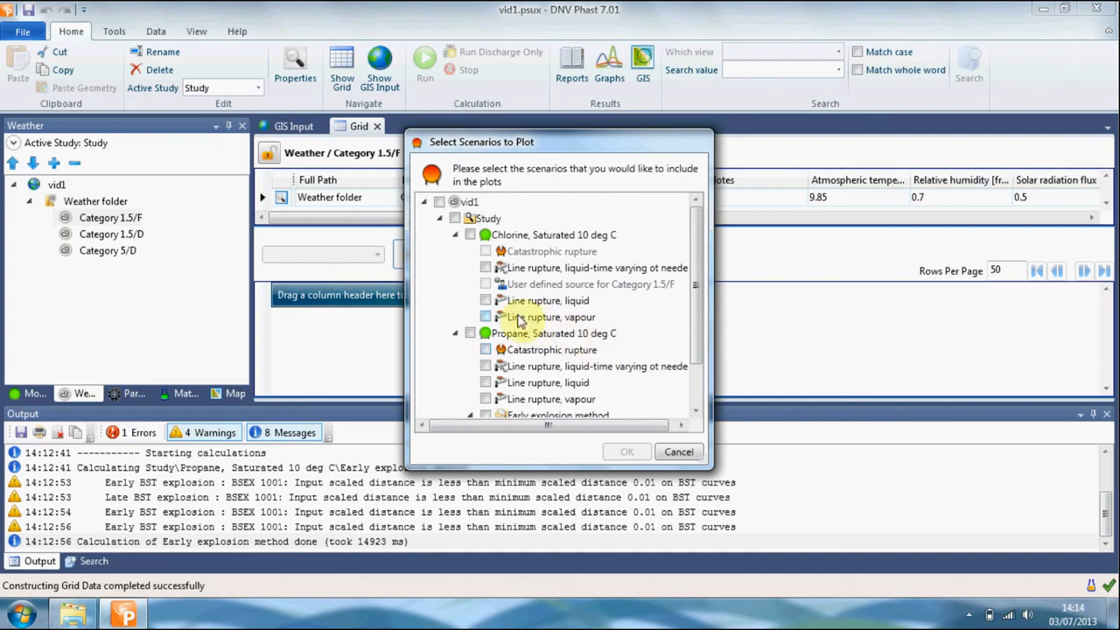
{"action": "left_click_drag", "start_coordinate": [698, 323], "coordinate": [698, 364]}
{"action": "left_click", "coordinate": [485, 361]}
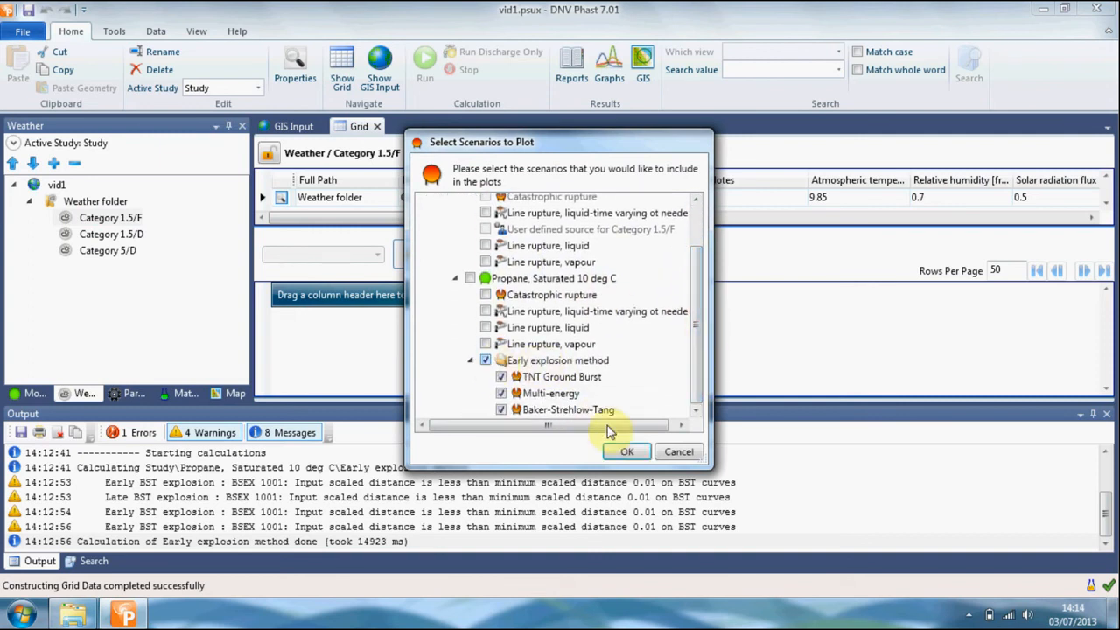
{"action": "left_click", "coordinate": [624, 452]}
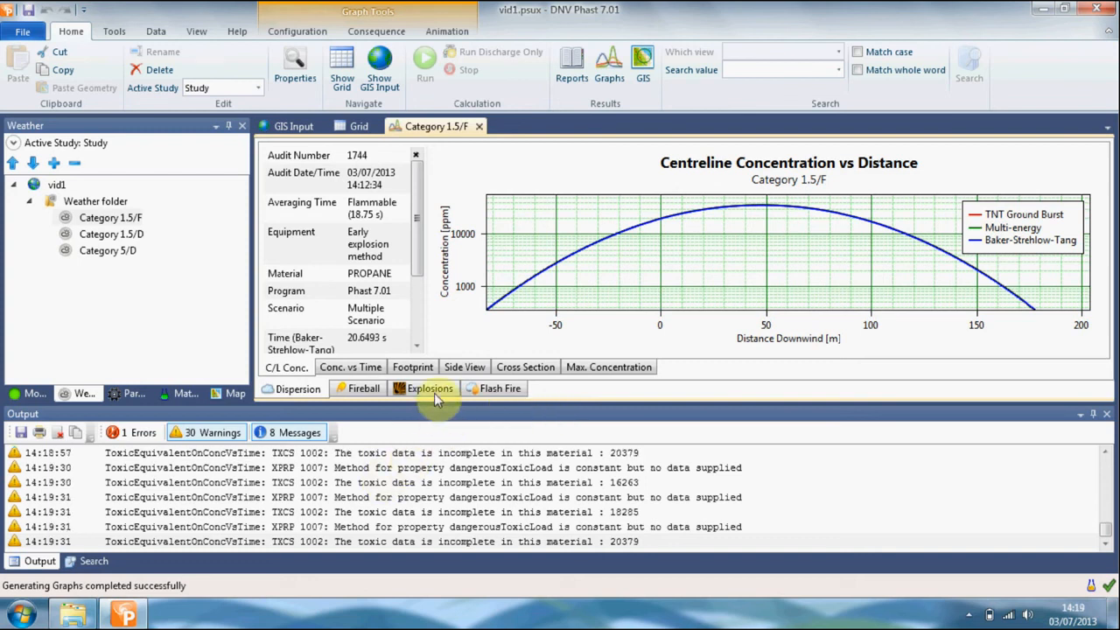
{"action": "left_click", "coordinate": [437, 394]}
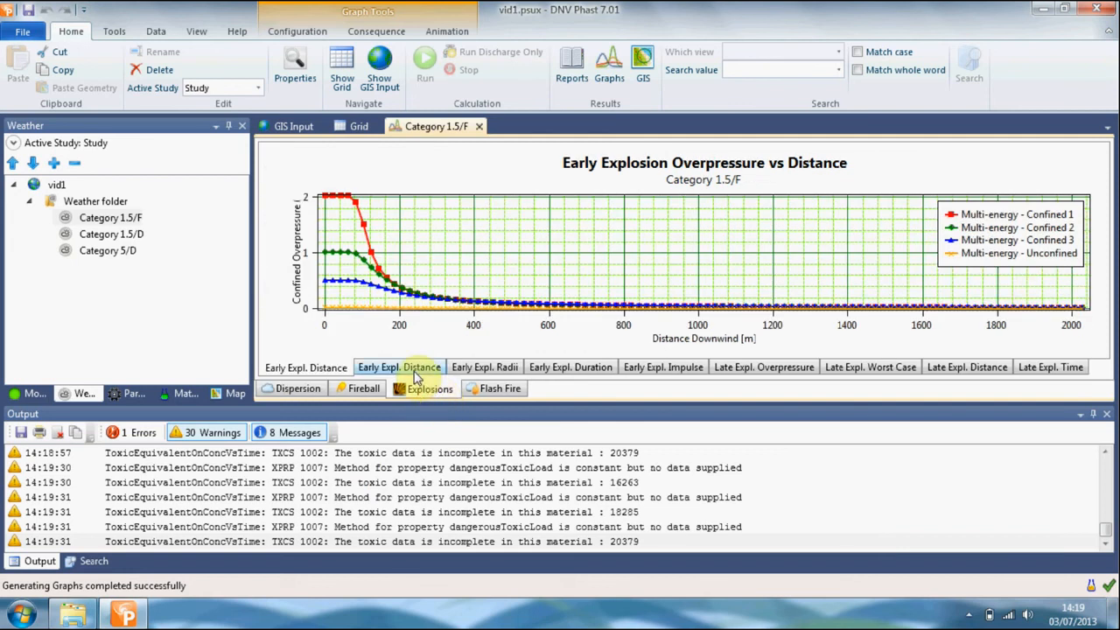
{"action": "left_click", "coordinate": [417, 368]}
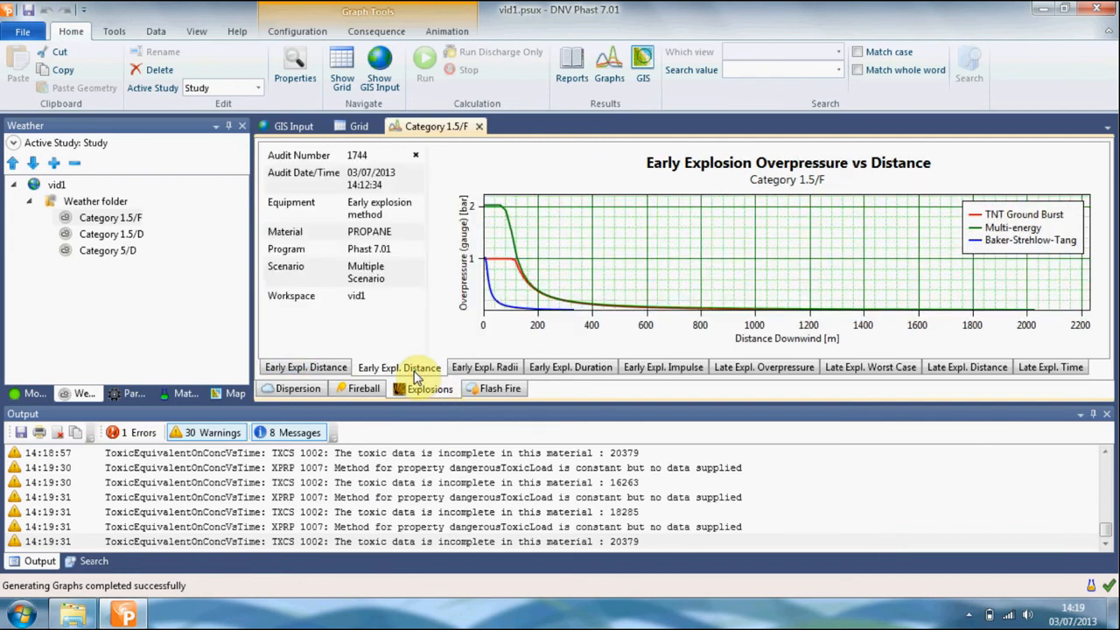
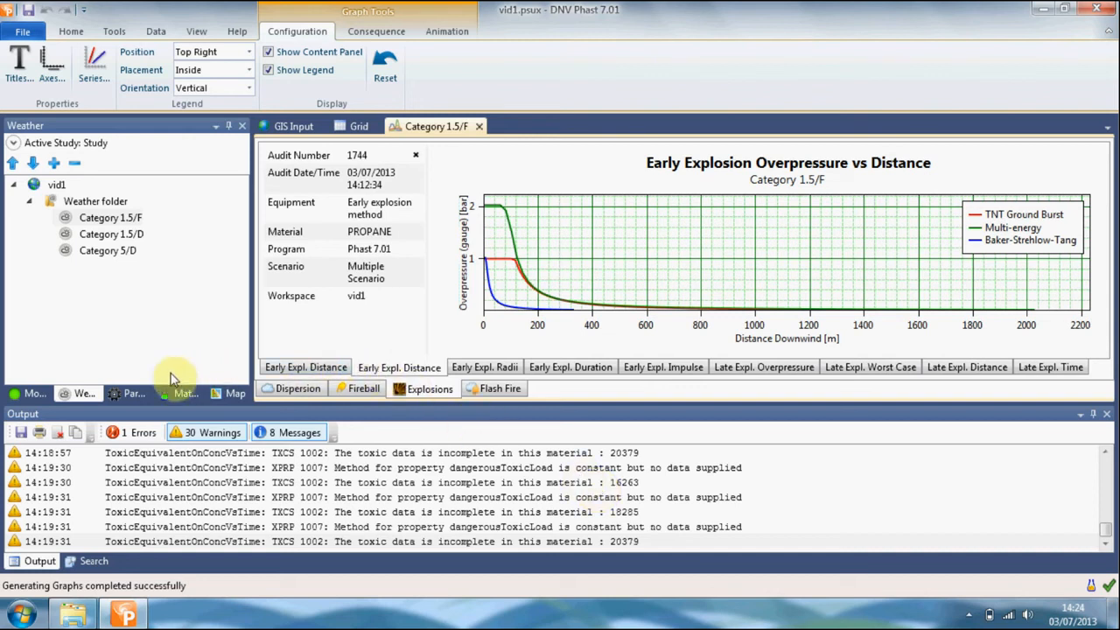
- Return to the models tree, enlarge the working area above the output log, and insert a new folder under Study
{"action": "left_click", "coordinate": [25, 393]}
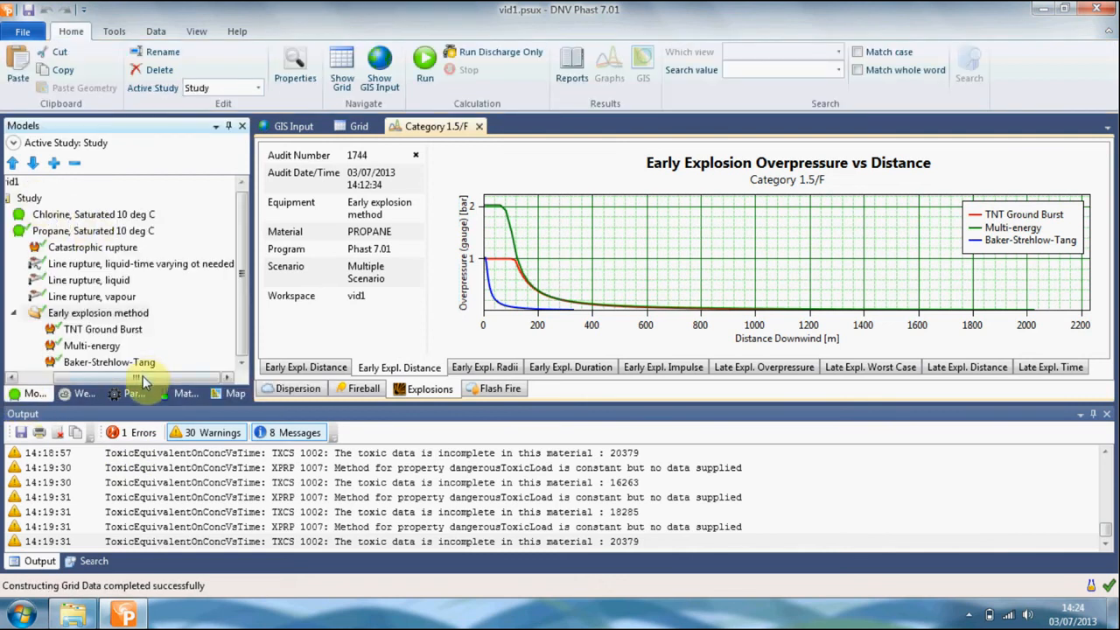
{"action": "left_click_drag", "start_coordinate": [128, 378], "coordinate": [81, 378]}
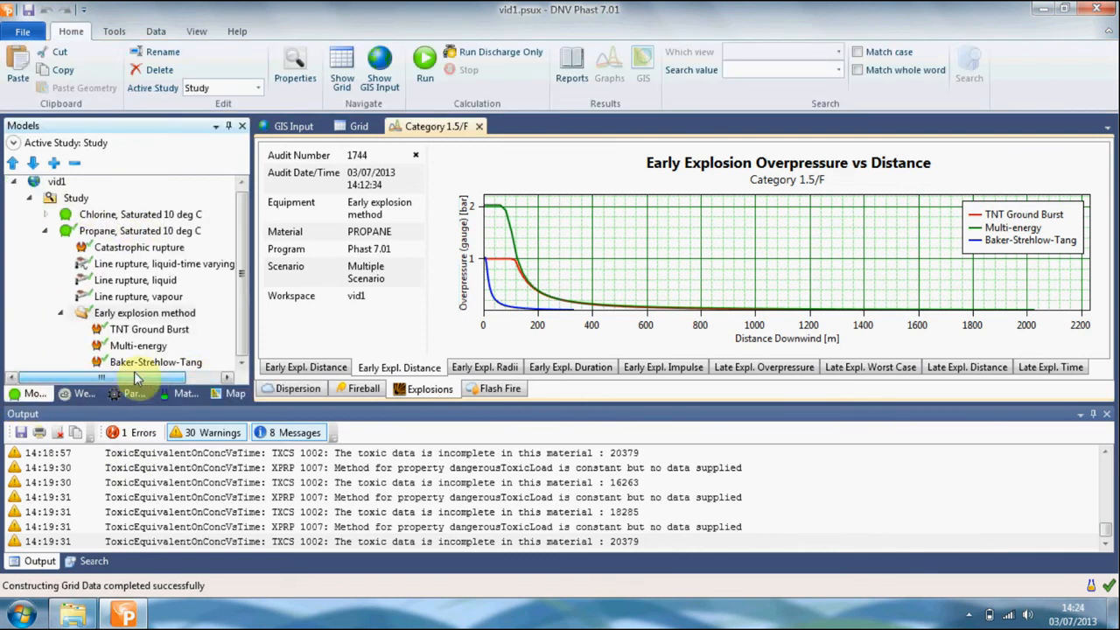
{"action": "left_click", "coordinate": [421, 392]}
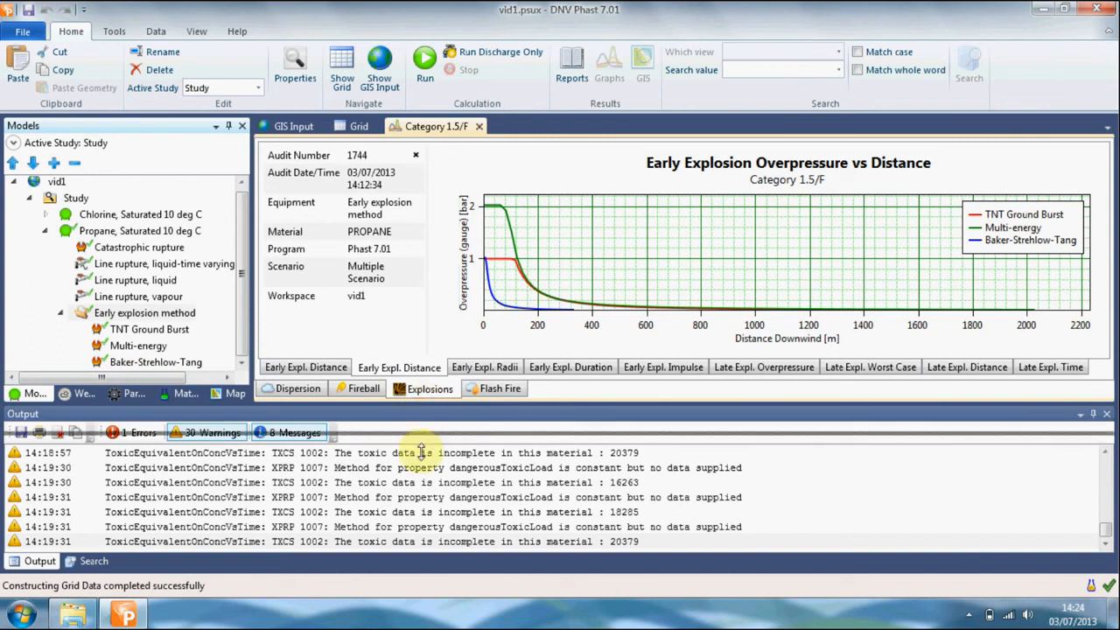
{"action": "right_click", "coordinate": [70, 204]}
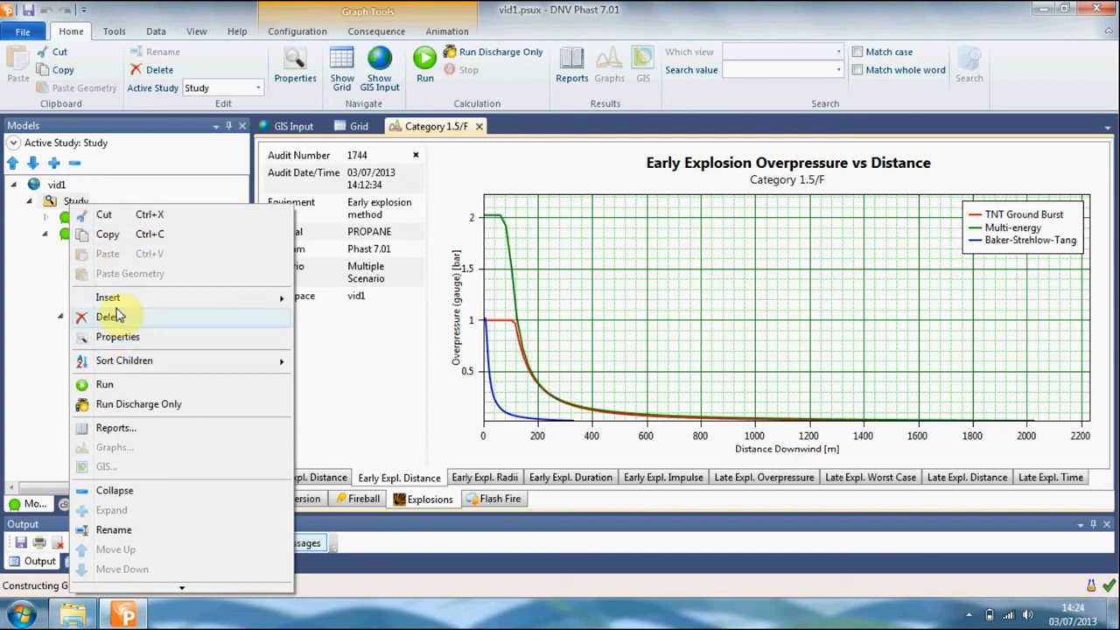
{"action": "mouse_move", "coordinate": [120, 302]}
{"action": "left_click", "coordinate": [332, 297]}
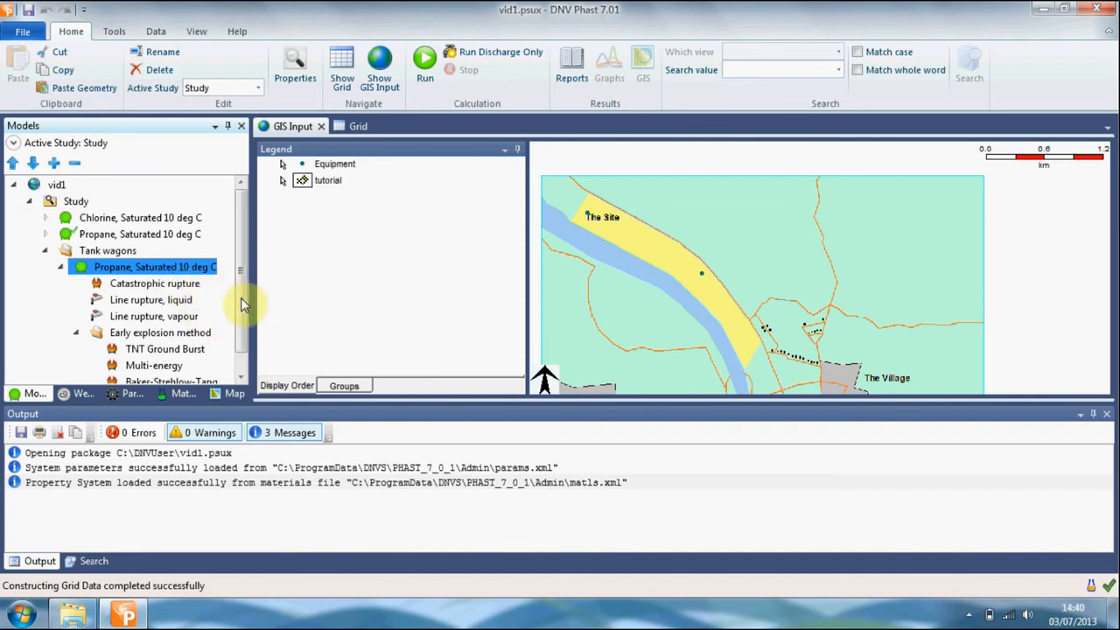
- Enable Specify volume inventory for the propane vessel in the Tank wagons folder, and set its volume inventory to 43.2 m3
{"action": "double_click", "coordinate": [130, 269]}
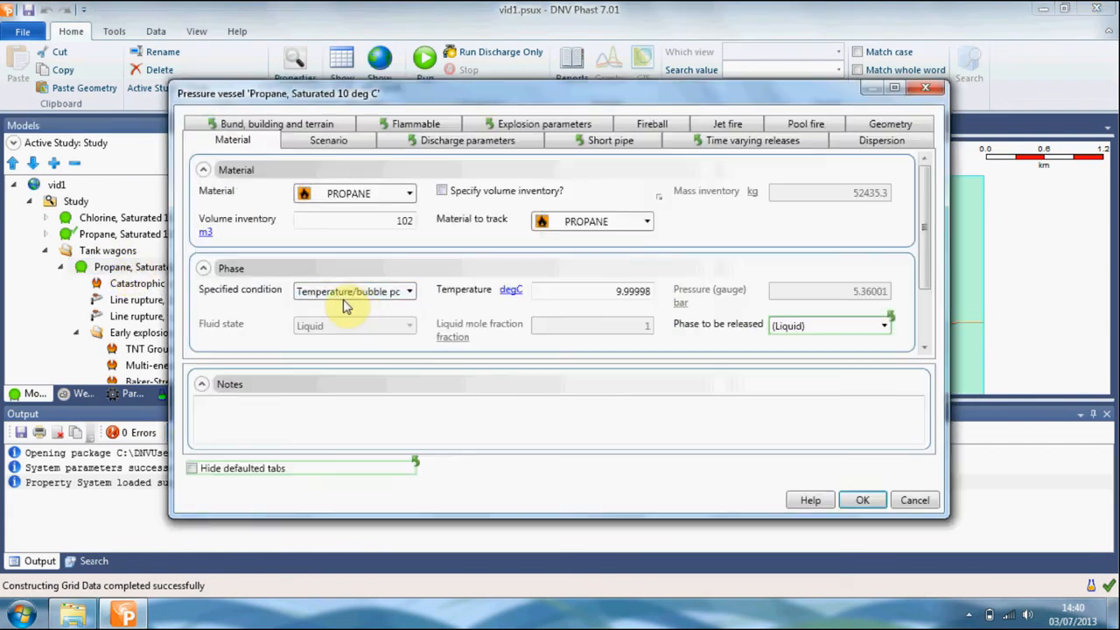
{"action": "left_click", "coordinate": [414, 225]}
{"action": "key", "text": "BackSpace"}
{"action": "key", "text": "BackSpace"}
{"action": "key", "text": "BackSpace"}
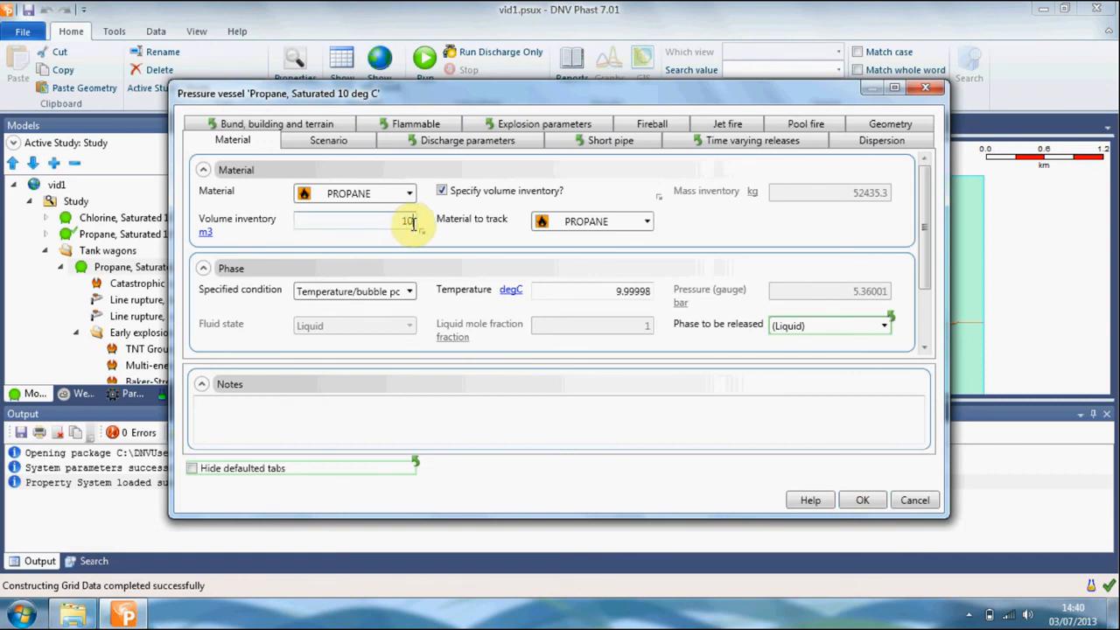
{"action": "type", "text": "43.2"}
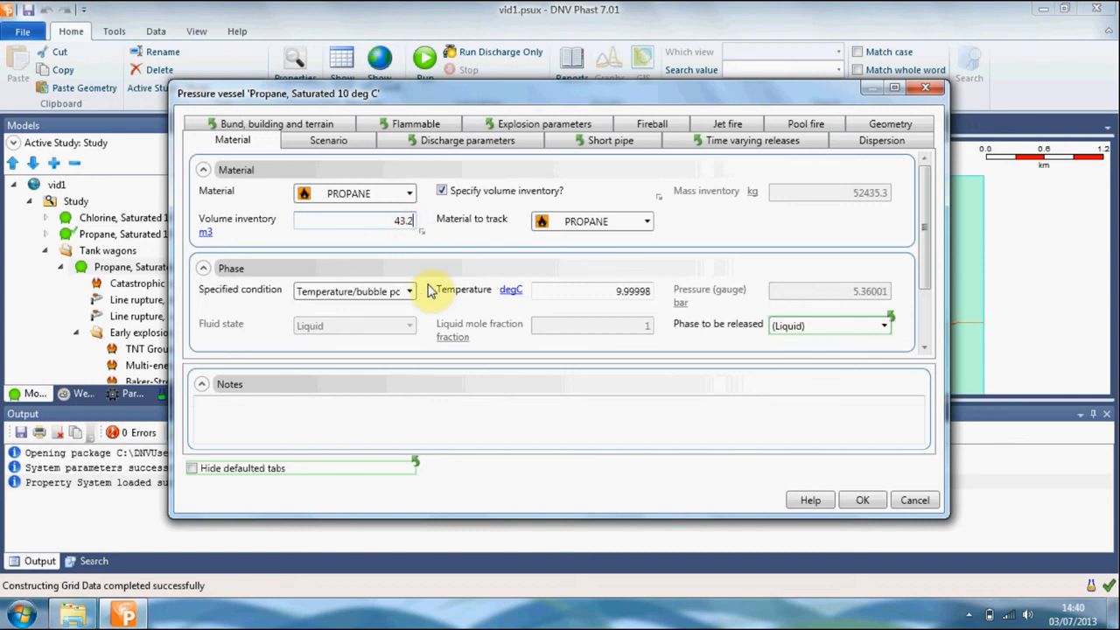
- Set the North coordinate of the propane pressure vessel in the Tank wagons folder to 435581 m
{"action": "left_click", "coordinate": [880, 125]}
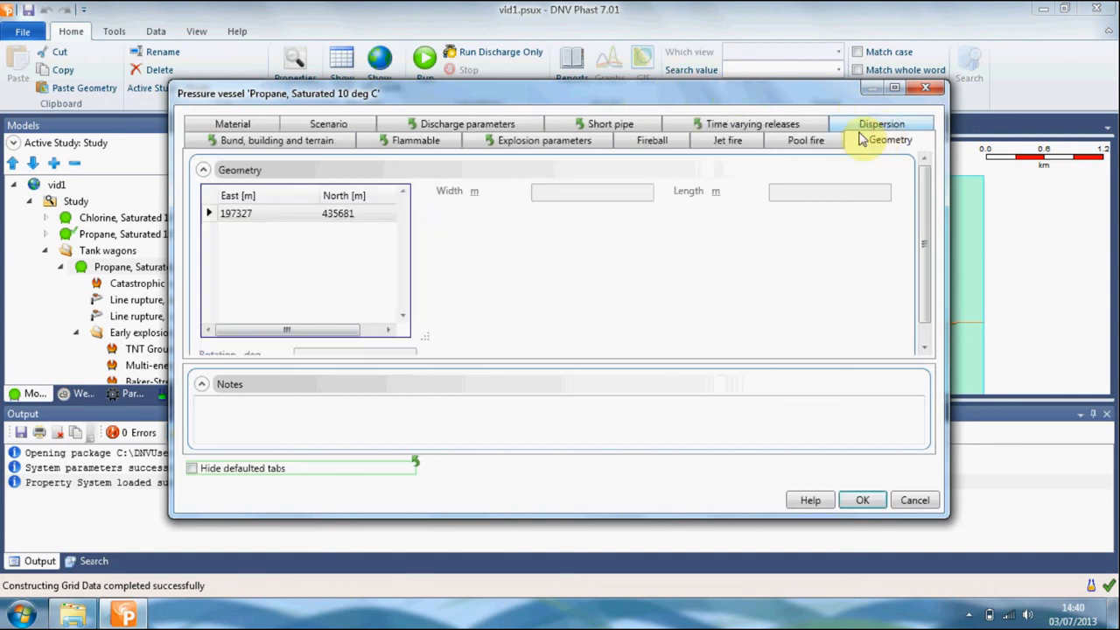
{"action": "left_click", "coordinate": [351, 217]}
{"action": "left_click", "coordinate": [332, 214]}
{"action": "left_click", "coordinate": [334, 213]}
{"action": "key", "text": "BackSpace"}
{"action": "key", "text": "BackSpace"}
{"action": "key", "text": "BackSpace"}
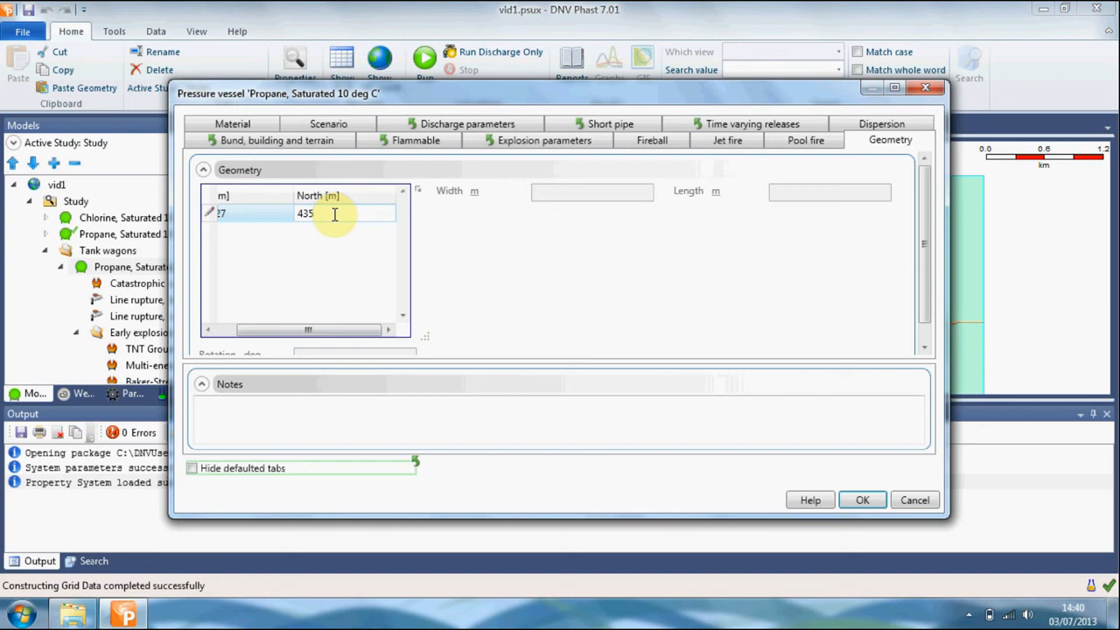
{"action": "type", "text": "581"}
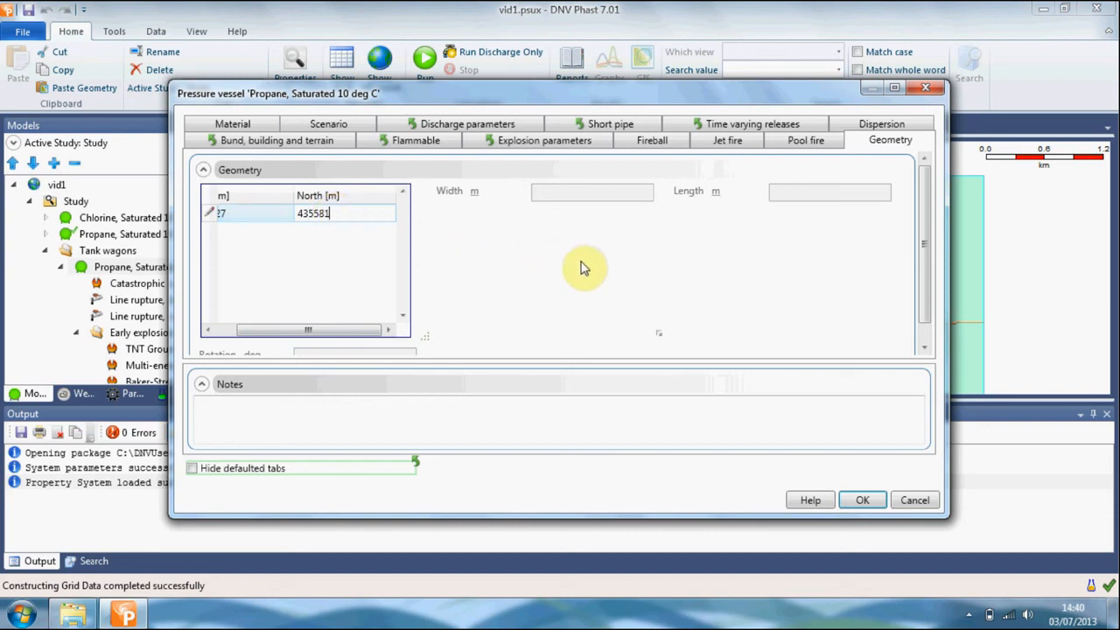
{"action": "left_click", "coordinate": [873, 511]}
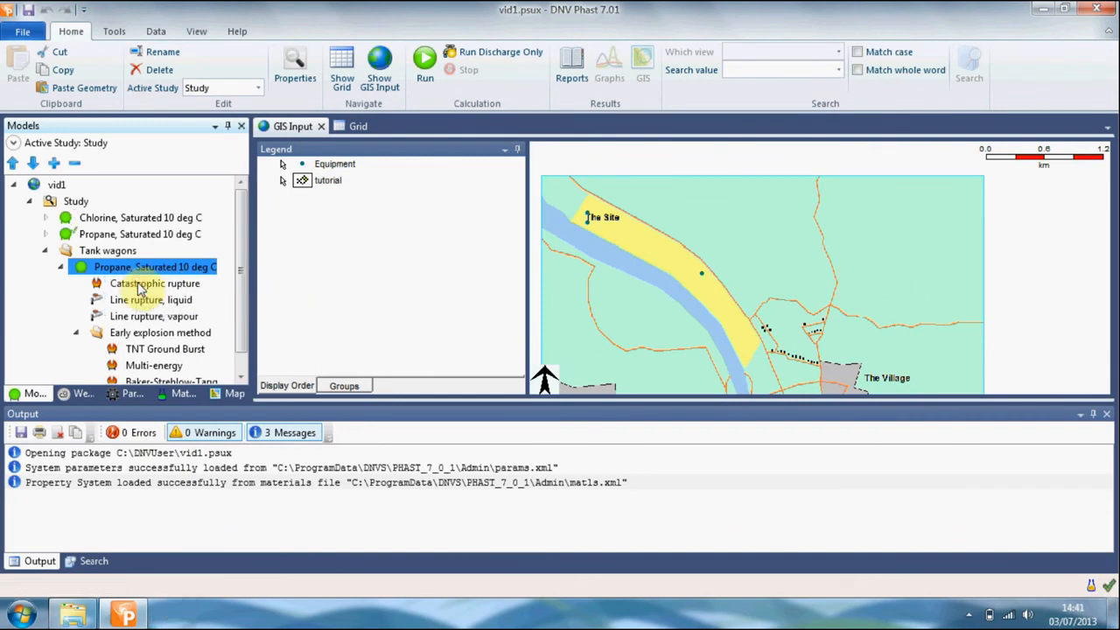
- Set the release elevation of the Catastrophic rupture scenario under the Tank wagons propane vessel to 1.8 m
{"action": "double_click", "coordinate": [137, 284]}
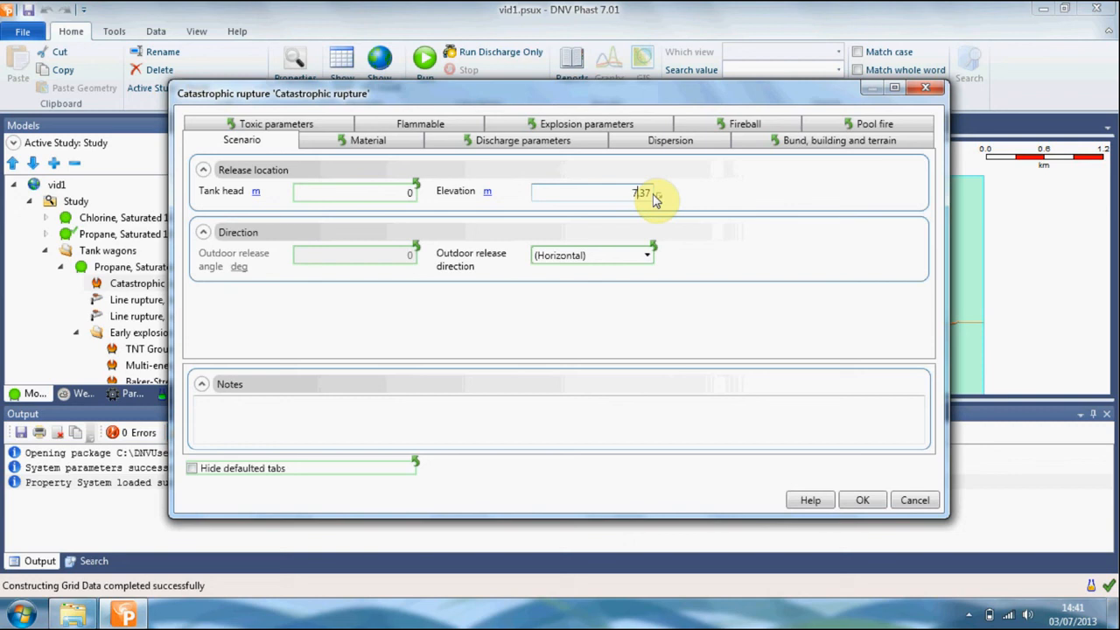
{"action": "key", "text": "BackSpace"}
{"action": "key", "text": "BackSpace"}
{"action": "key", "text": "BackSpace"}
{"action": "key", "text": "BackSpace"}
{"action": "type", "text": "1.8"}
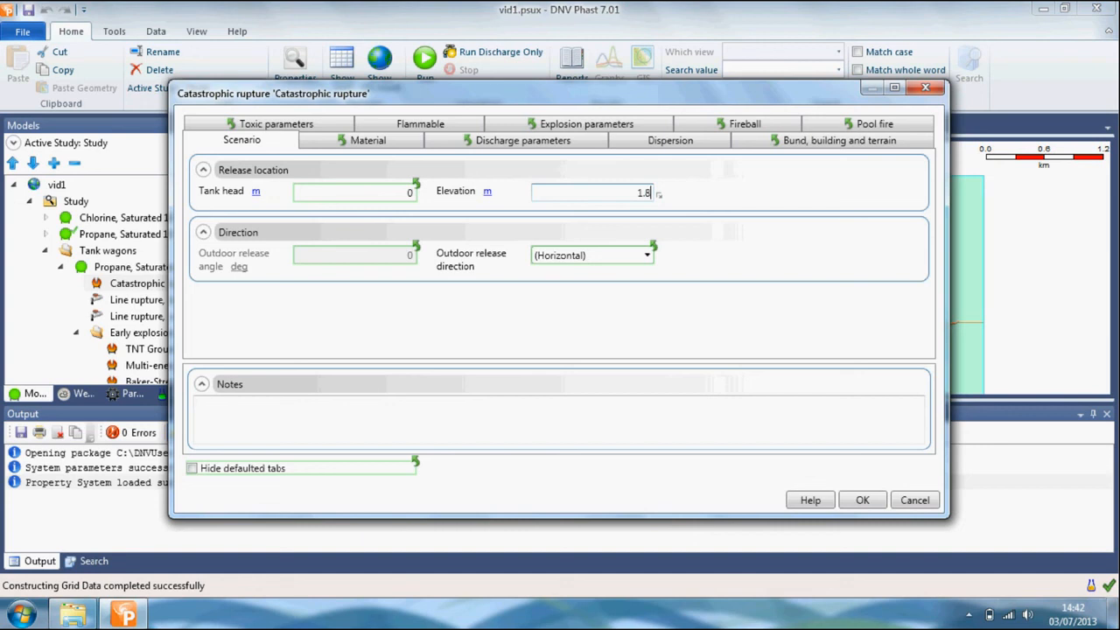
{"action": "left_click", "coordinate": [855, 502]}
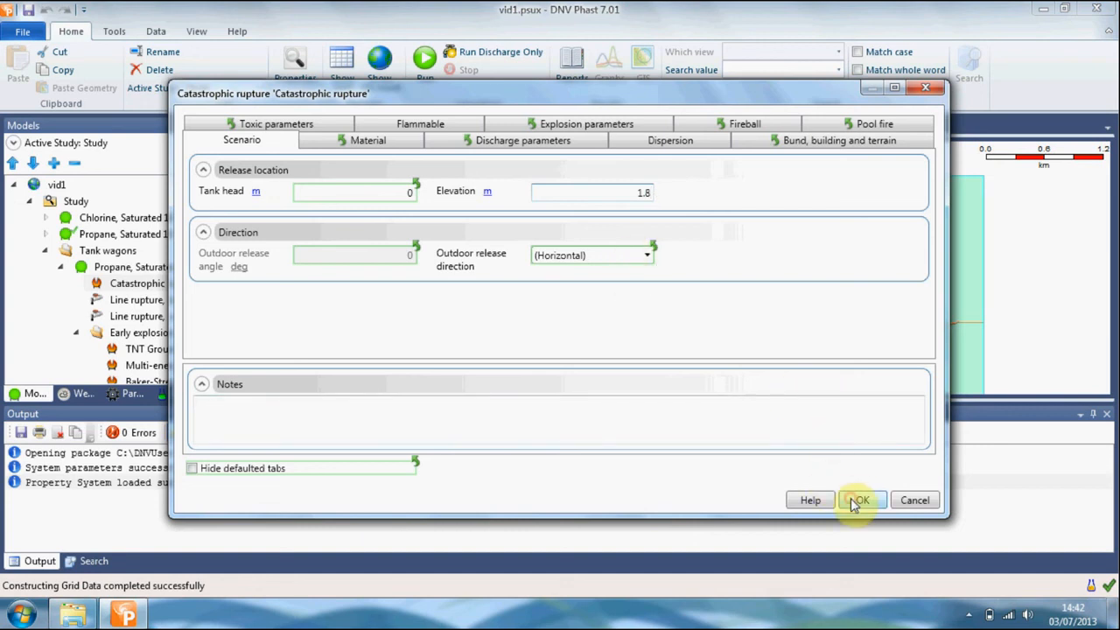
- Insert a Leak scenario under the Tank wagons propane vessel and rename it as "1 inch, liquid"
{"action": "right_click", "coordinate": [179, 269]}
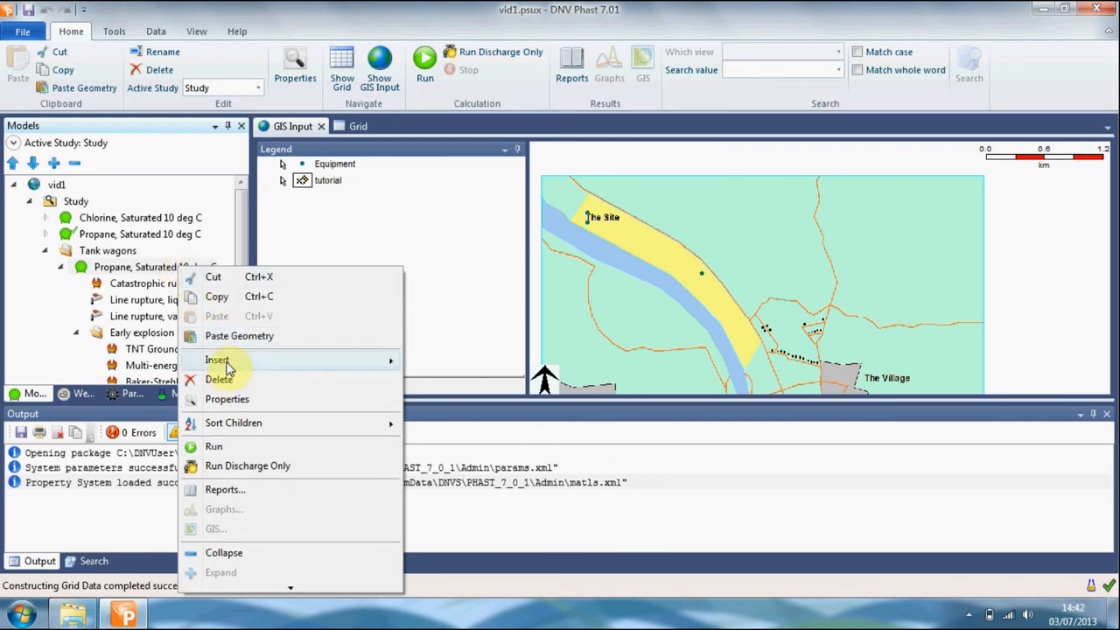
{"action": "mouse_move", "coordinate": [229, 366]}
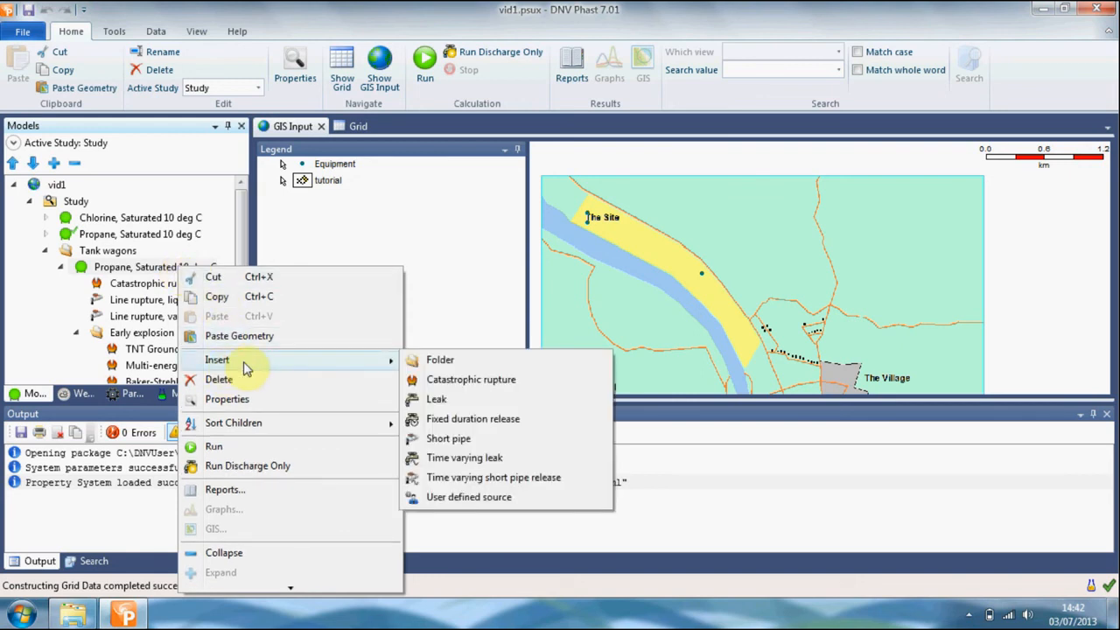
{"action": "left_click", "coordinate": [455, 405]}
{"action": "left_click", "coordinate": [118, 377]}
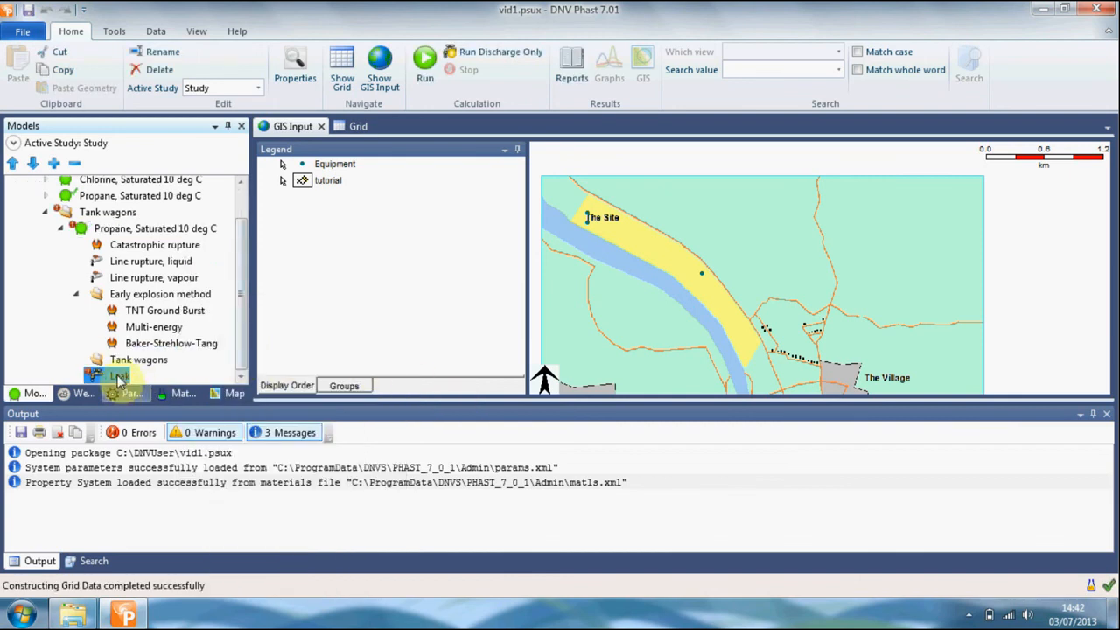
{"action": "right_click", "coordinate": [118, 378]}
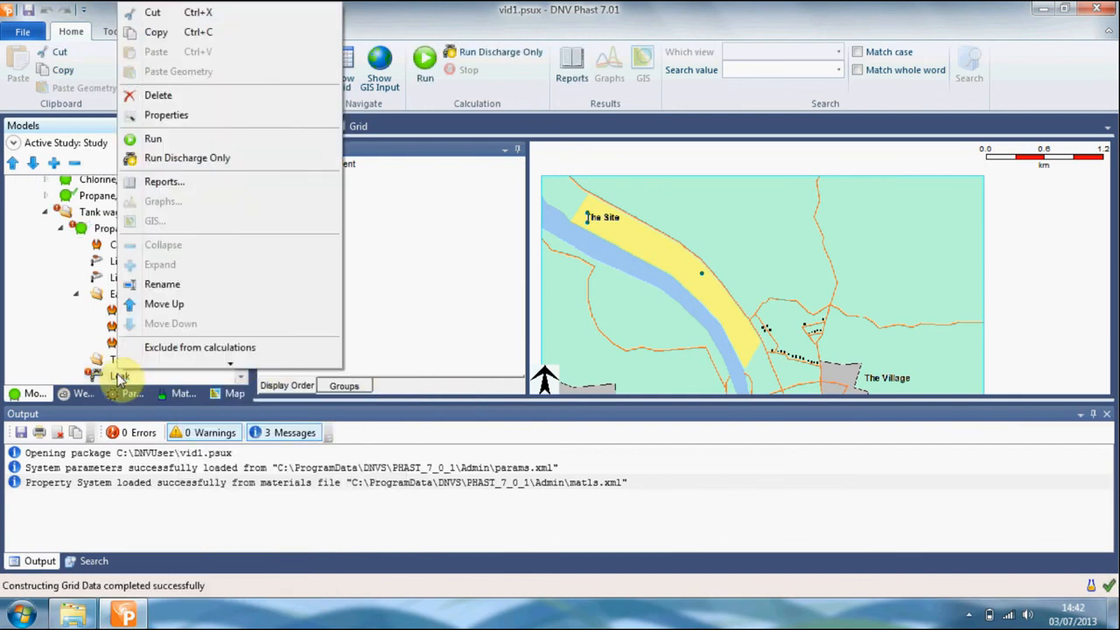
{"action": "left_click", "coordinate": [168, 266]}
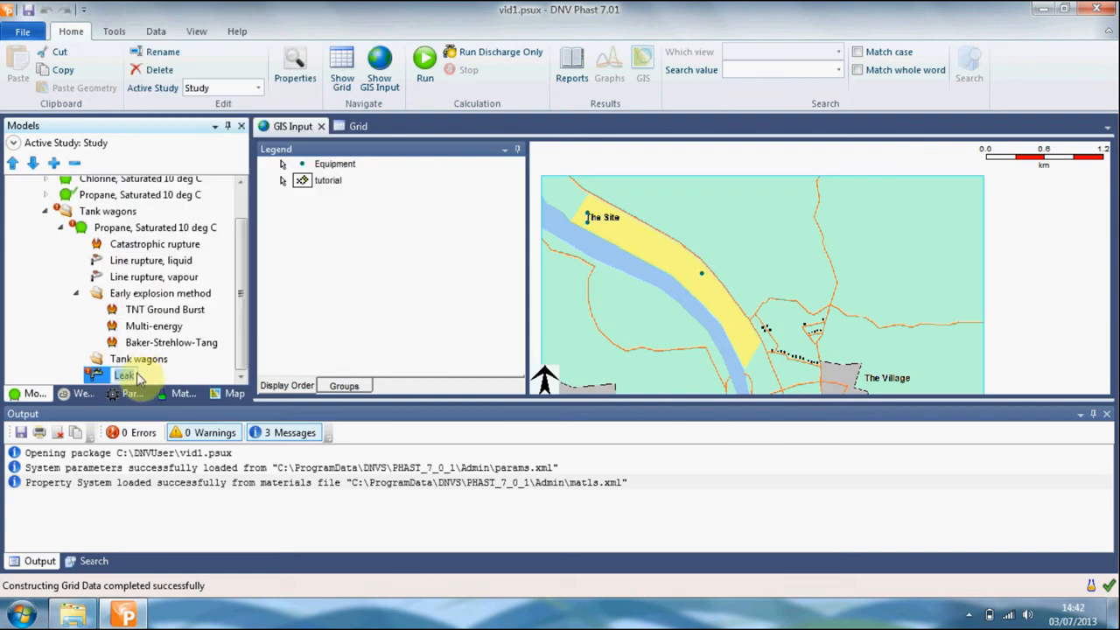
{"action": "type", "text": "1 in"}
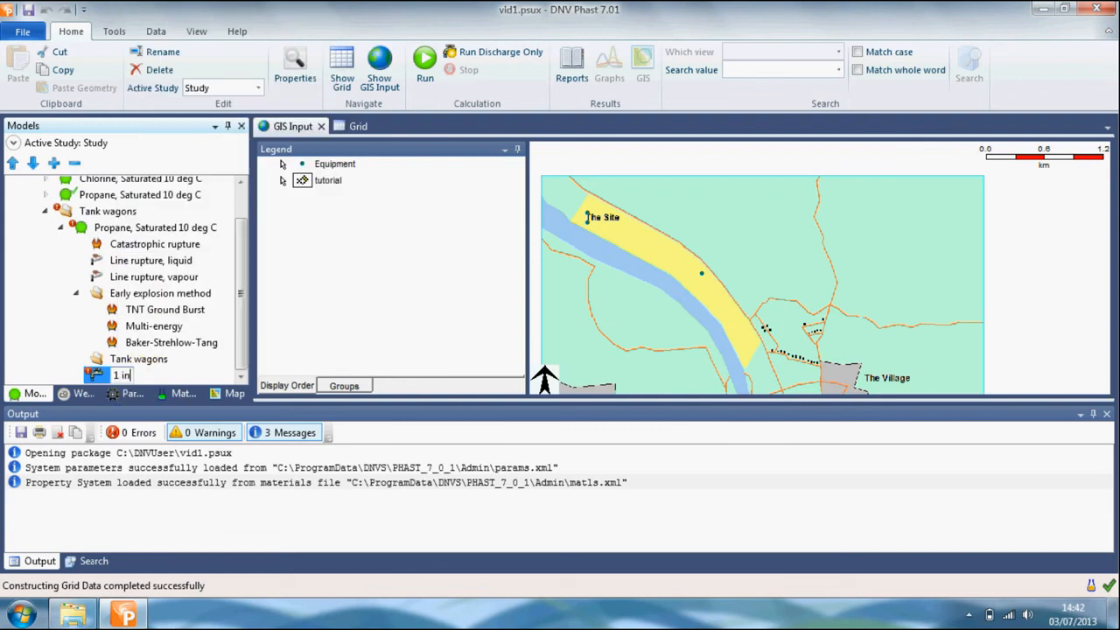
{"action": "type", "text": "ch"}
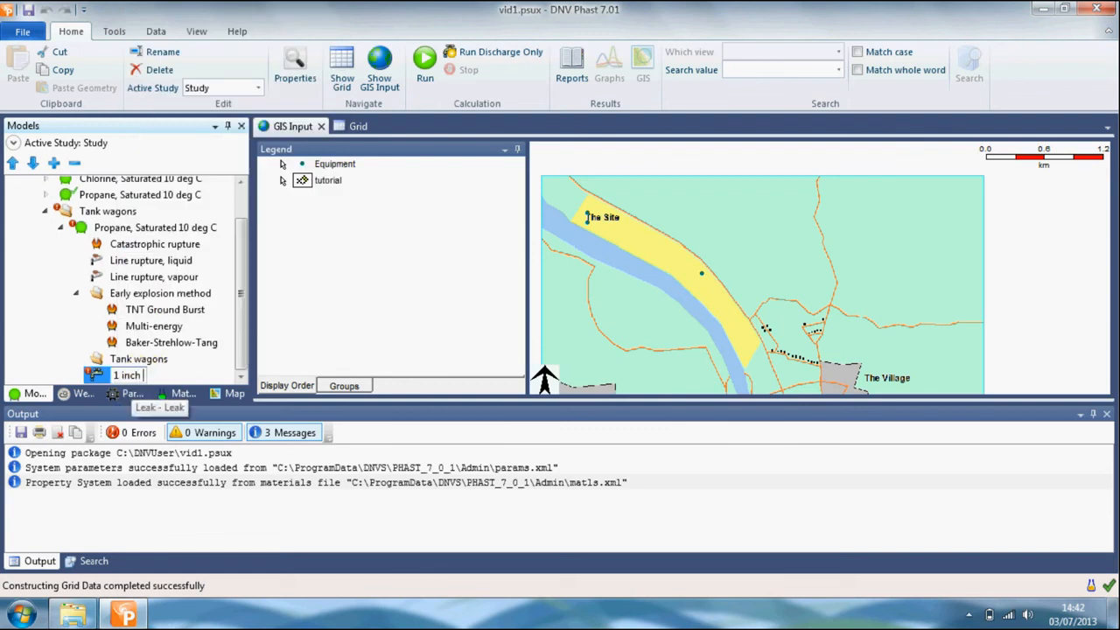
{"action": "type", "text": ", liquid"}
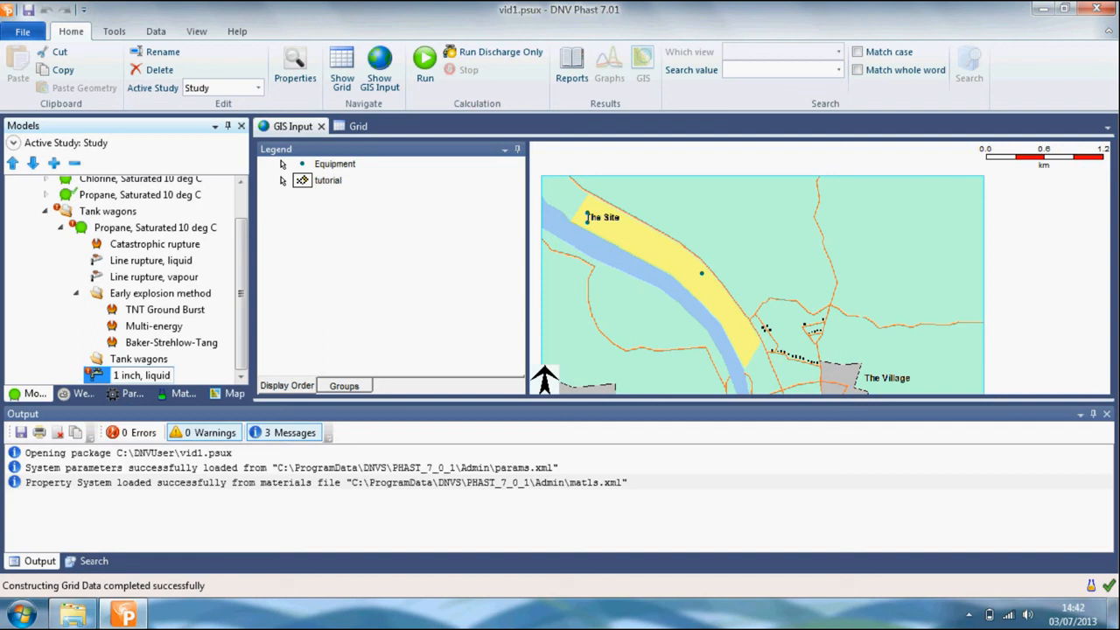
{"action": "left_click", "coordinate": [92, 375]}
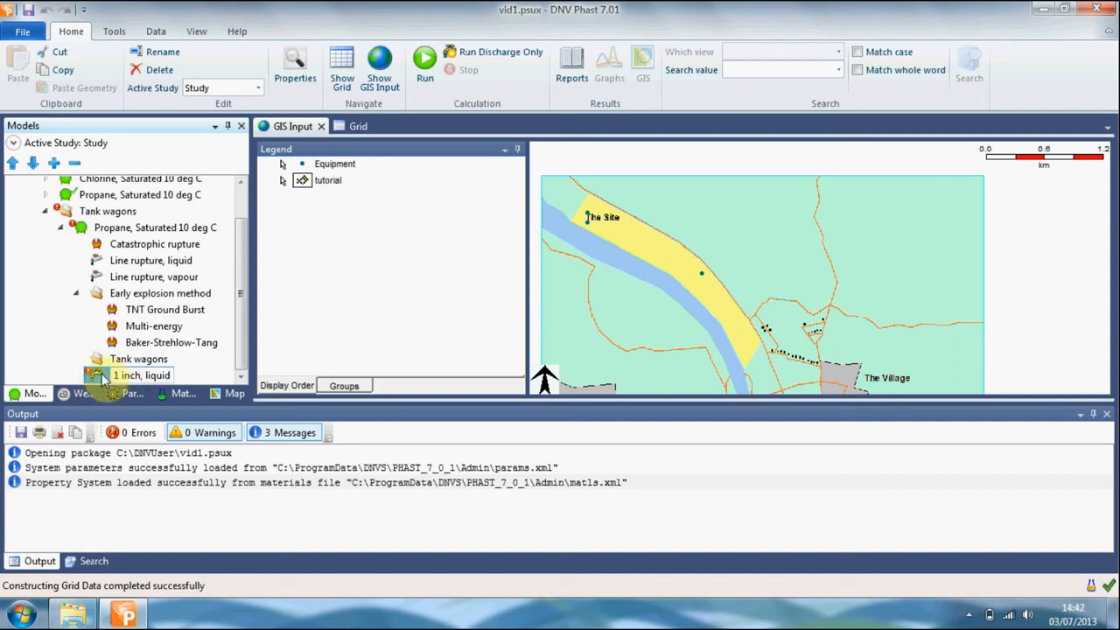
- Set the orifice diameter of the "1 inch, liquid" leak to 25.4 mm and its tank head to 1.95 m
{"action": "double_click", "coordinate": [103, 377]}
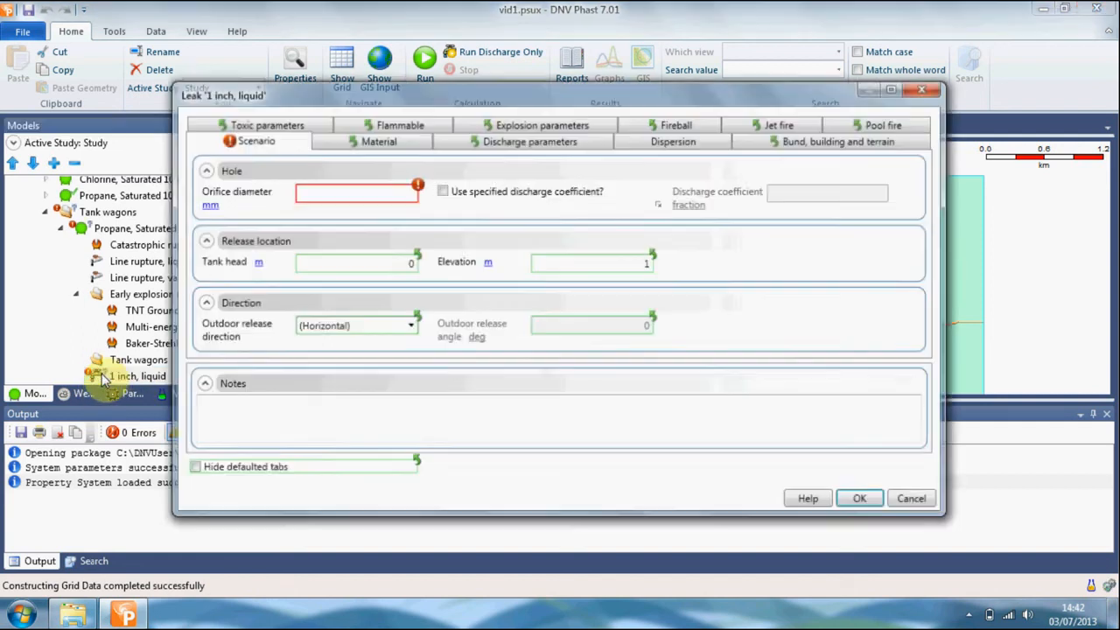
{"action": "left_click", "coordinate": [346, 193]}
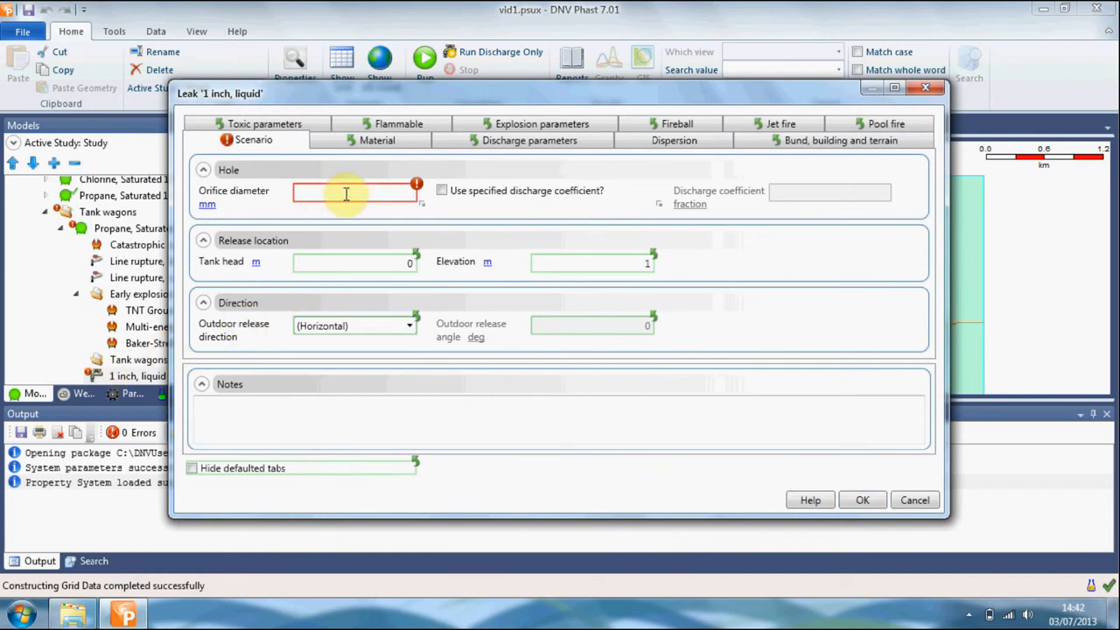
{"action": "type", "text": "25.4"}
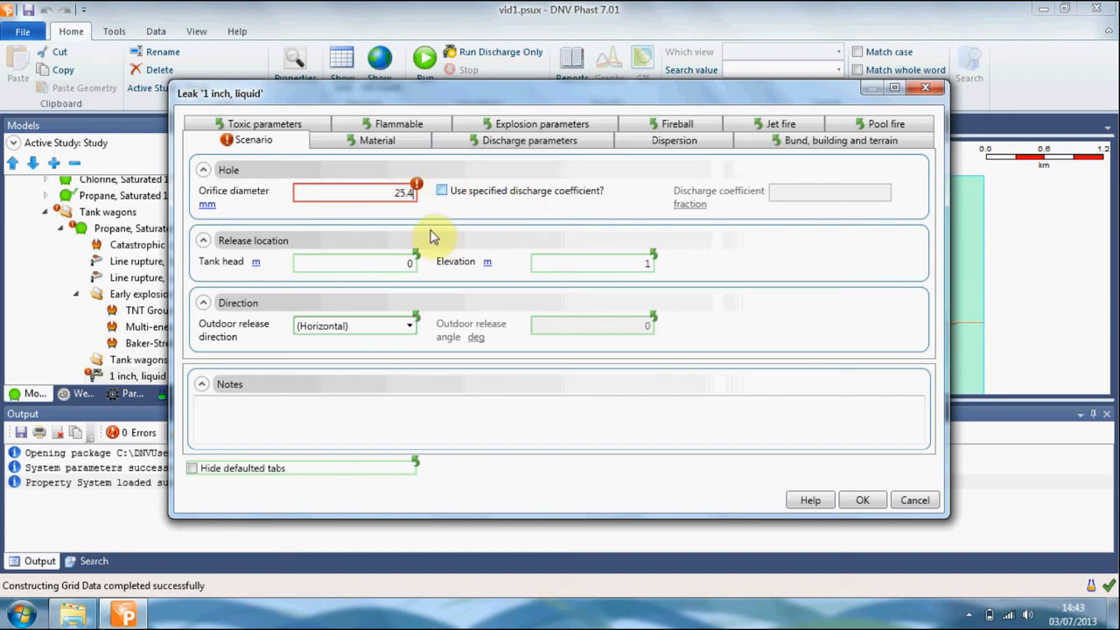
{"action": "left_click", "coordinate": [412, 263]}
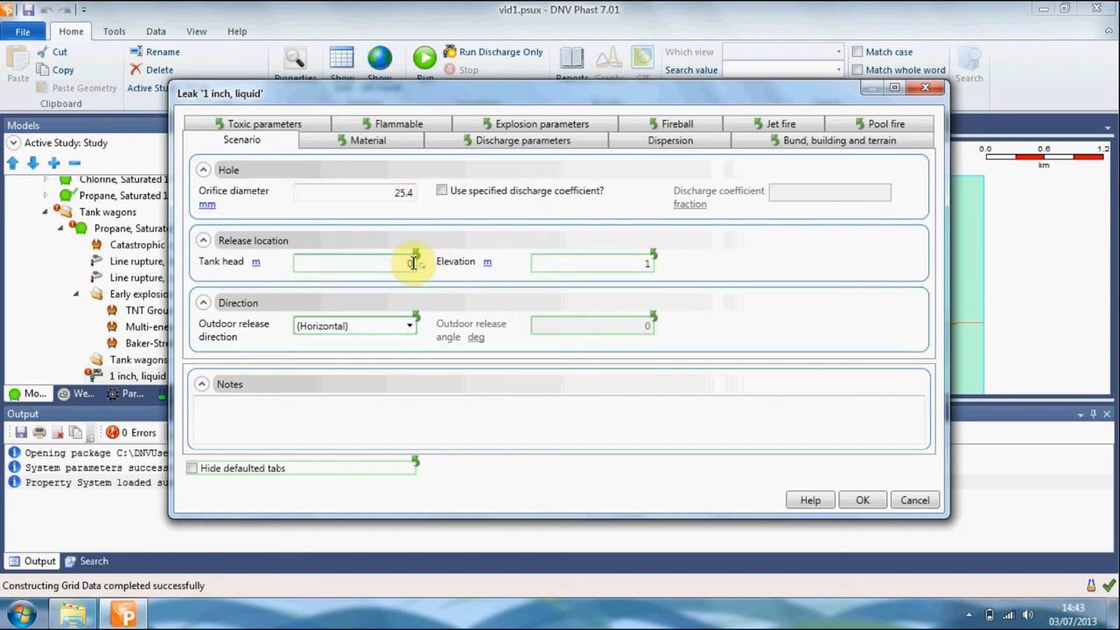
{"action": "type", "text": "1."}
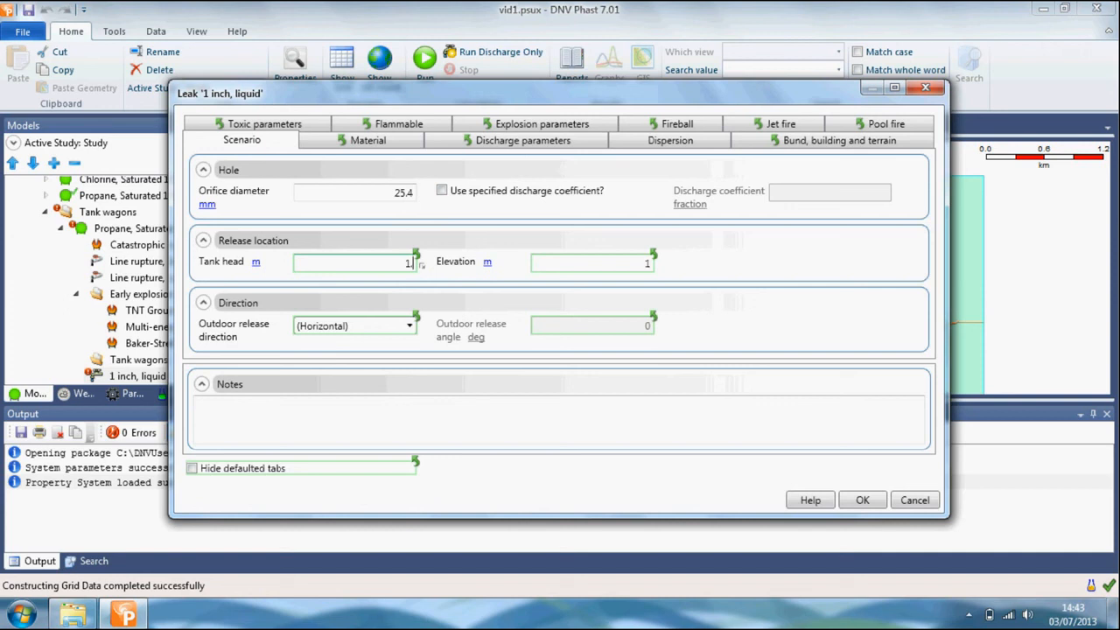
{"action": "type", "text": "95"}
- Set the leak's elevation to 0.5 m and its outdoor release direction to Down - impinging on the ground
{"action": "left_click", "coordinate": [650, 263]}
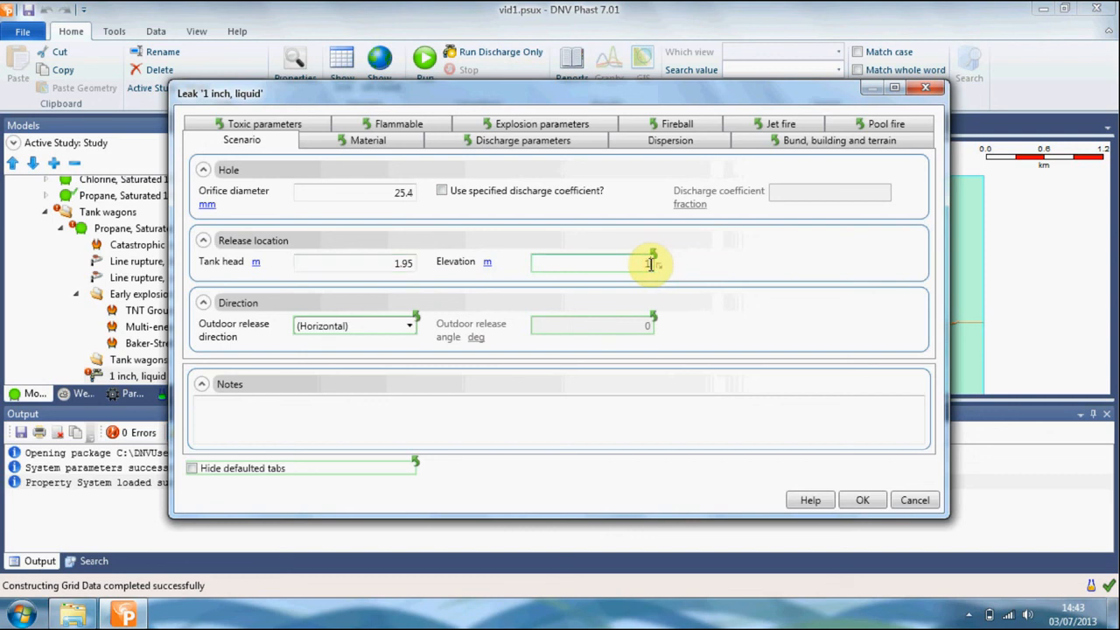
{"action": "type", "text": "0.5"}
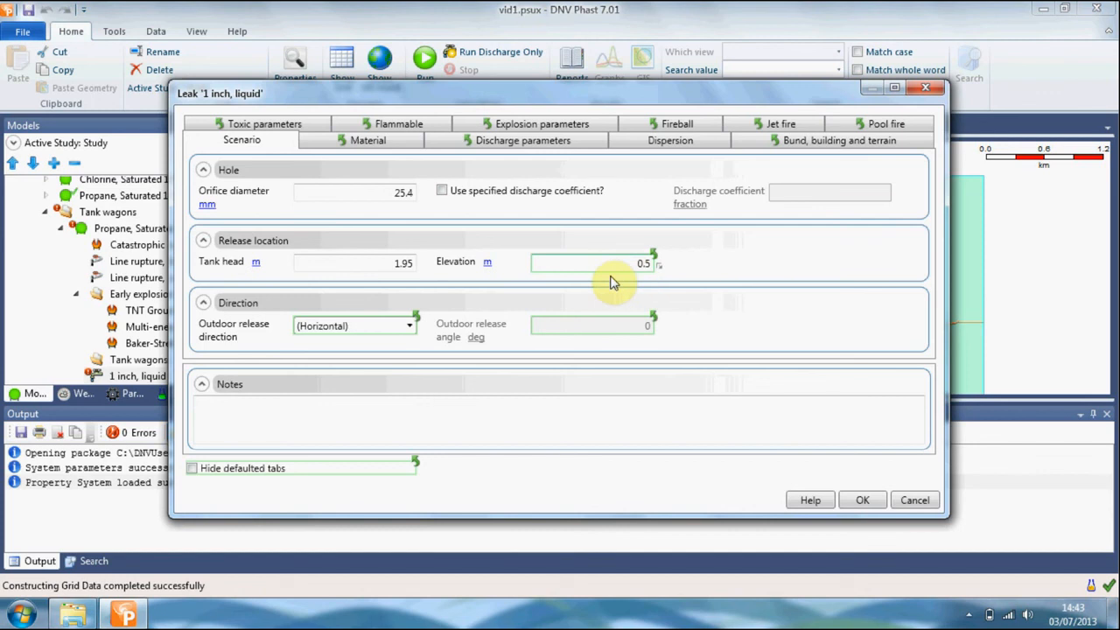
{"action": "left_click", "coordinate": [409, 332]}
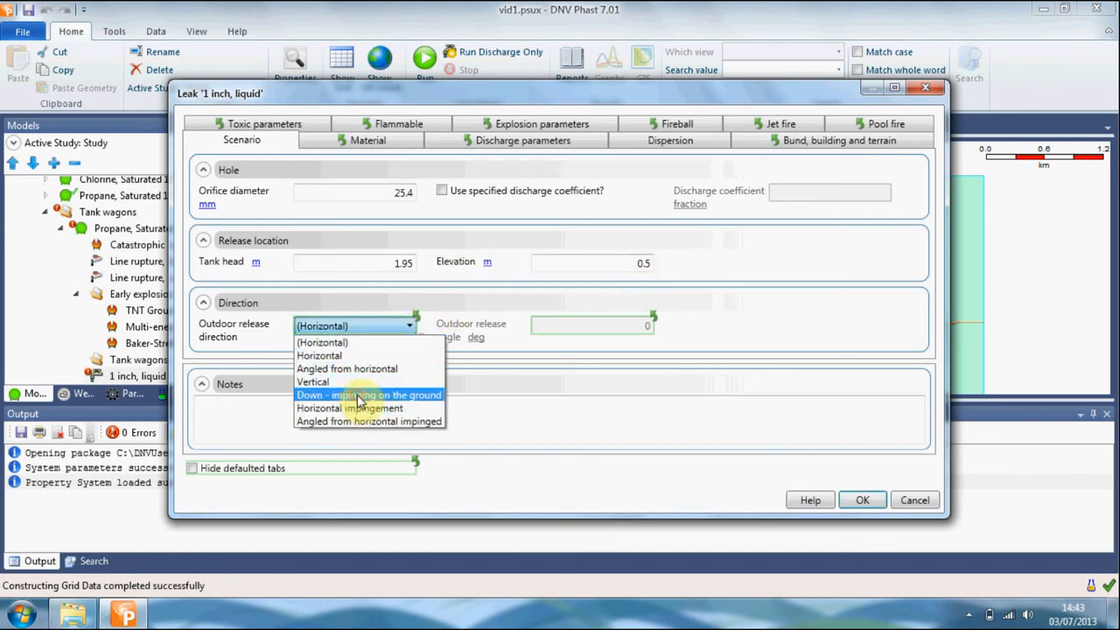
{"action": "left_click", "coordinate": [364, 385]}
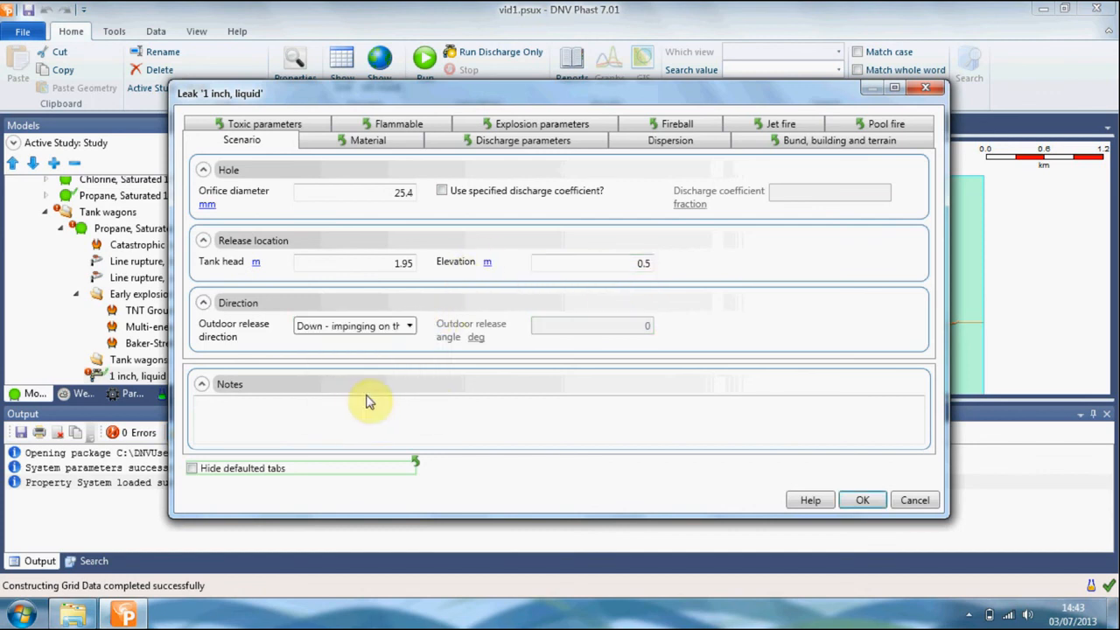
{"action": "left_click", "coordinate": [862, 503]}
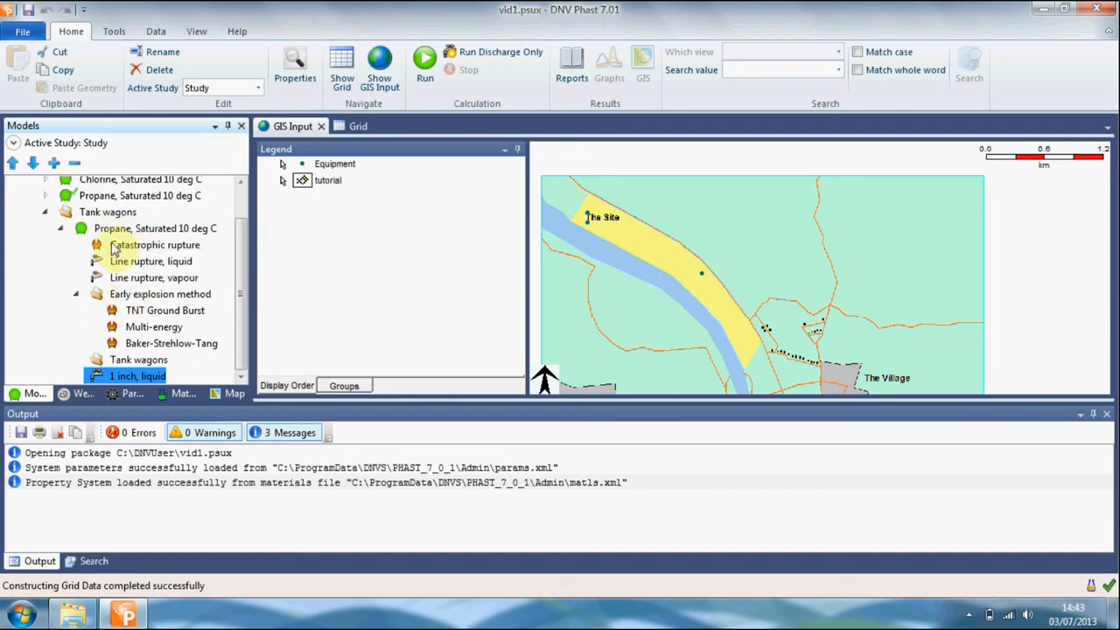
{"action": "left_click", "coordinate": [103, 214]}
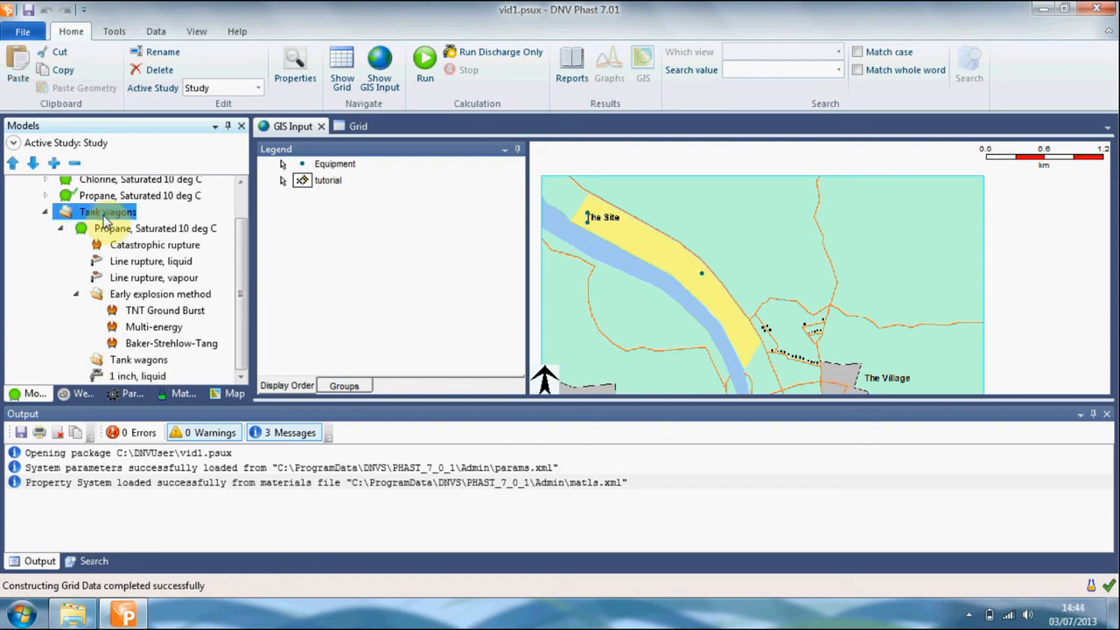
{"action": "right_click", "coordinate": [104, 221]}
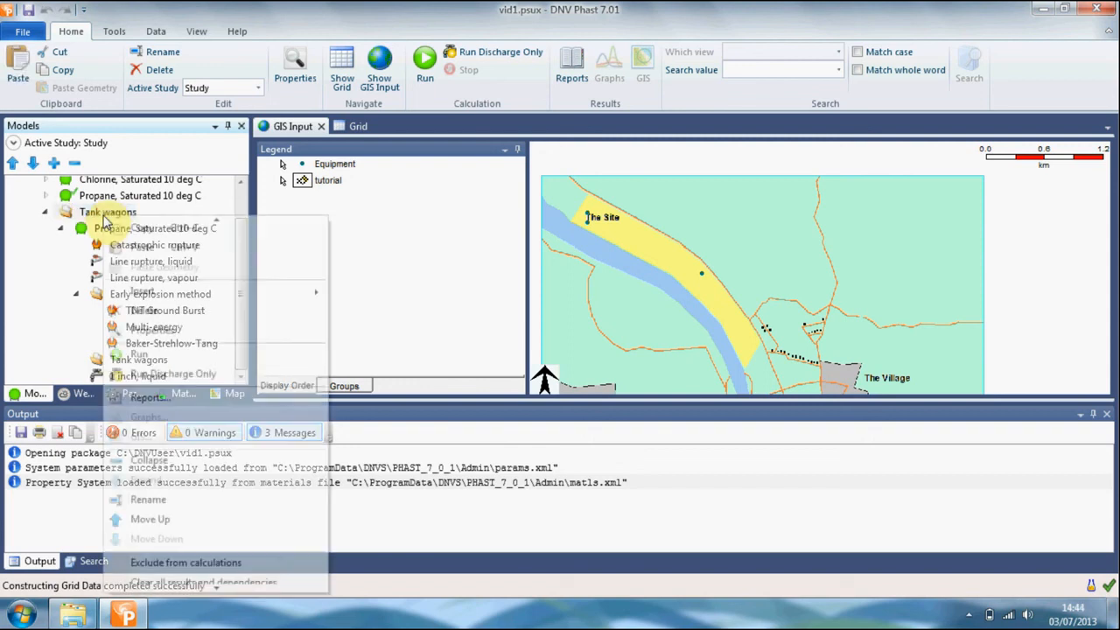
{"action": "mouse_move", "coordinate": [271, 315]}
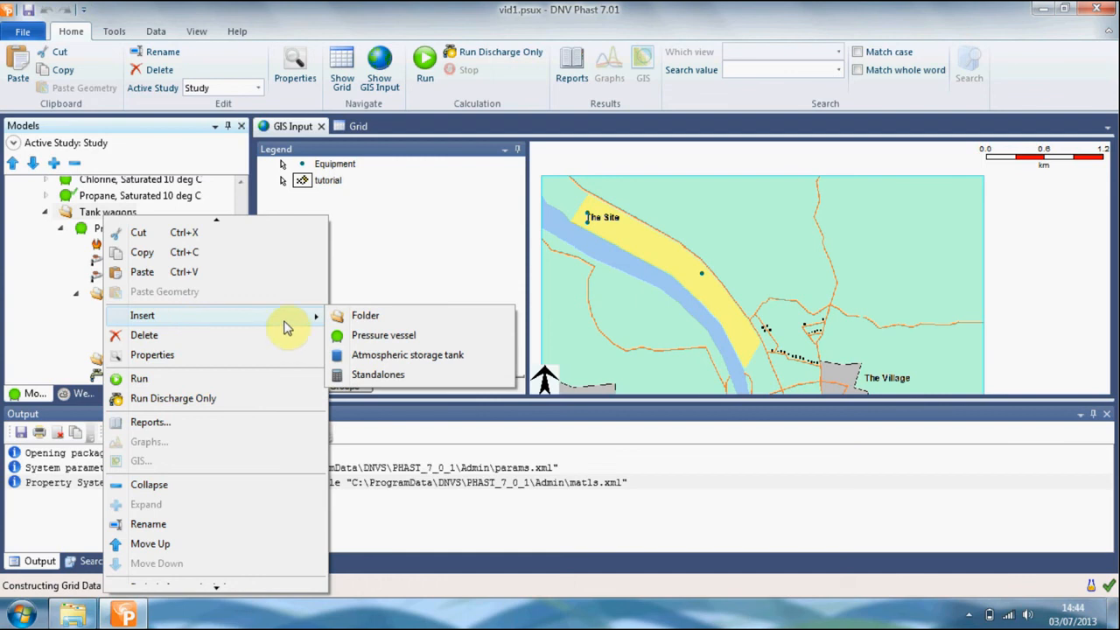
{"action": "left_click", "coordinate": [360, 376]}
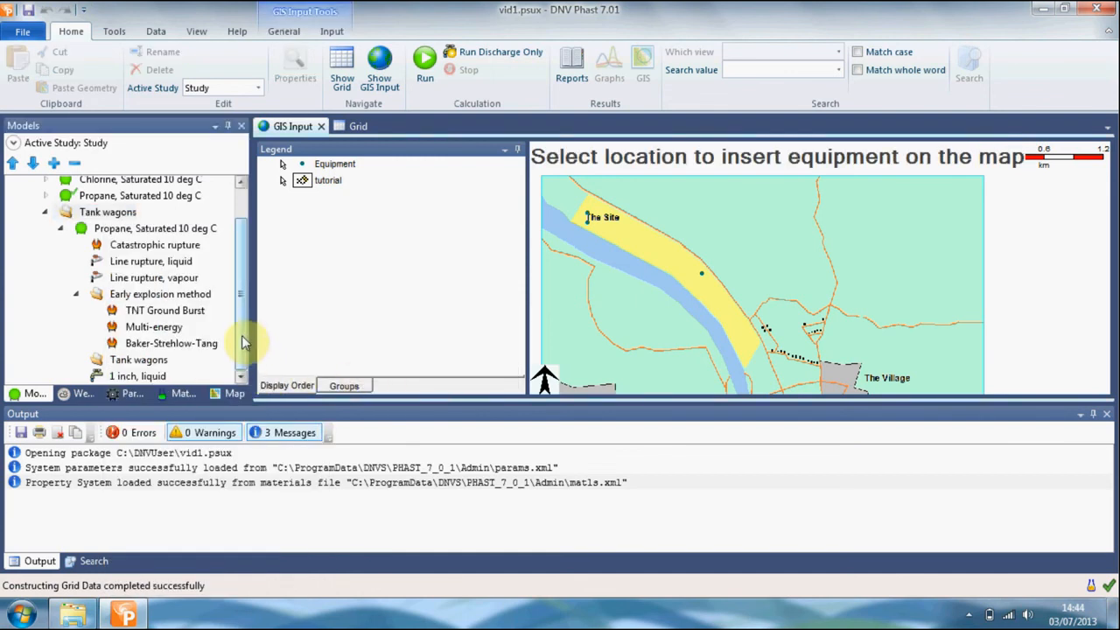
- Insert a Standalones item in the Tank wagons folder and place it on the map at The Site, just east of the existing vessels
{"action": "right_click", "coordinate": [111, 215]}
{"action": "mouse_move", "coordinate": [179, 308]}
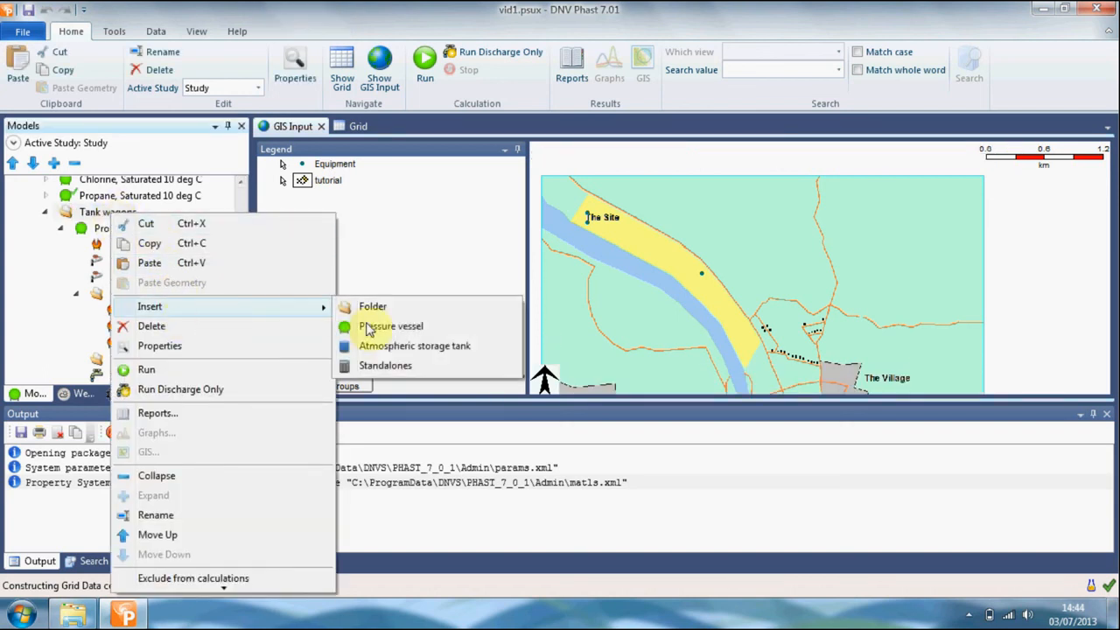
{"action": "left_click", "coordinate": [372, 360]}
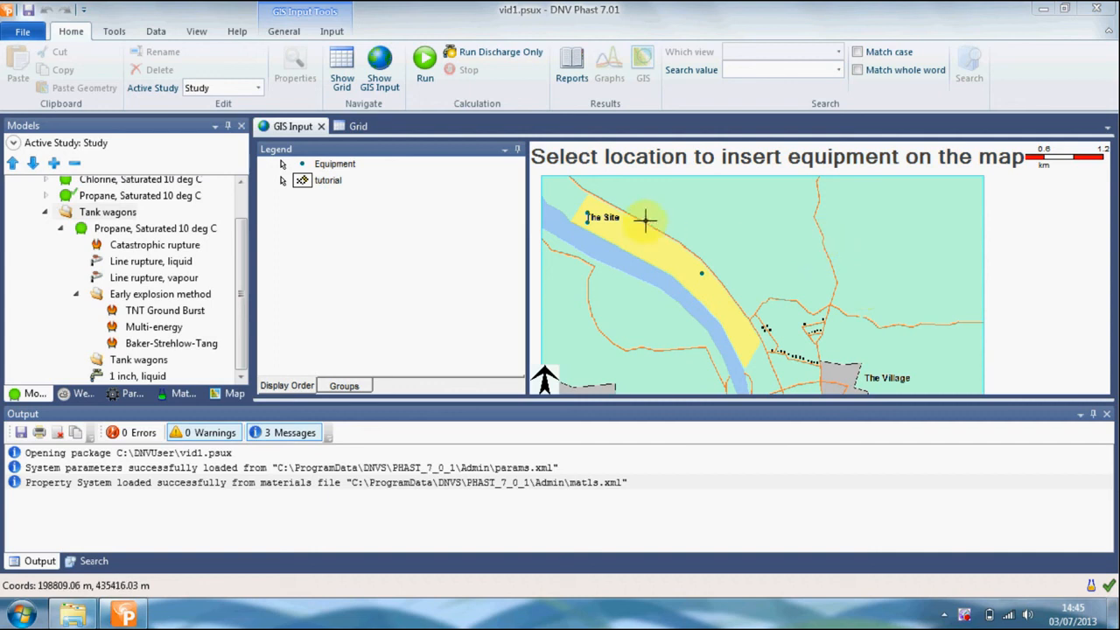
{"action": "left_click", "coordinate": [594, 216]}
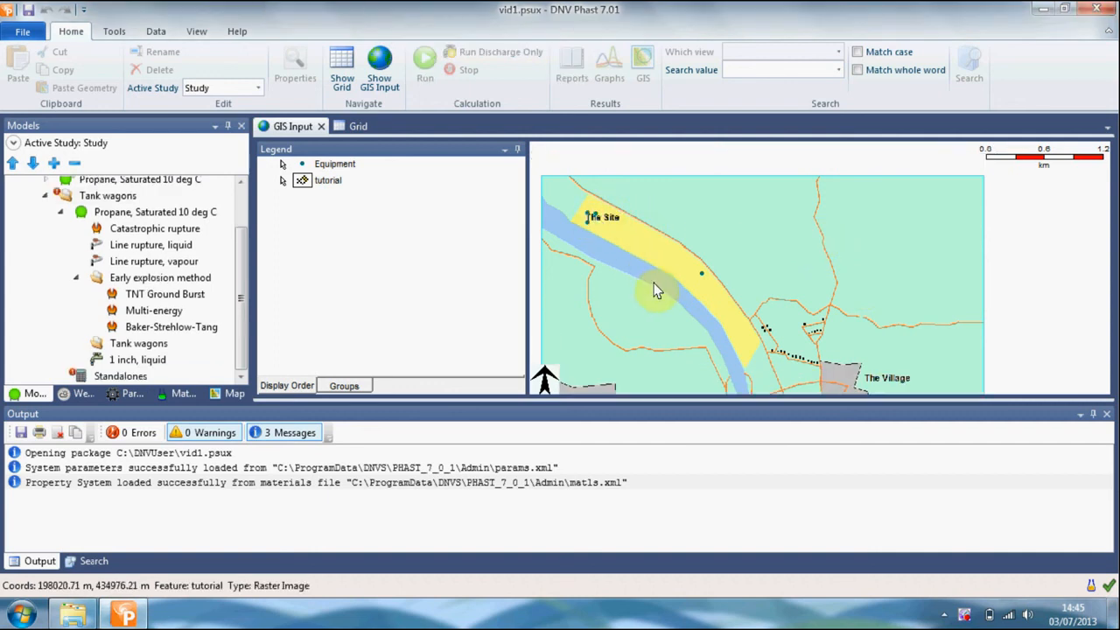
- Rename the Standalones item in the Tank wagons folder as "Propane wagon"
{"action": "left_click", "coordinate": [137, 379]}
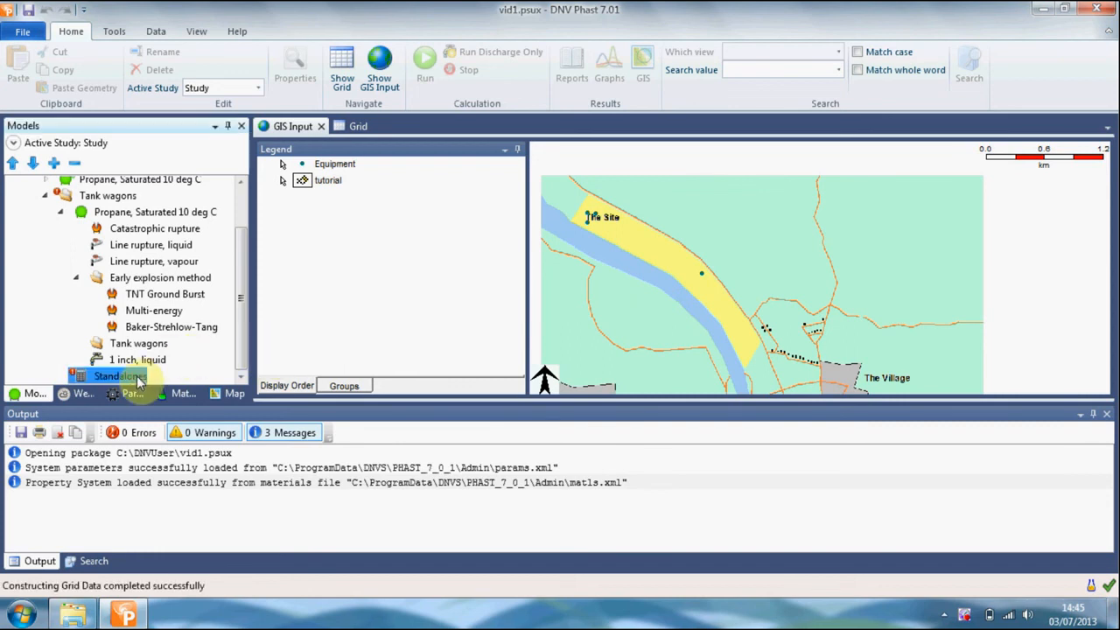
{"action": "right_click", "coordinate": [136, 379]}
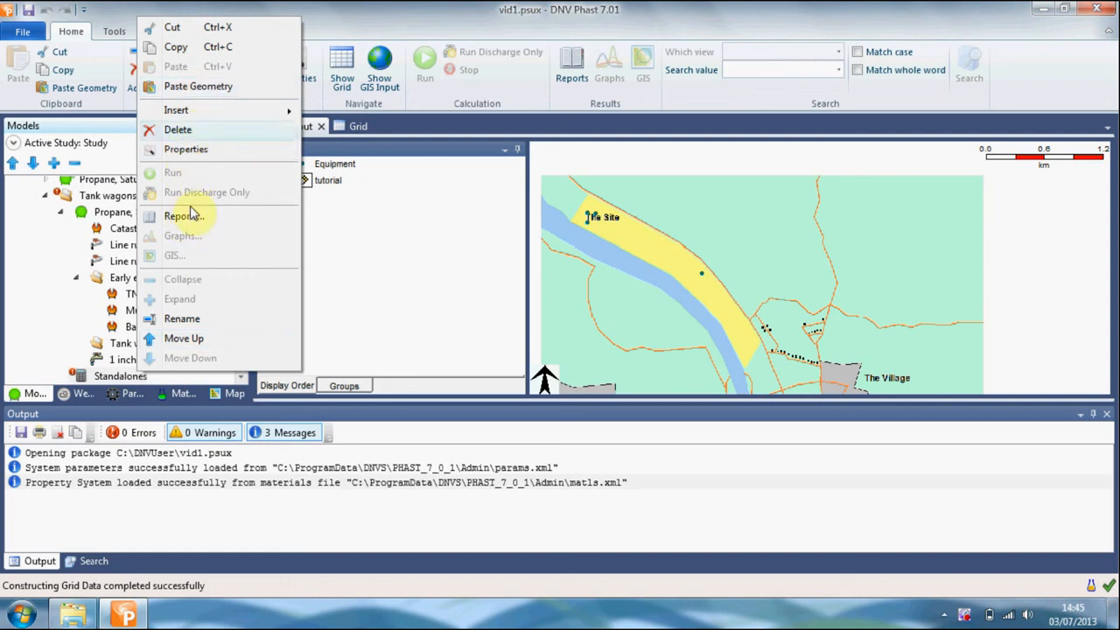
{"action": "left_click", "coordinate": [203, 318]}
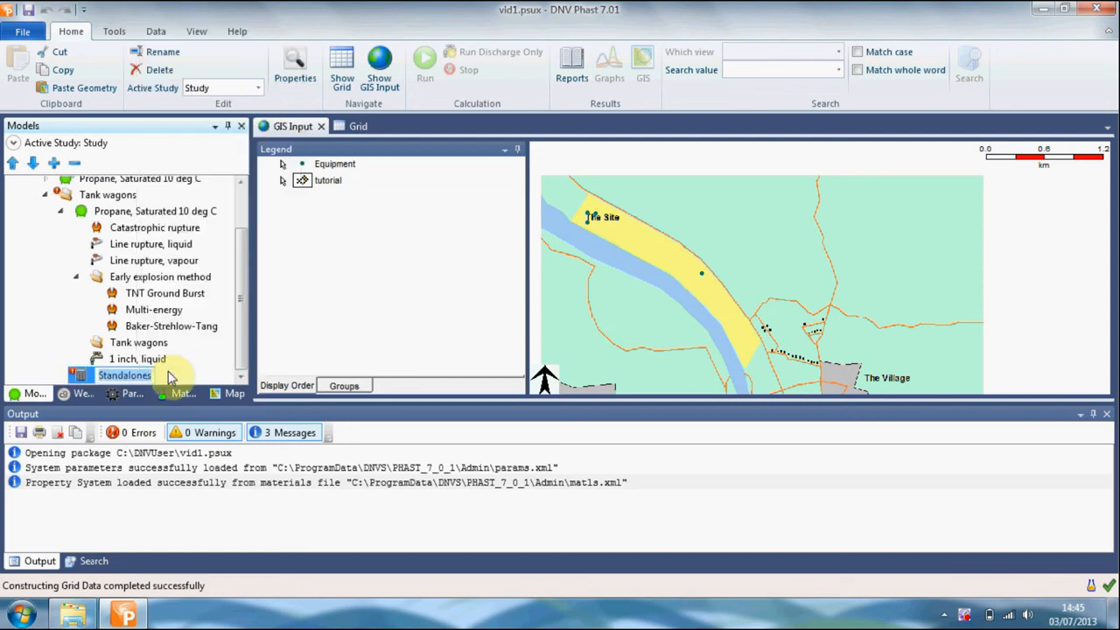
{"action": "key", "text": "BackSpace"}
{"action": "type", "text": "Prop"}
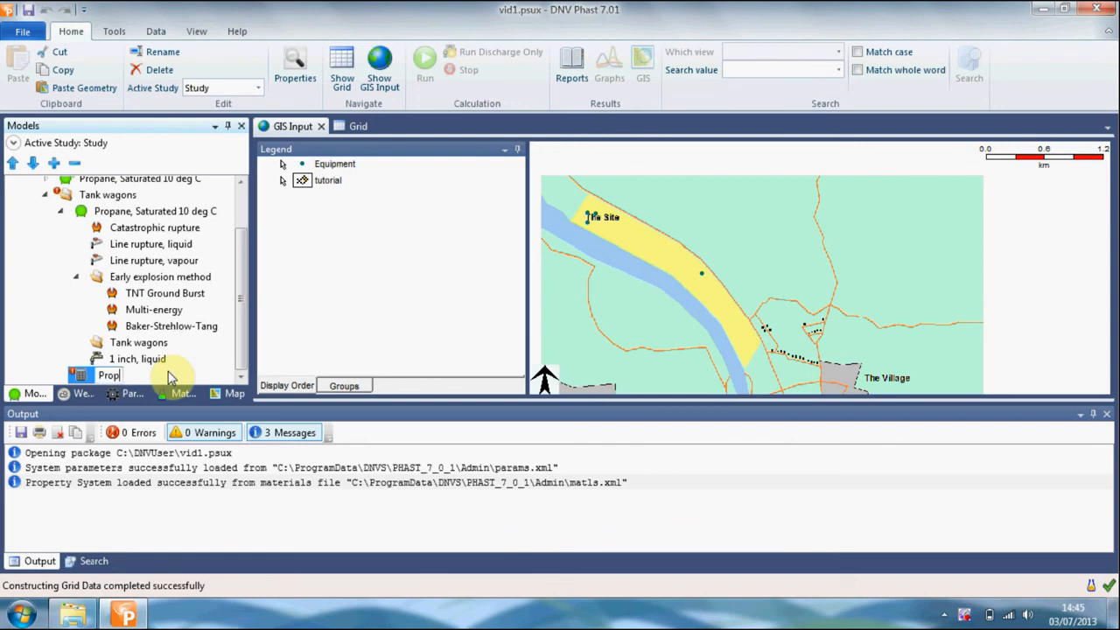
{"action": "type", "text": "ane wagon"}
{"action": "key", "text": "Return"}
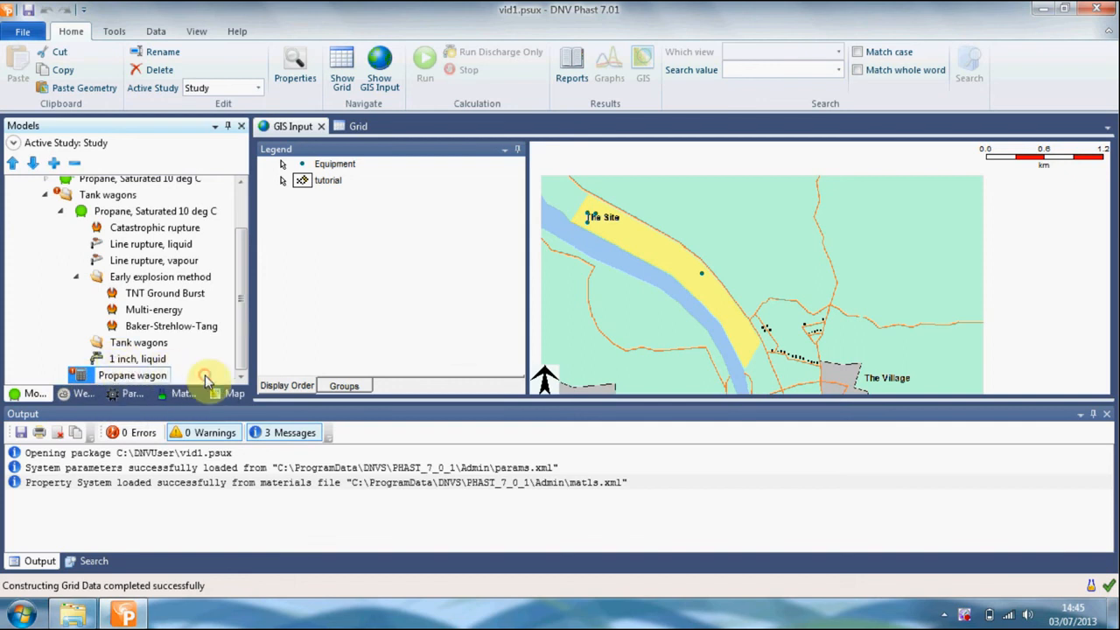
- Open the properties of the Propane wagon standalone and set its material to PROPANE
{"action": "double_click", "coordinate": [79, 376]}
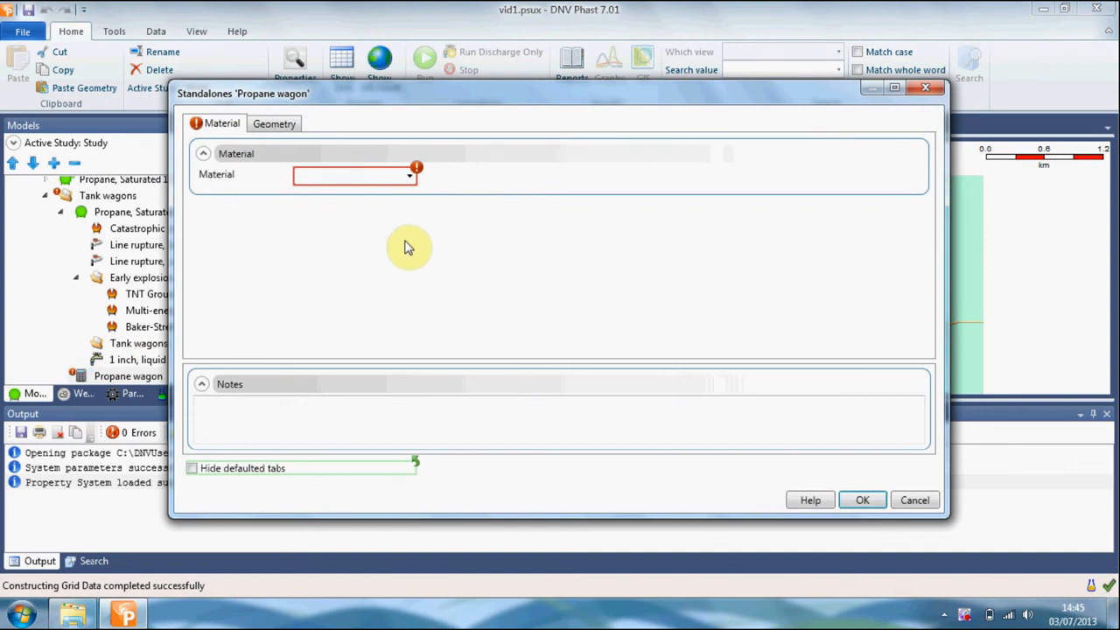
{"action": "left_click", "coordinate": [409, 181]}
{"action": "left_click_drag", "start_coordinate": [432, 219], "coordinate": [451, 350]}
{"action": "left_click", "coordinate": [370, 313]}
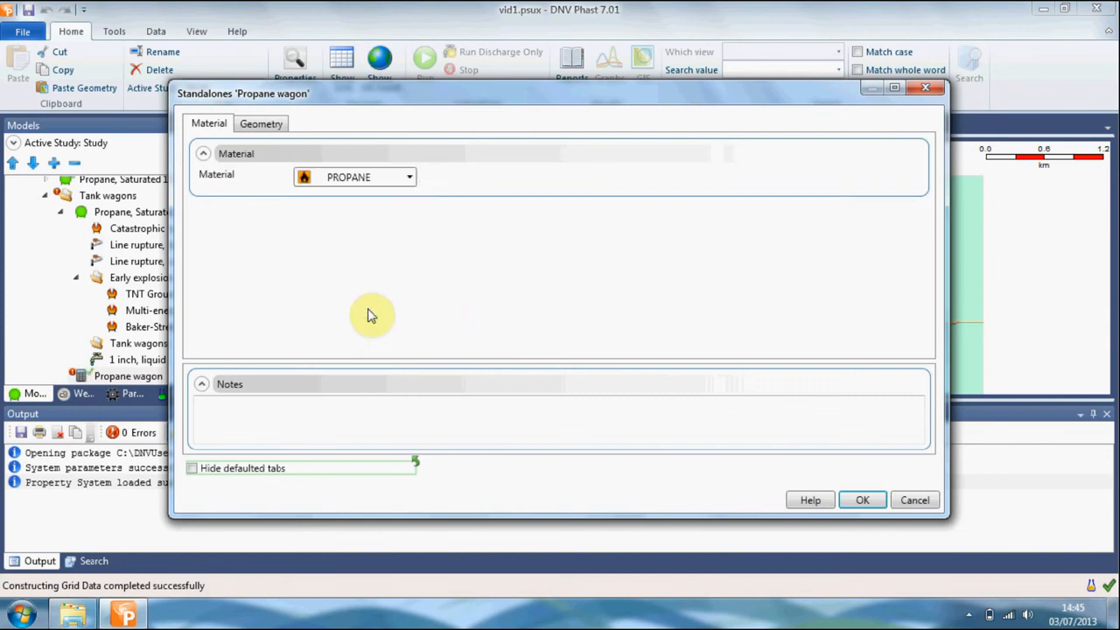
- Set the Propane wagon's map location to East 197327 m and North 435581 m, and accept its properties
{"action": "left_click", "coordinate": [262, 126]}
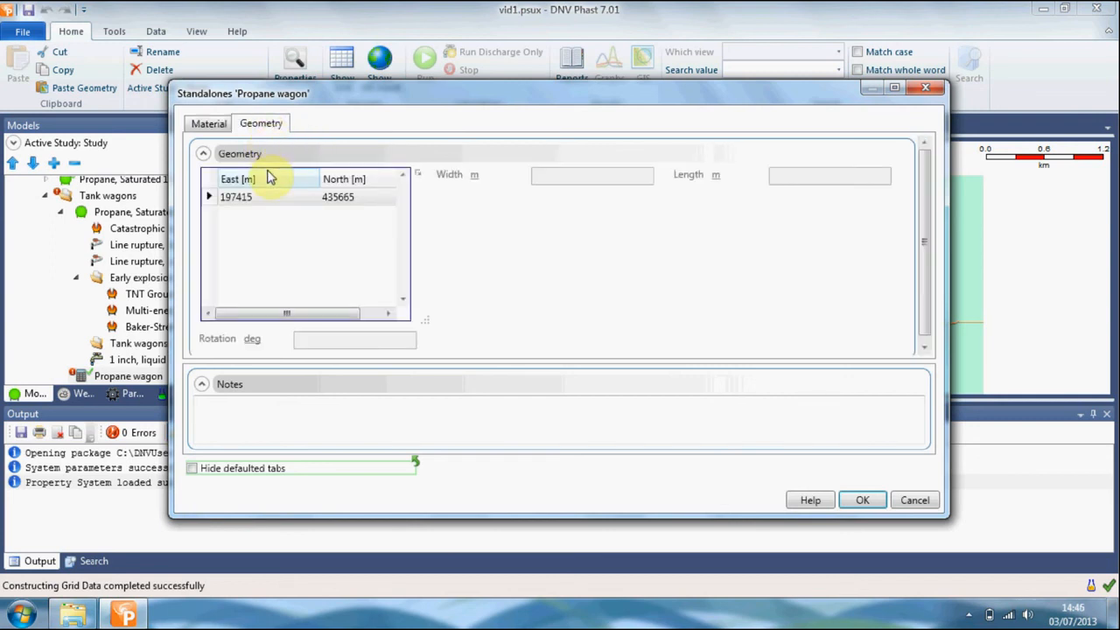
{"action": "left_click", "coordinate": [252, 199]}
{"action": "left_click", "coordinate": [252, 199]}
{"action": "left_click", "coordinate": [251, 197]}
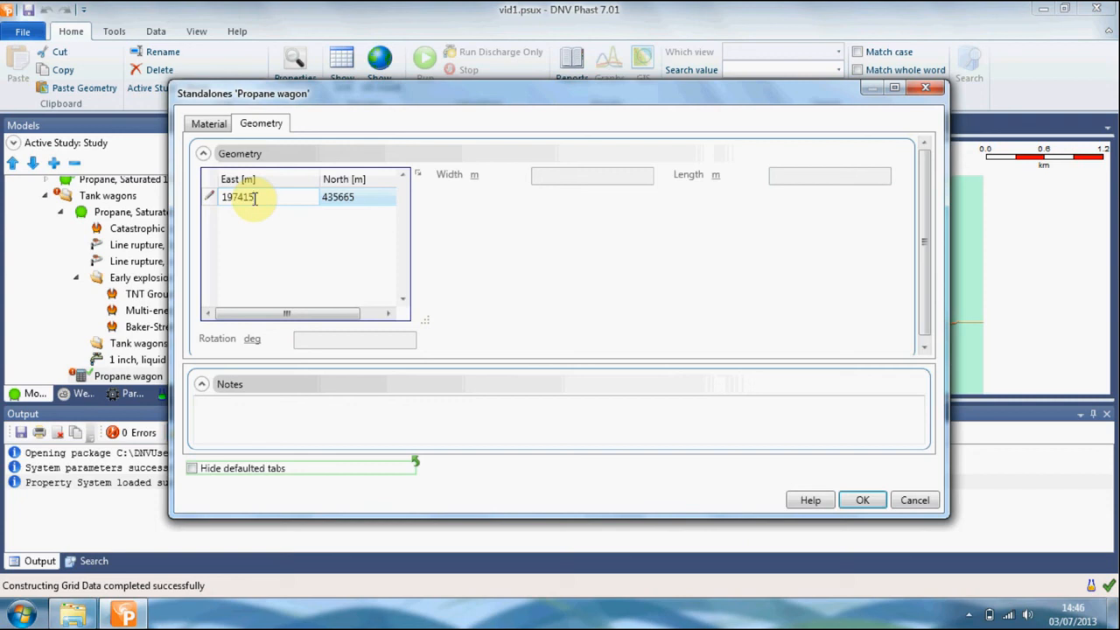
{"action": "key", "text": "BackSpace"}
{"action": "key", "text": "BackSpace"}
{"action": "type", "text": "3"}
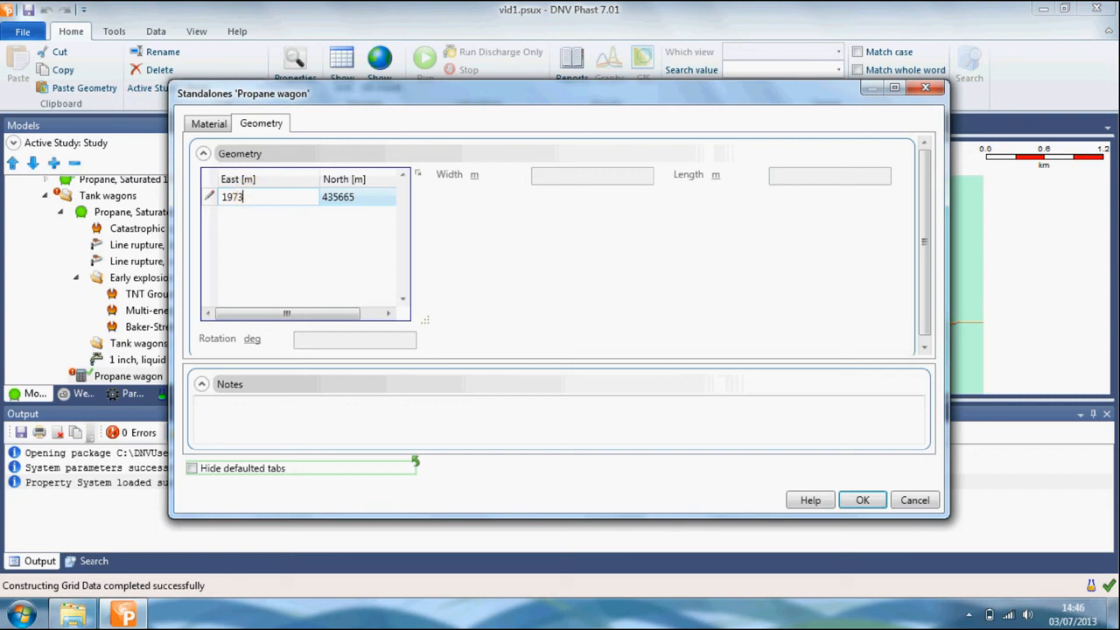
{"action": "type", "text": "27"}
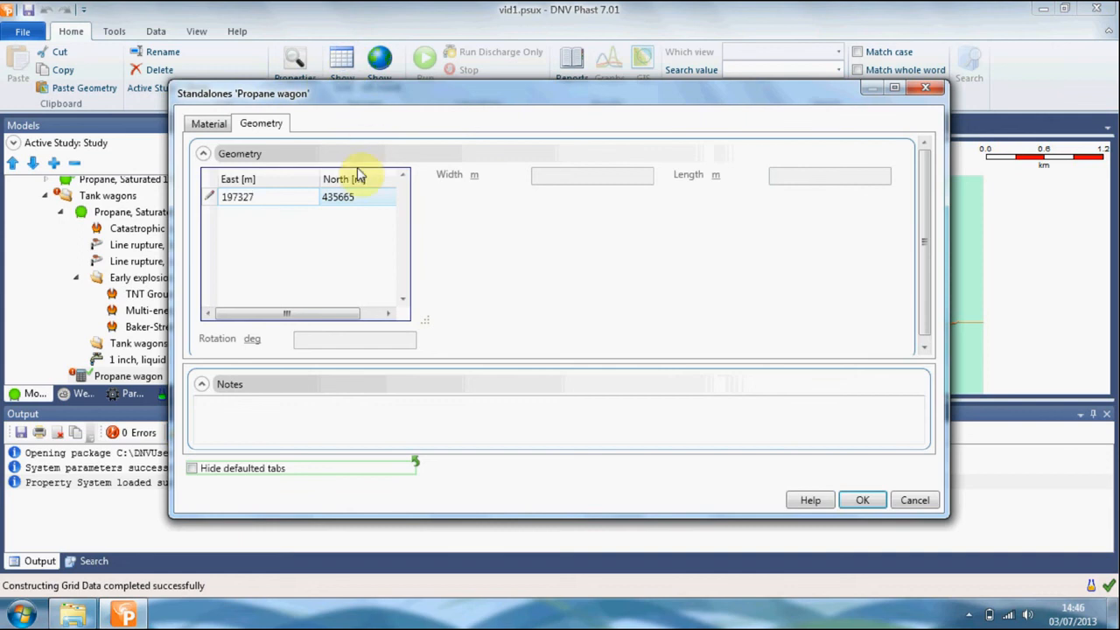
{"action": "left_click", "coordinate": [360, 203]}
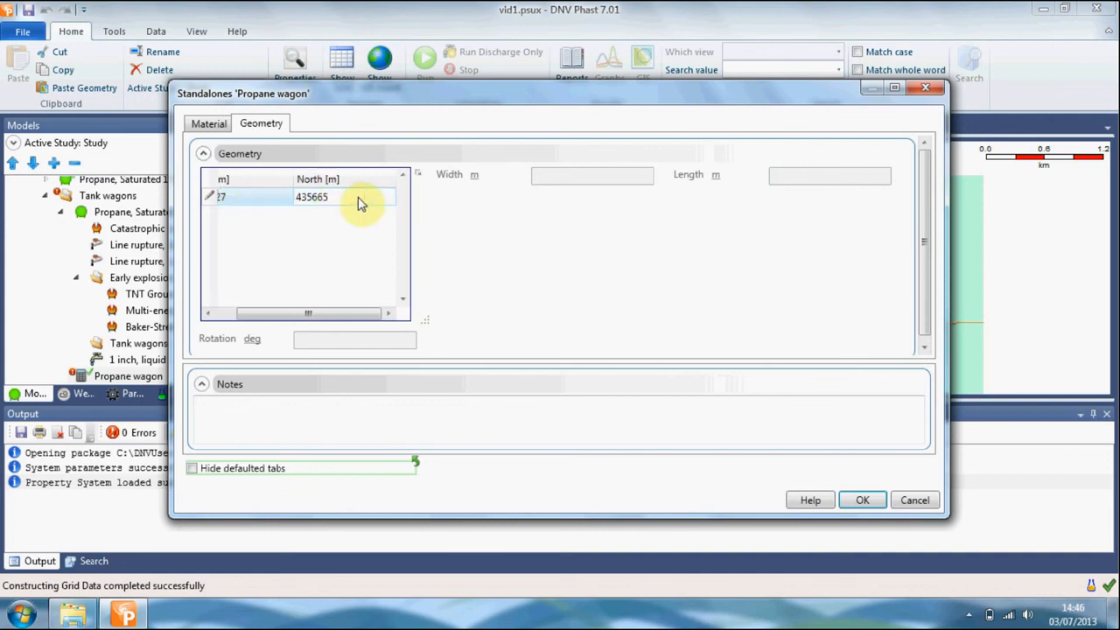
{"action": "left_click", "coordinate": [337, 199]}
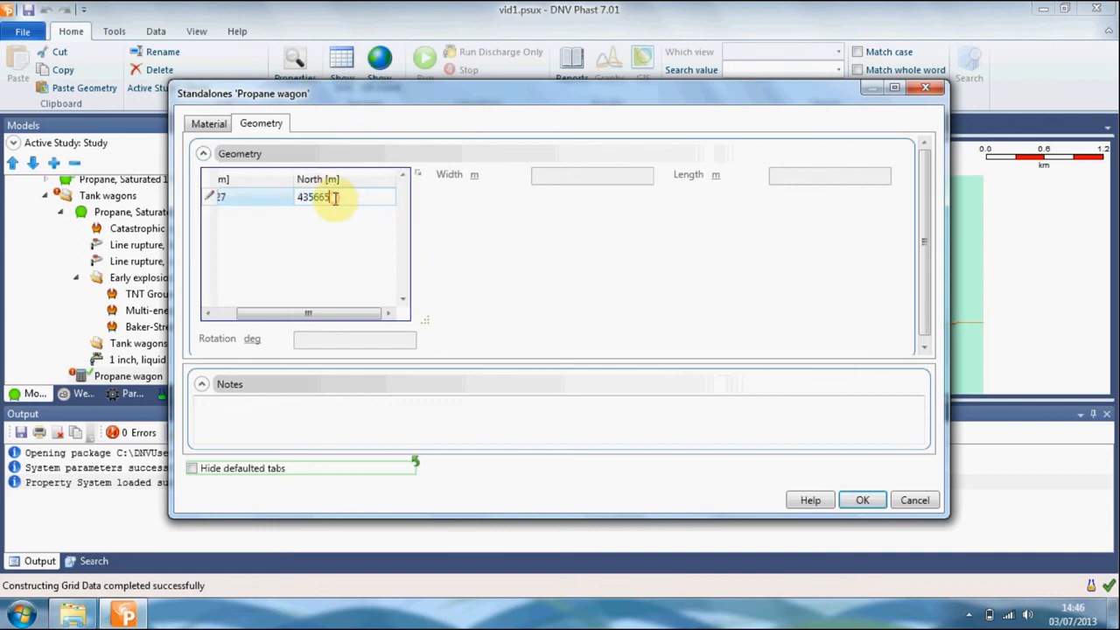
{"action": "key", "text": "BackSpace"}
{"action": "type", "text": "581"}
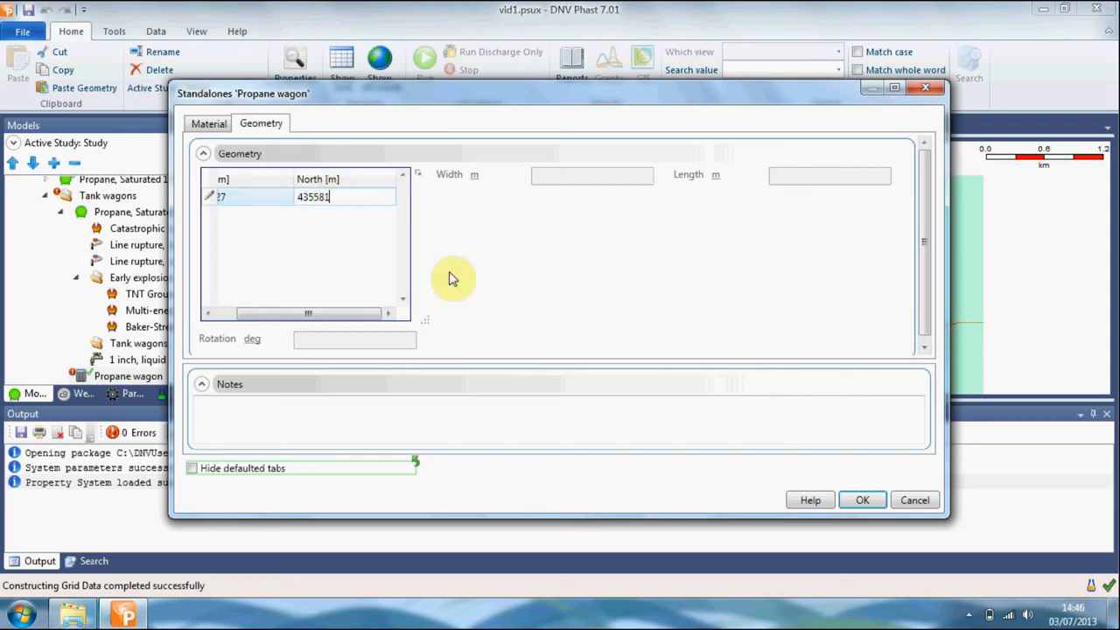
{"action": "left_click", "coordinate": [864, 502]}
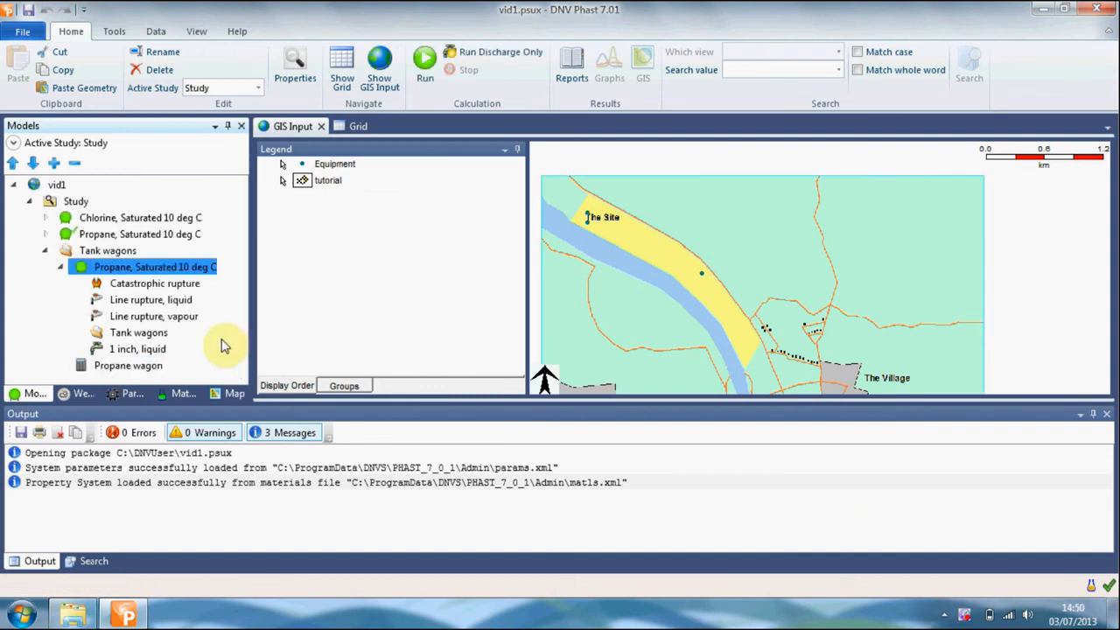
- Insert a Fireball model under the Propane wagon standalone
{"action": "left_click", "coordinate": [128, 365]}
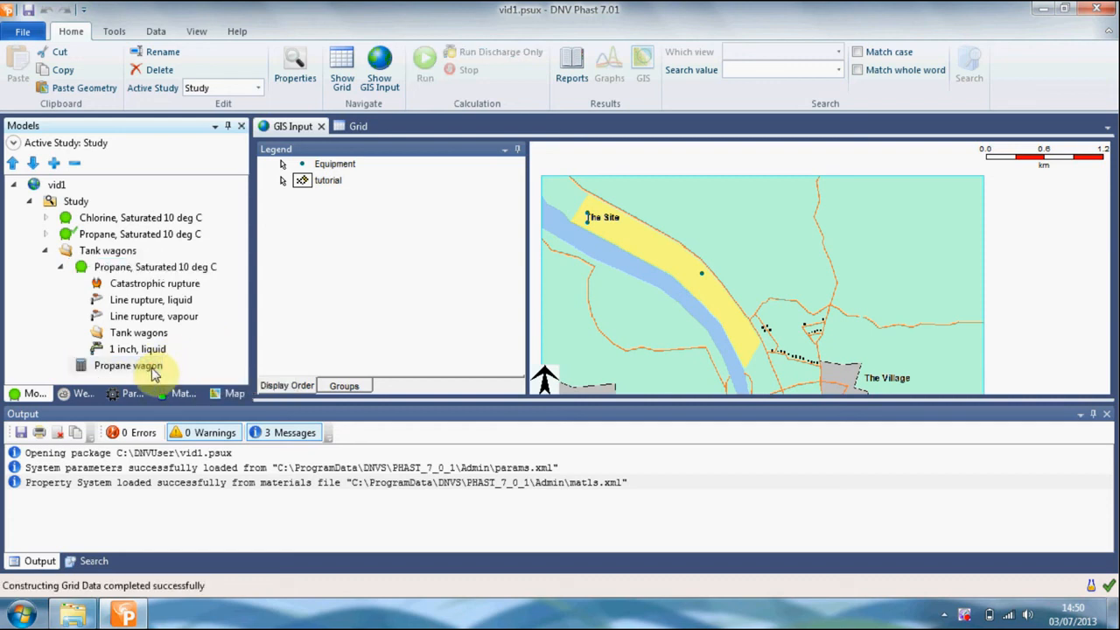
{"action": "right_click", "coordinate": [128, 365]}
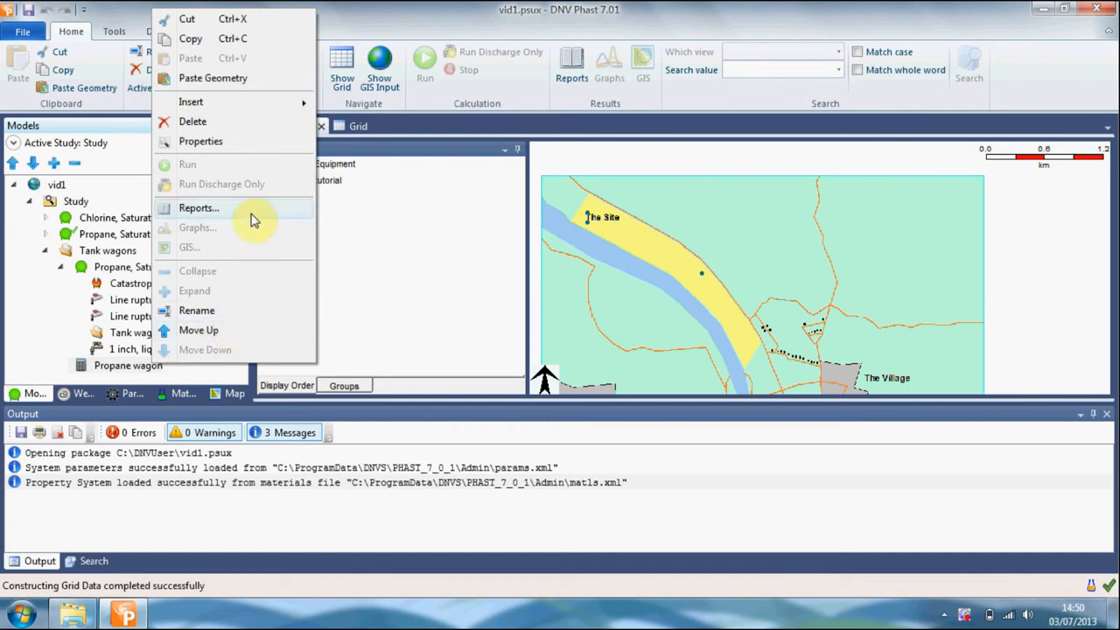
{"action": "mouse_move", "coordinate": [242, 108]}
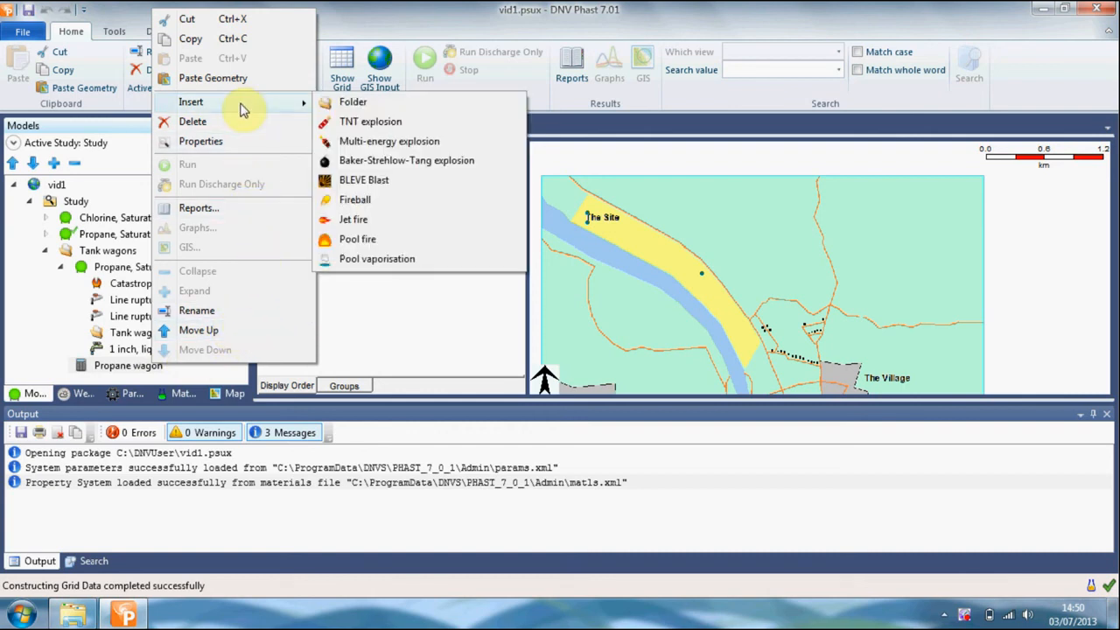
{"action": "left_click", "coordinate": [366, 200]}
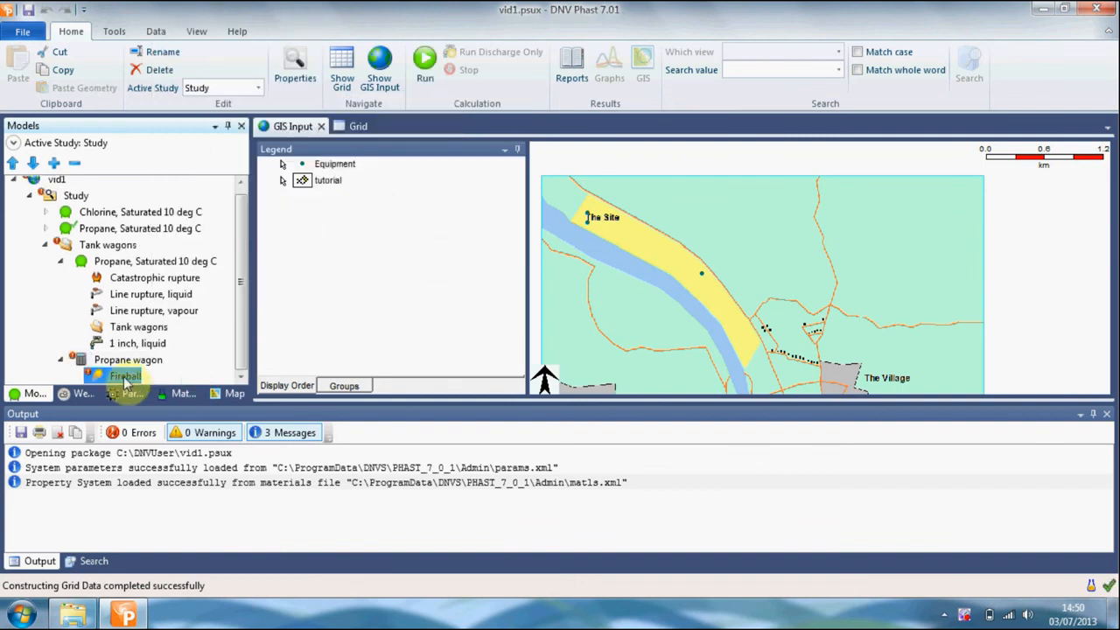
- Rename the new Fireball model as "Fireball under flame impigement"
{"action": "right_click", "coordinate": [125, 384]}
{"action": "scroll", "coordinate": [180, 201], "scroll_direction": "down", "scroll_amount": 1}
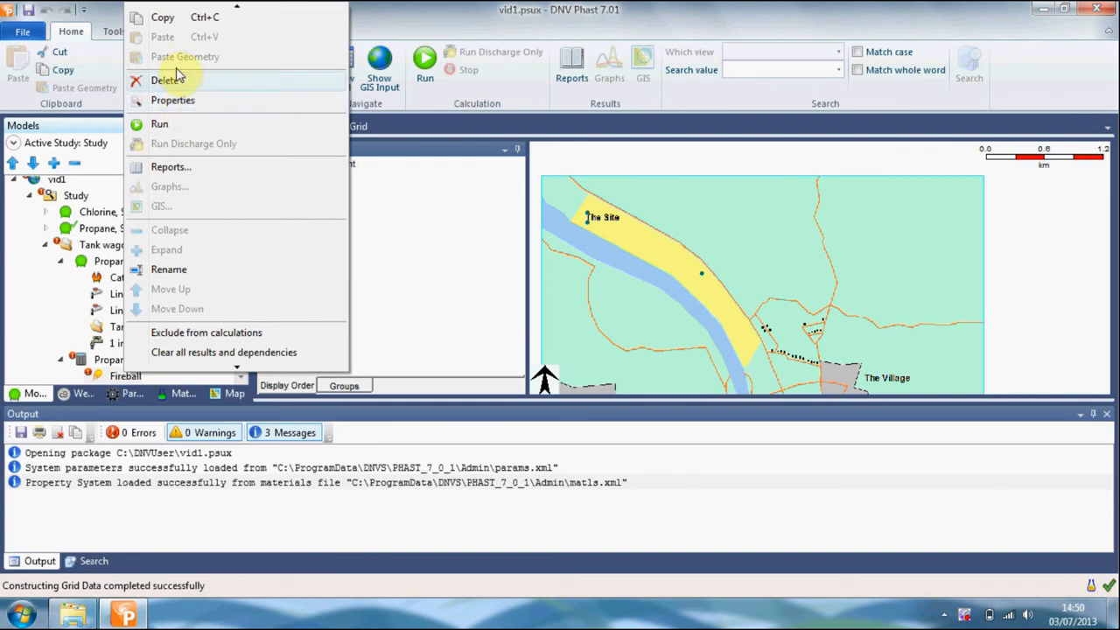
{"action": "left_click", "coordinate": [168, 270]}
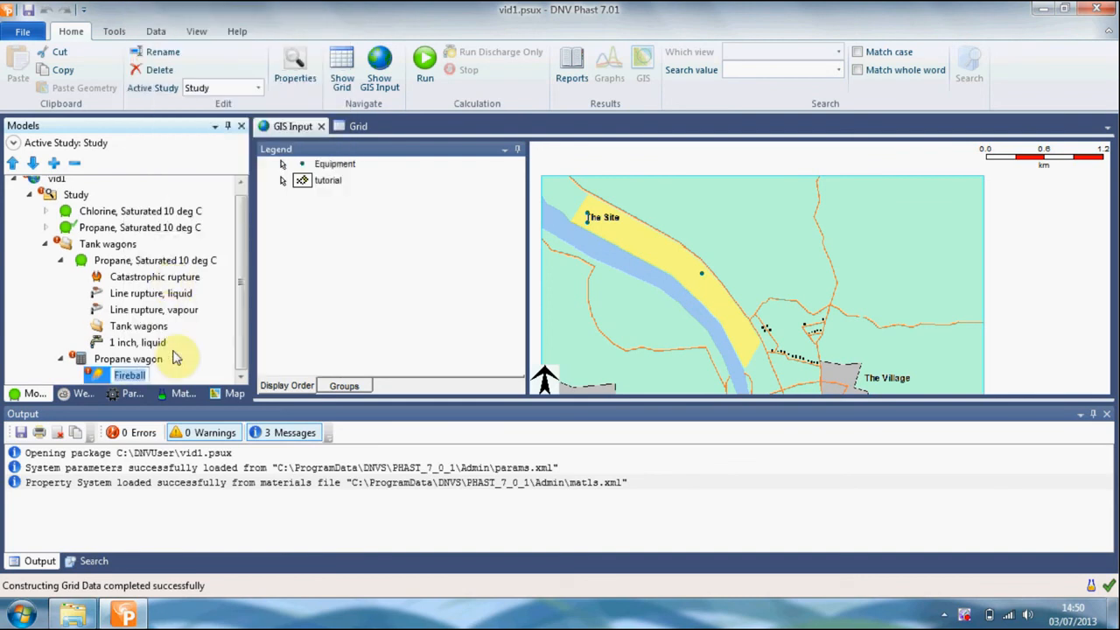
{"action": "key", "text": "End"}
{"action": "type", "text": "under flame im"}
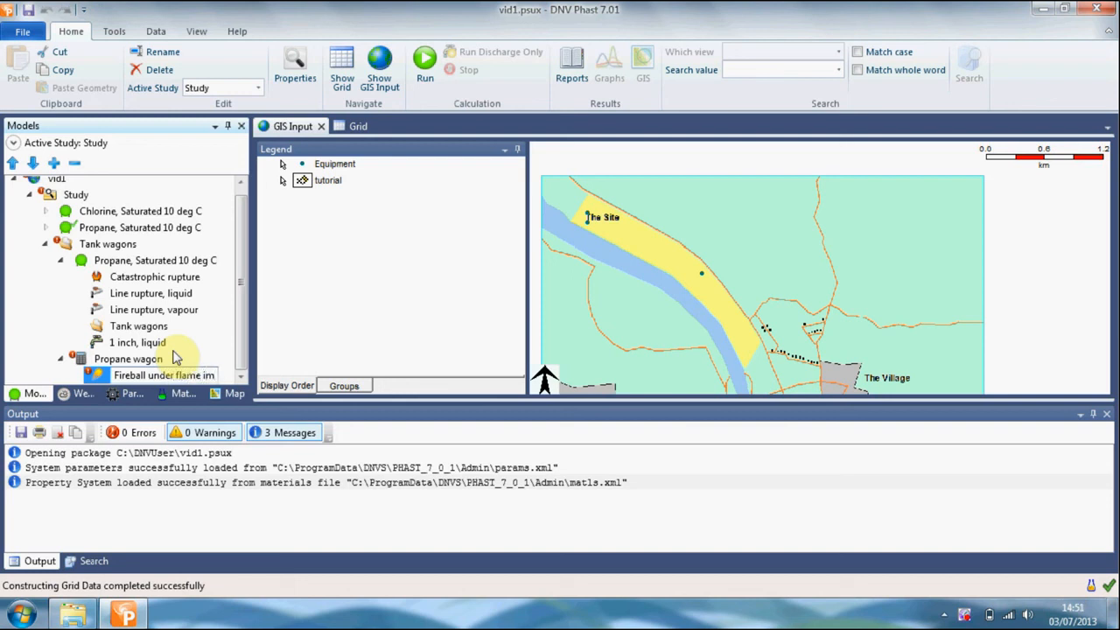
{"action": "type", "text": "pigemen"}
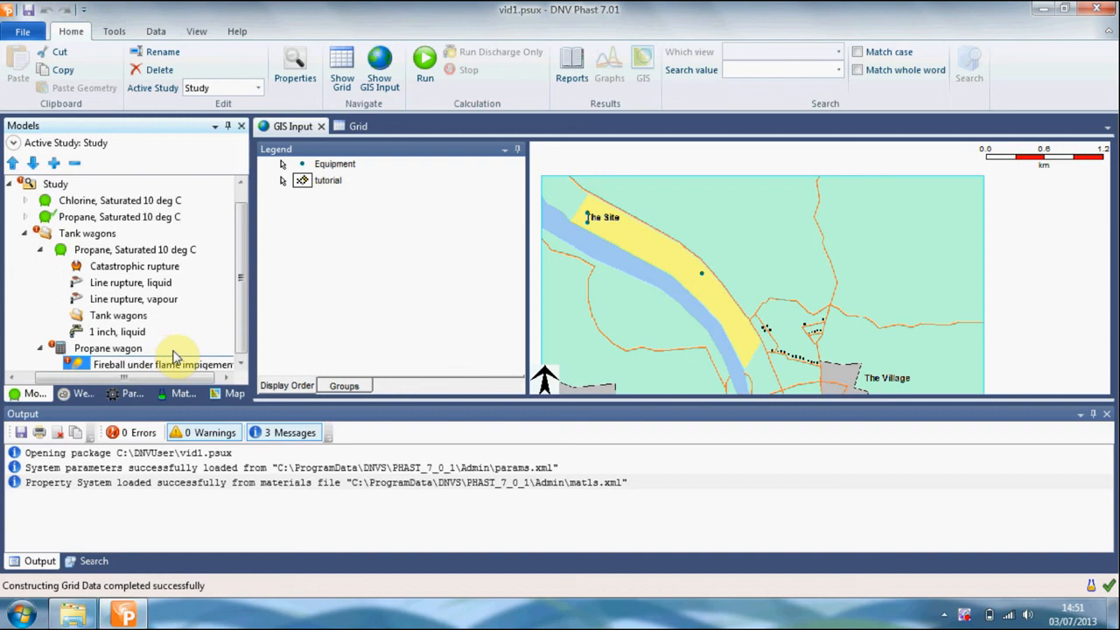
{"action": "left_click", "coordinate": [77, 366]}
- Open the fireball model's properties and set its released mass to 22200 kg and vapour mass fraction to 0.25
{"action": "double_click", "coordinate": [75, 366]}
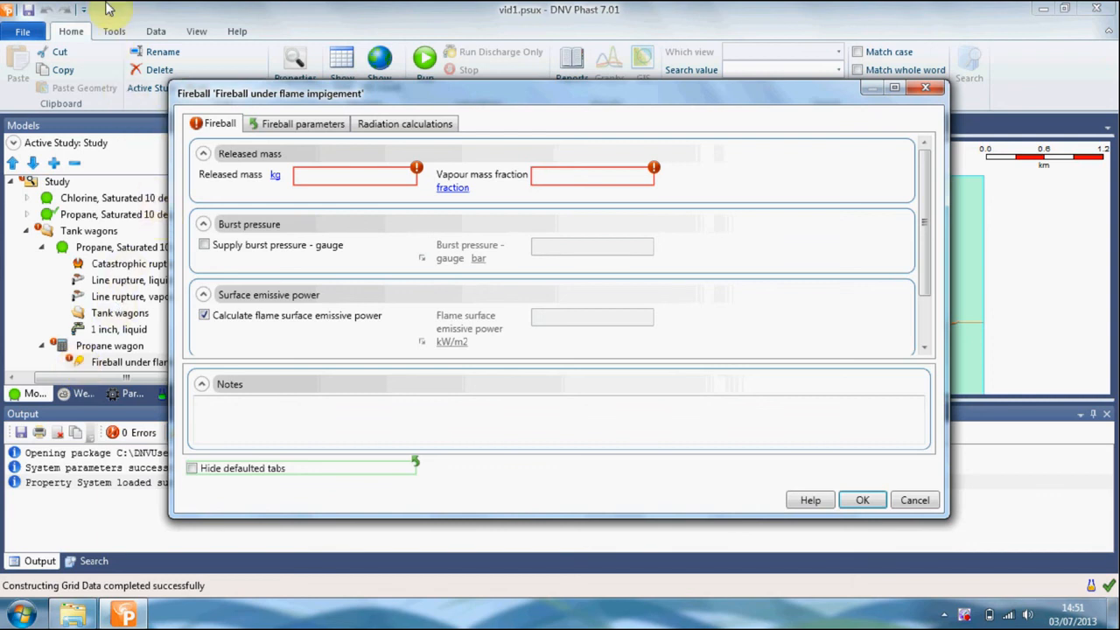
{"action": "left_click", "coordinate": [304, 174]}
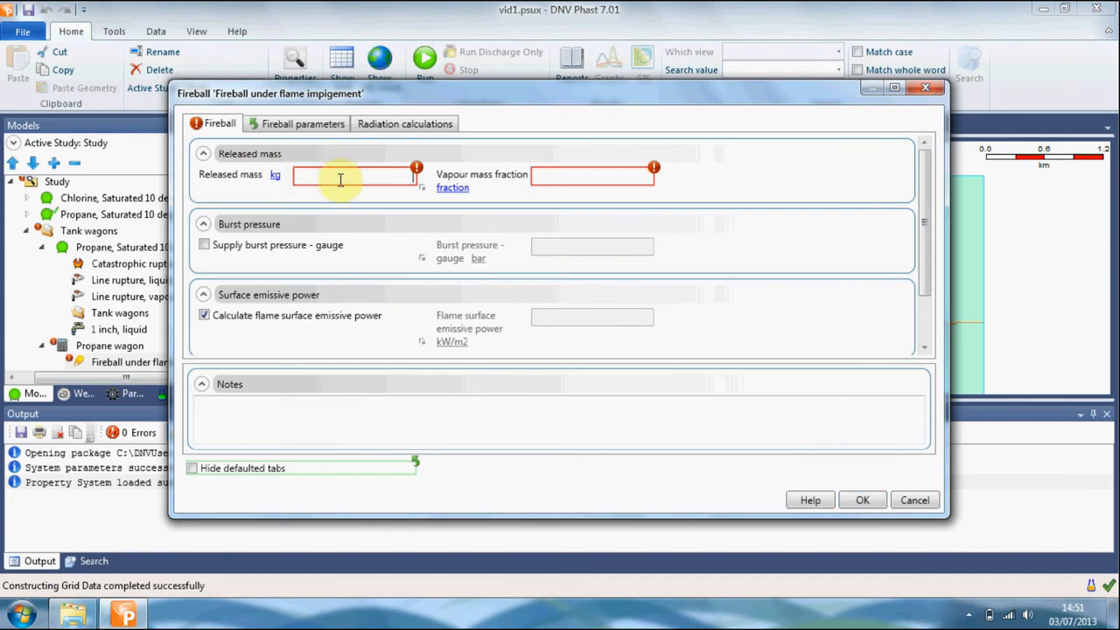
{"action": "type", "text": "22.2"}
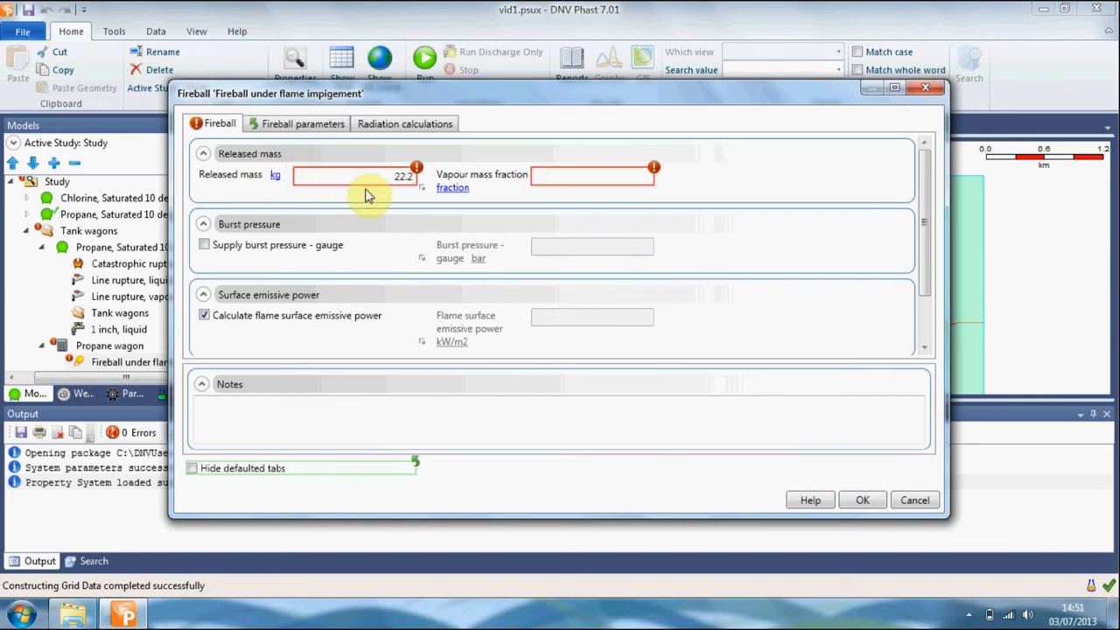
{"action": "type", "text": "e3"}
{"action": "left_click", "coordinate": [563, 176]}
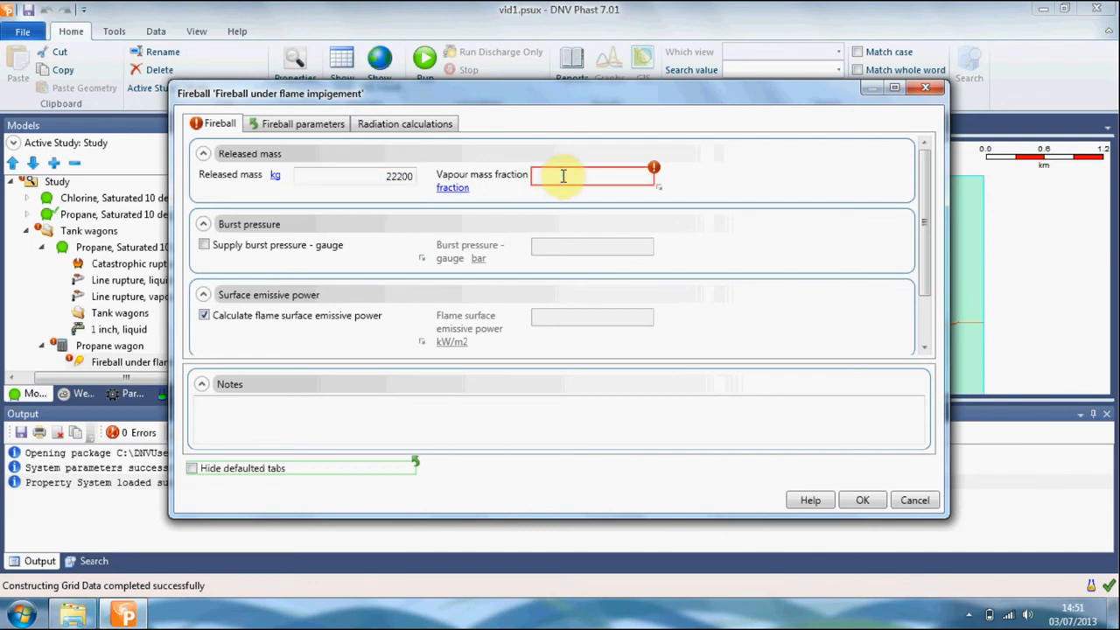
{"action": "type", "text": "0.2"}
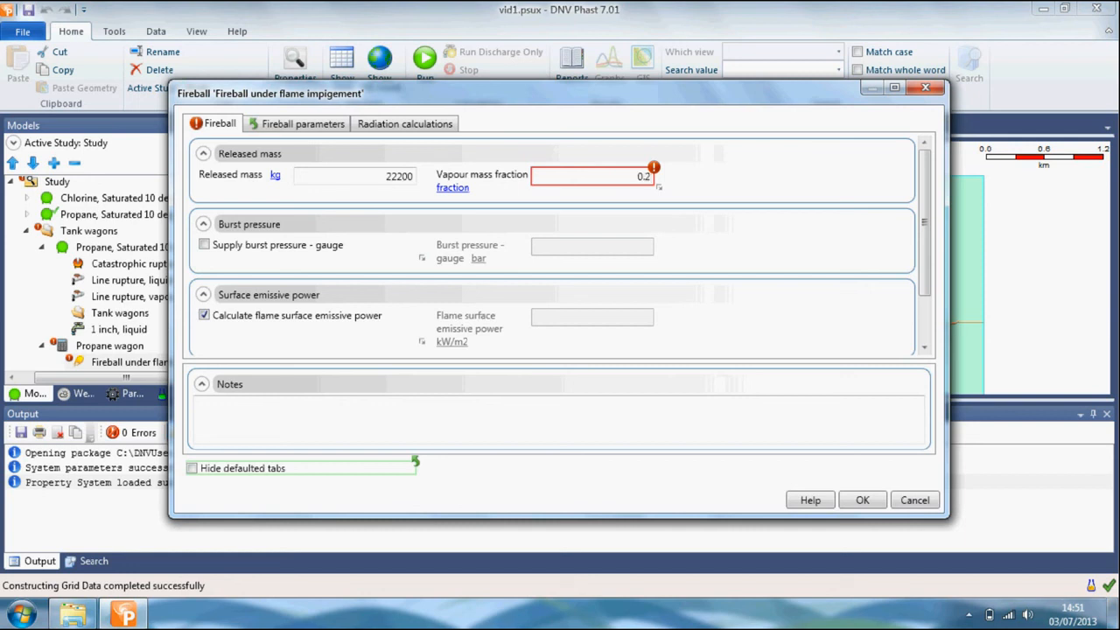
{"action": "type", "text": "5"}
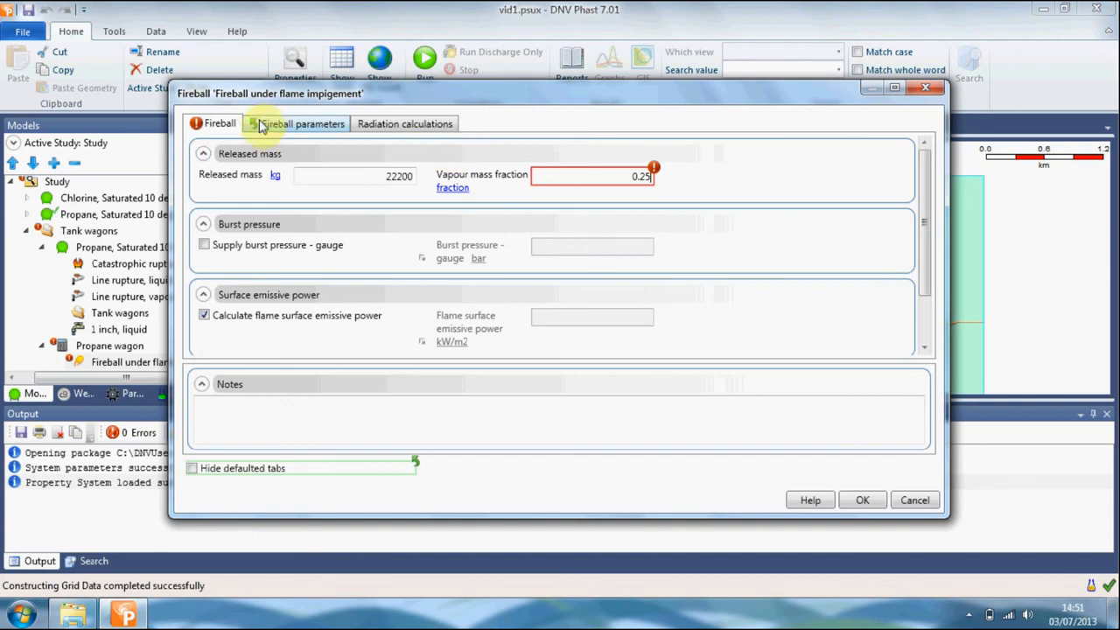
- Enable a user-supplied burst pressure for the fireball and set it to 8.57 bar gauge
{"action": "left_click", "coordinate": [203, 247]}
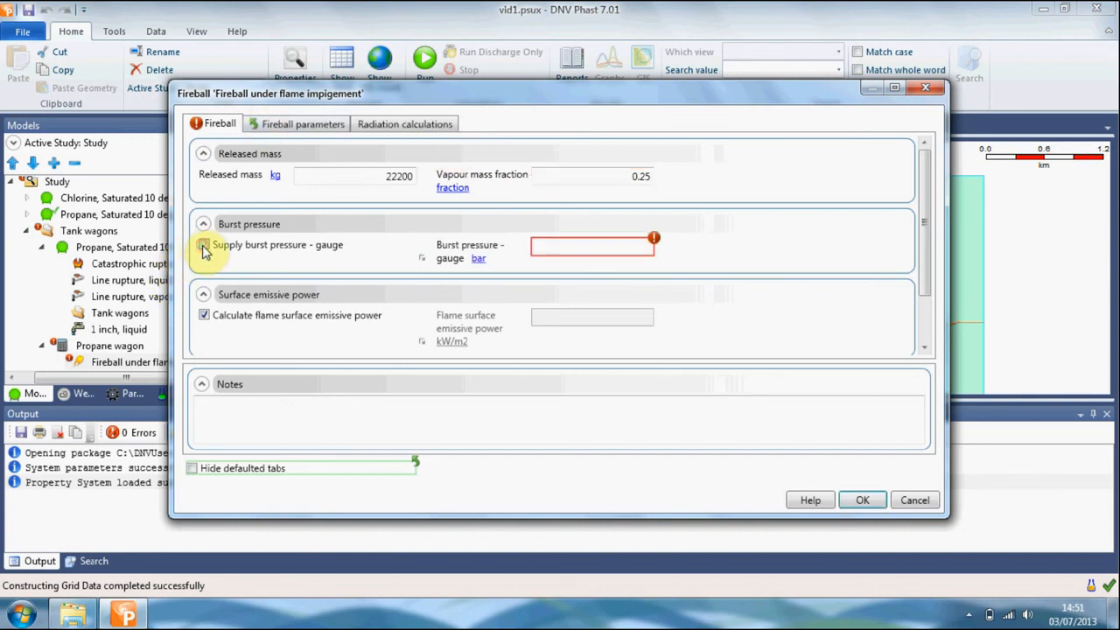
{"action": "left_click", "coordinate": [593, 250]}
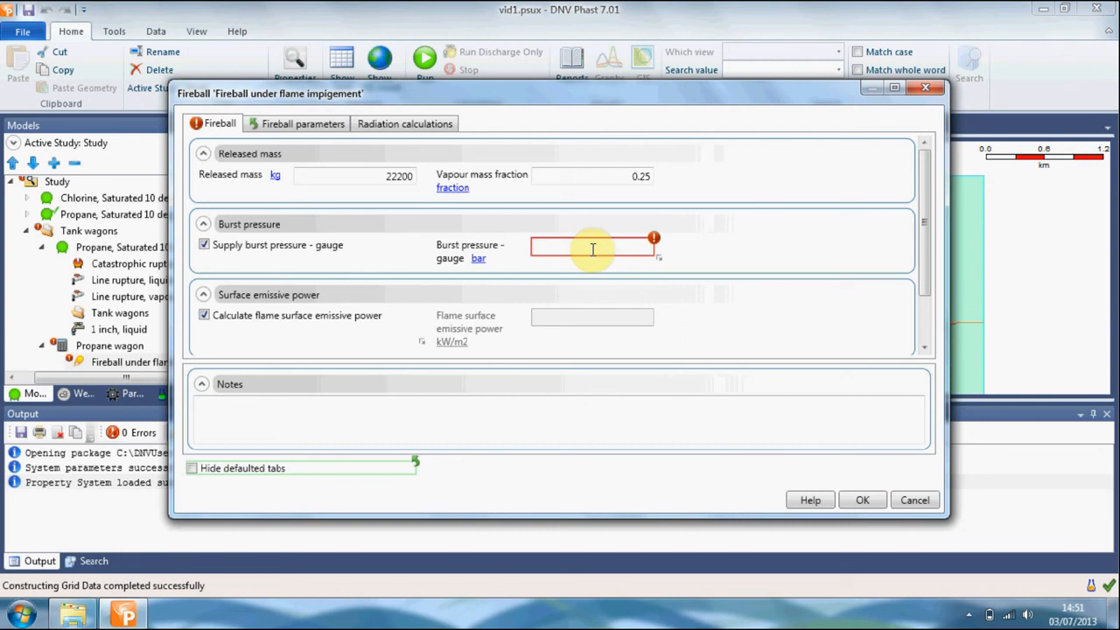
{"action": "type", "text": "8.57"}
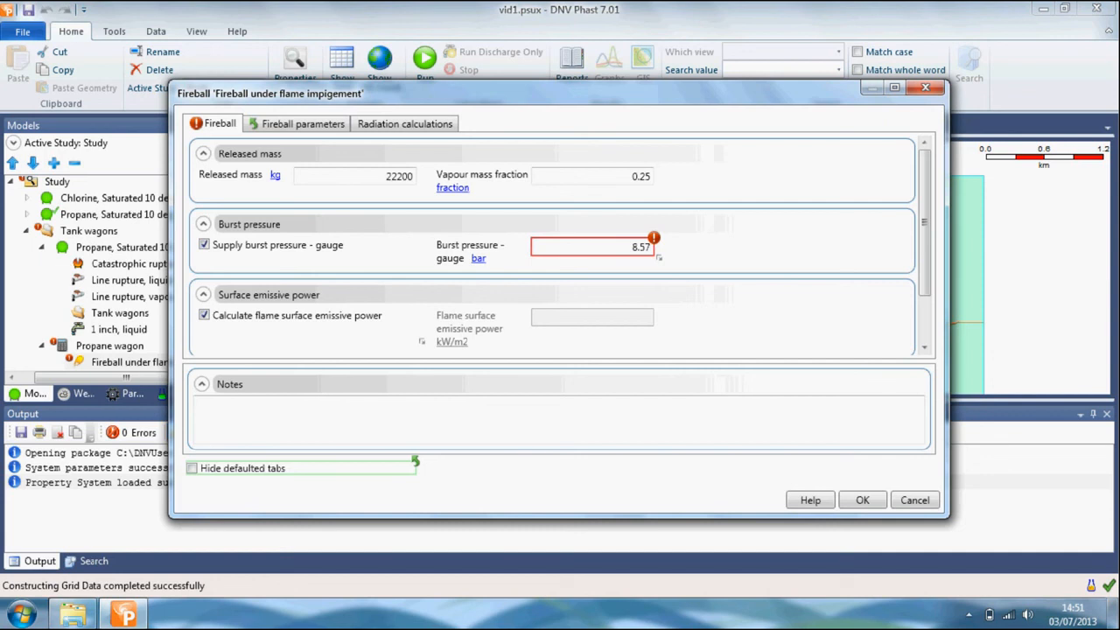
- Request radiation vs distance and radiation ellipse results in the fireball's radiation calculations
{"action": "left_click", "coordinate": [376, 123]}
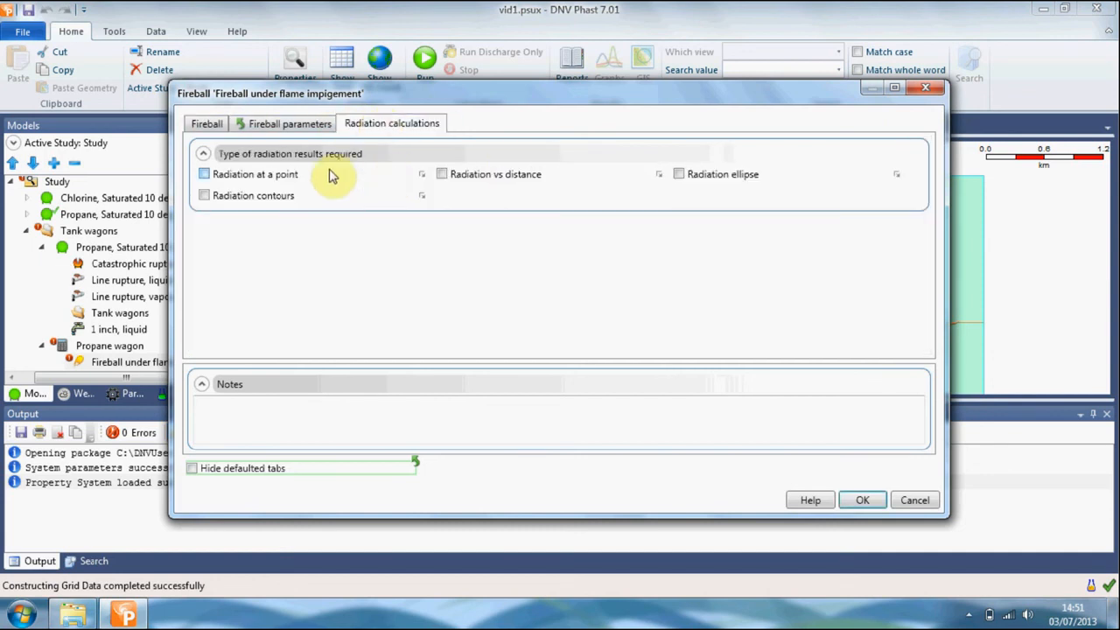
{"action": "left_click", "coordinate": [441, 174]}
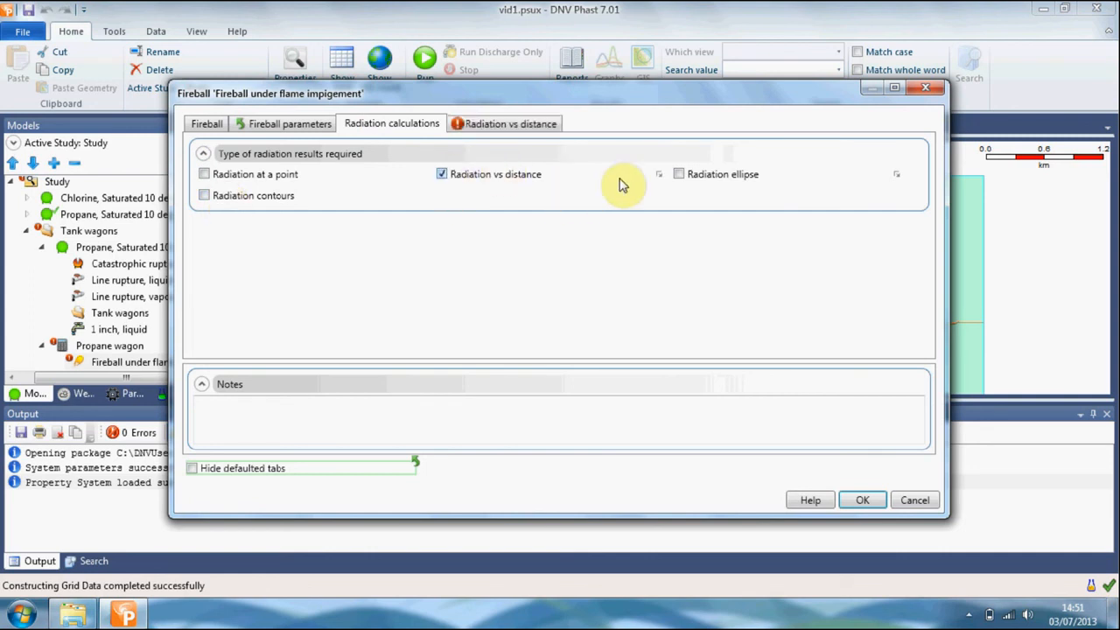
{"action": "left_click", "coordinate": [680, 177]}
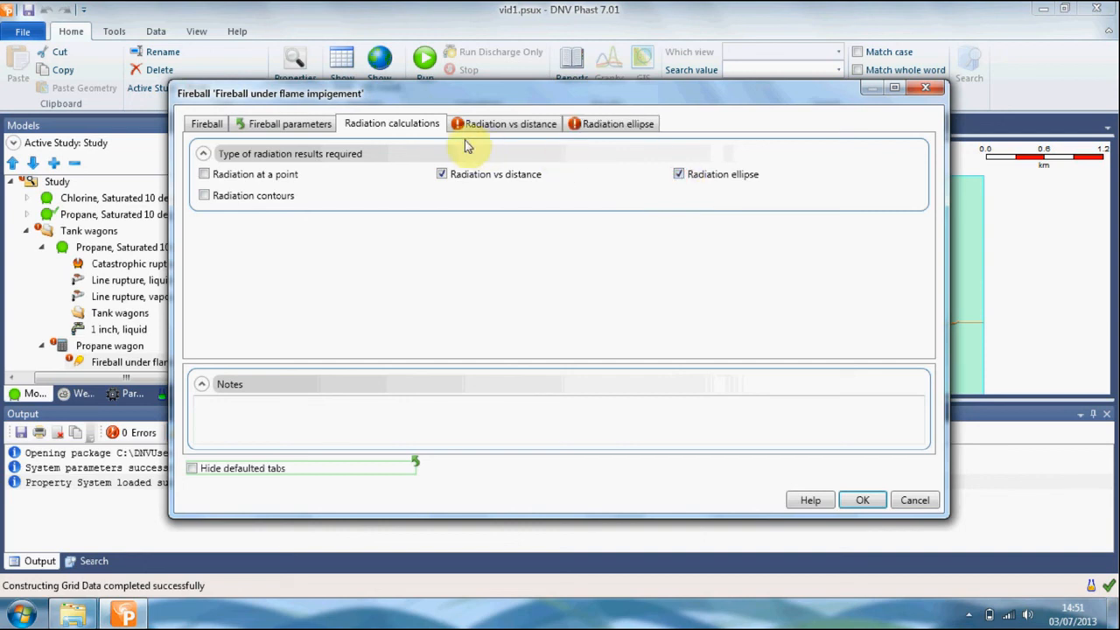
- Set the fireball's radiation vs distance transect to 500 m maximum distance, 0 deg from release direction and 0 m height above origin
{"action": "left_click", "coordinate": [493, 127]}
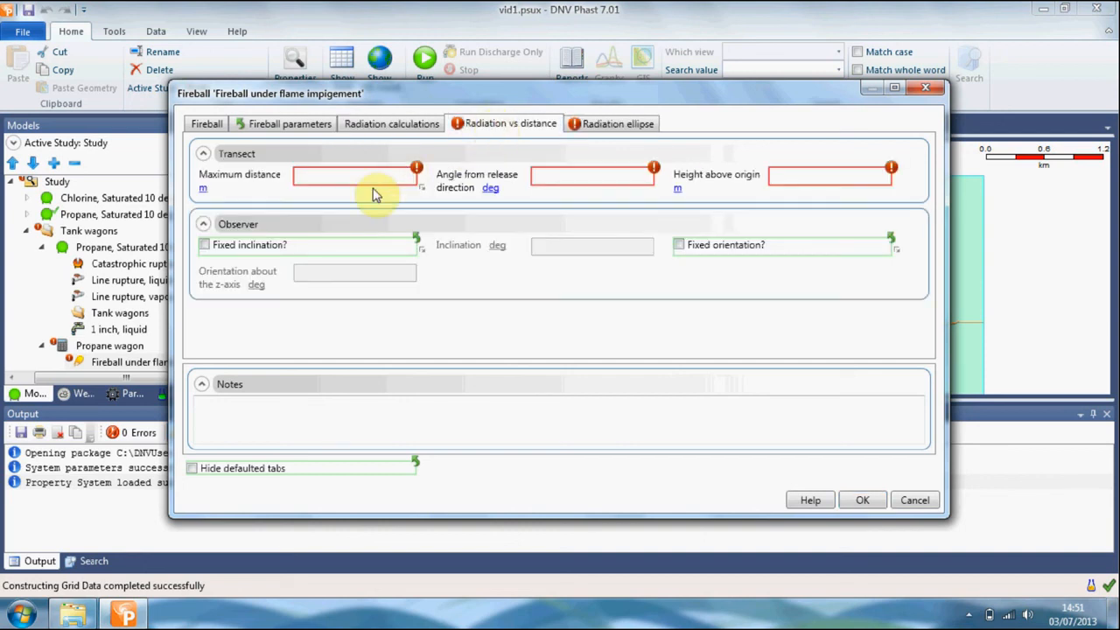
{"action": "type", "text": "500"}
{"action": "left_click", "coordinate": [569, 177]}
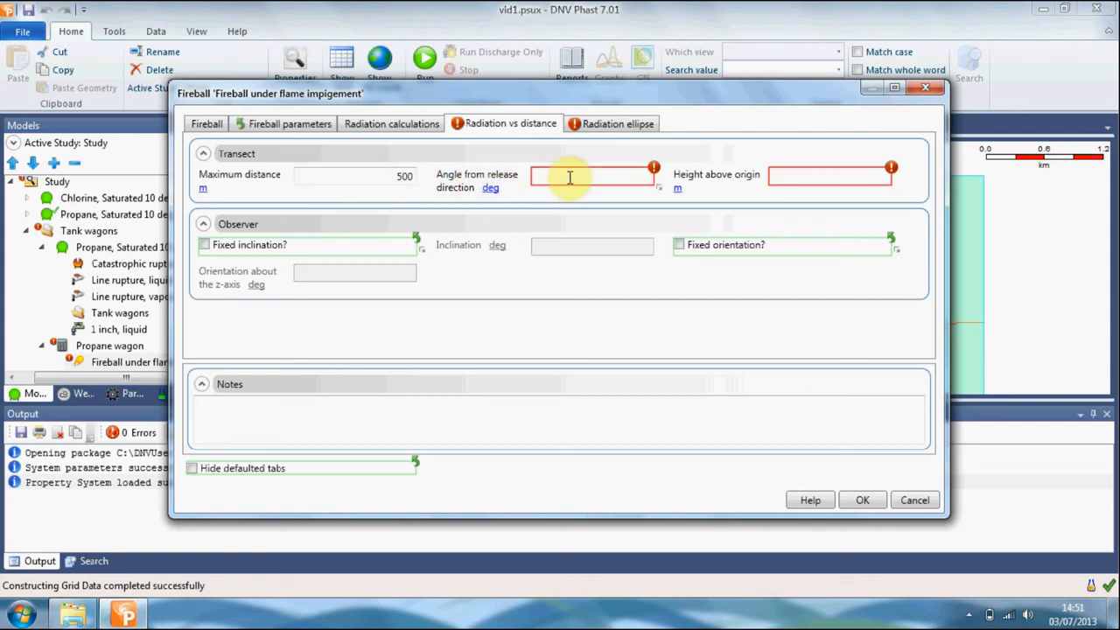
{"action": "type", "text": "0"}
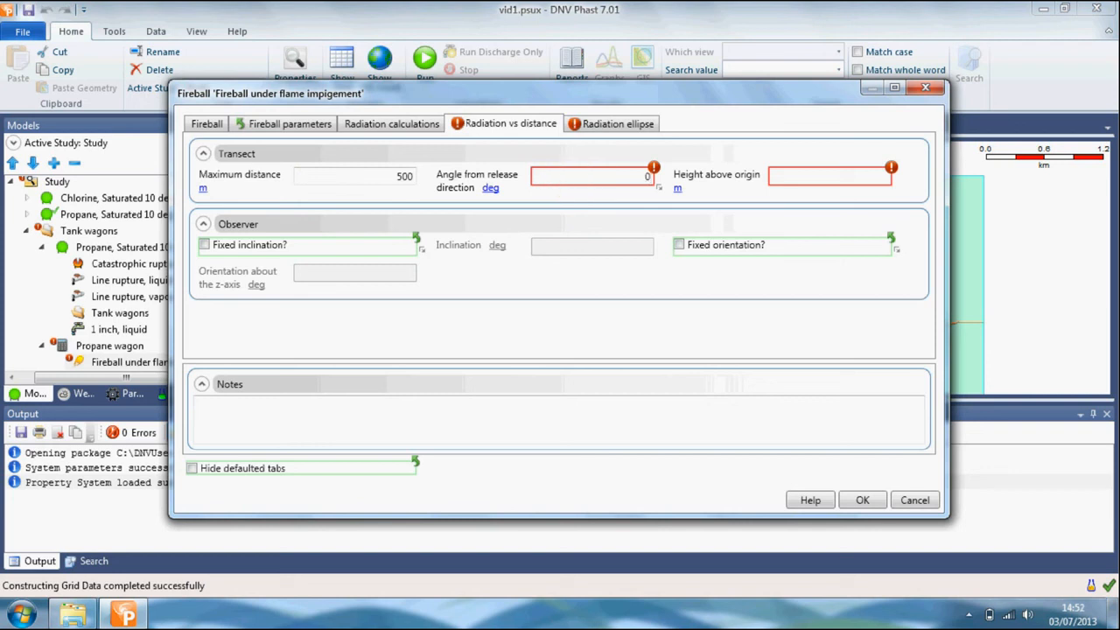
{"action": "left_click", "coordinate": [806, 173]}
{"action": "type", "text": "0"}
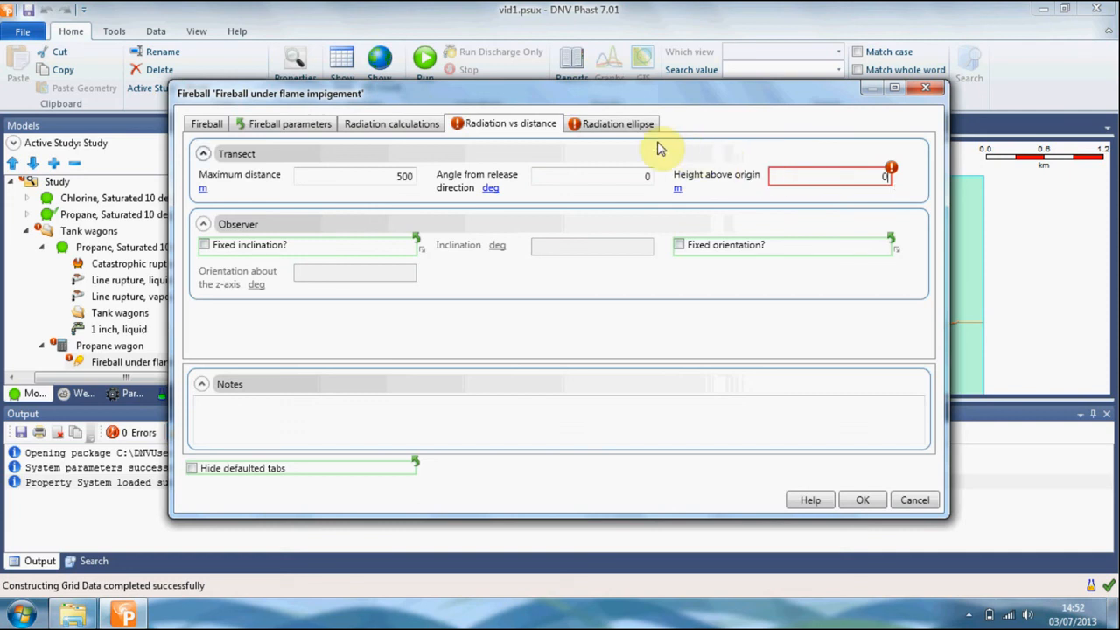
- Specify a radiation intensity of 4 kW/m2 for the fireball's incident radiation ellipse and accept the model's properties
{"action": "left_click", "coordinate": [635, 125]}
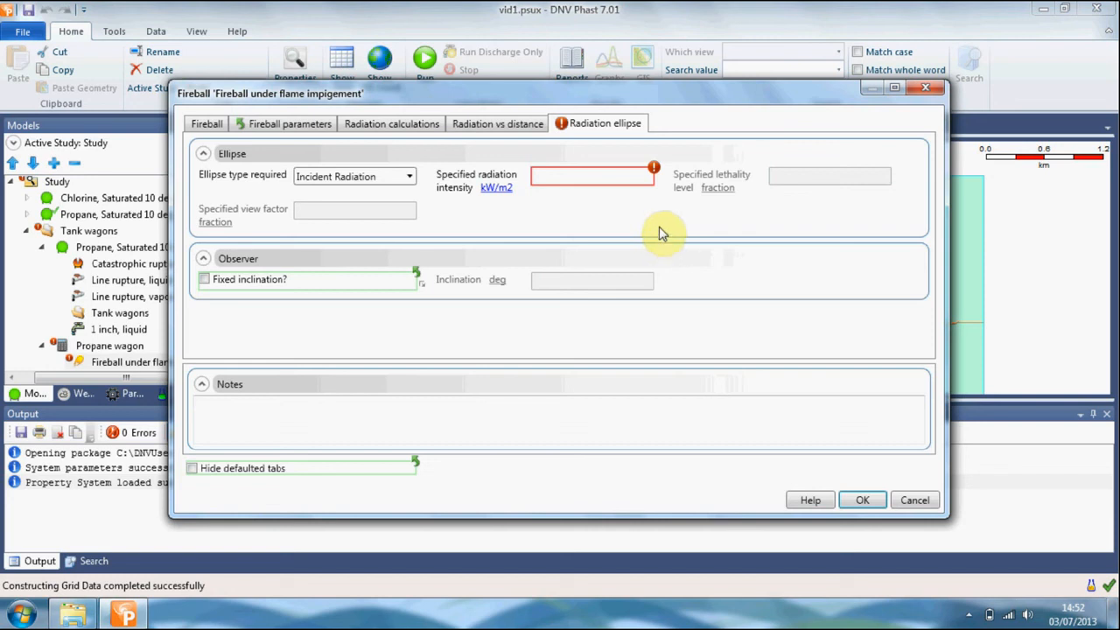
{"action": "left_click", "coordinate": [587, 177]}
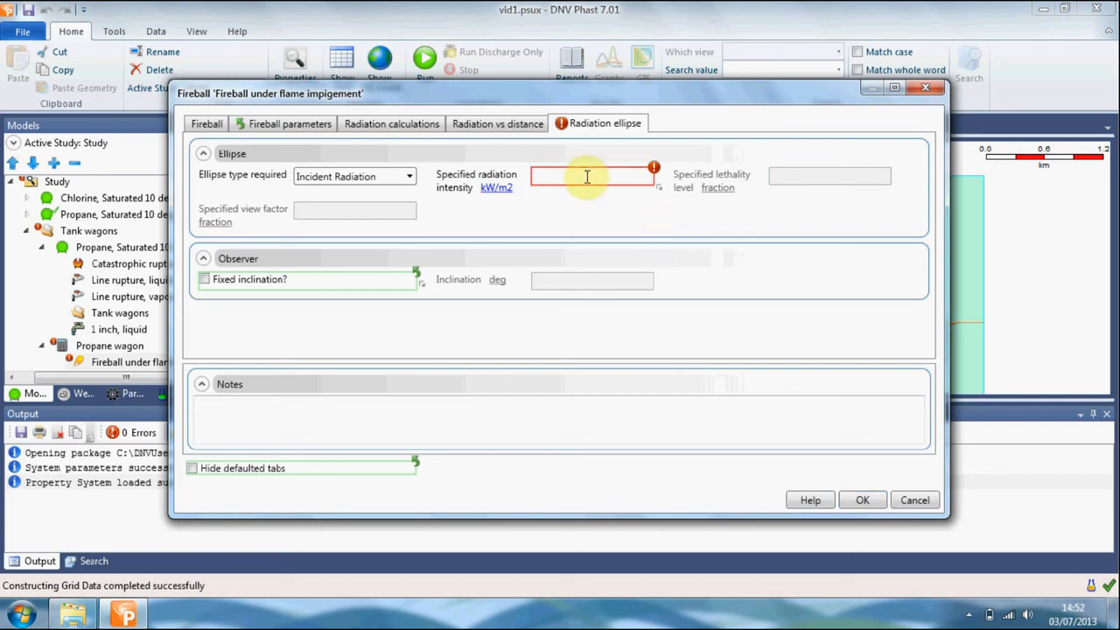
{"action": "type", "text": "4"}
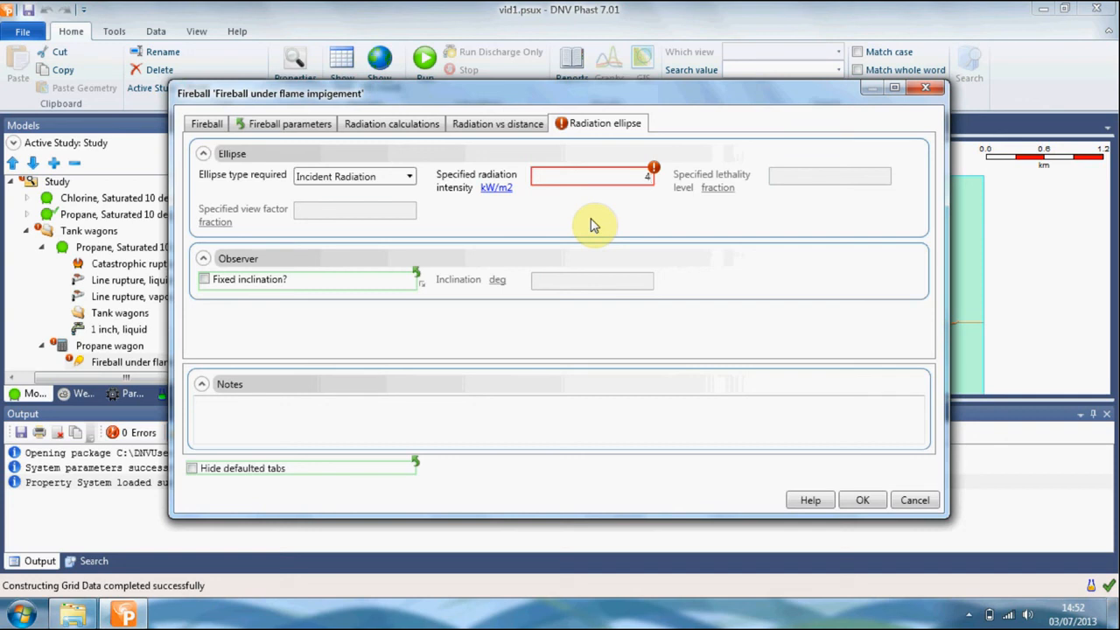
{"action": "left_click", "coordinate": [862, 505]}
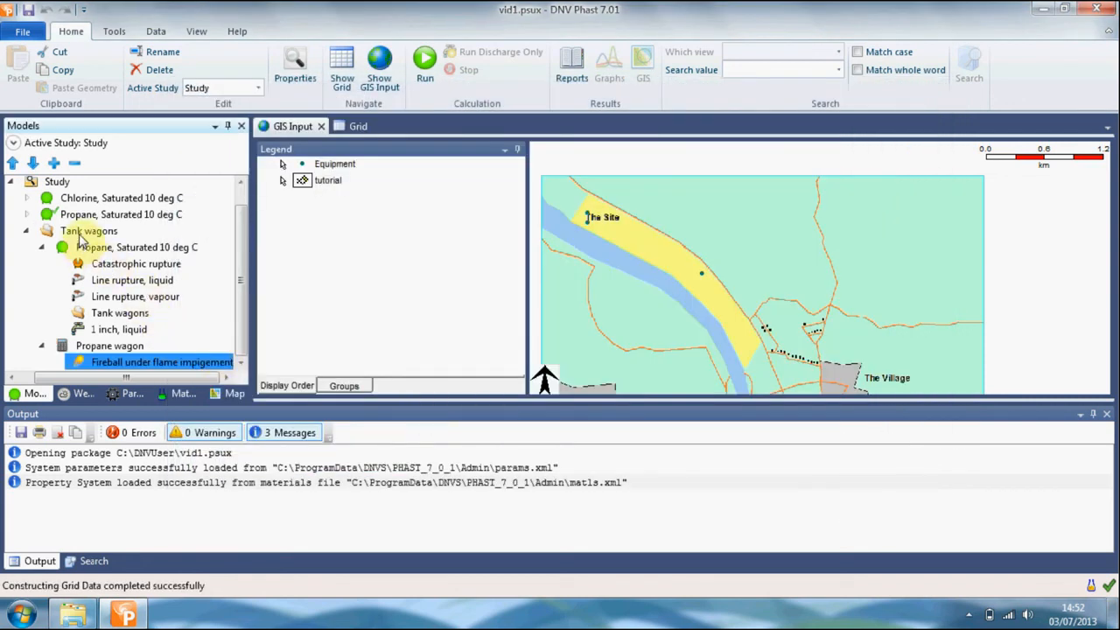
- Run the Tank wagons folder and plot graphs of all its scenarios for the Category 1.5/F weather
{"action": "left_click", "coordinate": [81, 233]}
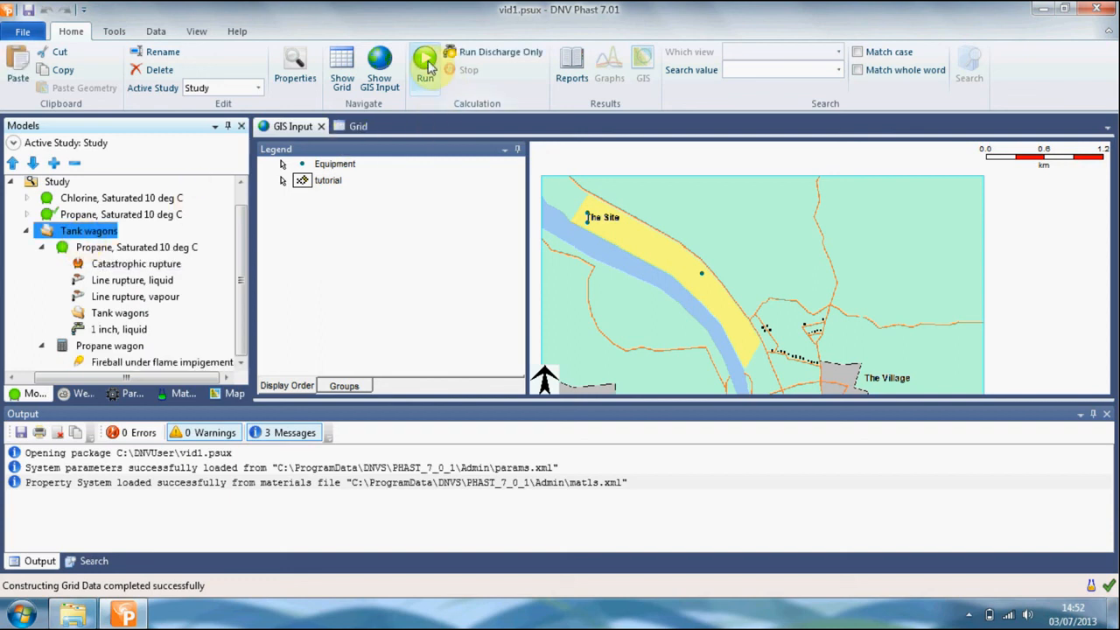
{"action": "left_click", "coordinate": [427, 66]}
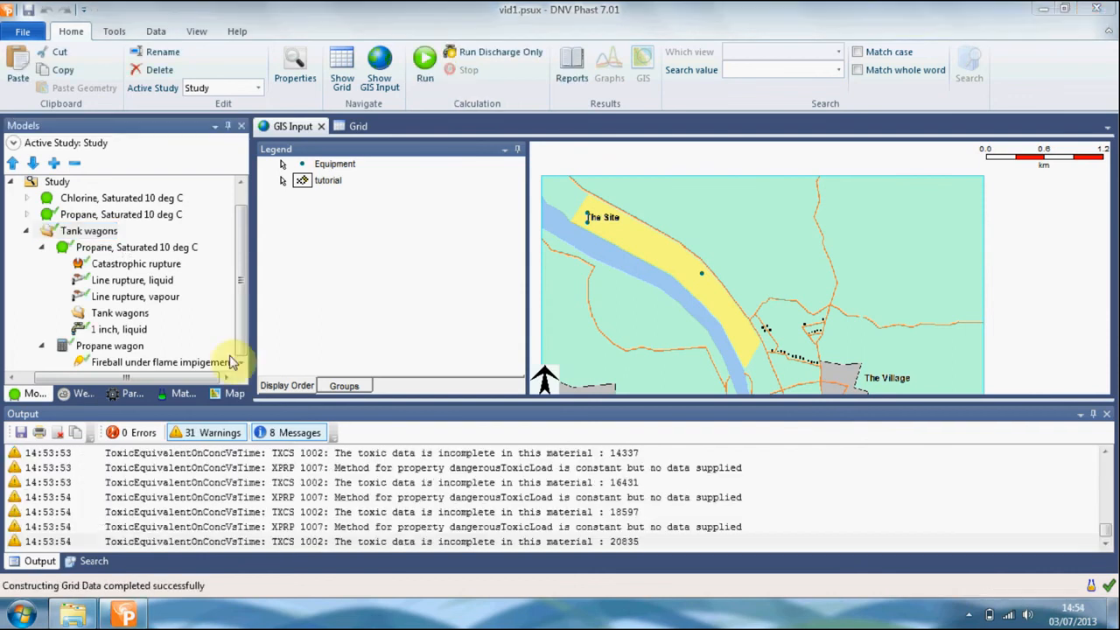
{"action": "left_click", "coordinate": [81, 395]}
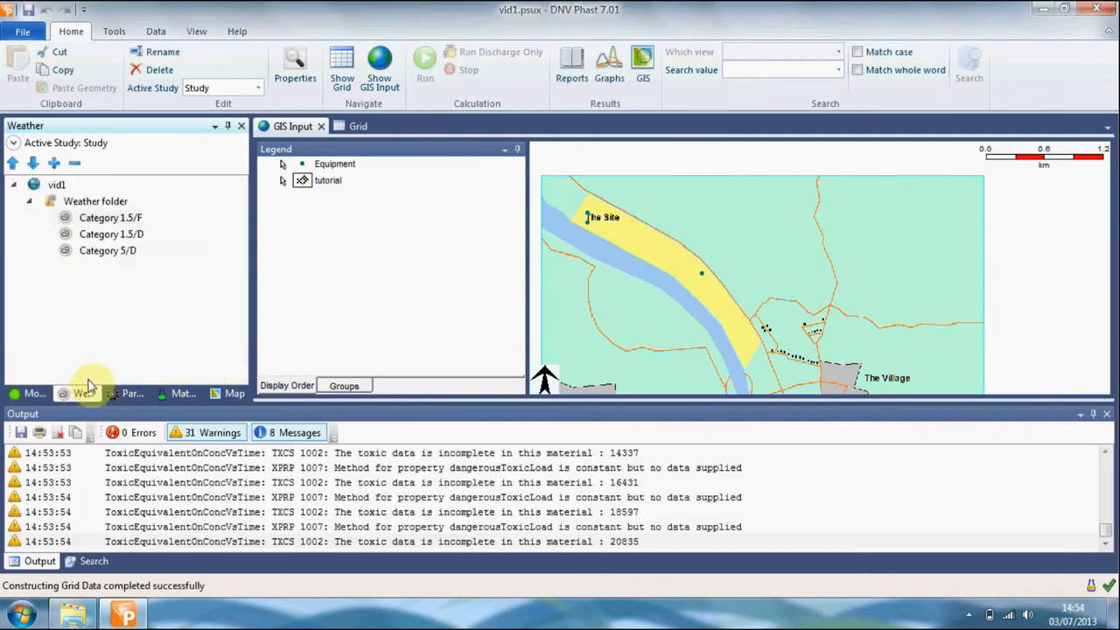
{"action": "left_click", "coordinate": [119, 222]}
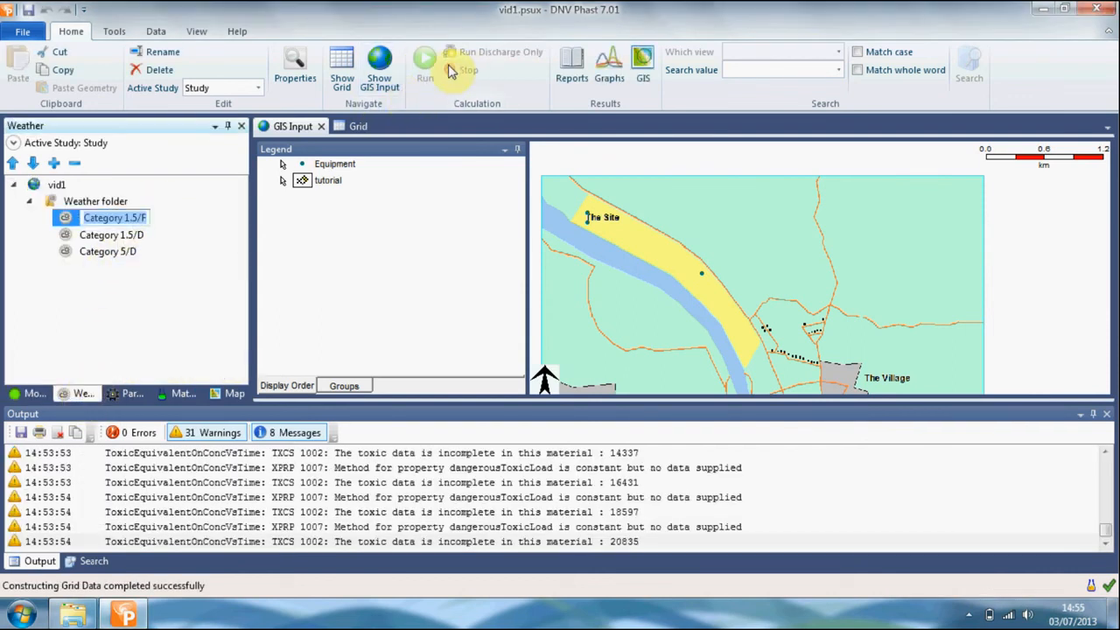
{"action": "left_click", "coordinate": [608, 60]}
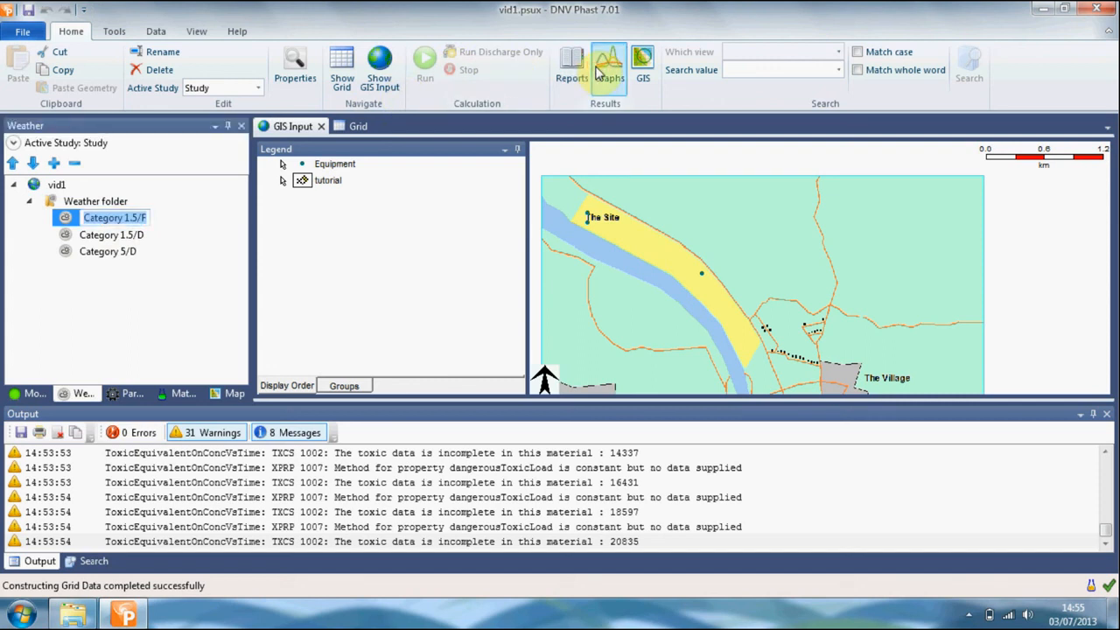
{"action": "left_click_drag", "start_coordinate": [697, 266], "coordinate": [709, 375]}
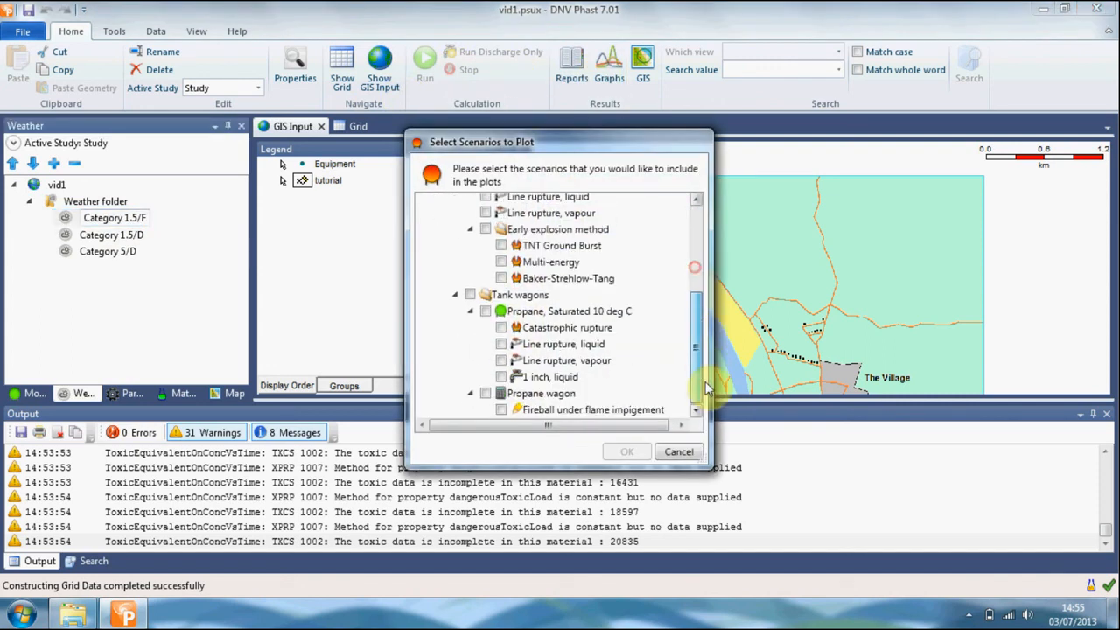
{"action": "left_click", "coordinate": [470, 294]}
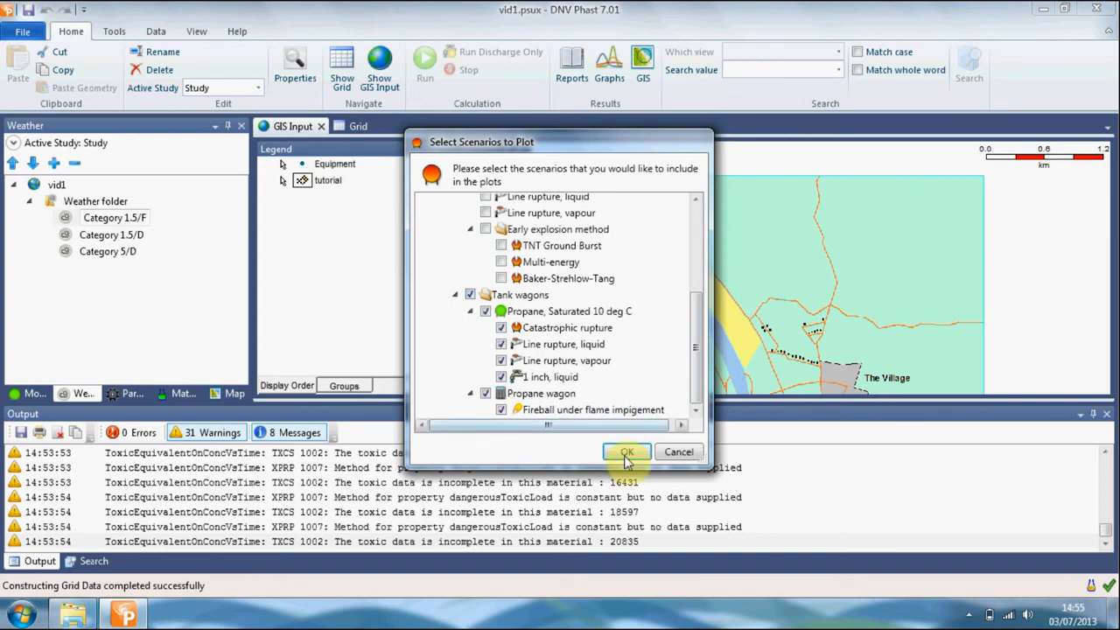
{"action": "left_click", "coordinate": [627, 452]}
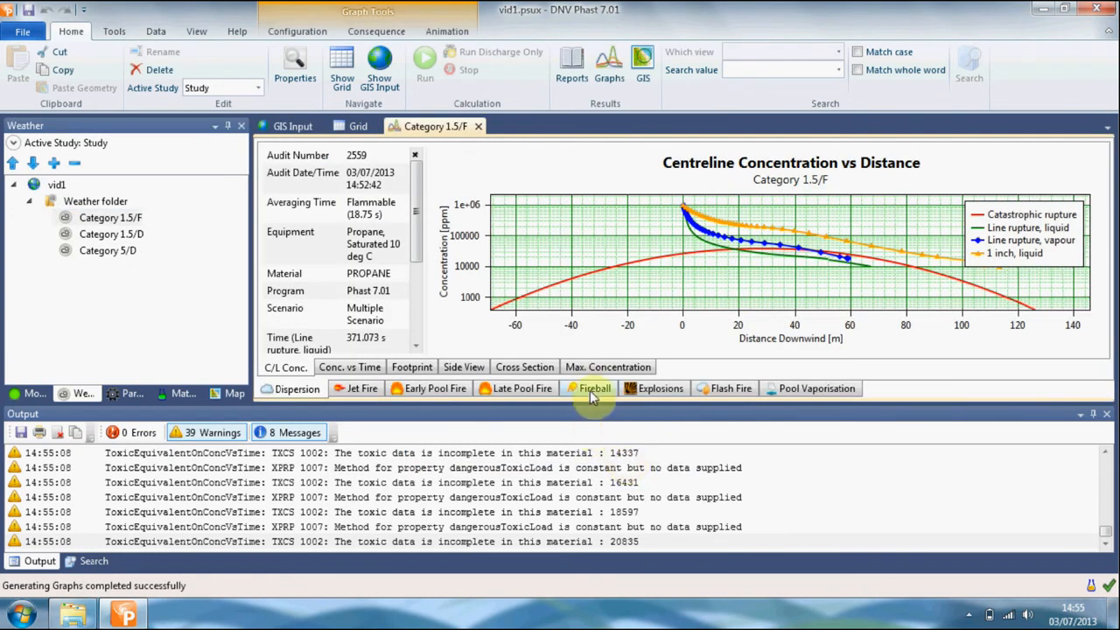
- Examine the fireball radiation vs distance and intensity radii graphs for the plotted tank wagon scenarios
{"action": "left_click", "coordinate": [592, 391]}
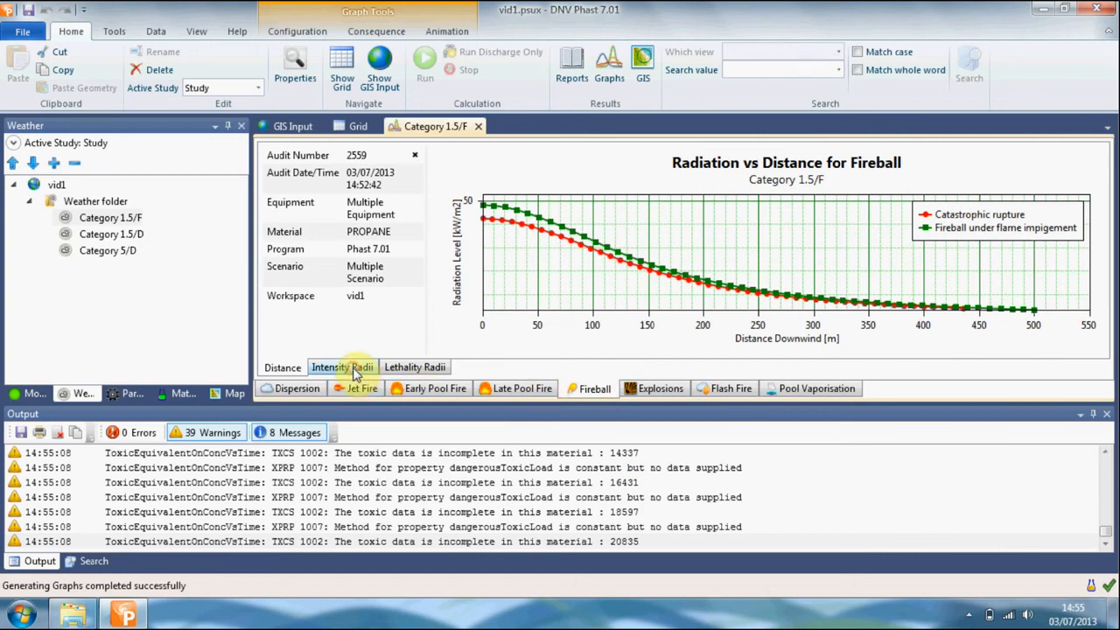
{"action": "left_click", "coordinate": [355, 370]}
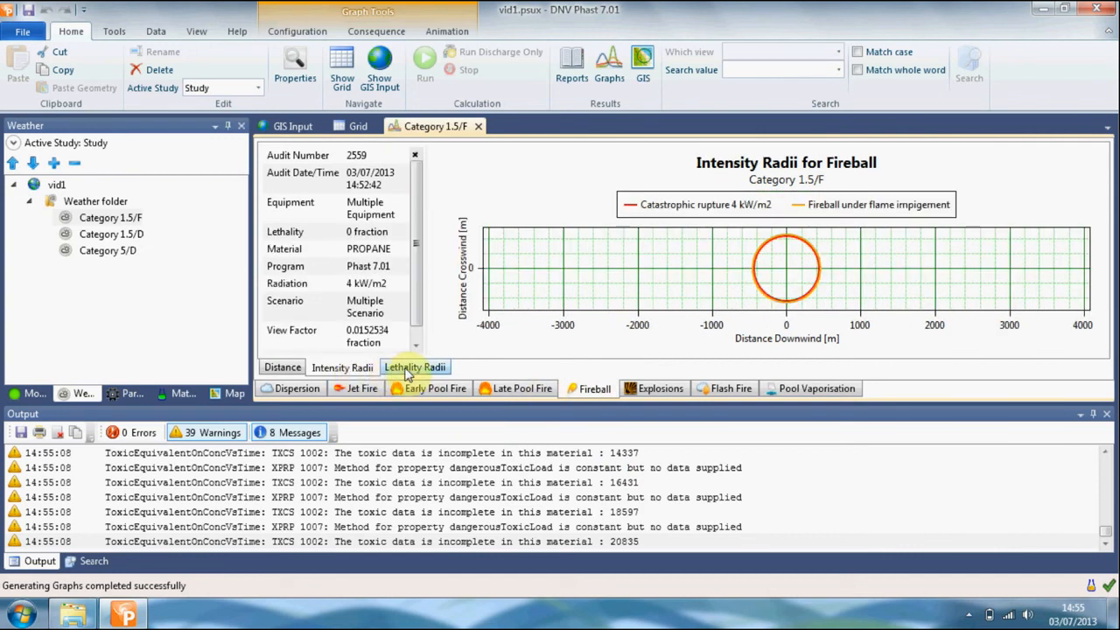